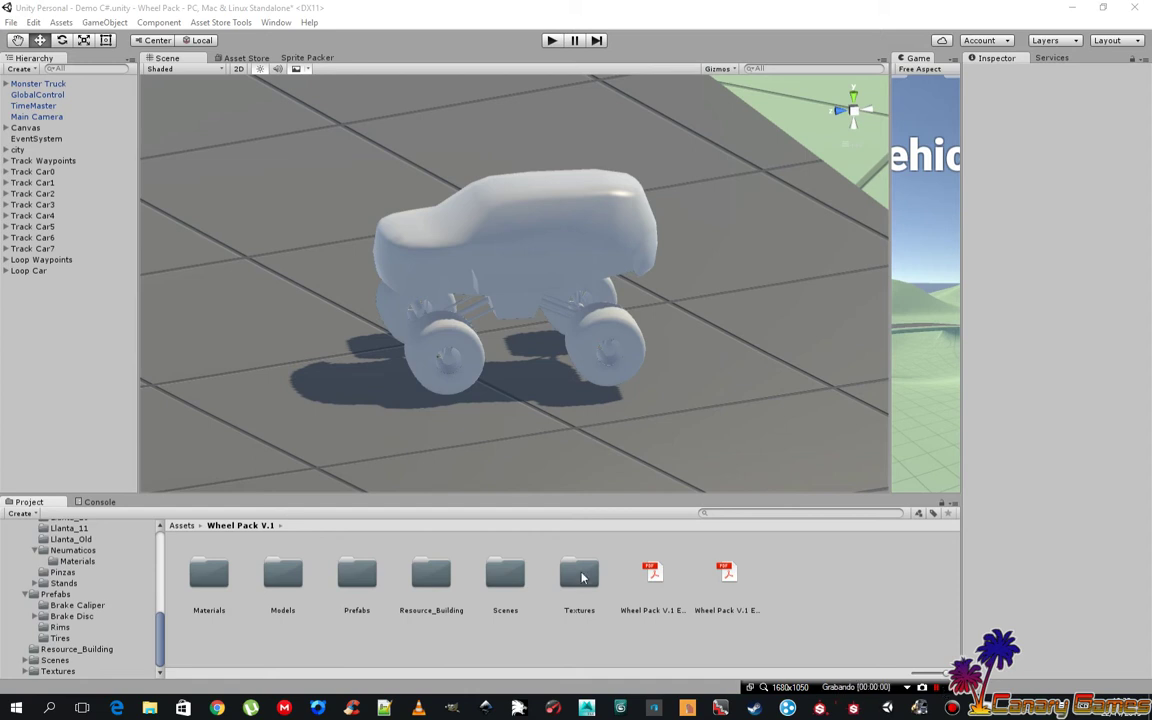
- Expand Monster Truck's front-right and front-left suspensions down to their wheel, rim and tire
left_click(6, 84)
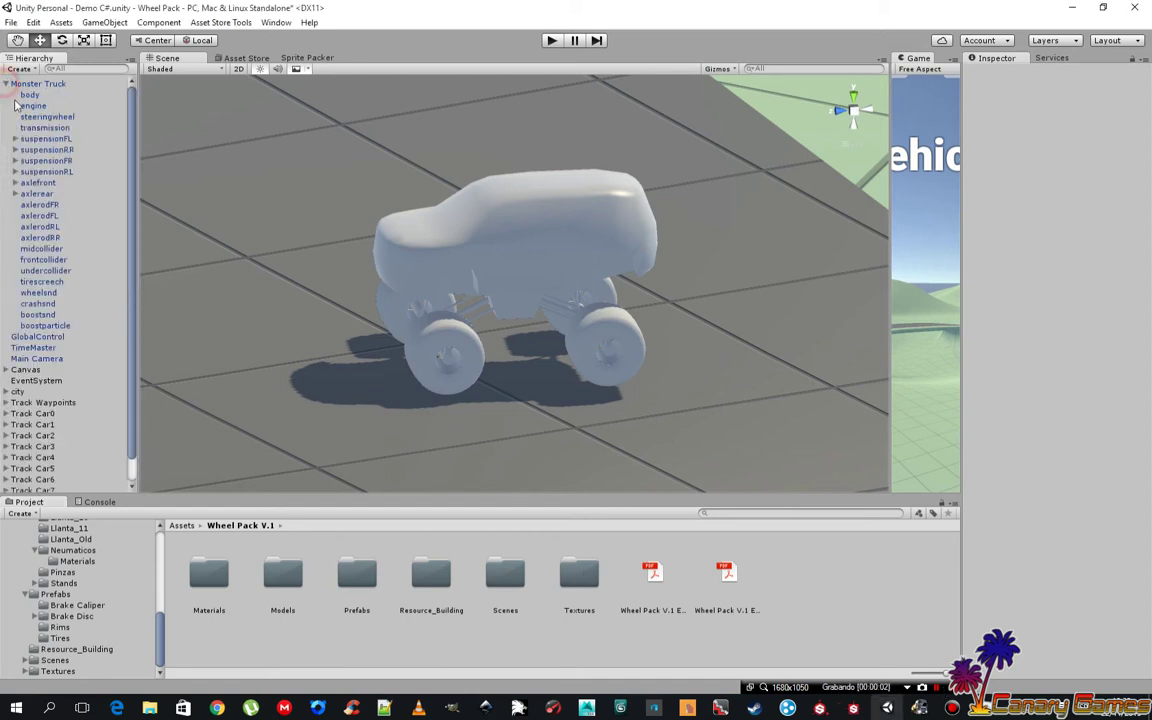
left_click(30, 160)
left_click(15, 160)
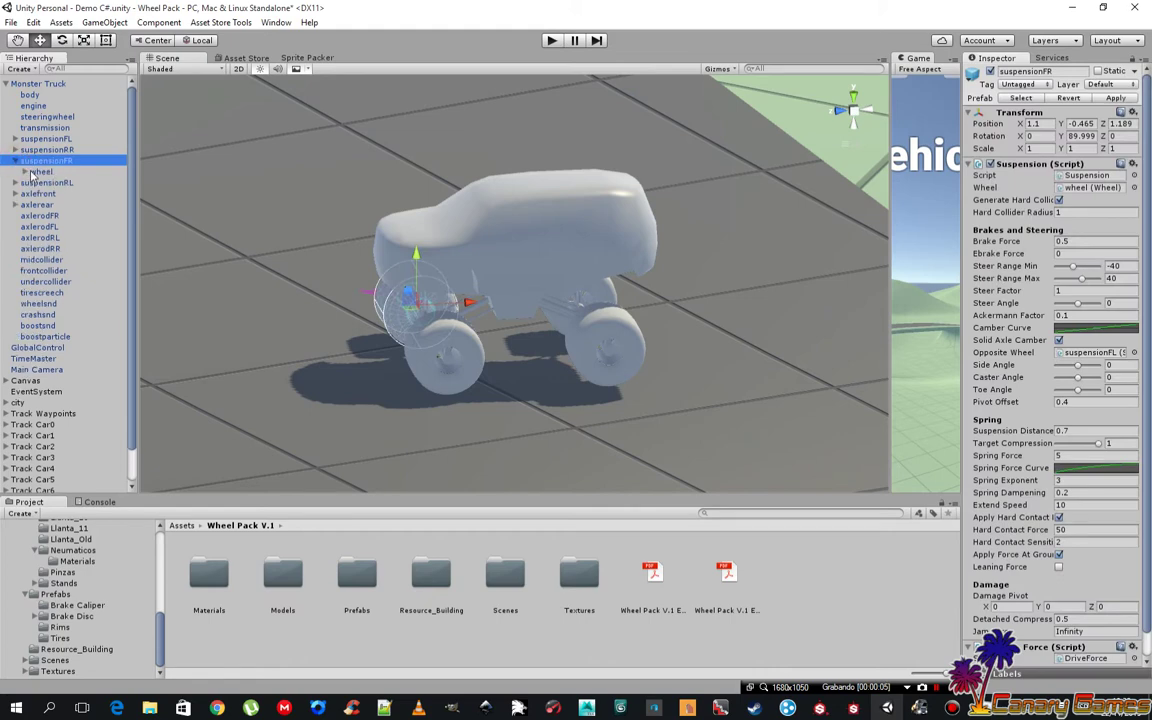
left_click(38, 172)
left_click(25, 172)
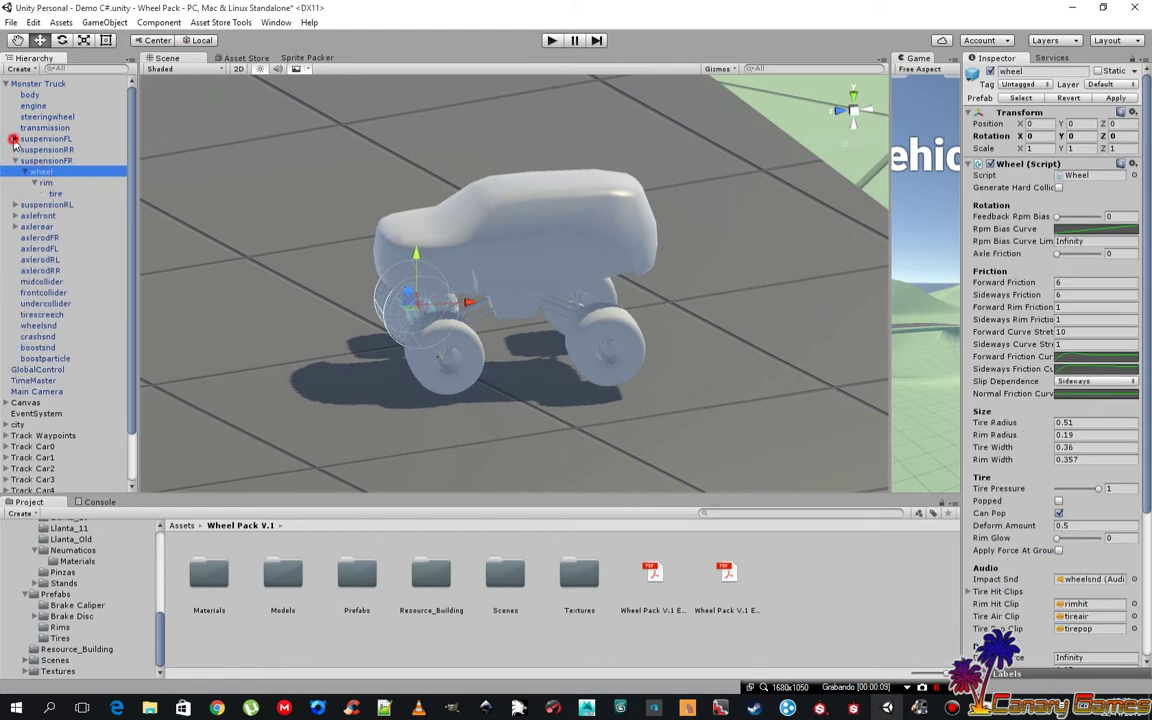
left_click(15, 138)
left_click(25, 149)
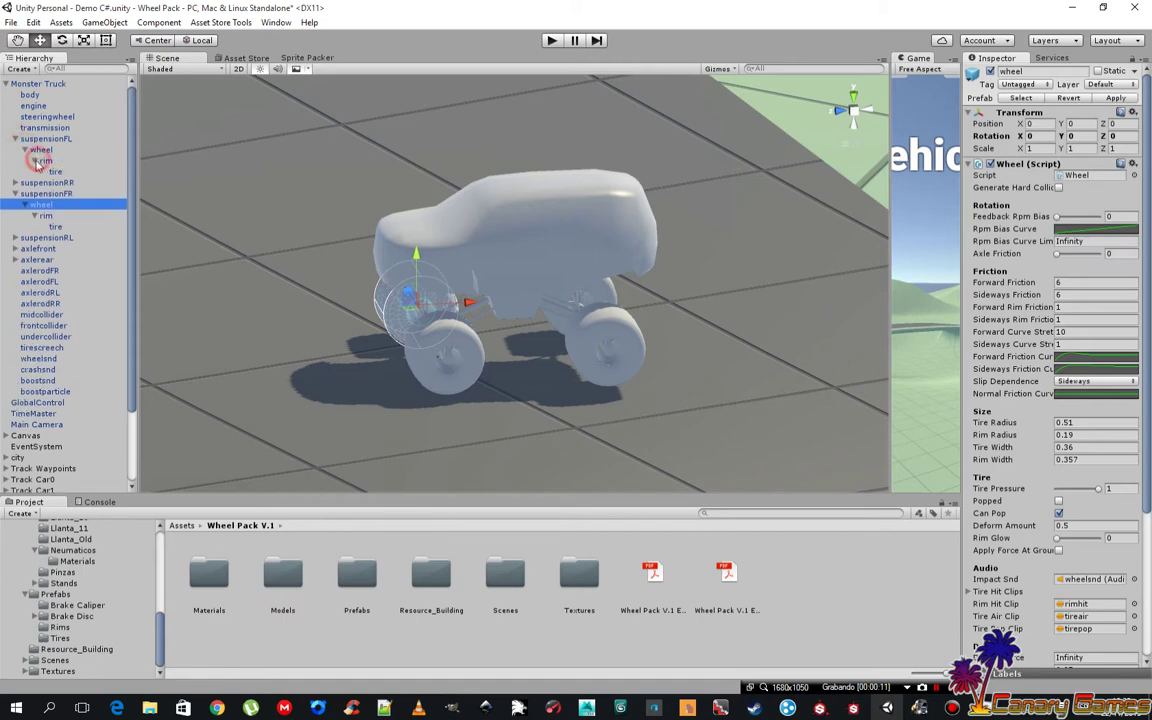
- Select the front-left wheel's rim and frame it in the Scene view
left_click(45, 160)
double_click(45, 160)
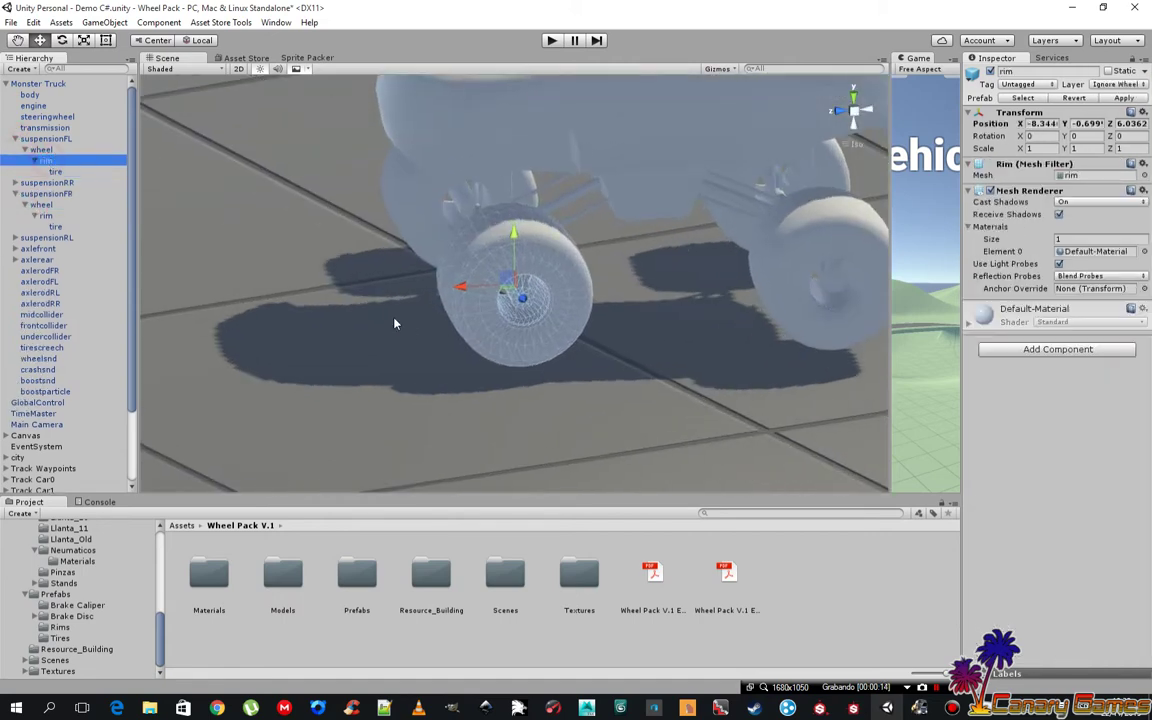
middle_click_drag(447, 330, 474, 316)
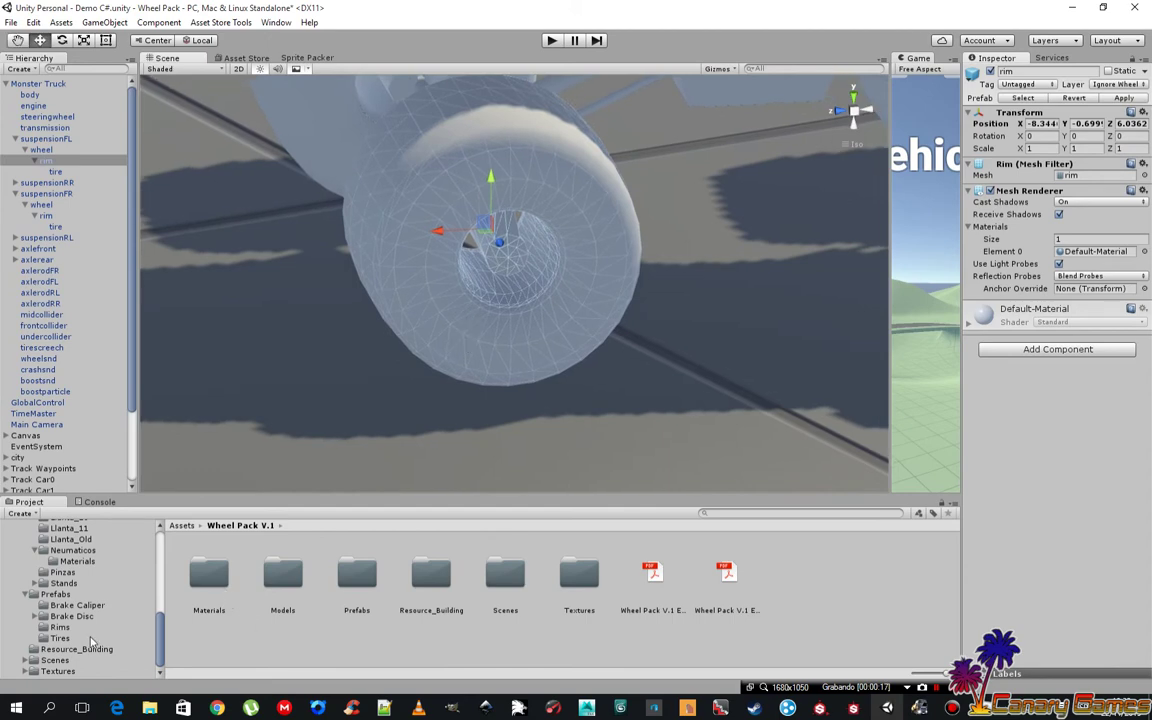
- Drop the Llanta_6_Monster rim prefab under the front-left wheel's 'rim', then list the Tires prefabs
left_click(48, 627)
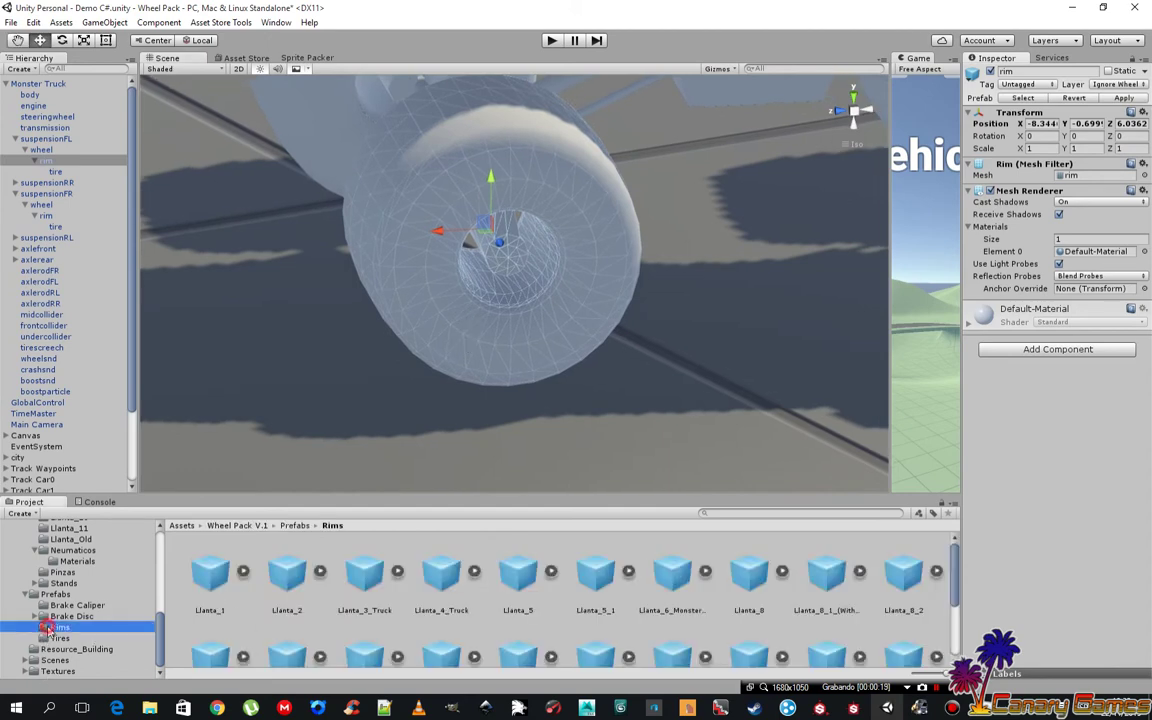
scroll(574, 595, "down", 1)
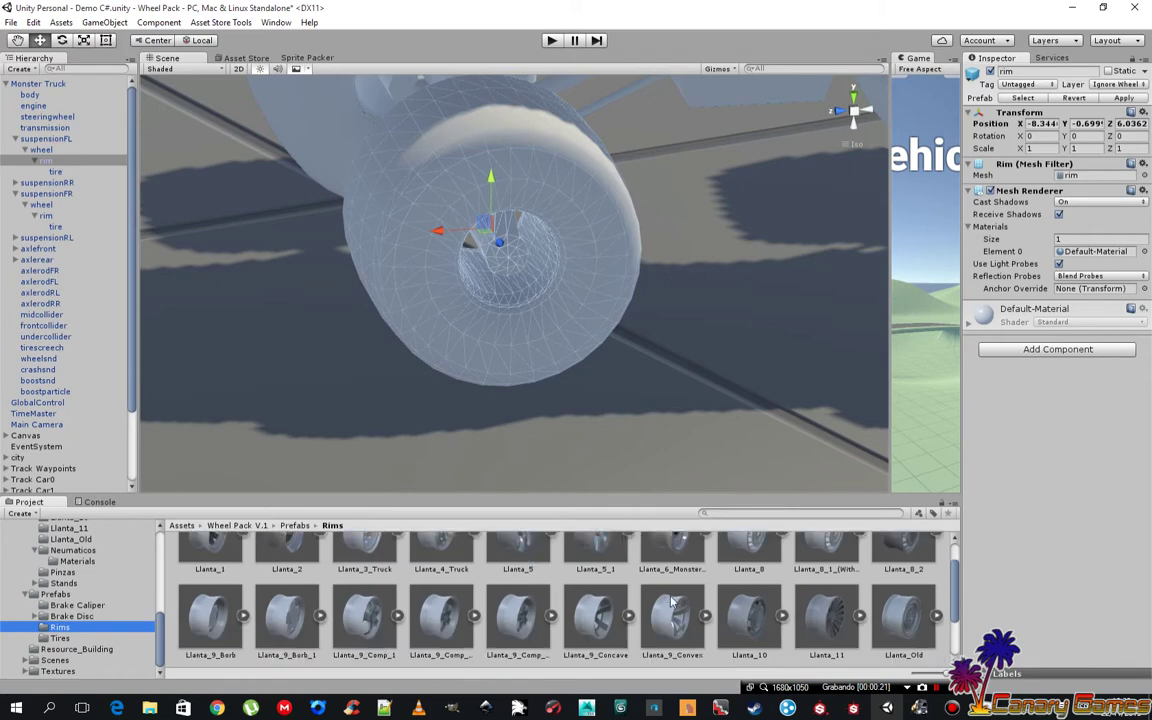
scroll(665, 620, "up", 1)
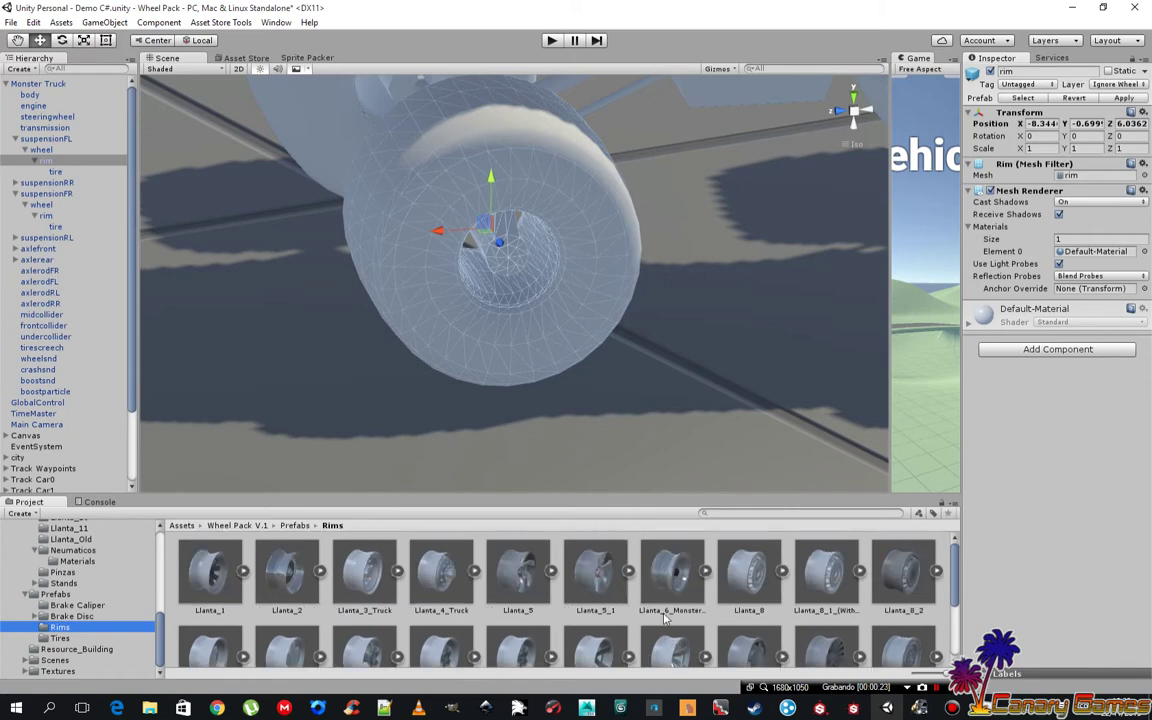
left_click_drag(679, 578, 46, 162)
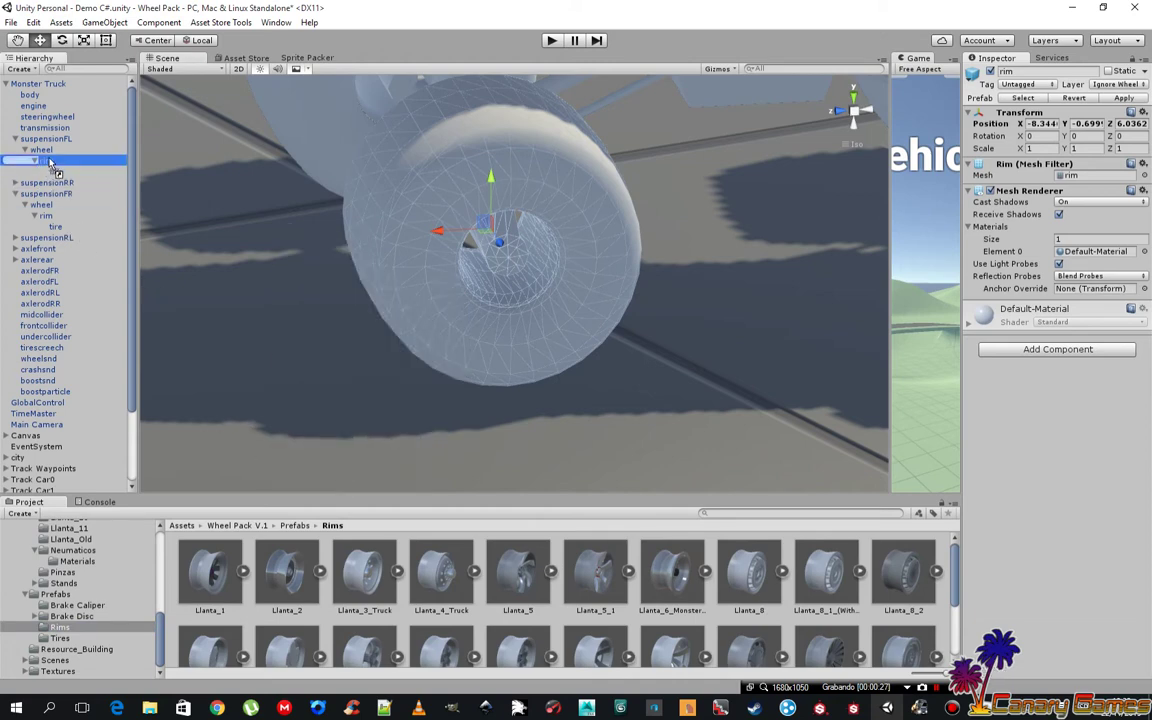
left_click_drag(46, 162, 47, 161)
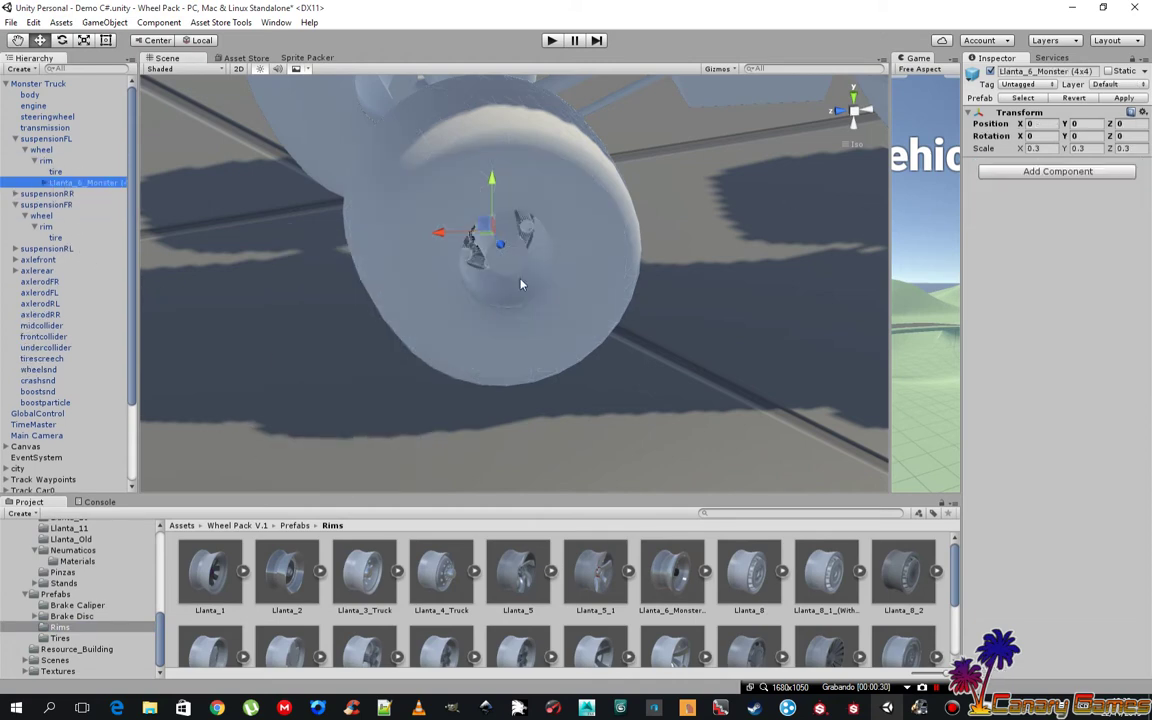
left_click(87, 639)
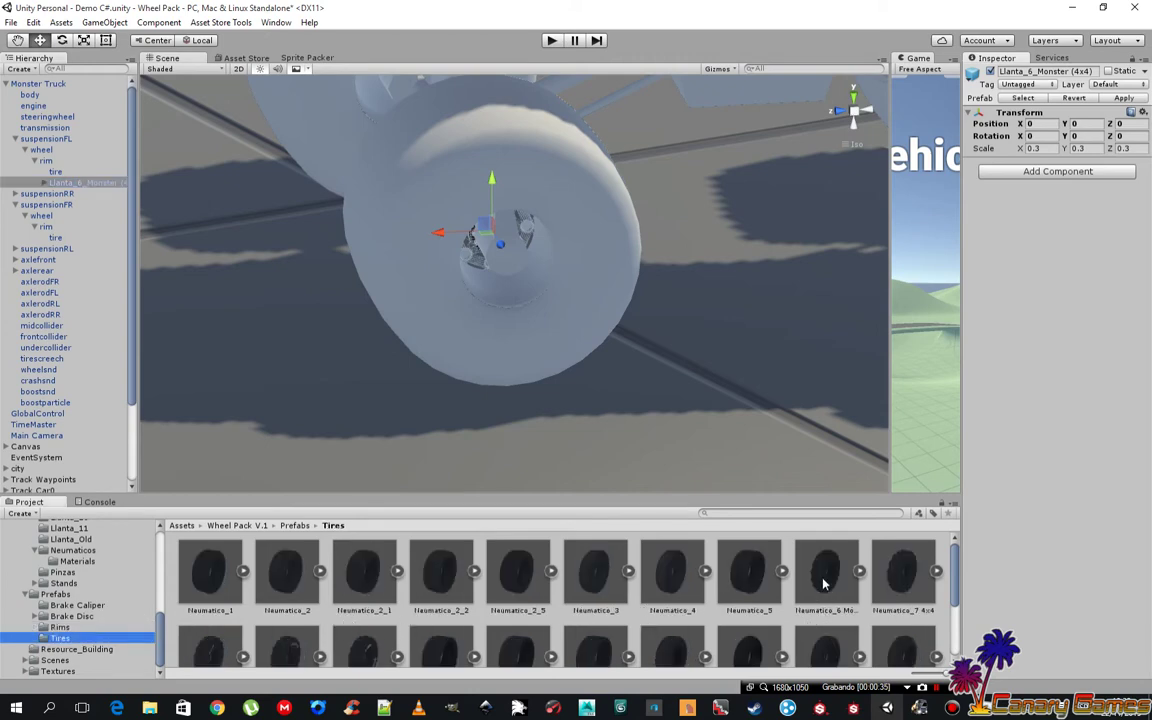
- Parent Neumatico_6 Monster under Llanta_6_Monster, reset its Transform and set Y rotation to 180
left_click_drag(824, 584, 76, 185)
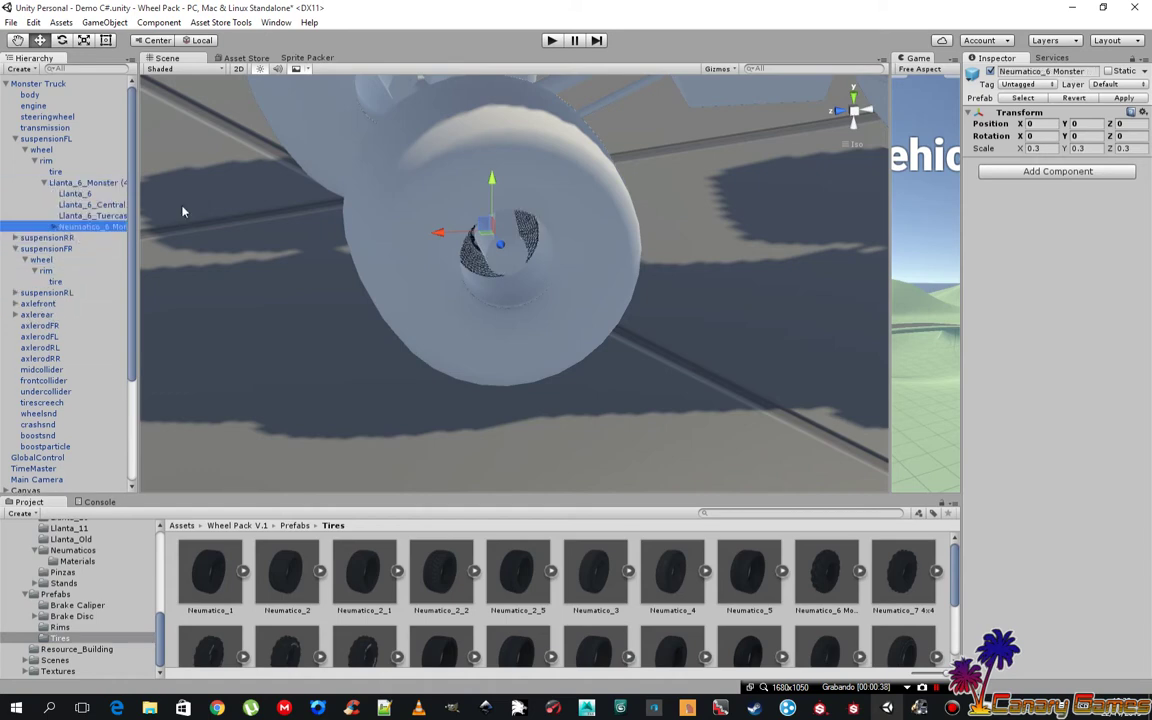
left_click(1143, 116)
left_click(1029, 123)
mouse_move(600, 260)
left_mouse_down("alt")
mouse_move(820, 257)
mouse_move(766, 255)
left_mouse_up("alt")
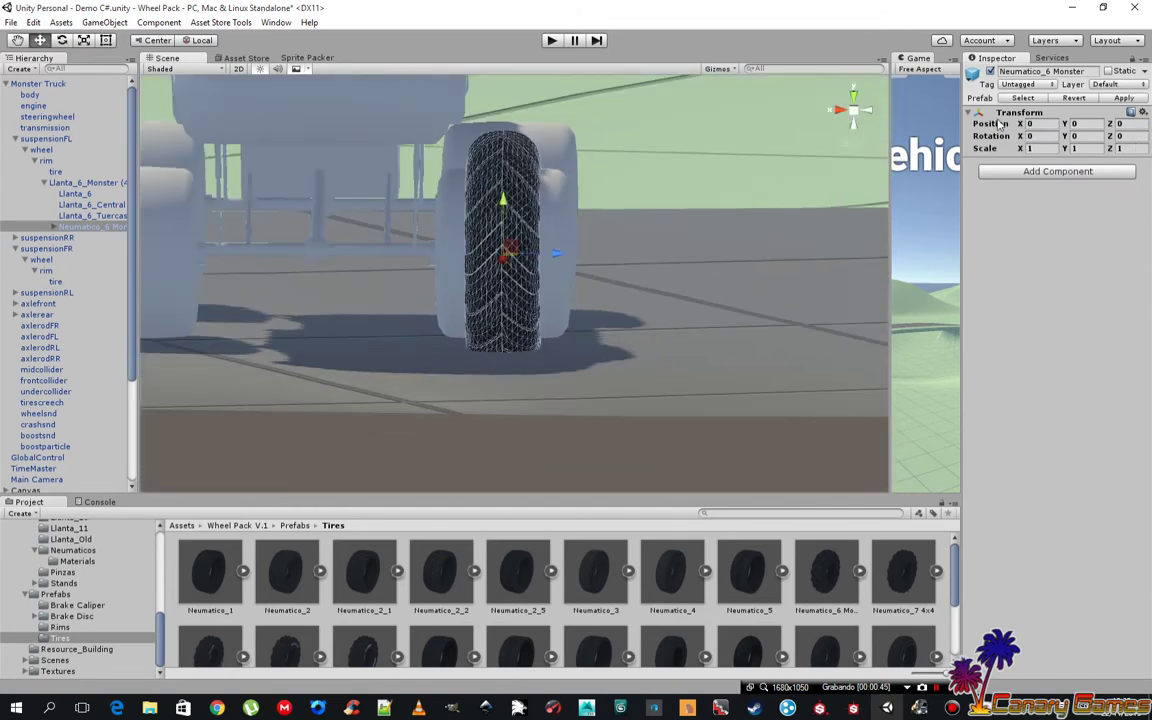
left_click(1075, 136)
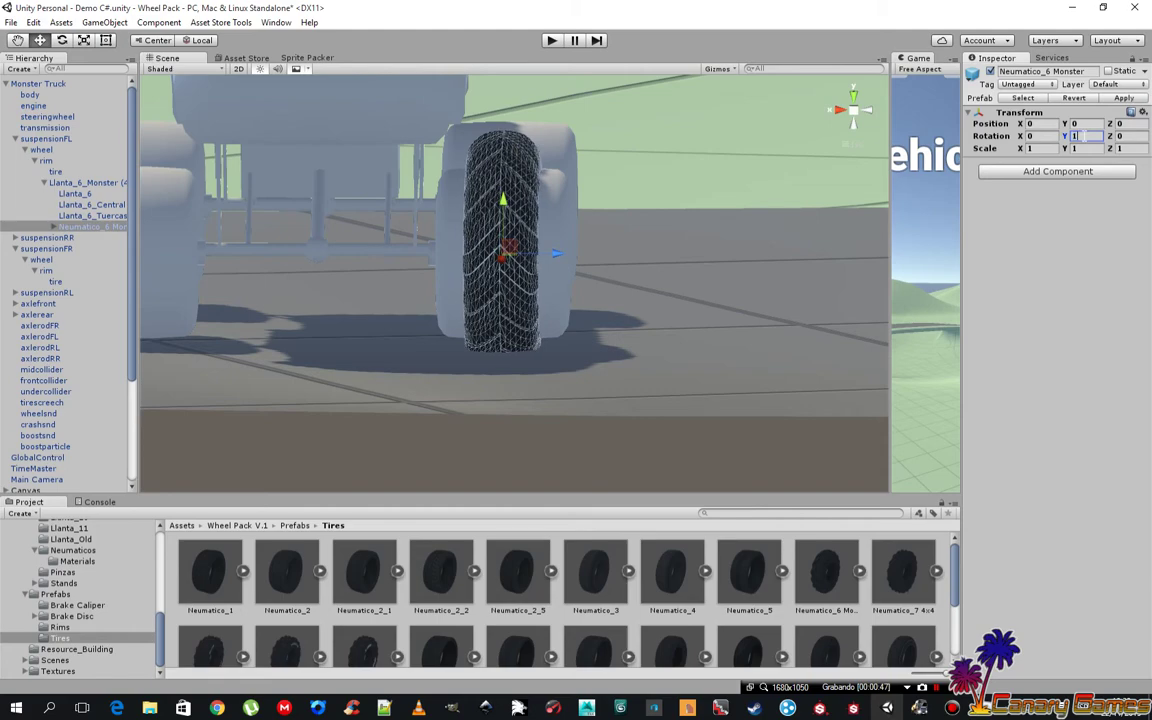
type("180")
mouse_move(500, 230)
left_mouse_down("alt")
mouse_move(635, 360)
mouse_move(702, 320)
left_mouse_up("alt")
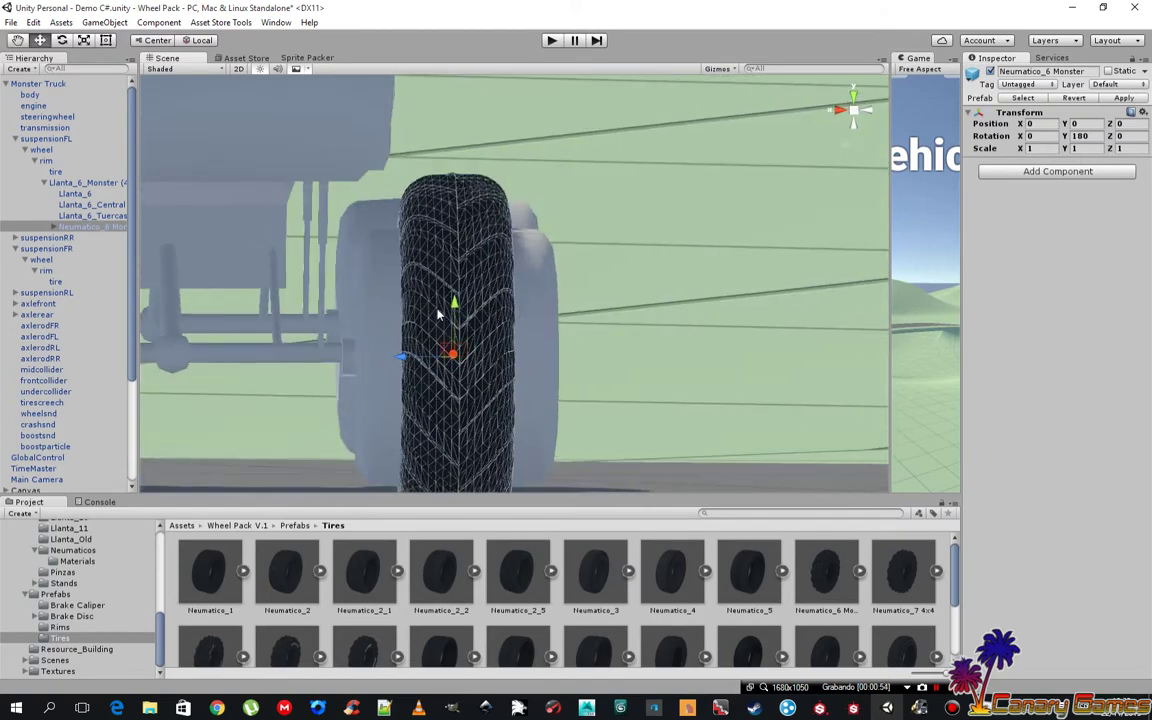
- Deactivate the front-left wheel's original 'tire' object so only the monster tire shows
left_click(54, 171)
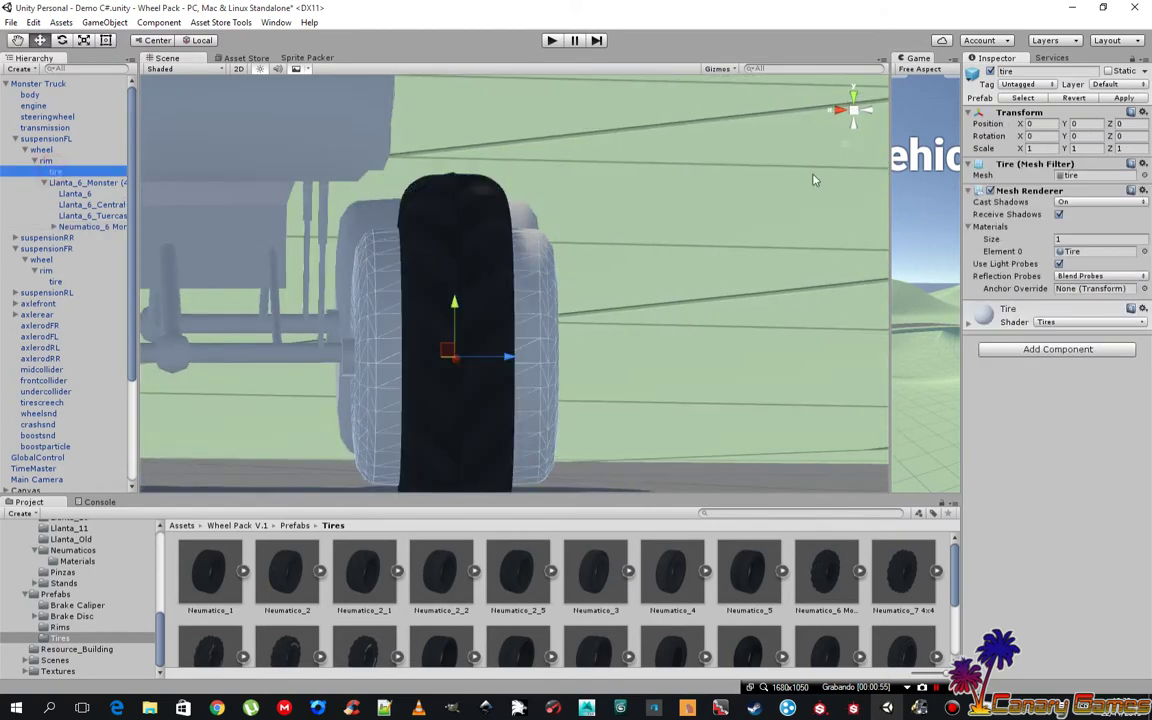
left_click(990, 72)
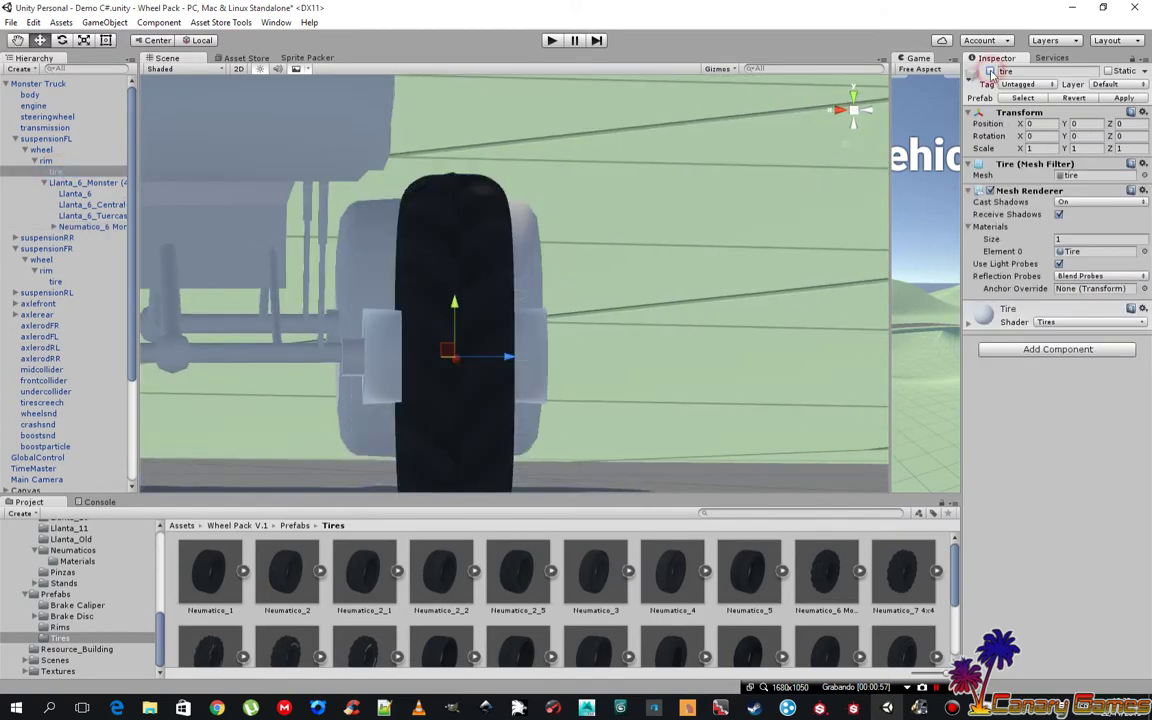
mouse_move(388, 272)
left_mouse_down("alt")
mouse_move(180, 305)
mouse_move(494, 378)
left_mouse_up("alt")
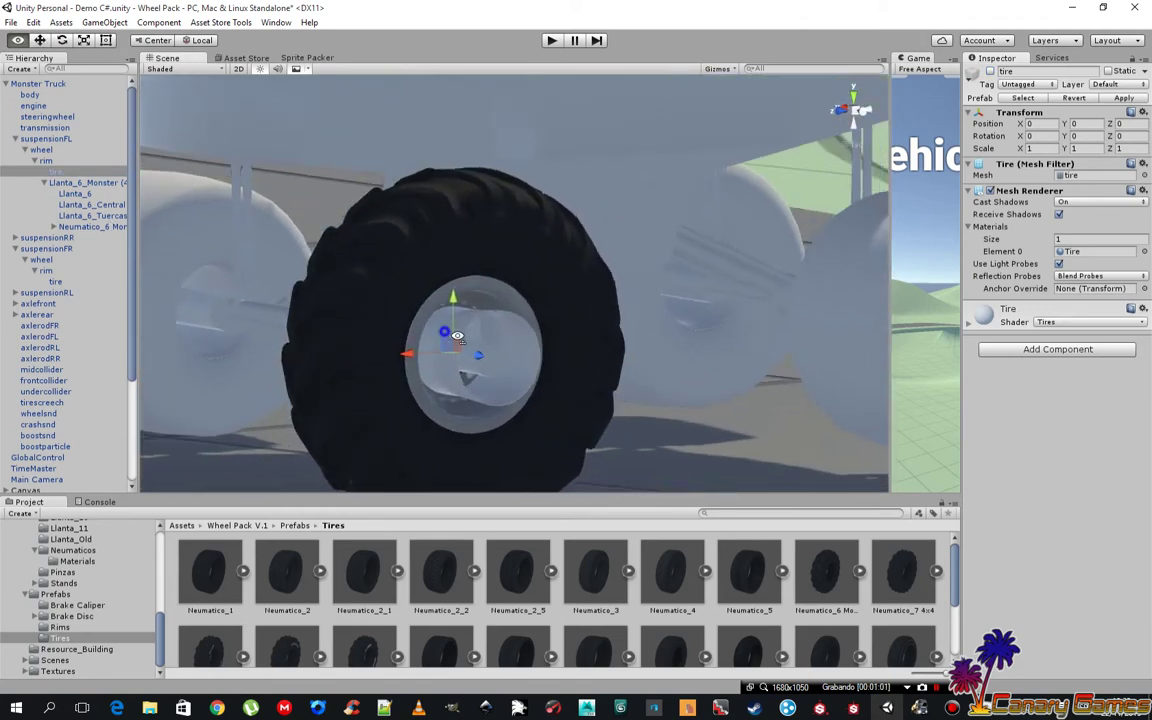
left_click(68, 181)
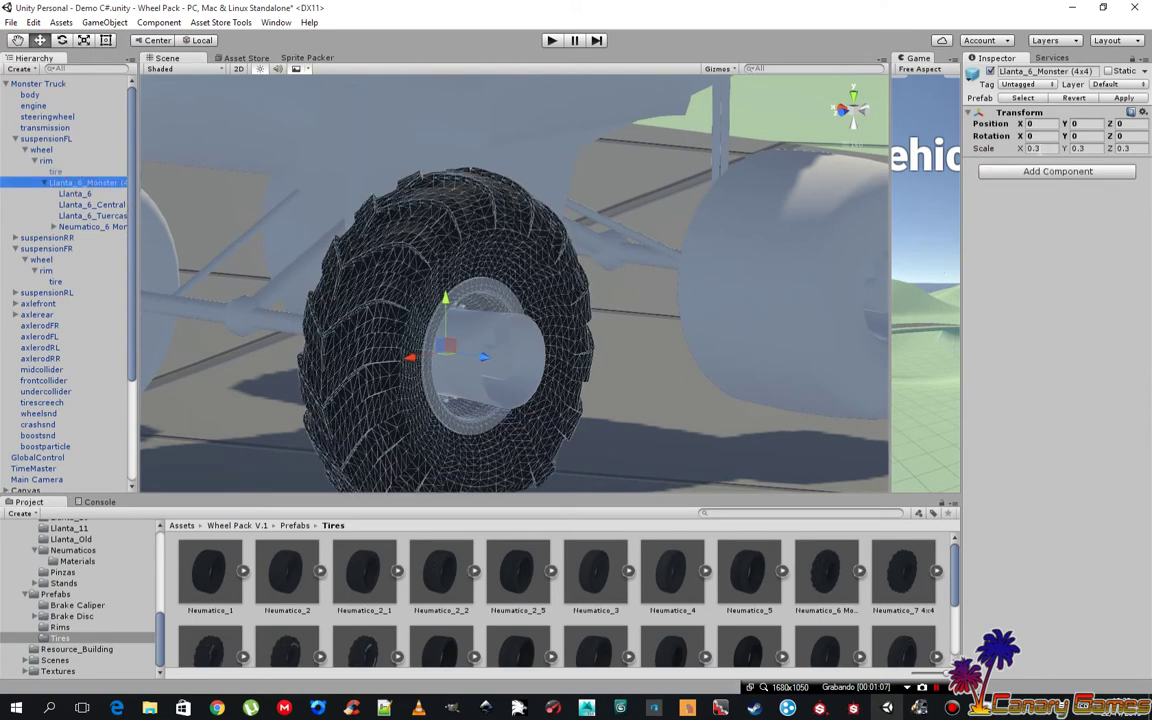
- Scale the Llanta_6_Monster assembly to 0.2, 0.2, 0.5 and inspect its proportions
left_click(1036, 149)
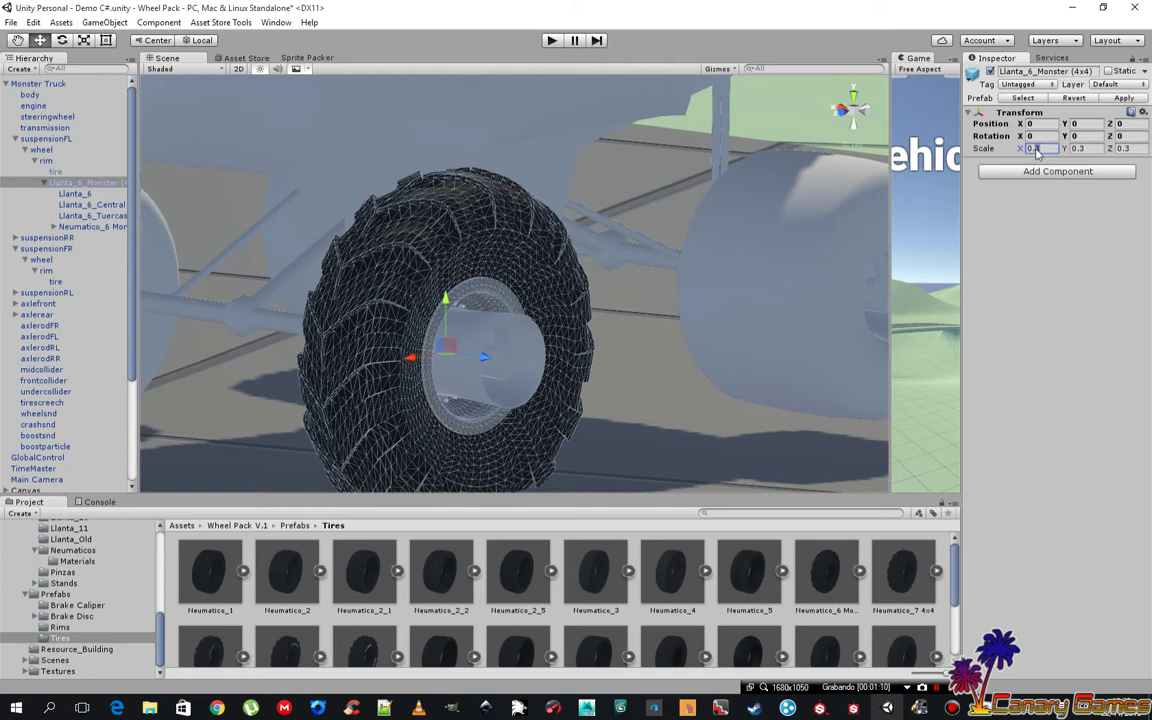
type("0.2")
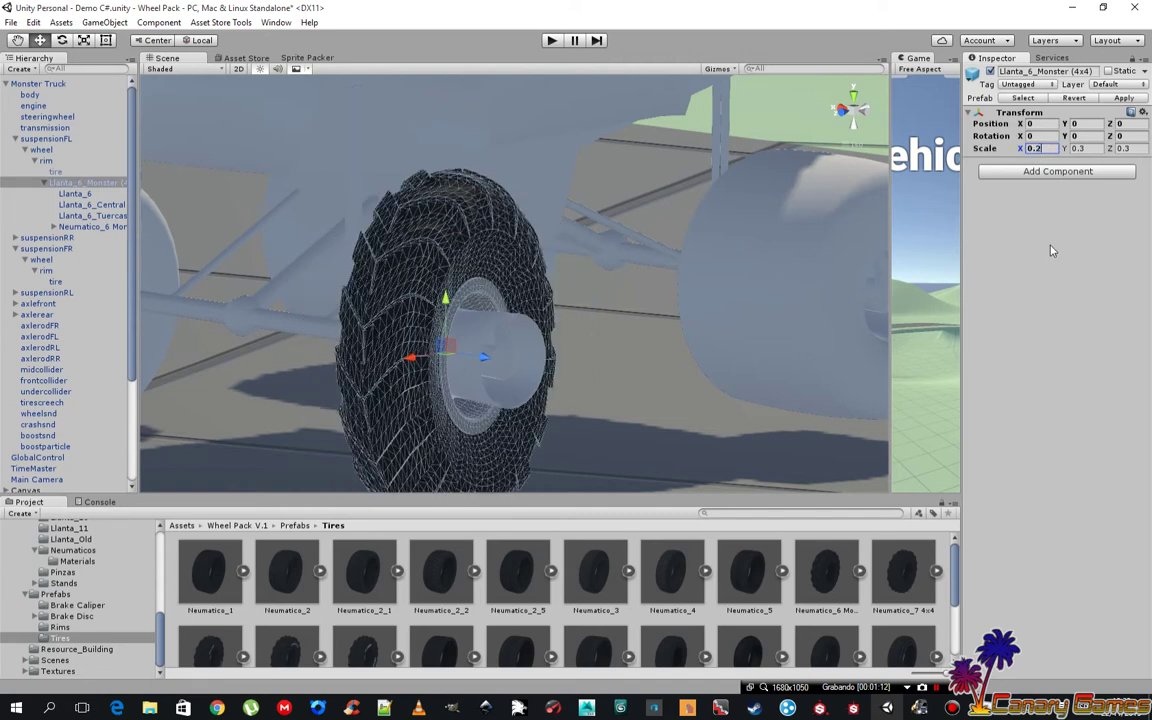
left_click(1078, 149)
type("0.2")
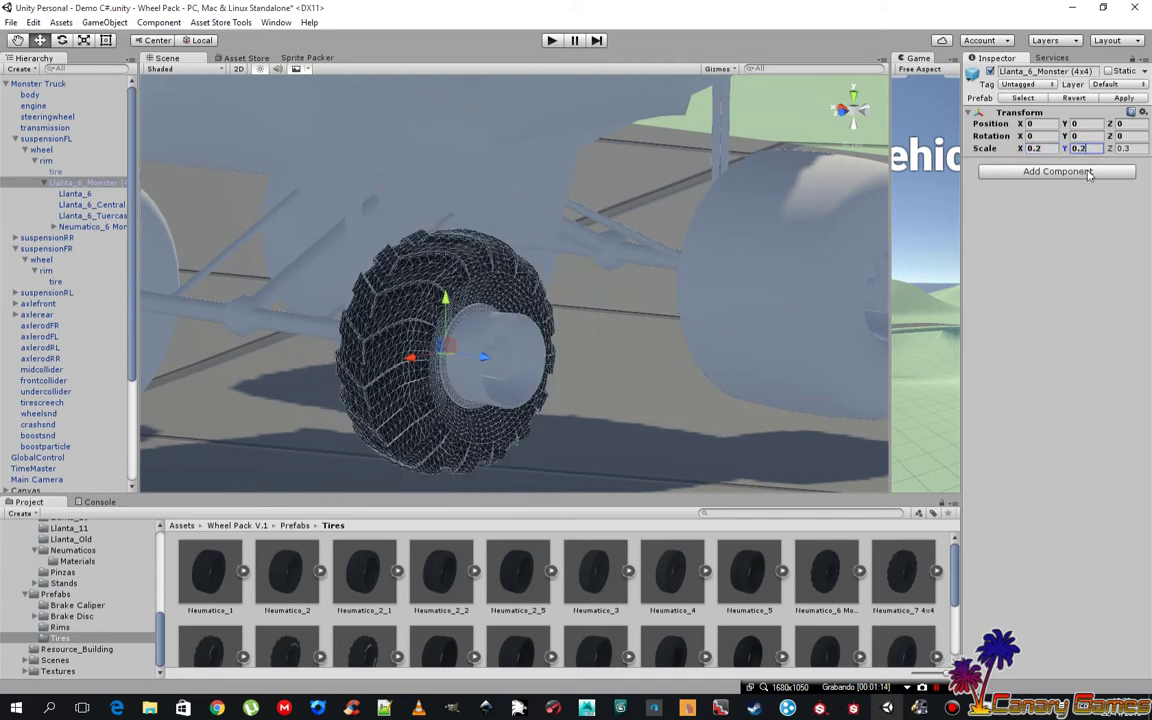
left_click(1130, 149)
type("0.5")
left_click_drag(570, 332, 495, 316, "alt")
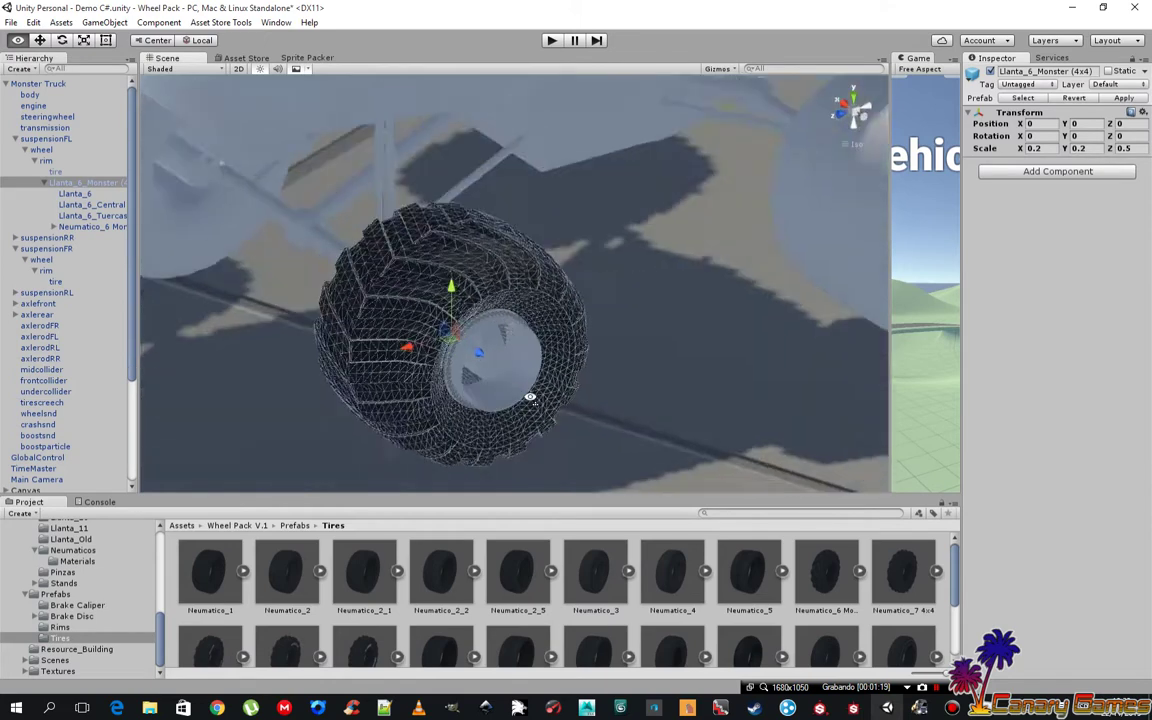
left_click_drag(495, 316, 954, 322, "alt")
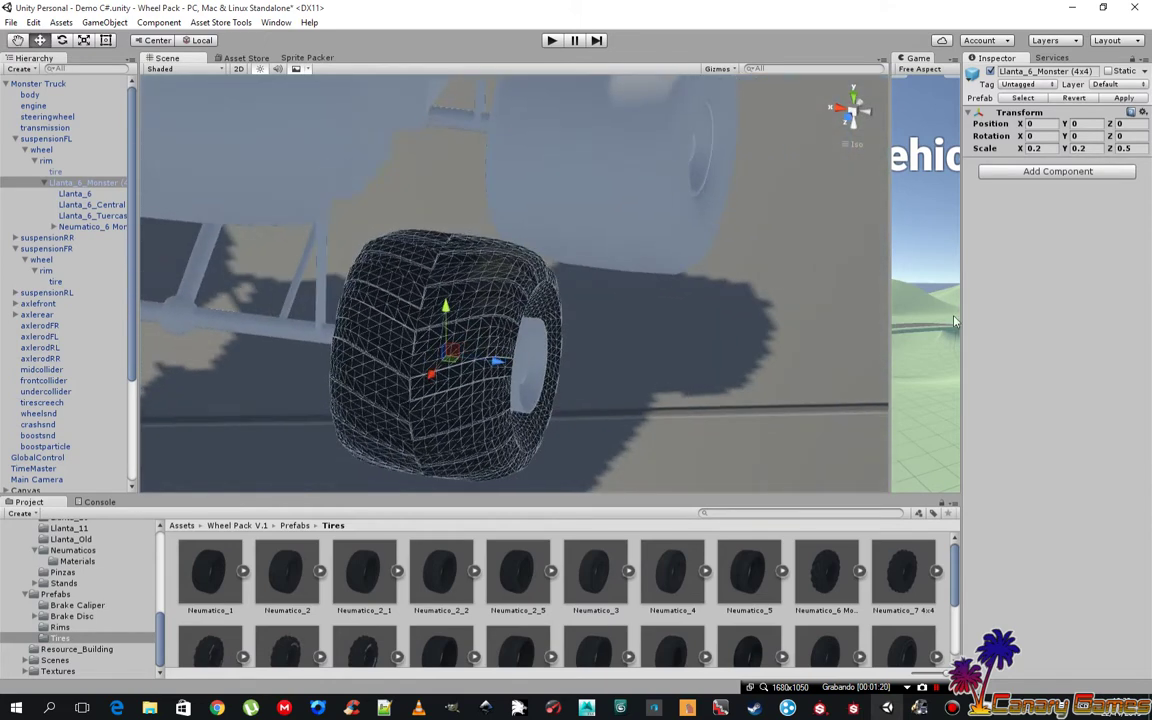
- Refine the Llanta_6_Monster scale to 0.3, 0.3, 0.55
left_click(1033, 148)
left_click(1124, 148)
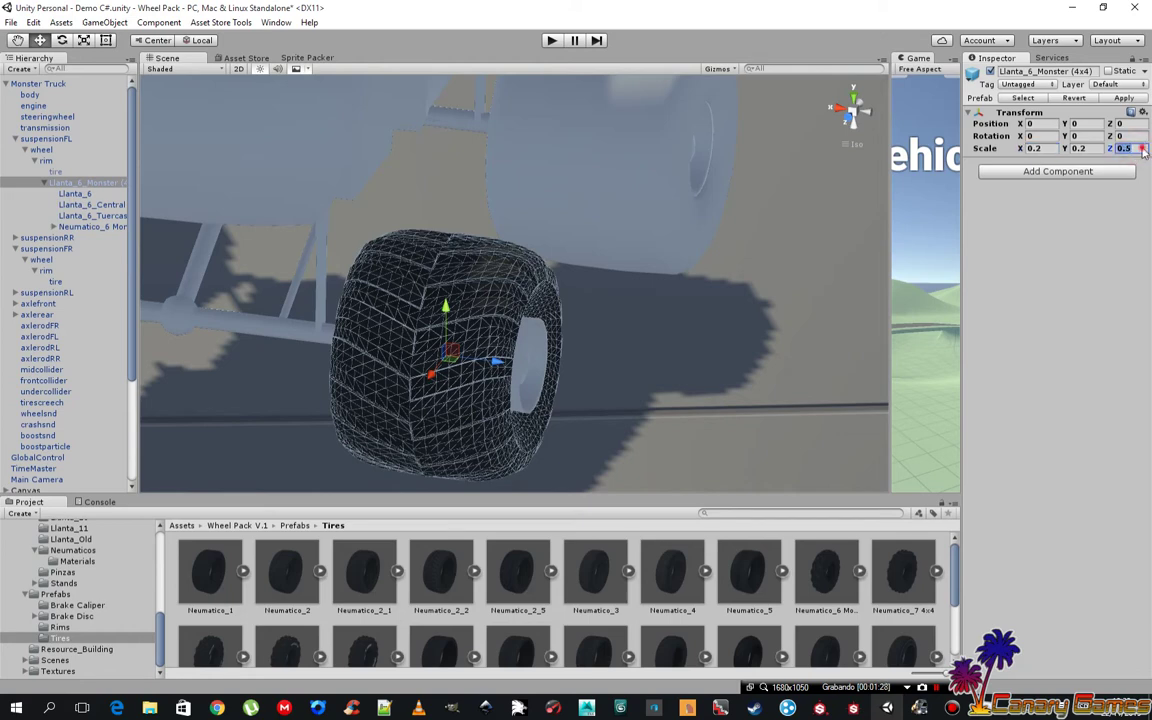
left_click(1125, 148)
left_click(1137, 148)
type("5")
left_click_drag(818, 249, 689, 237, "alt")
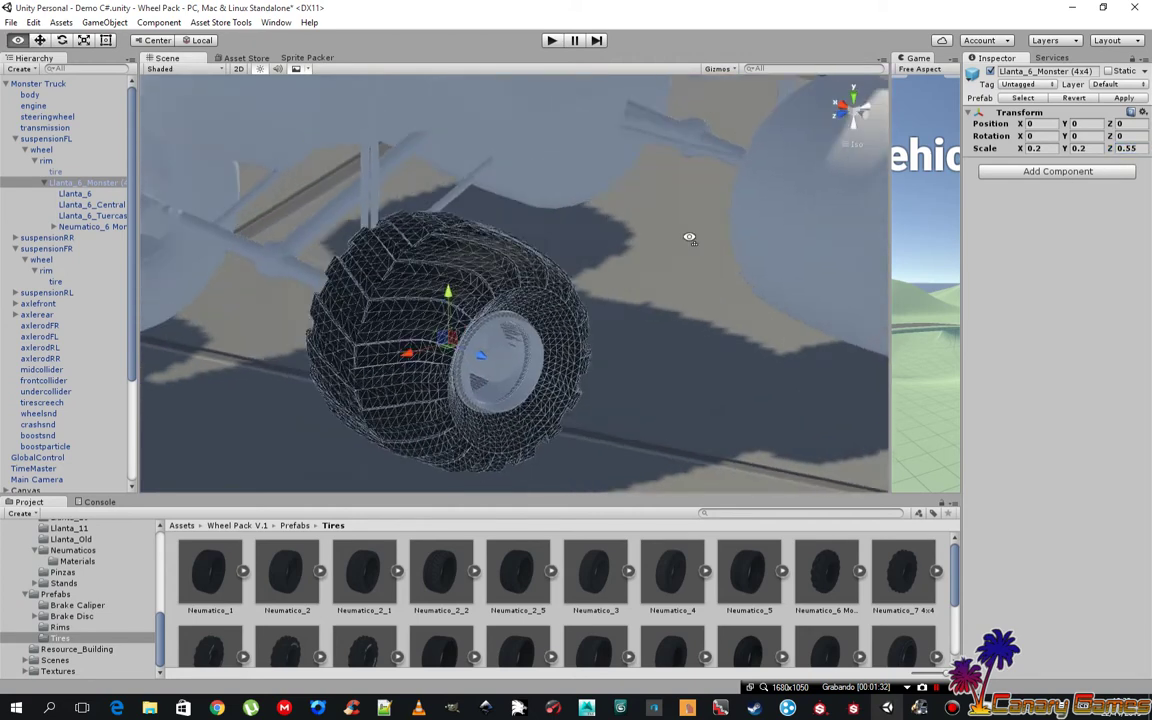
left_click(1033, 148)
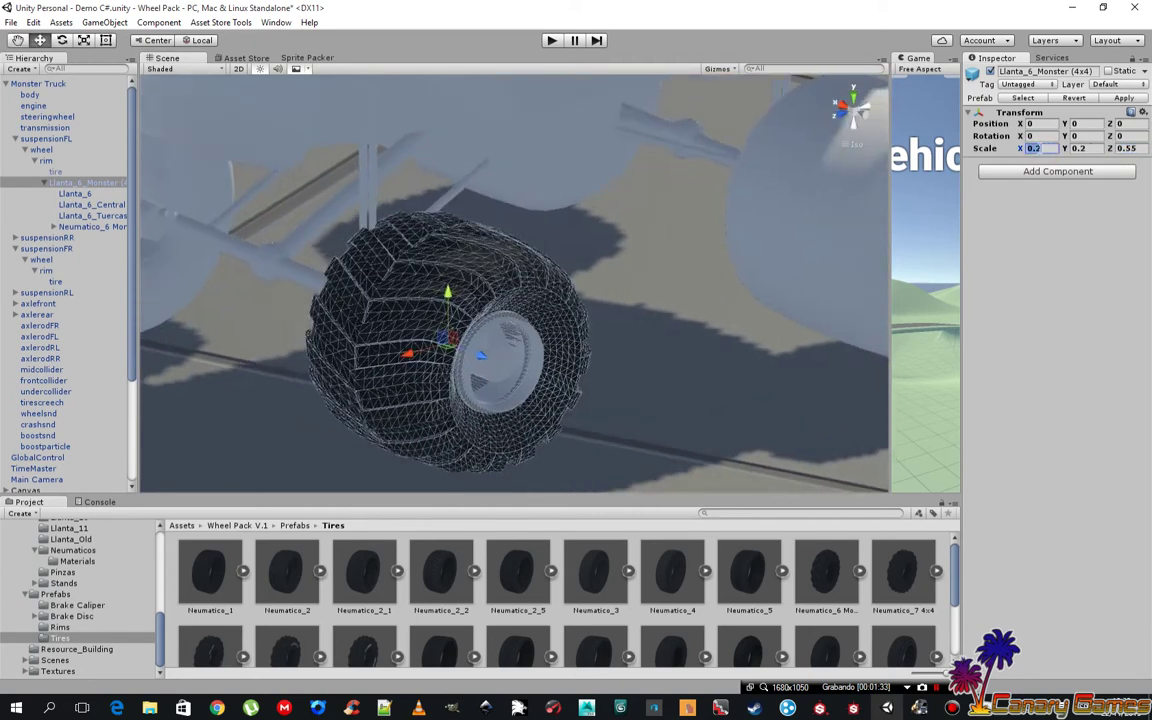
type("0.3")
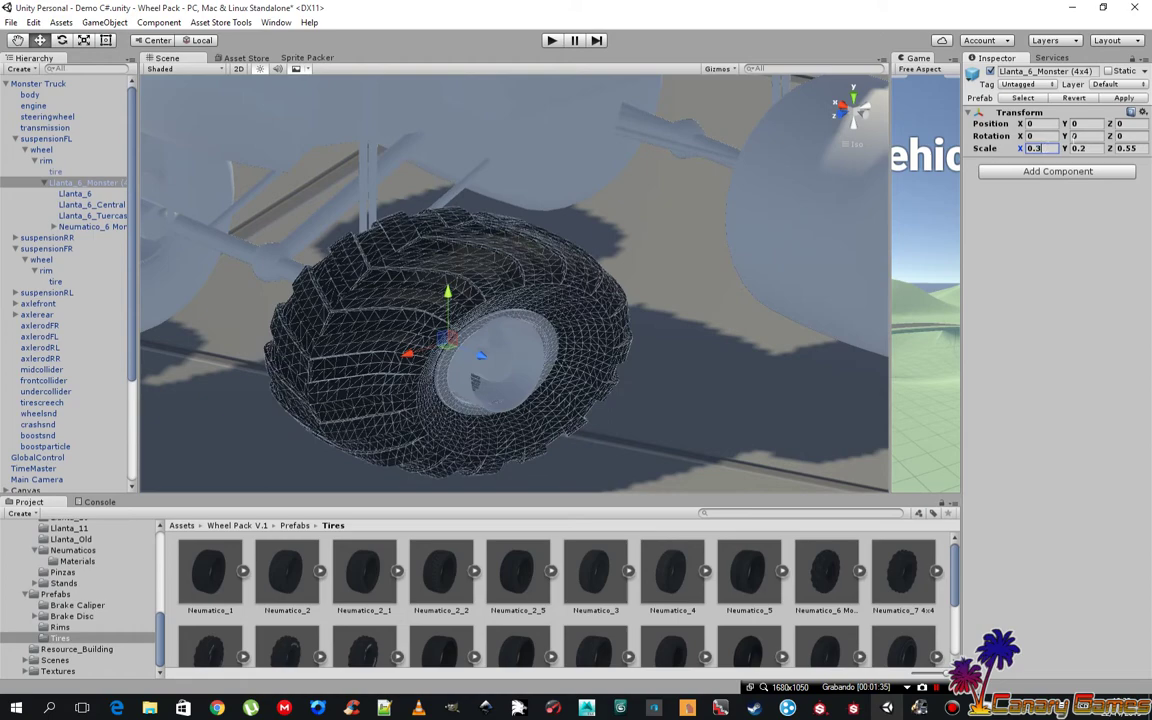
key("Tab")
type("0.3")
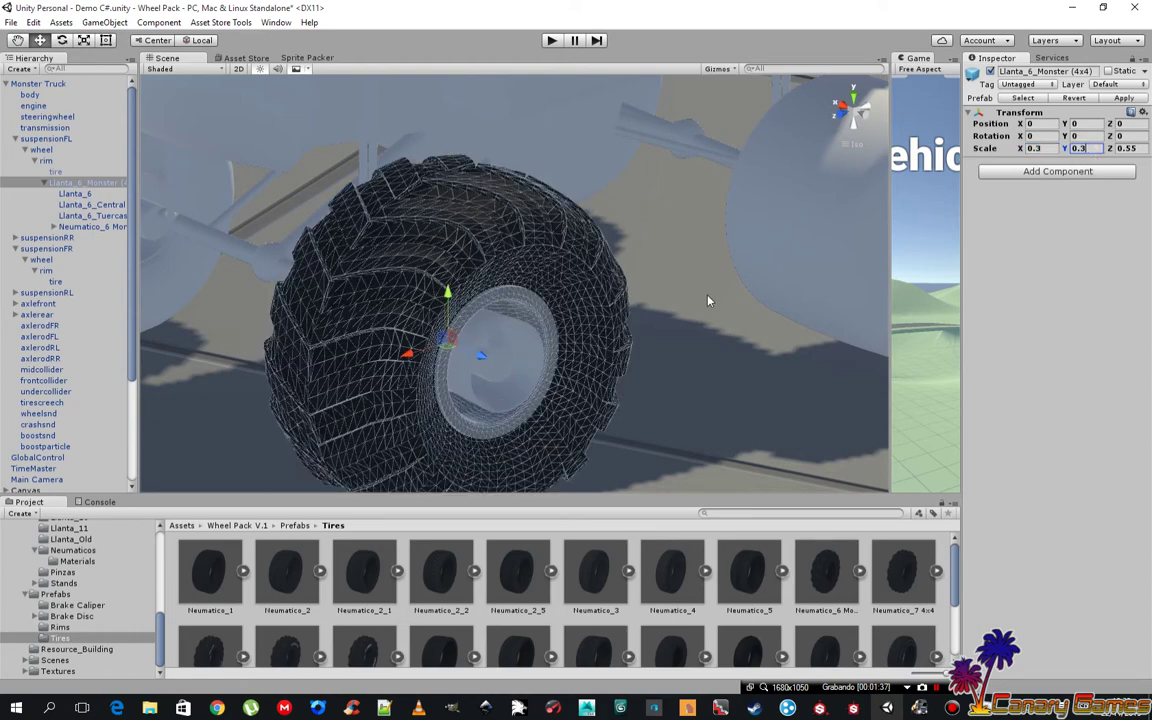
mouse_move(707, 300)
left_mouse_down("alt")
mouse_move(794, 286)
mouse_move(723, 282)
mouse_move(625, 306)
mouse_move(545, 373)
mouse_move(617, 378)
mouse_move(730, 278)
mouse_move(609, 301)
mouse_move(690, 319)
left_mouse_up("alt")
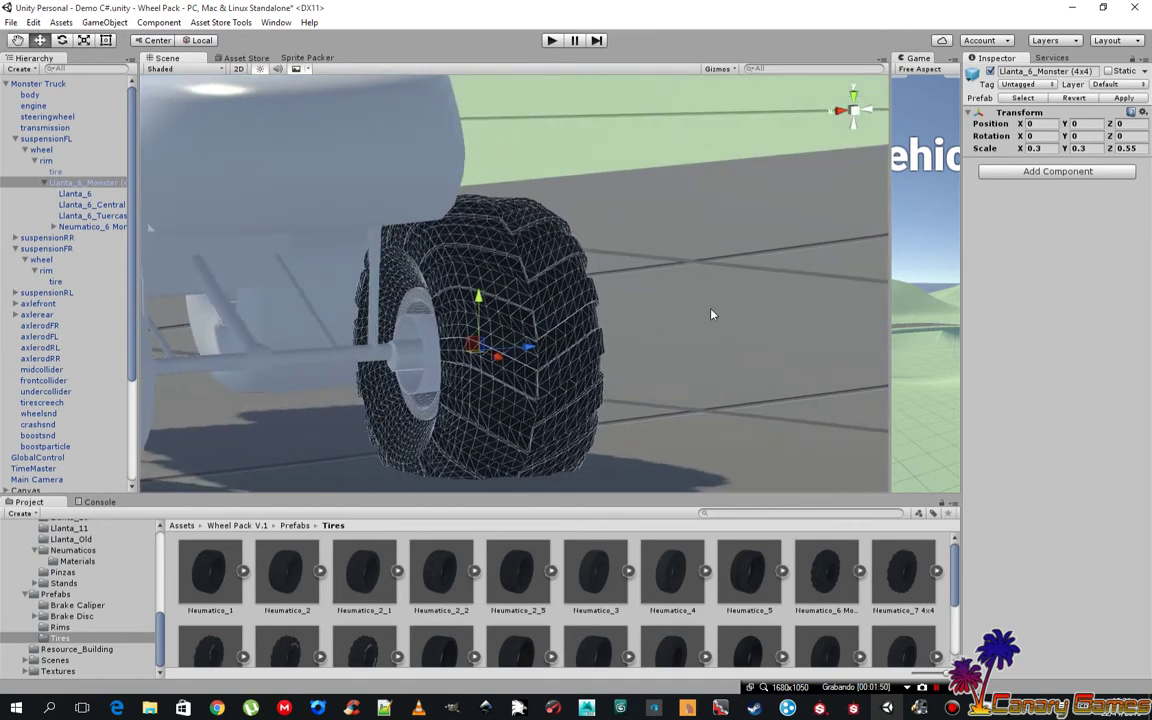
- Hide the original front-left rim's Mesh Renderer and view the wheel from the front
left_click(45, 161)
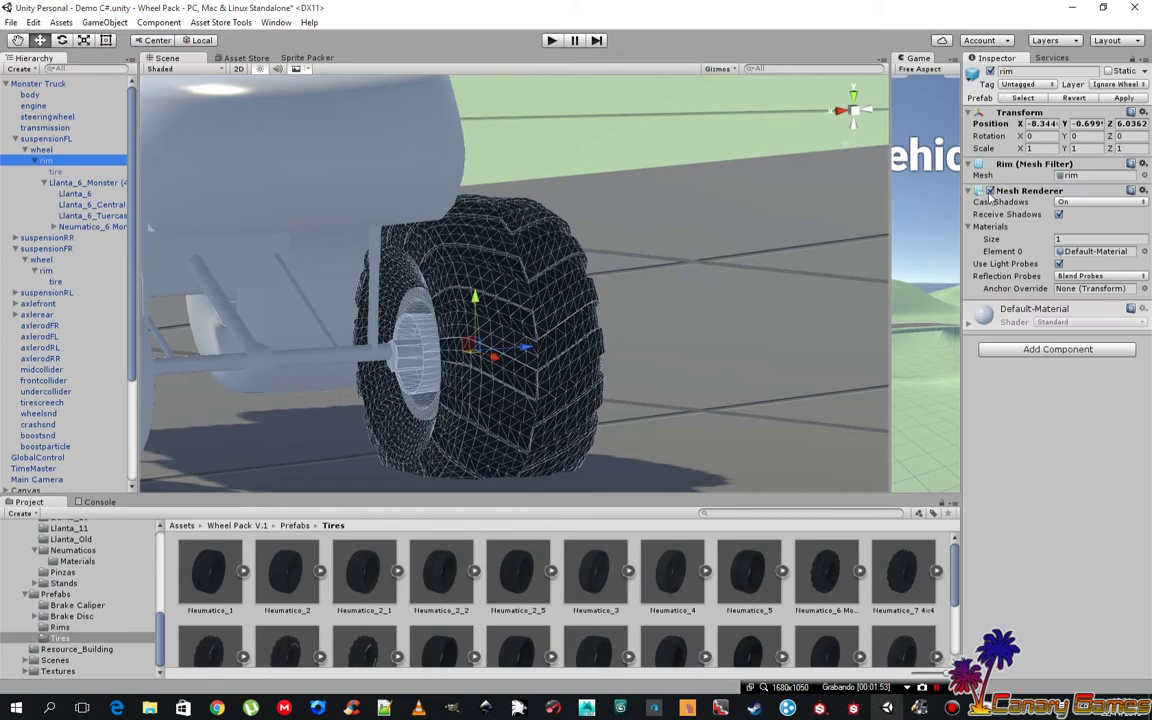
left_click(989, 191)
left_click_drag(545, 354, 476, 378, "alt")
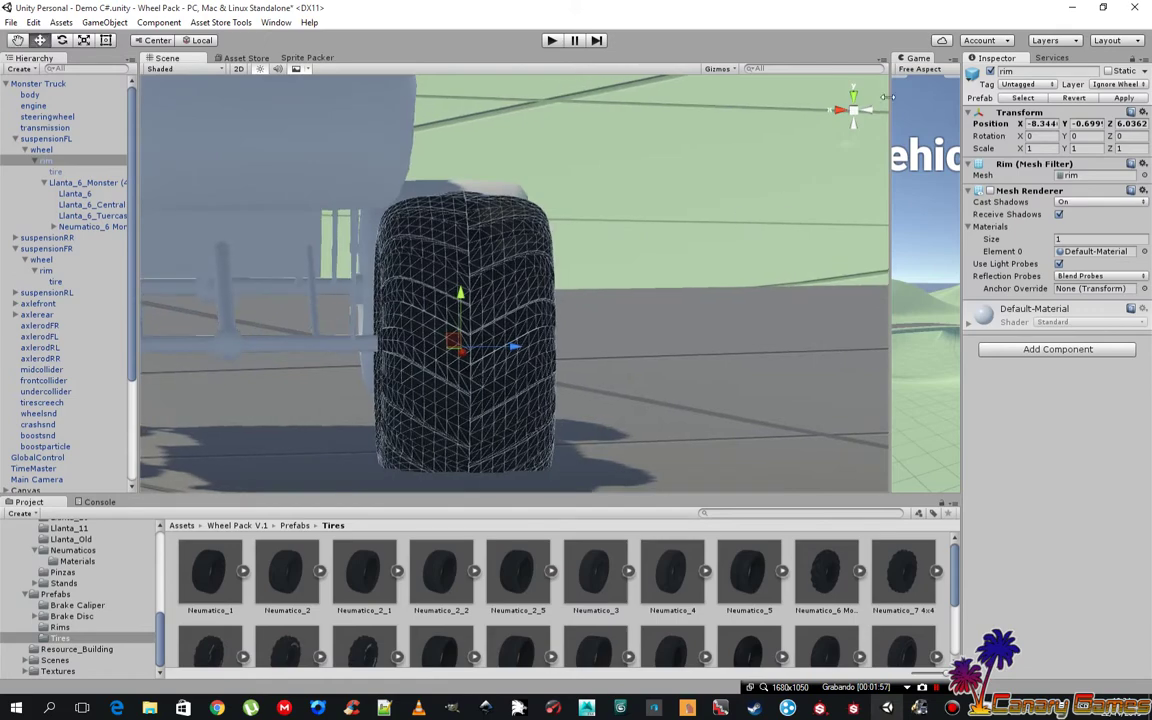
left_click(843, 113)
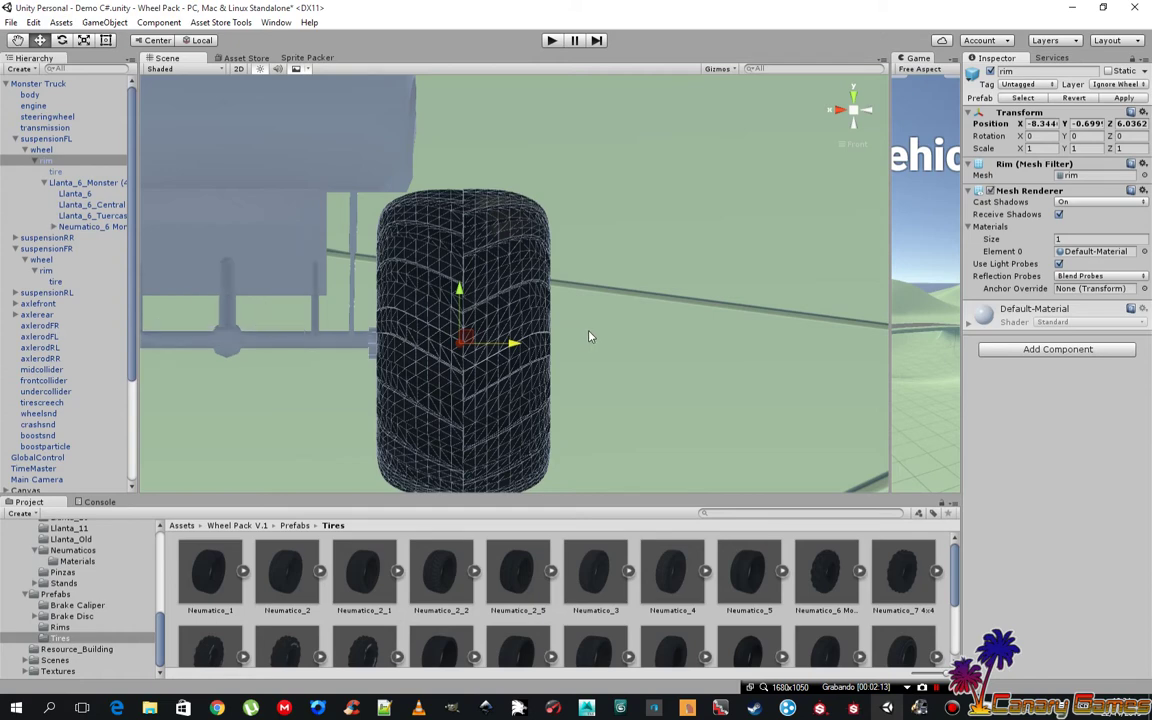
- Slide Llanta_6_Monster (4x4) outward along Z, then reselect the original rim
left_click(72, 183)
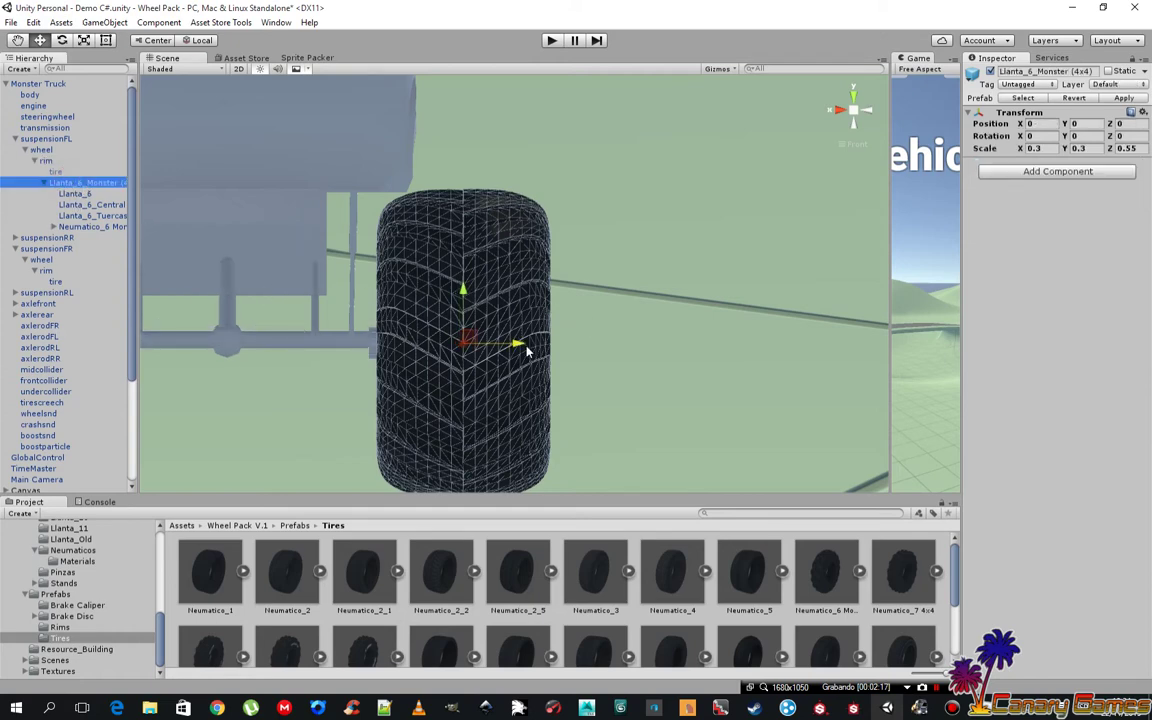
mouse_move(519, 347)
left_mouse_down()
mouse_move(563, 347)
mouse_move(547, 352)
left_mouse_up()
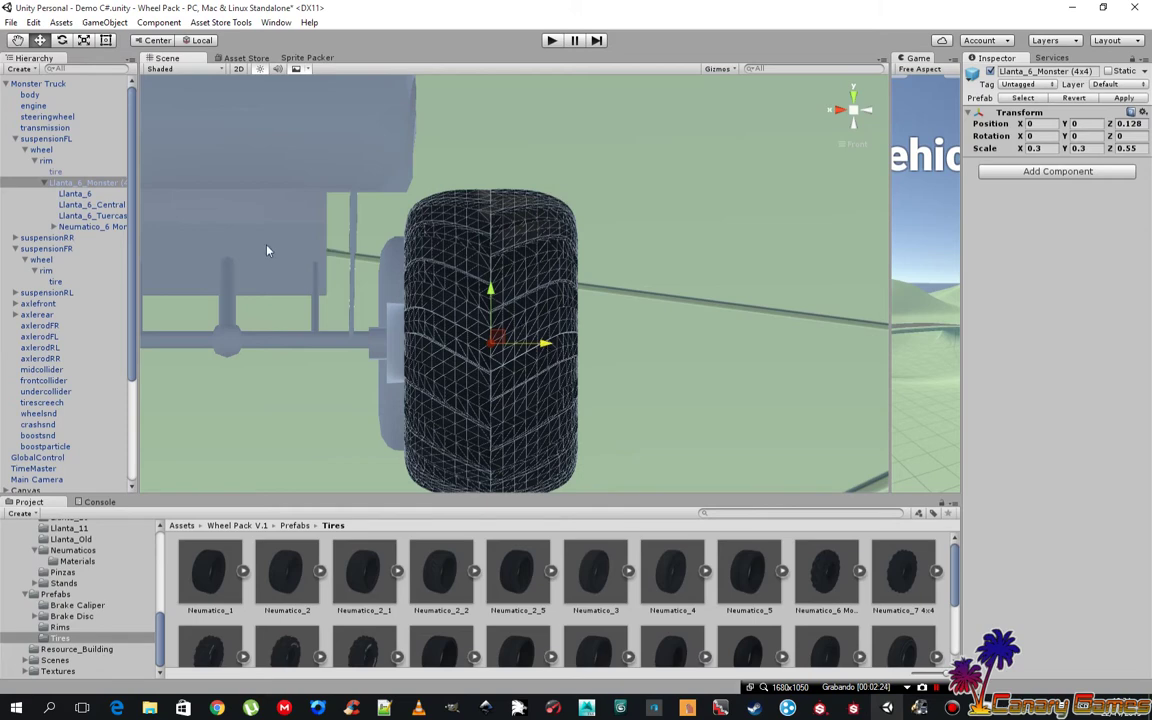
left_click(48, 160)
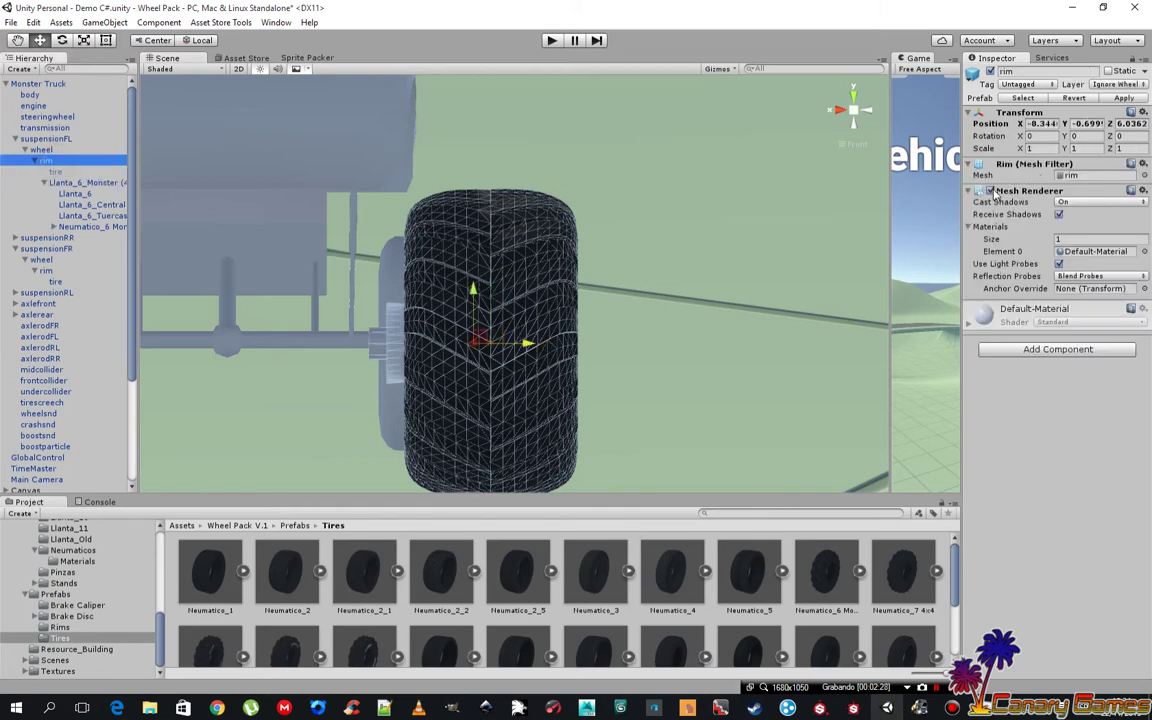
mouse_move(598, 176)
left_mouse_down("alt")
mouse_move(628, 207)
mouse_move(584, 258)
mouse_move(495, 186)
mouse_move(431, 191)
mouse_move(463, 181)
mouse_move(411, 166)
left_mouse_up("alt")
- Frame the front-left wheel head-on and test-move it along its Z axis
left_click(45, 149)
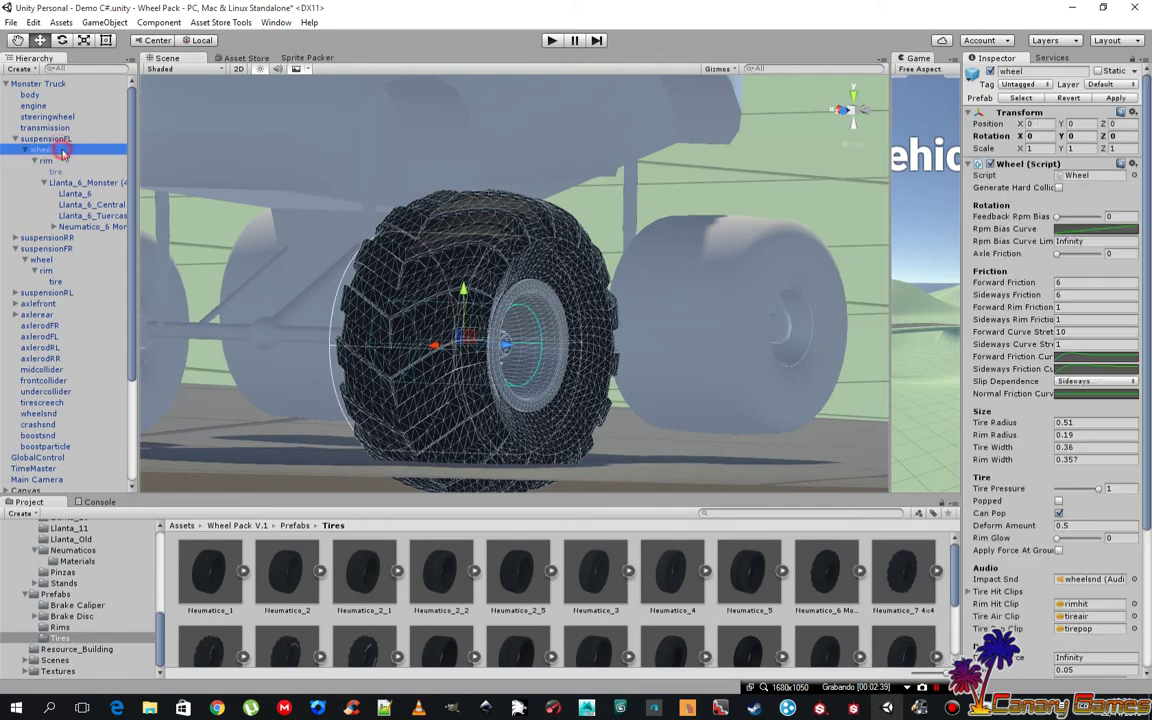
key("f")
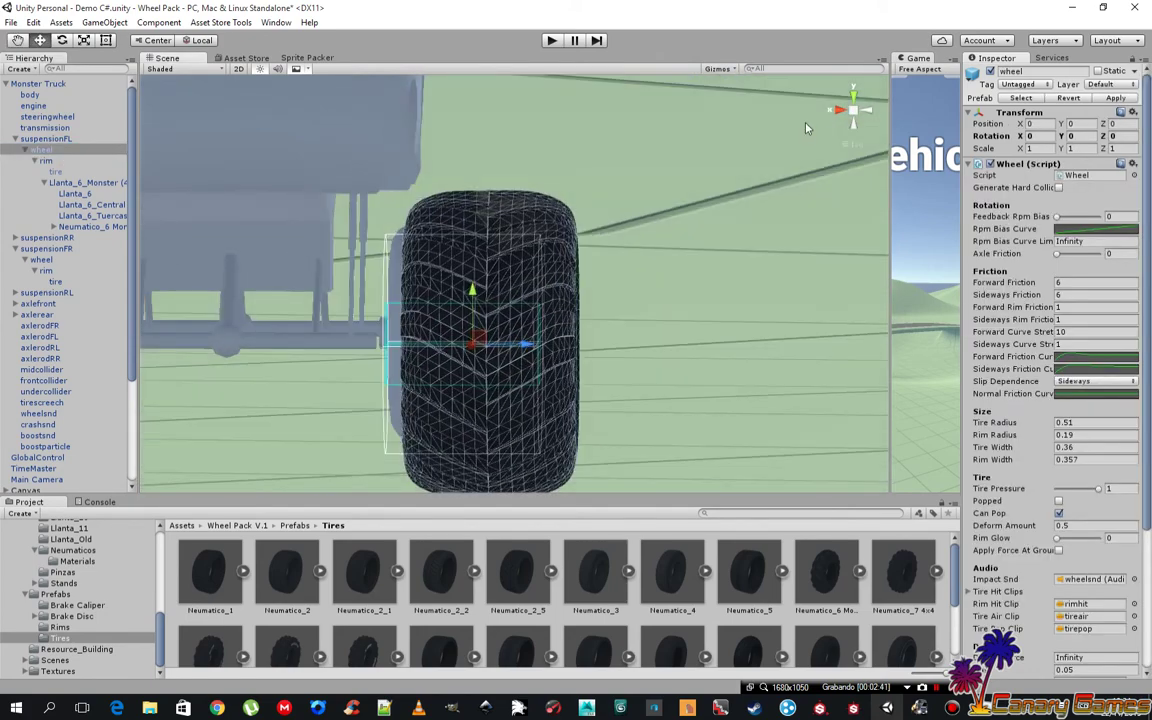
left_click(841, 110)
left_click(866, 118)
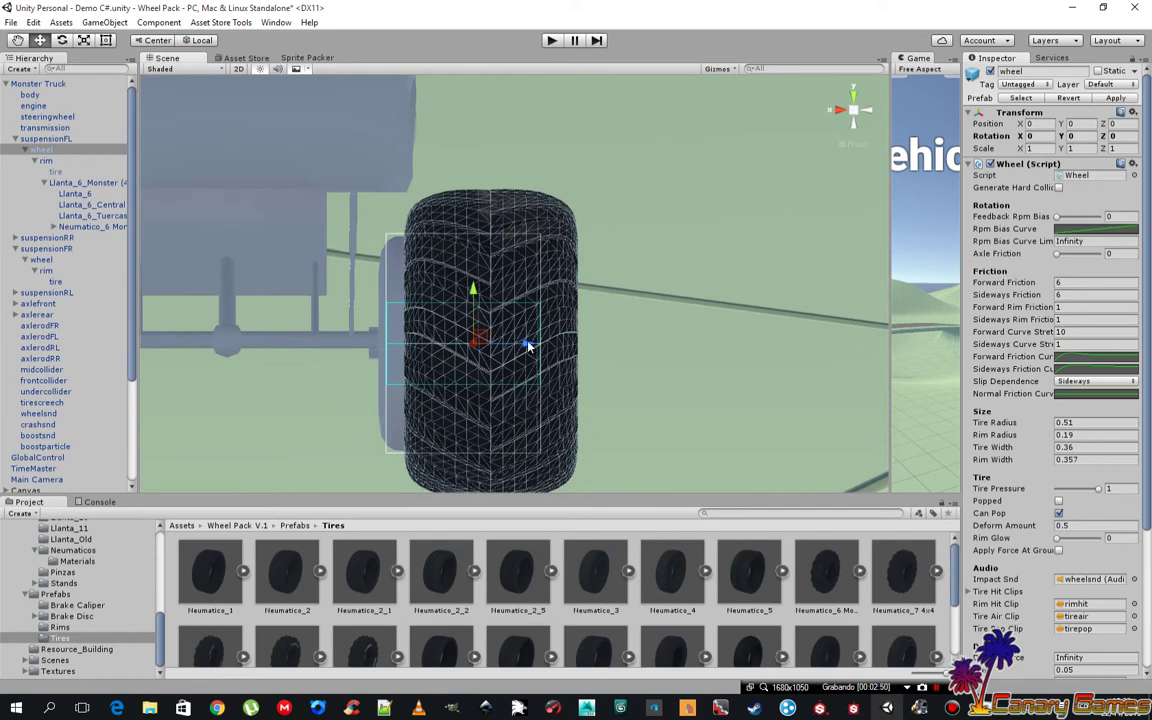
left_click_drag(528, 346, 711, 348)
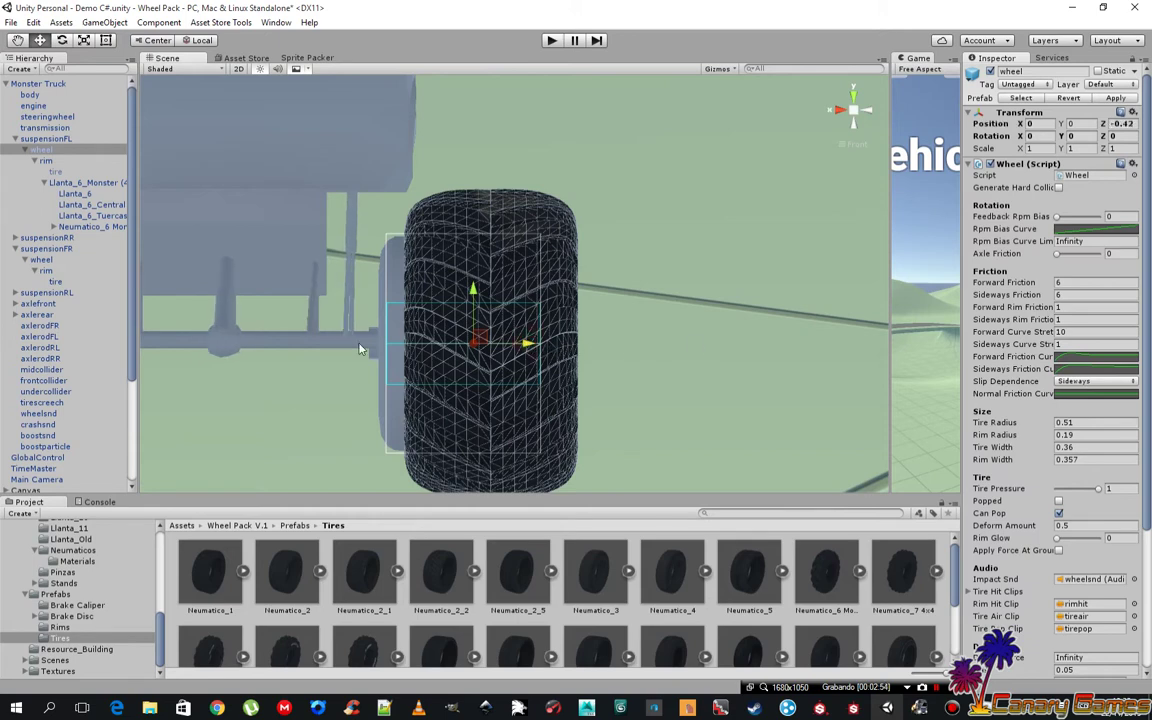
mouse_move(711, 348)
left_mouse_down()
mouse_move(739, 348)
mouse_move(371, 346)
mouse_move(727, 366)
mouse_move(732, 352)
left_mouse_up()
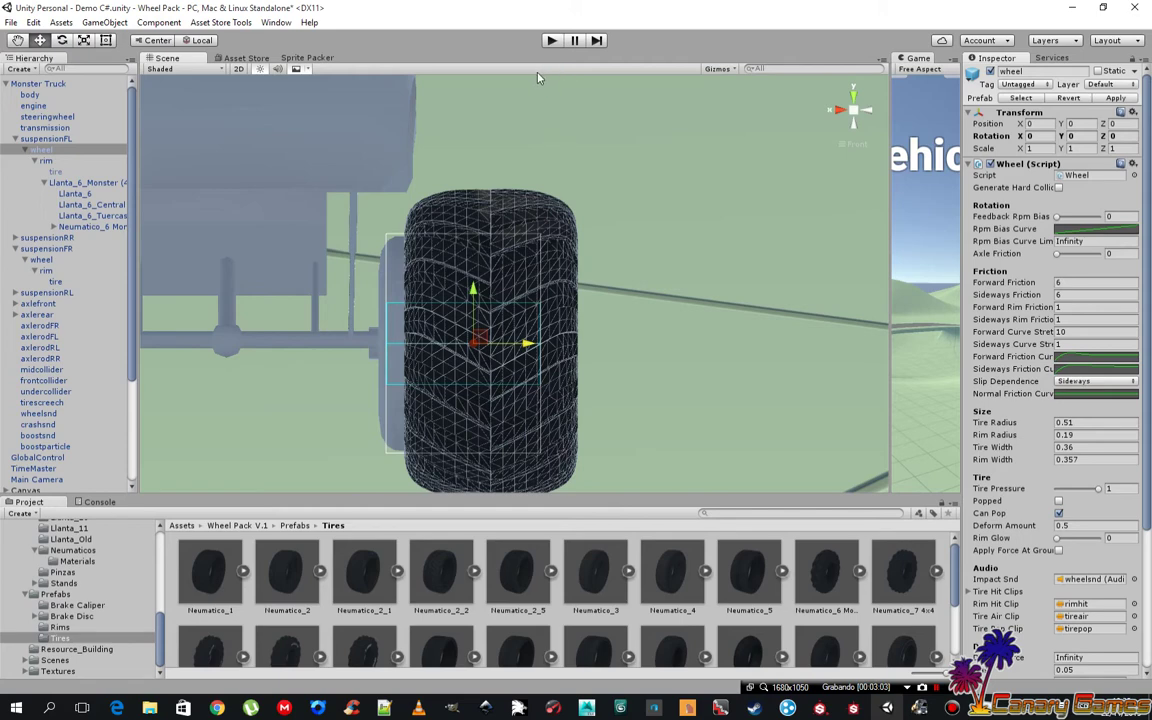
- Step through the monster tire, tire and rim selections, ending on the wheel's Wheel script
left_click(515, 137)
left_click(537, 200)
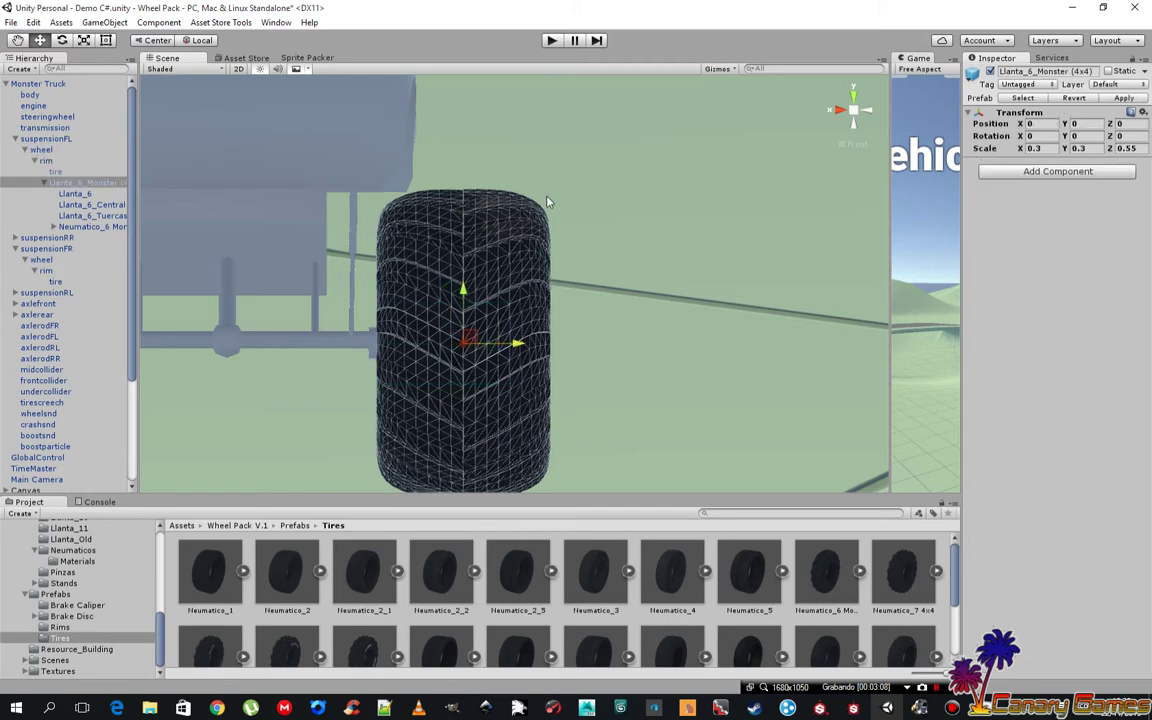
left_click(62, 171)
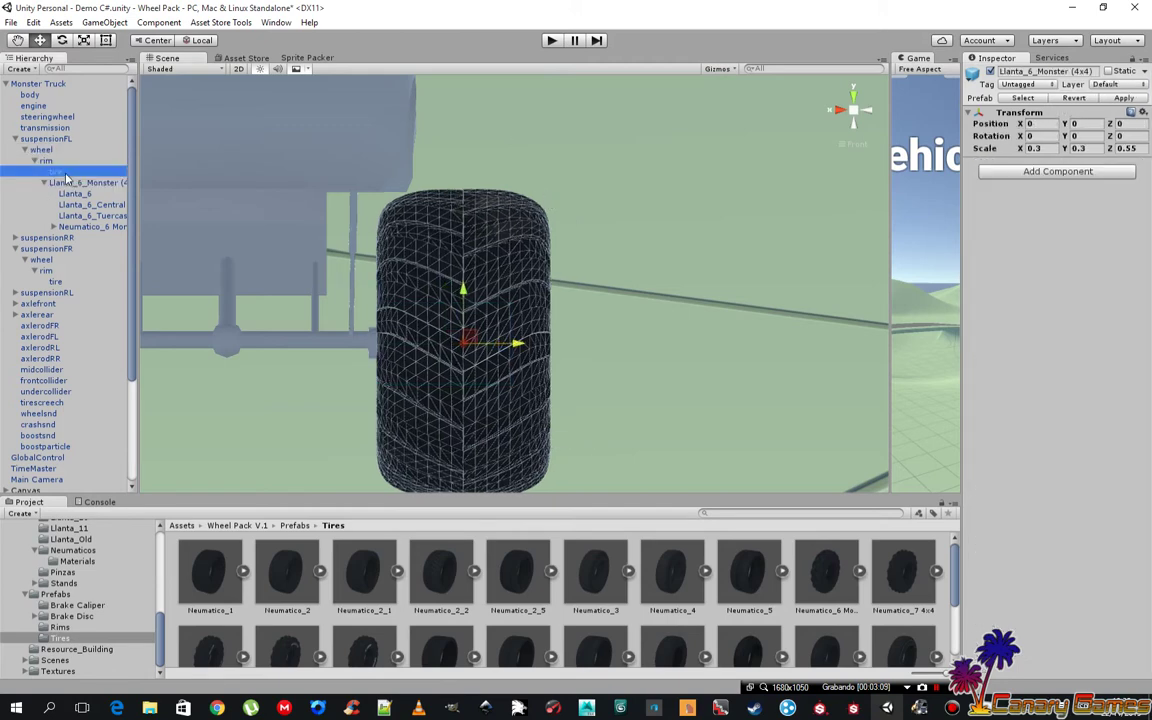
left_click(60, 161)
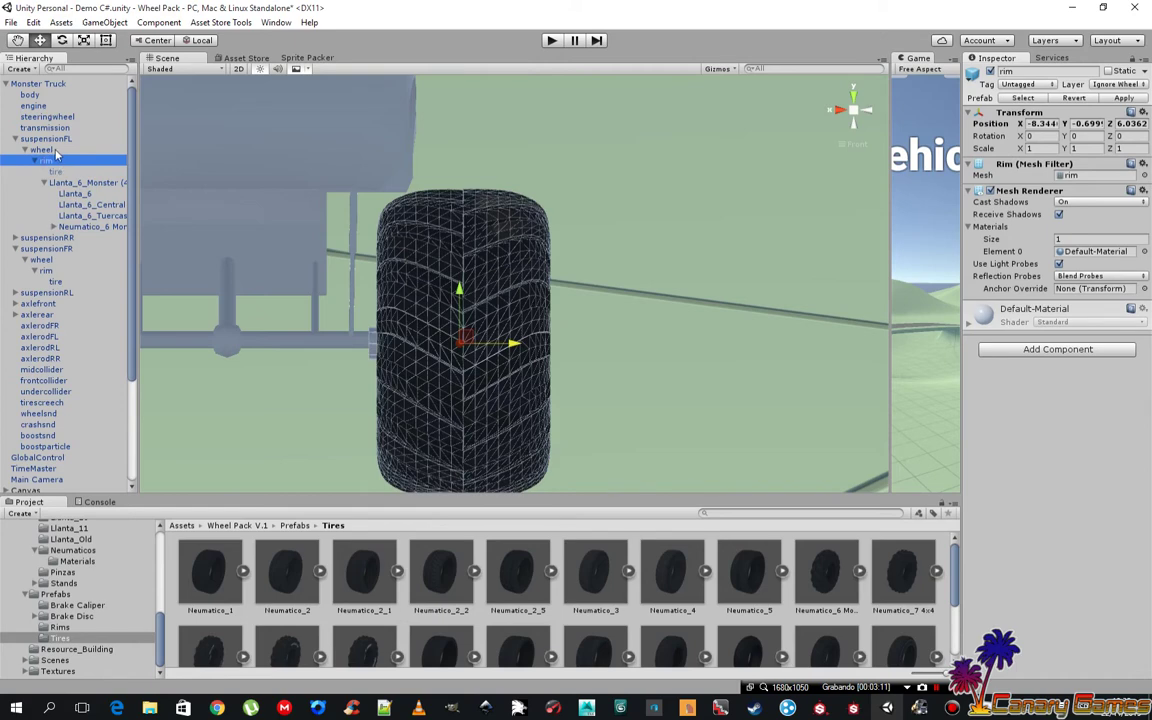
left_click(56, 151)
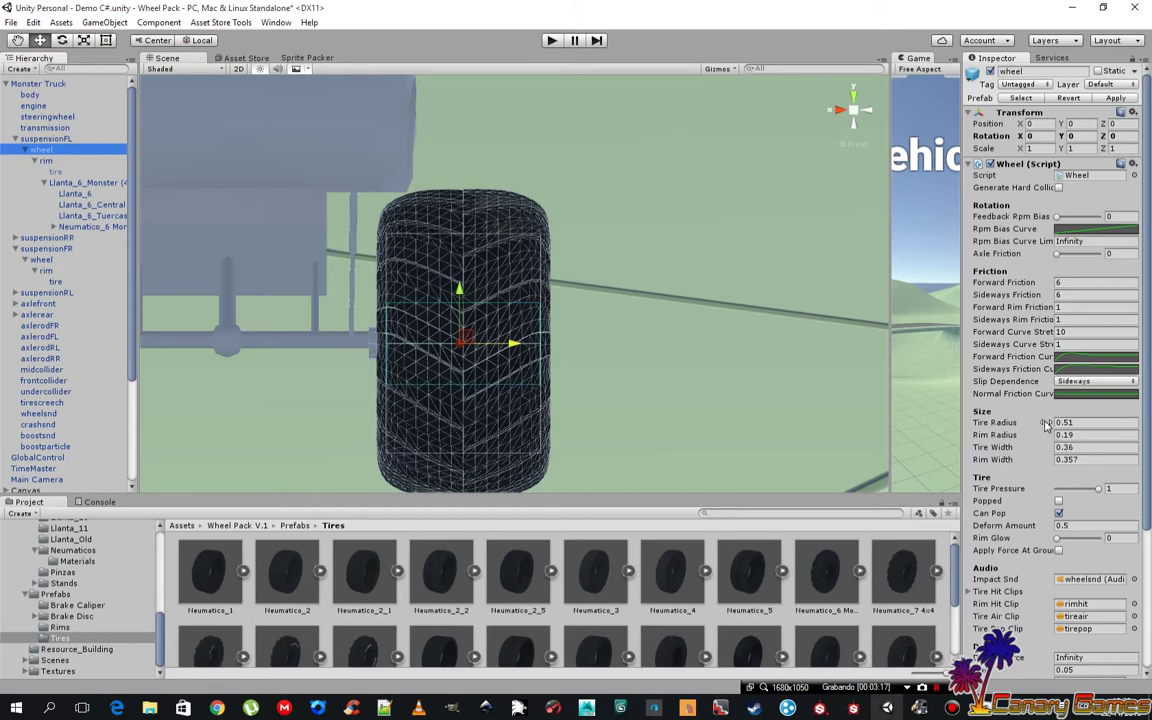
- Set the front-left Wheel script's Tire Radius to 0.715 and Tire Width to 0.41
left_click_drag(1043, 424, 1047, 423)
type("0.7")
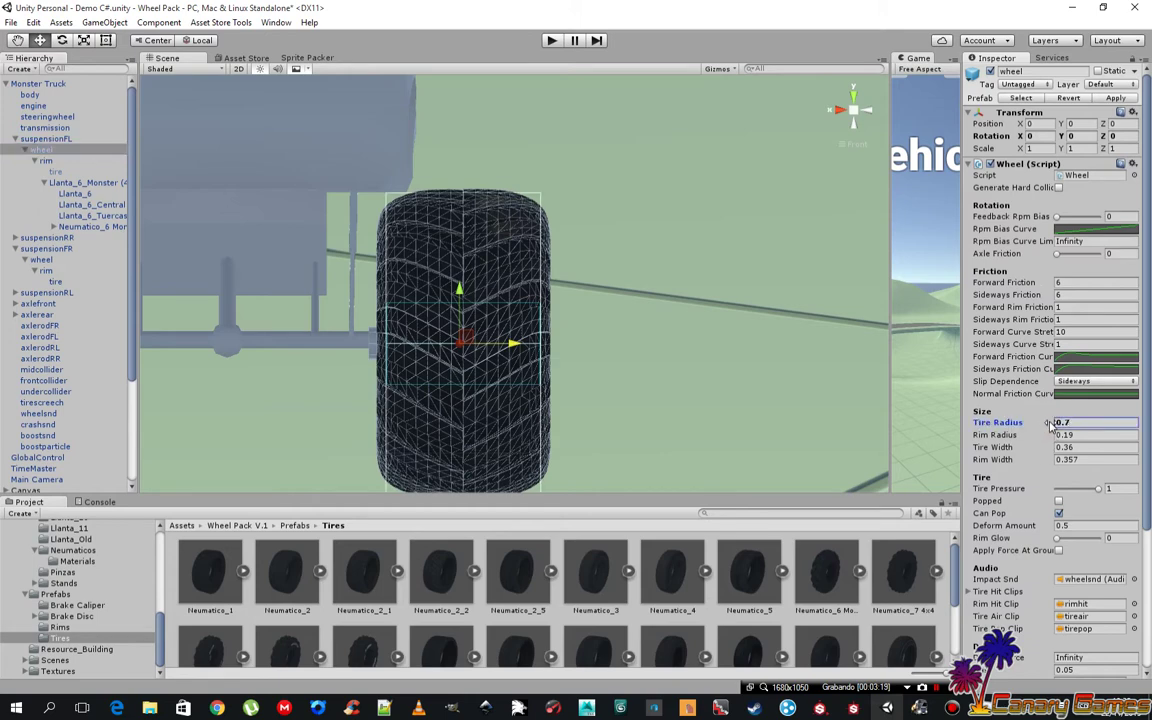
type("3")
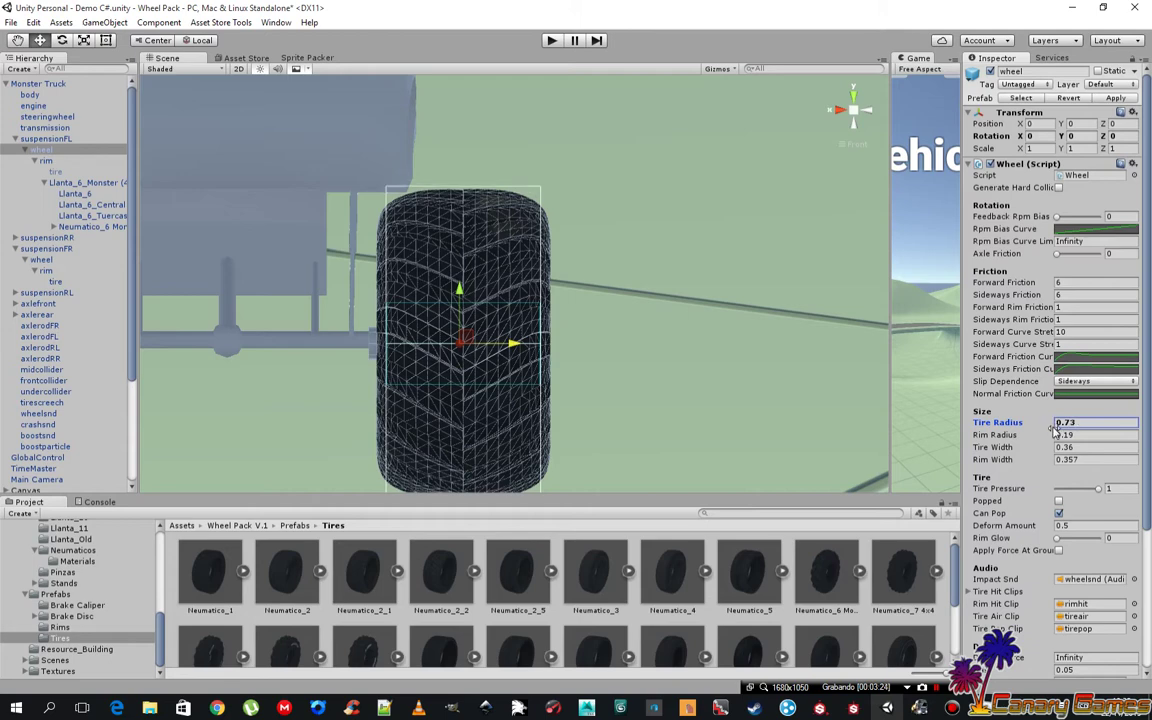
left_click(1084, 428)
key("BackSpace")
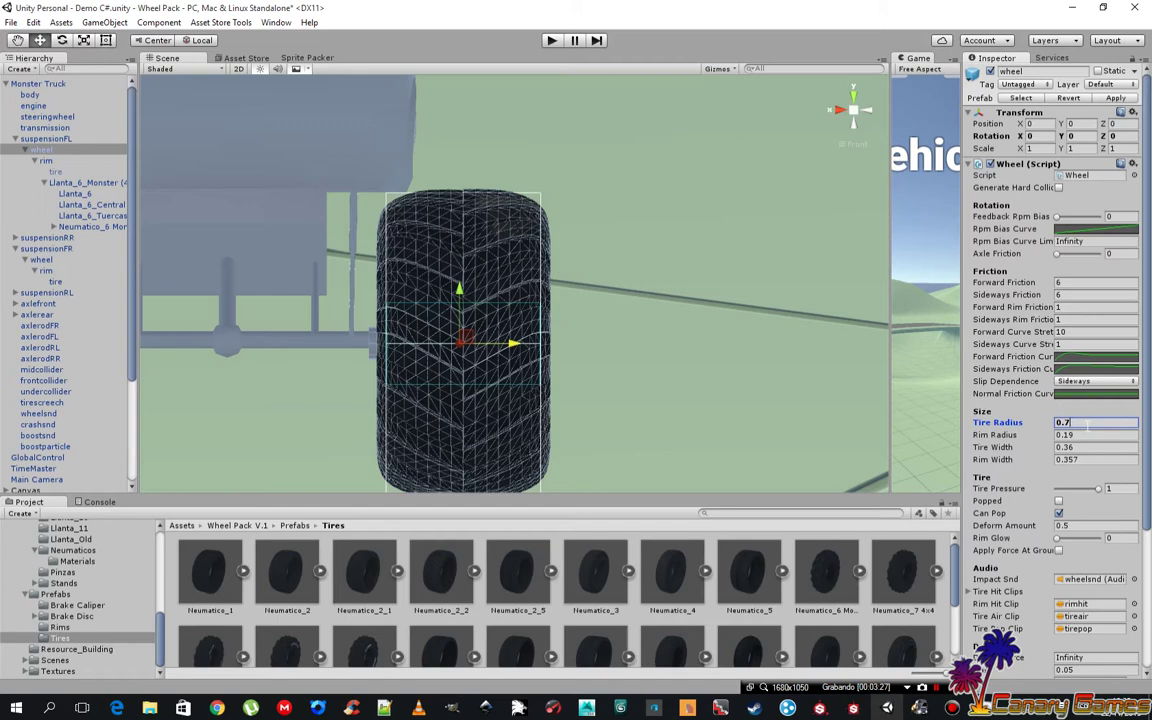
type("1")
type("5")
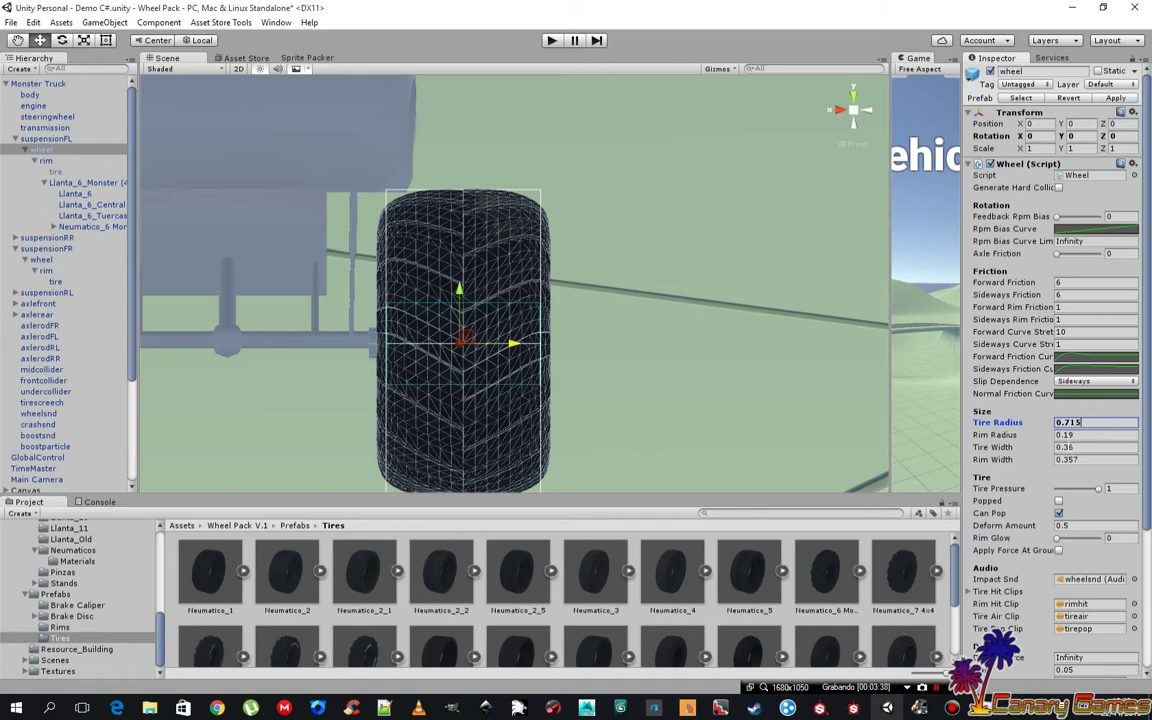
left_click_drag(1043, 449, 1049, 449)
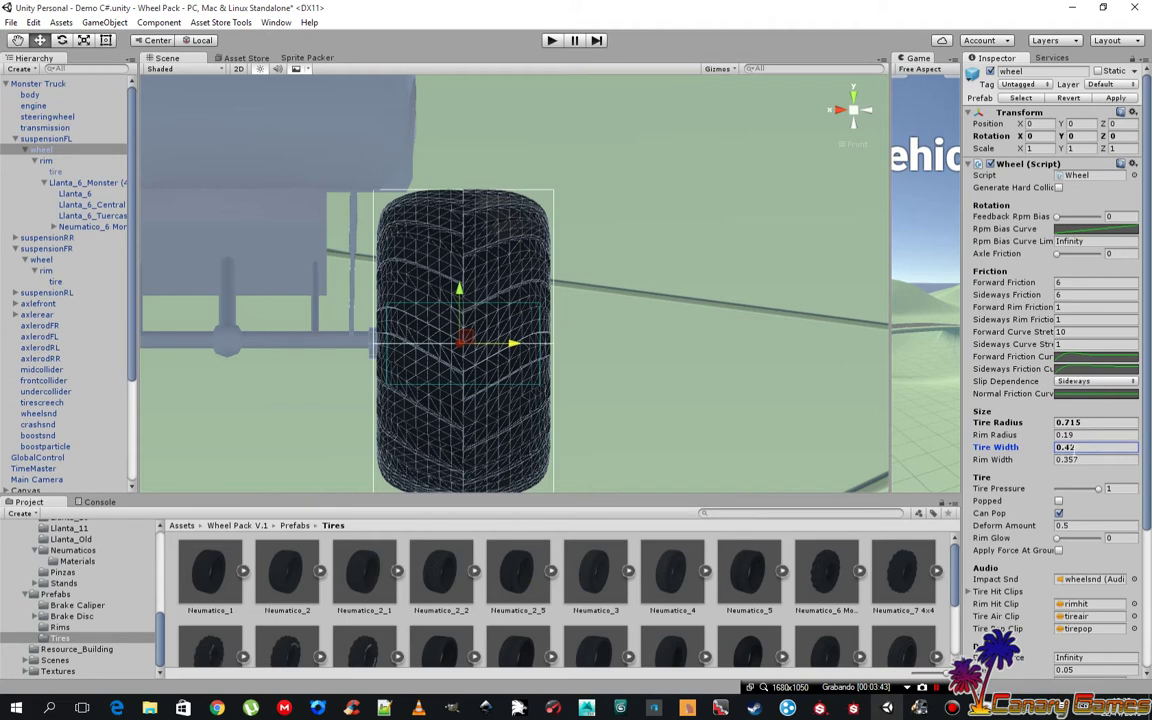
key("BackSpace")
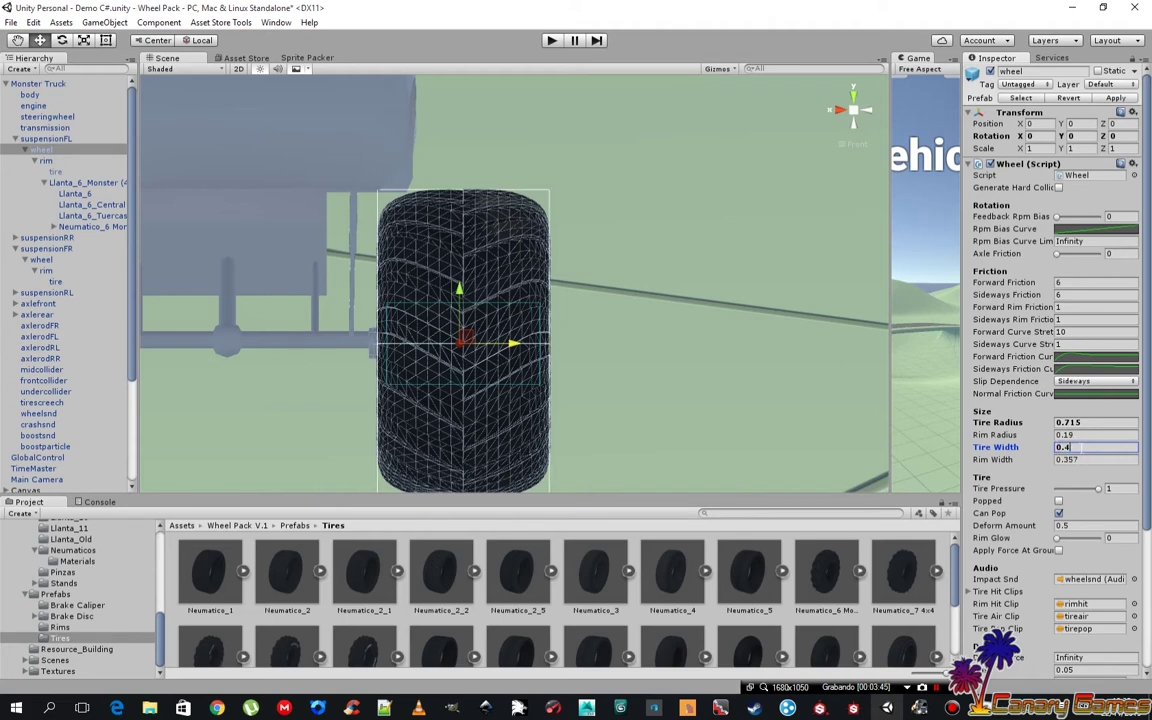
type("1")
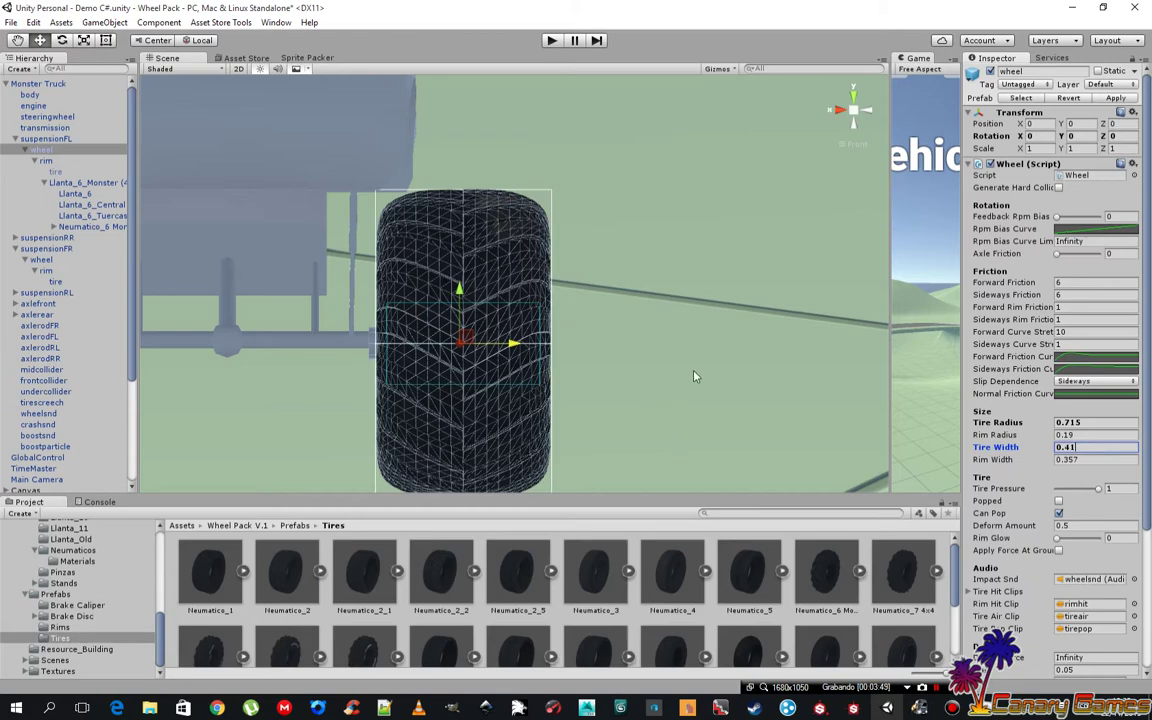
- From the Left view, set the Wheel script's Rim Radius to 0.31 and check it from the front
left_click(840, 110)
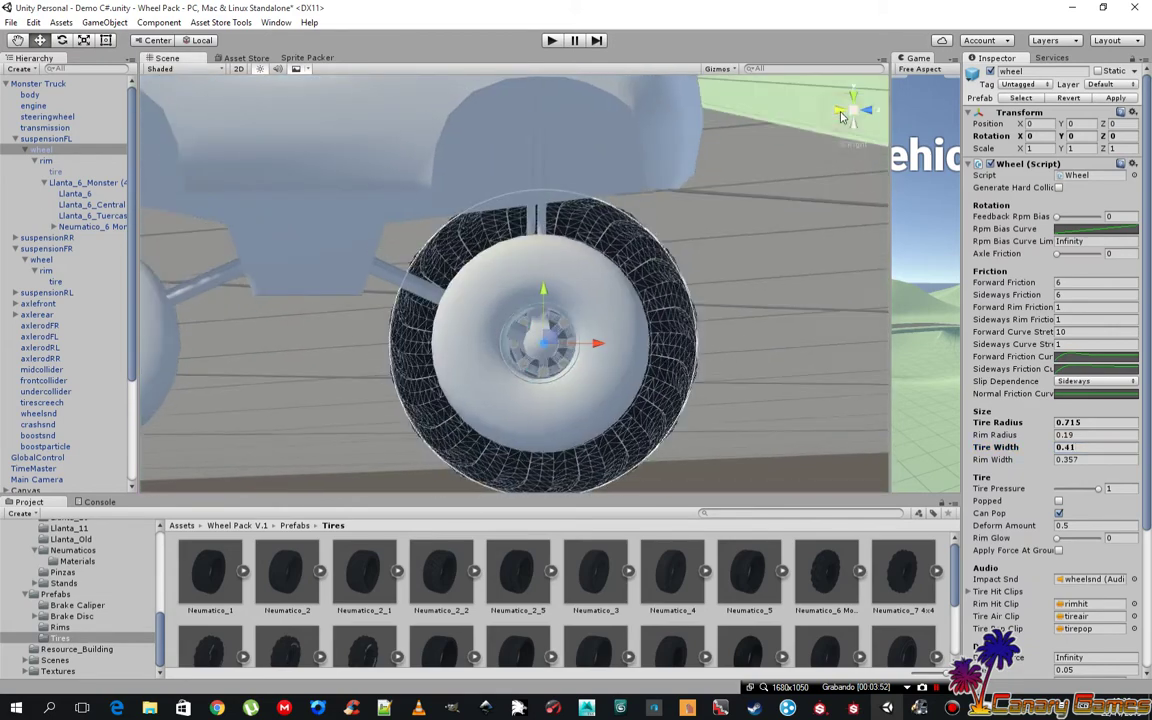
left_click(868, 113)
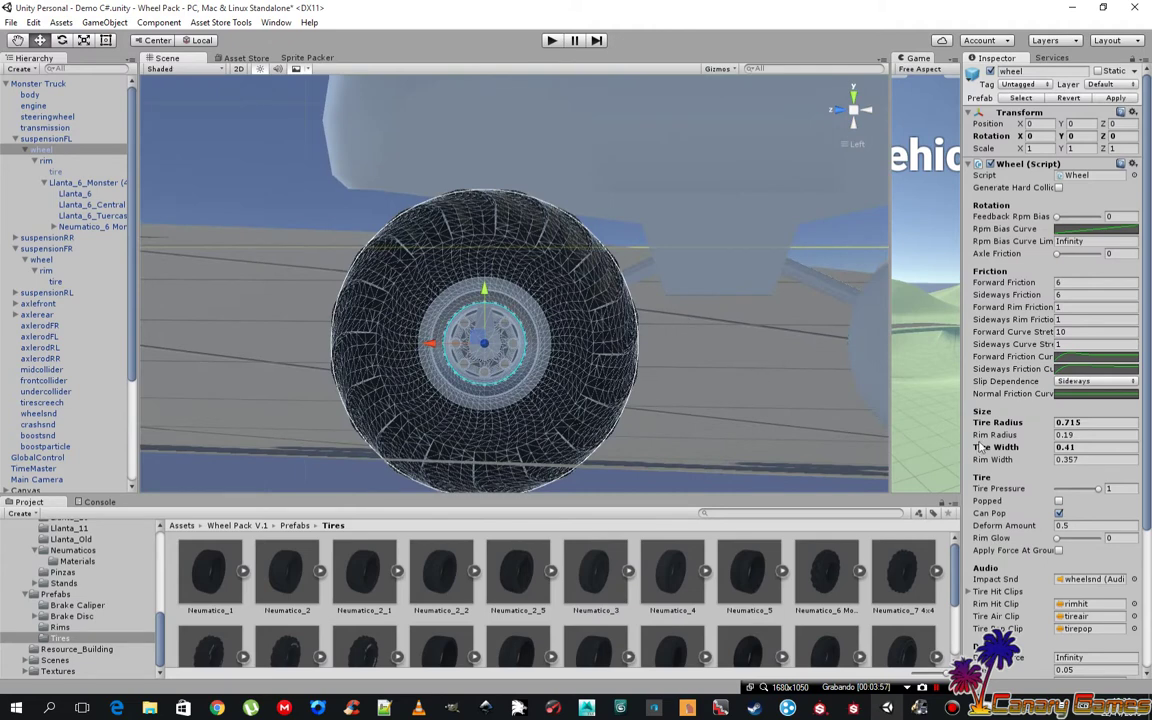
left_click(1027, 436)
left_click_drag(1027, 436, 1033, 438)
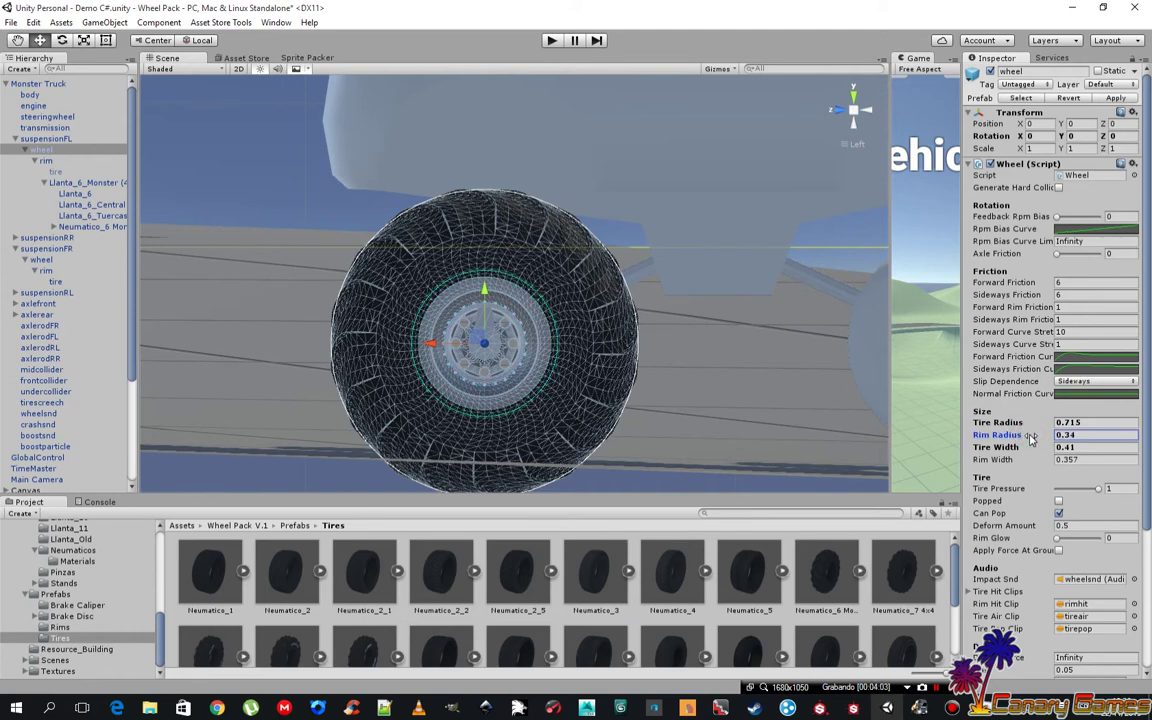
left_click_drag(1031, 437, 1029, 437)
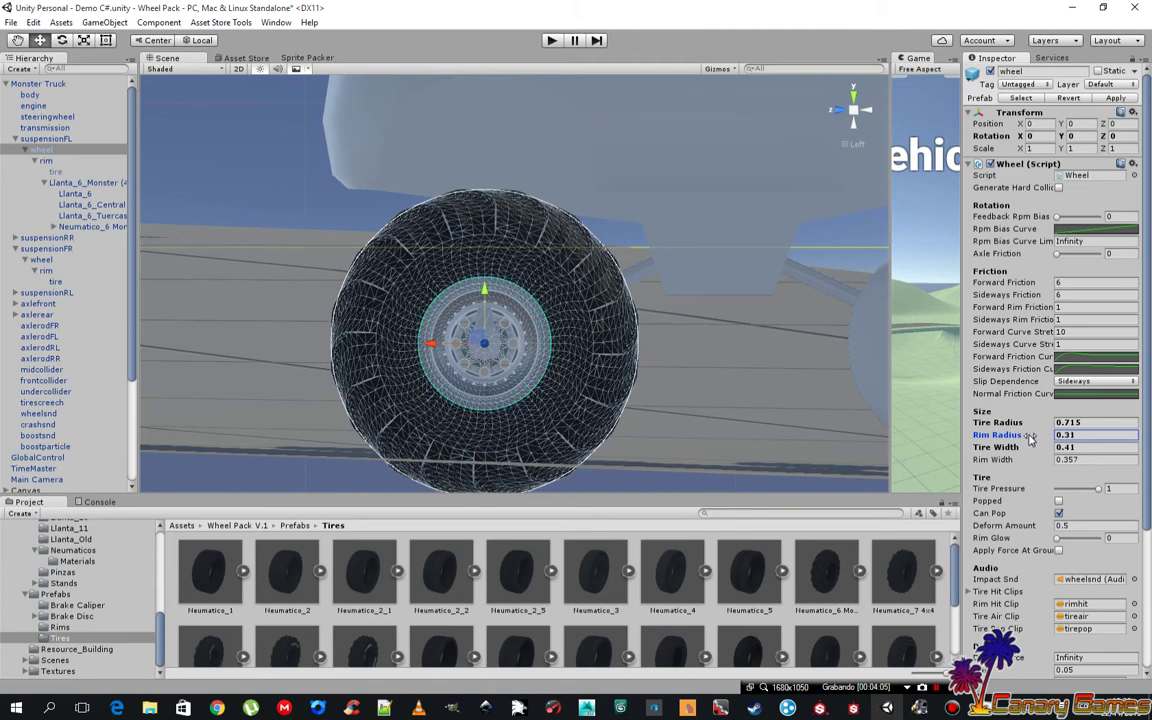
left_click(1077, 437)
type("0.3")
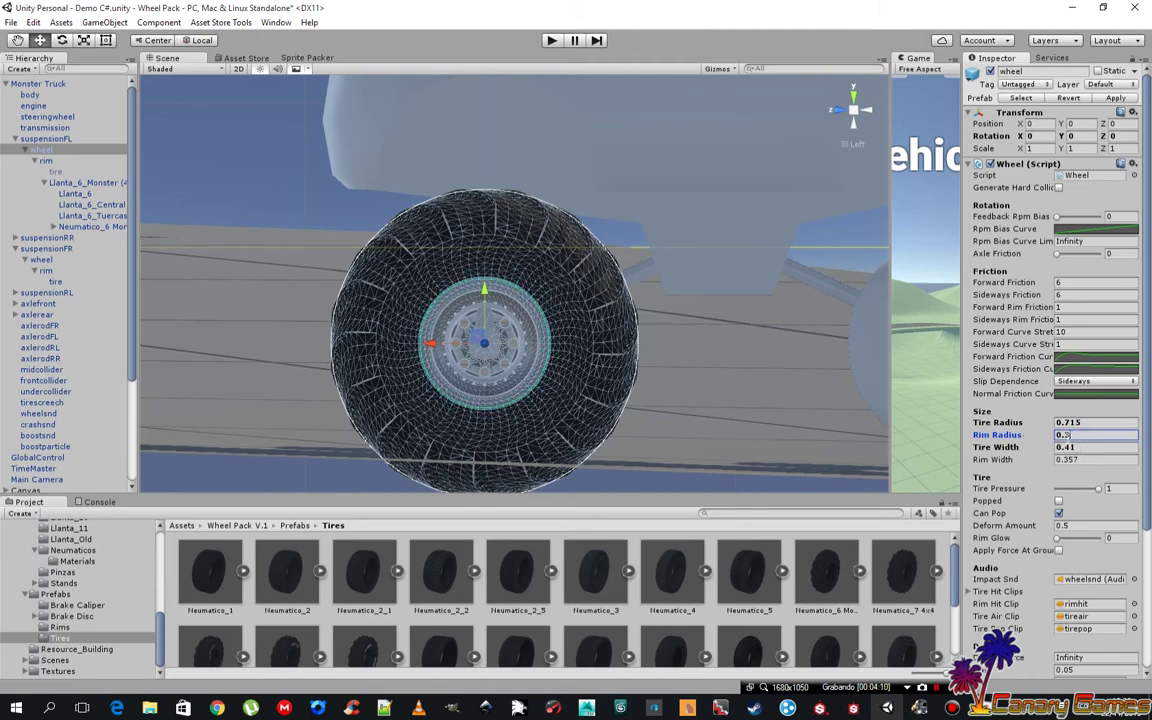
type("1")
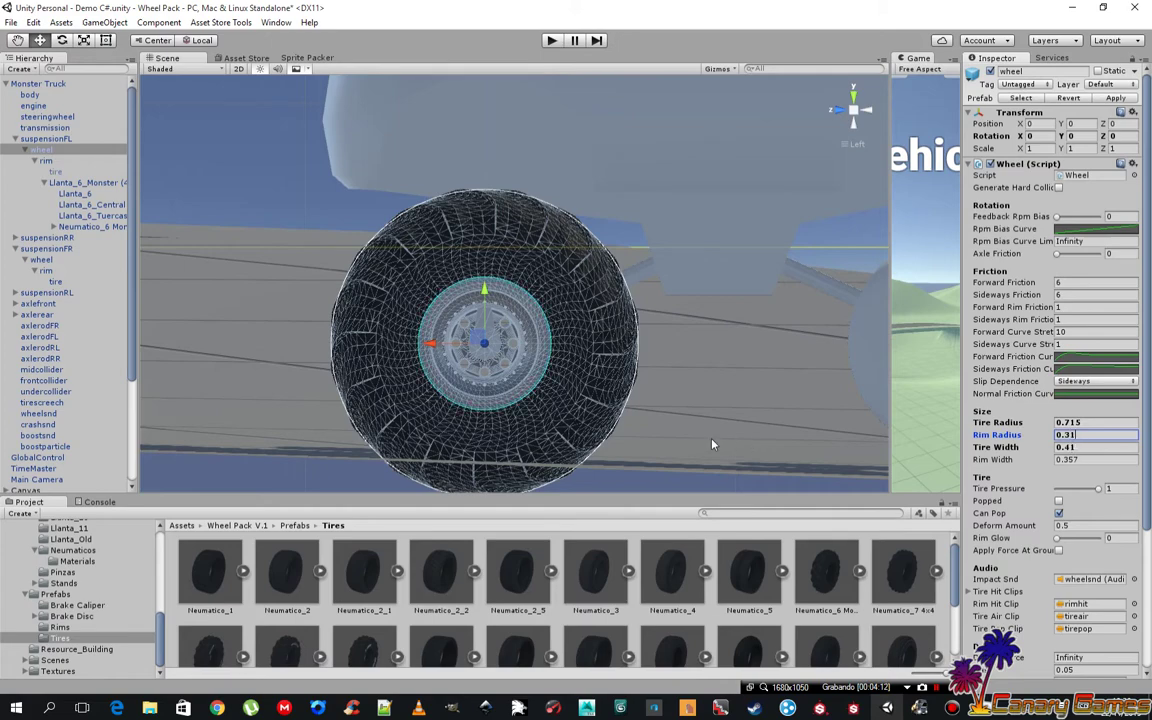
scroll(712, 444, "up", 2)
scroll(652, 428, "up", 2)
scroll(656, 436, "up", 2)
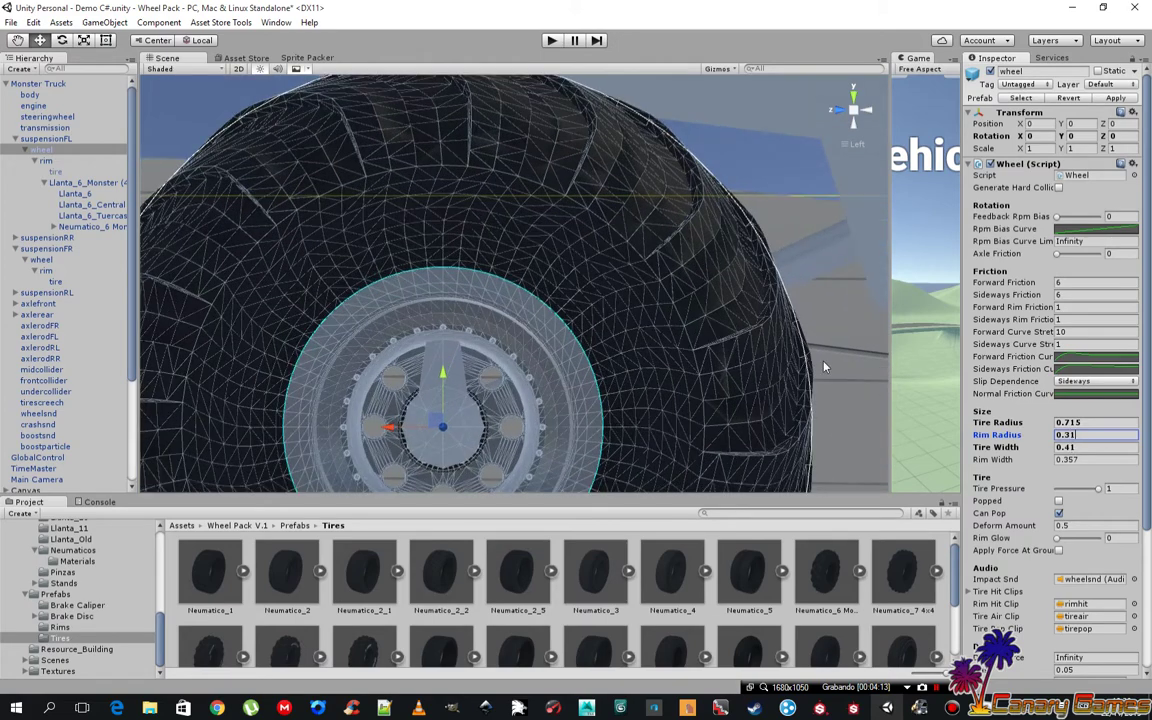
left_click(866, 111)
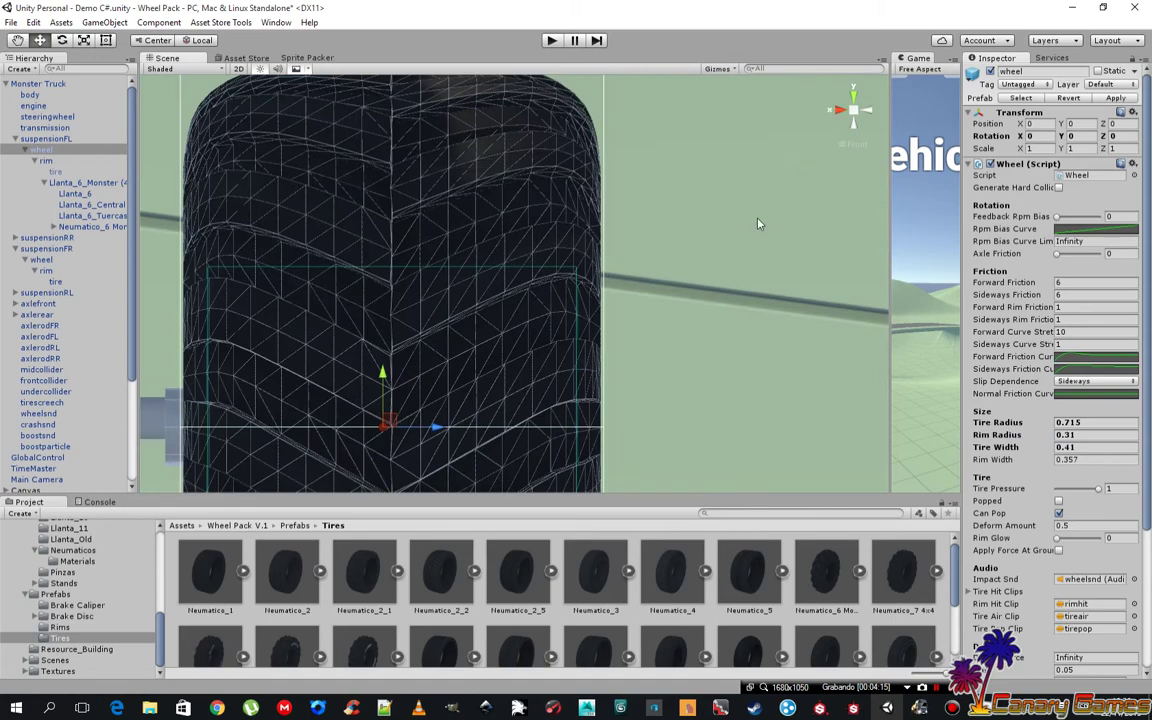
left_click_drag(757, 224, 663, 282, "alt")
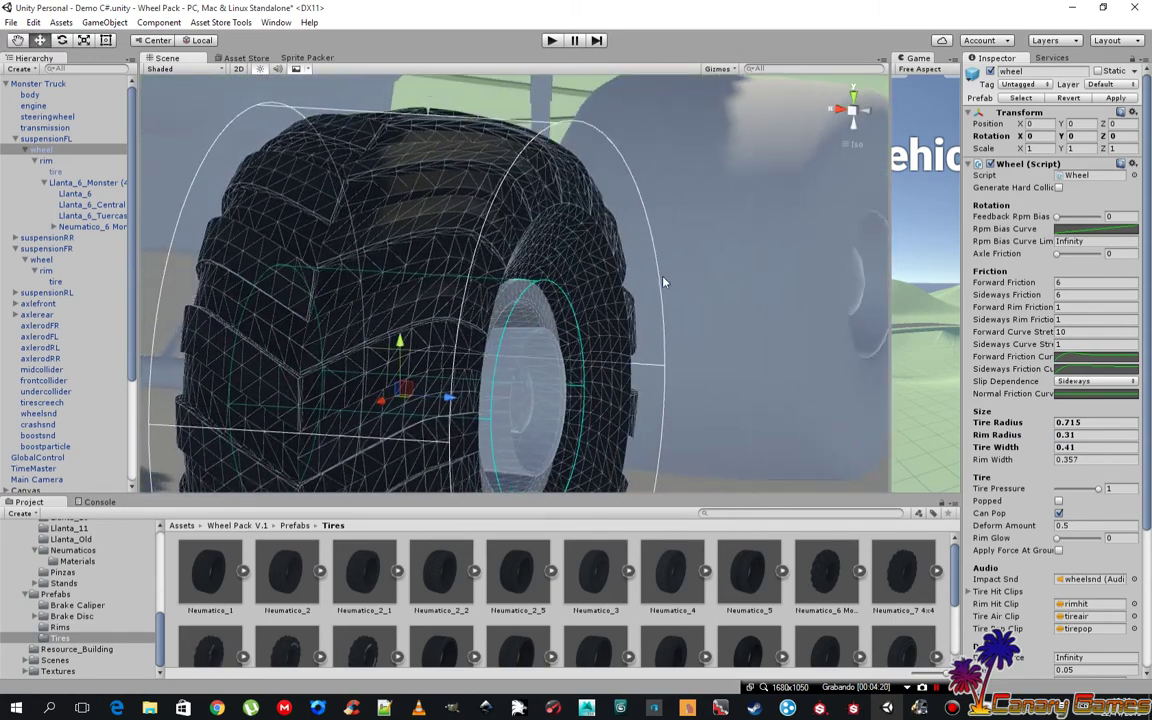
- Narrow the front-left Wheel script's Rim Width to 0.298
left_click(1034, 463)
left_click_drag(1034, 463, 1031, 465)
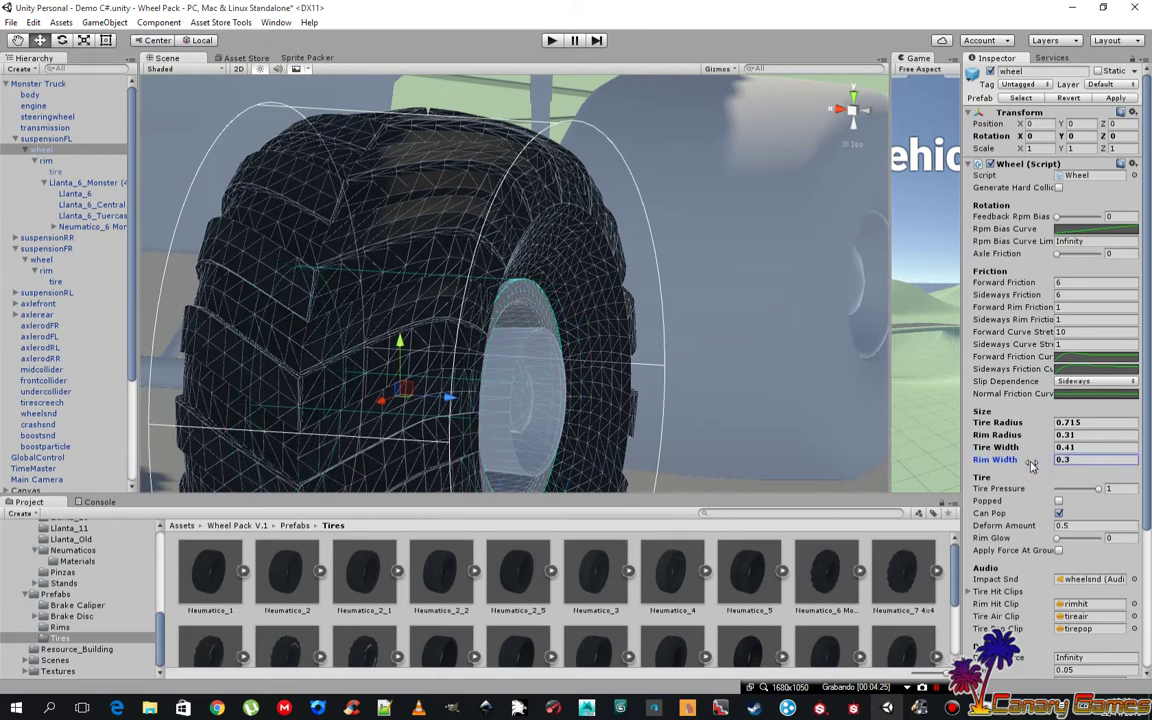
left_click_drag(544, 336, 521, 481, "alt")
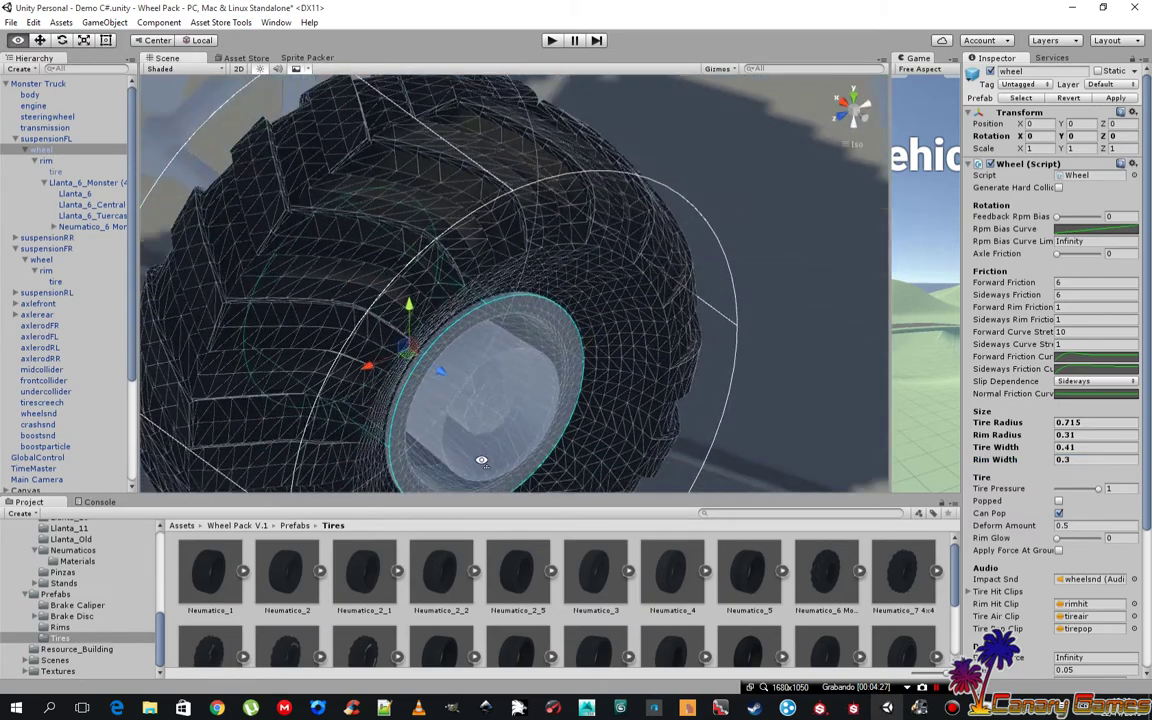
scroll(490, 328, "up", 10)
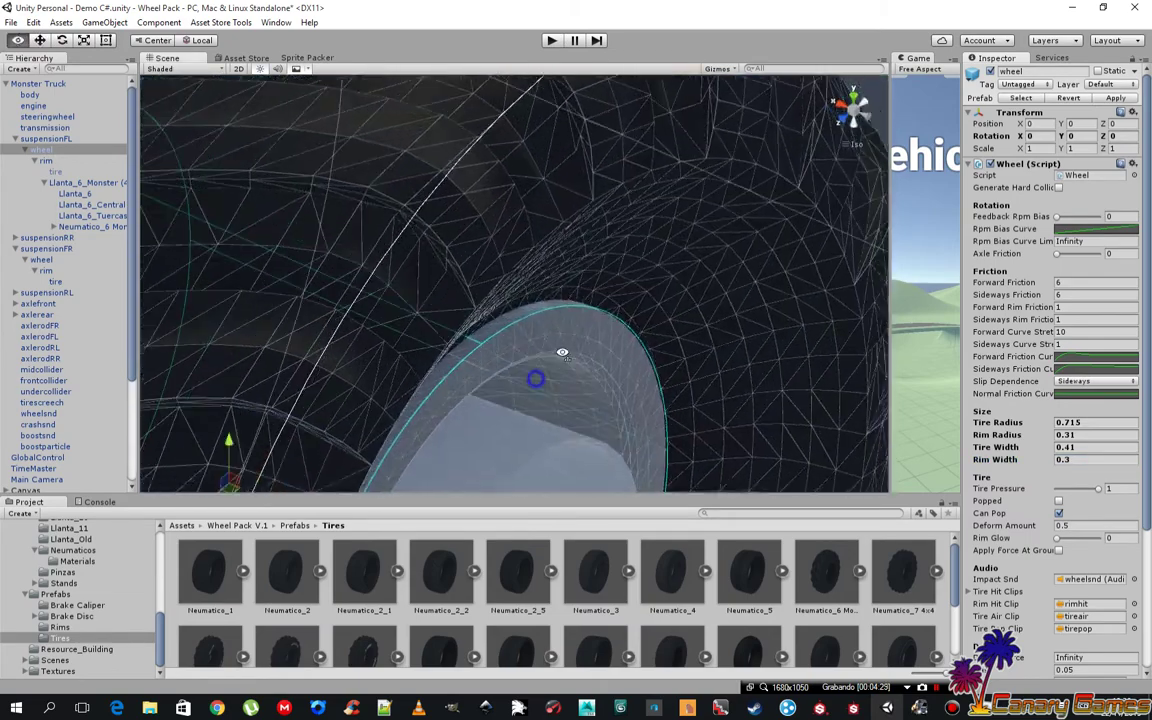
left_click_drag(620, 283, 672, 260, "alt")
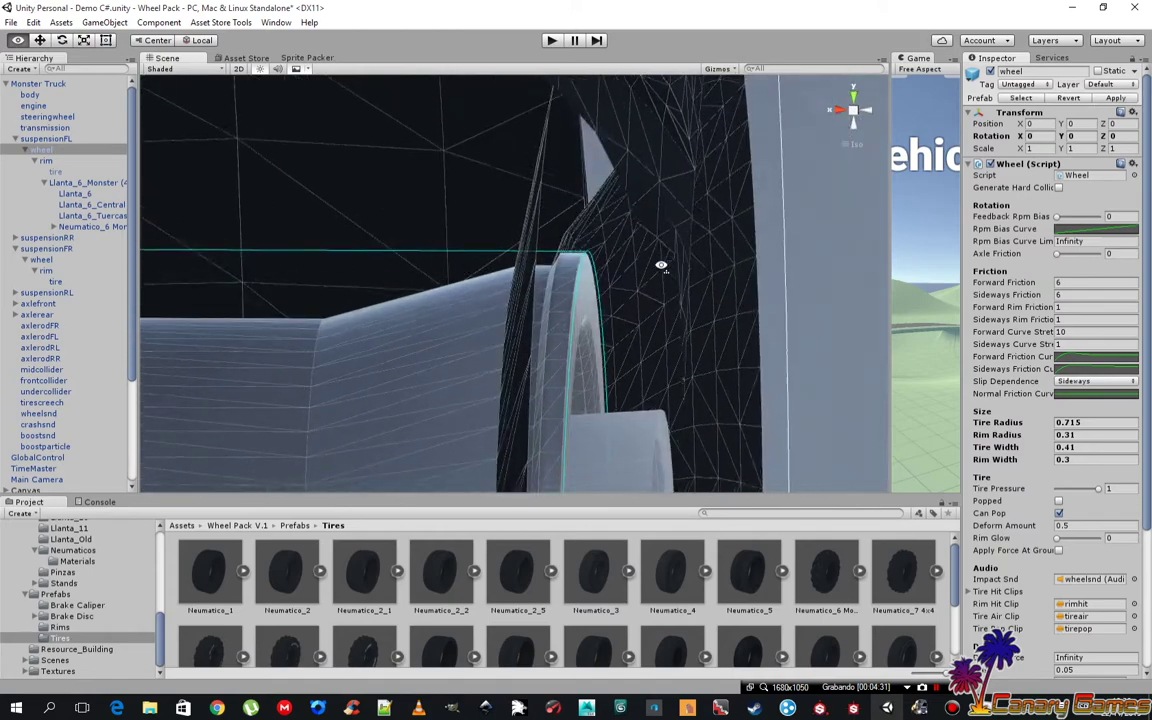
left_click_drag(672, 260, 669, 280, "alt")
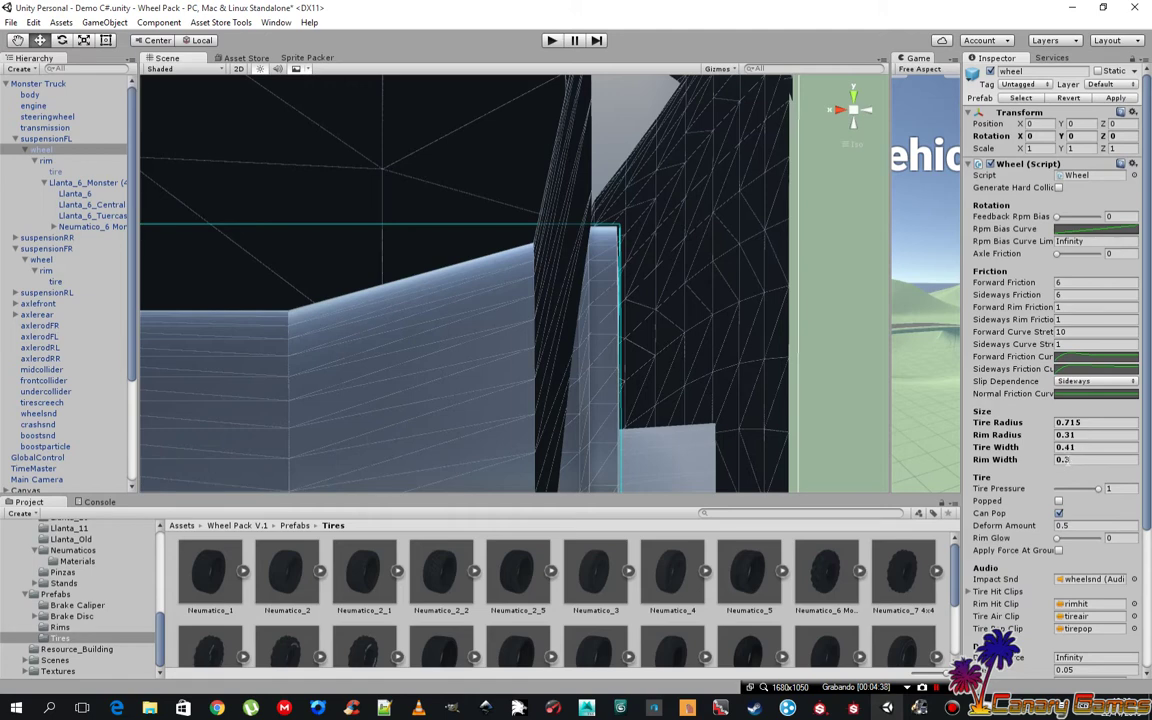
left_click(1065, 459)
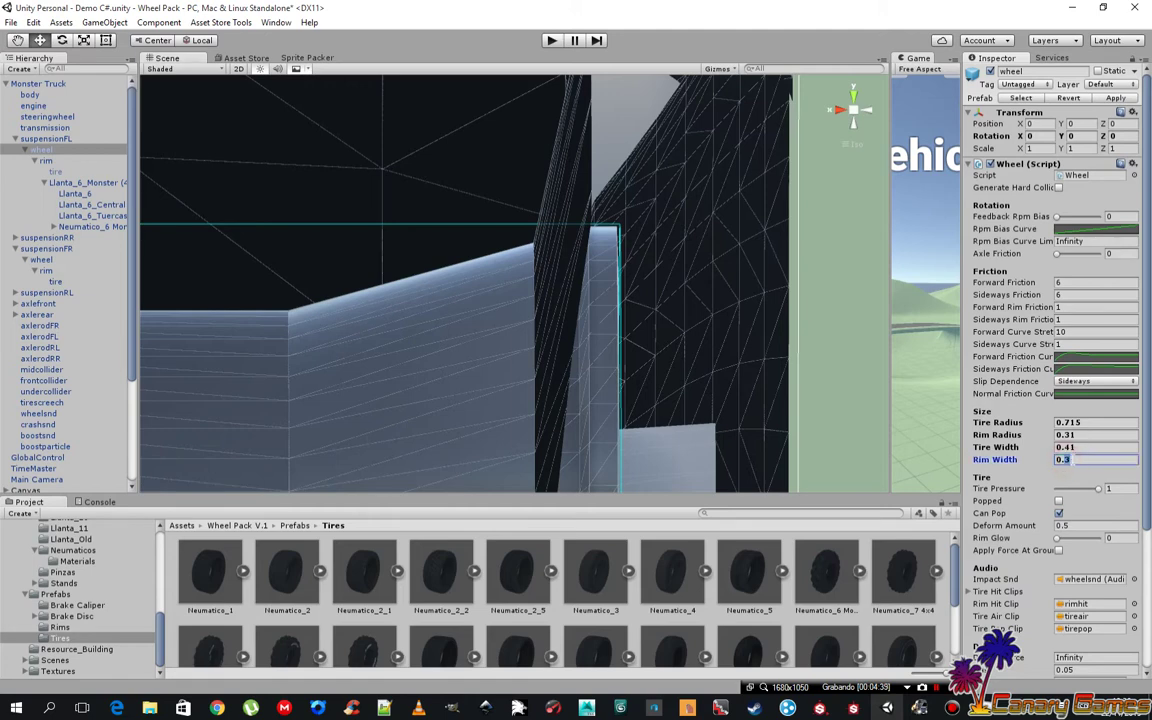
type("0.29")
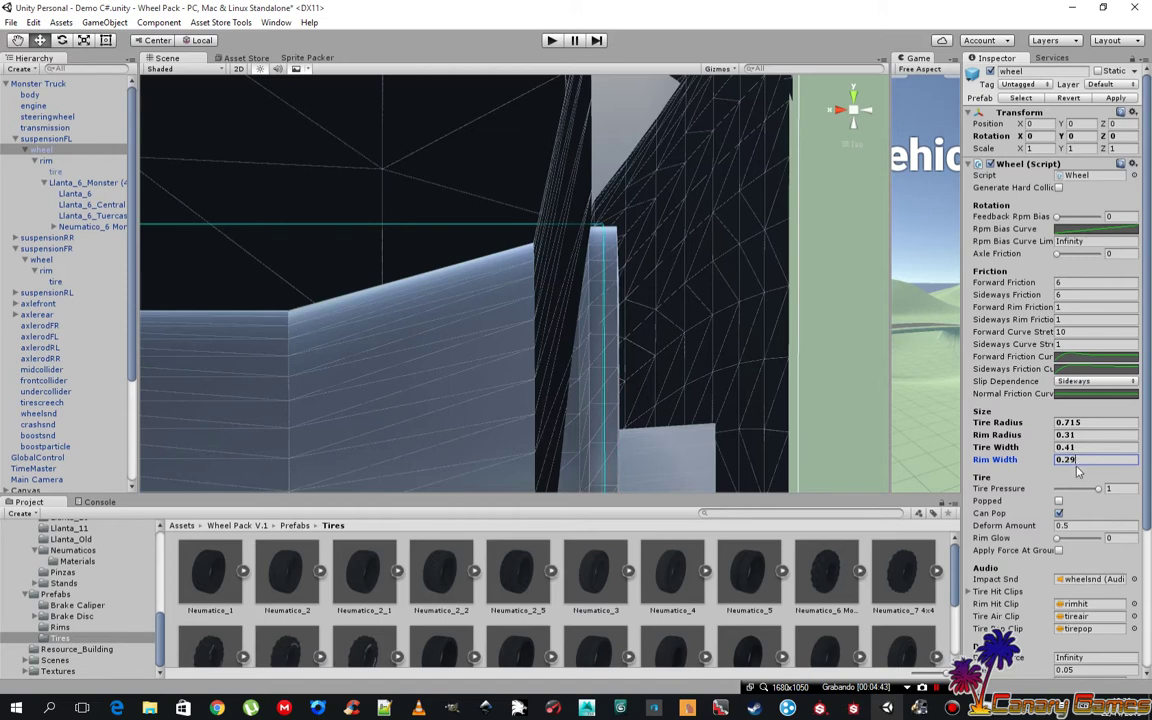
type("8")
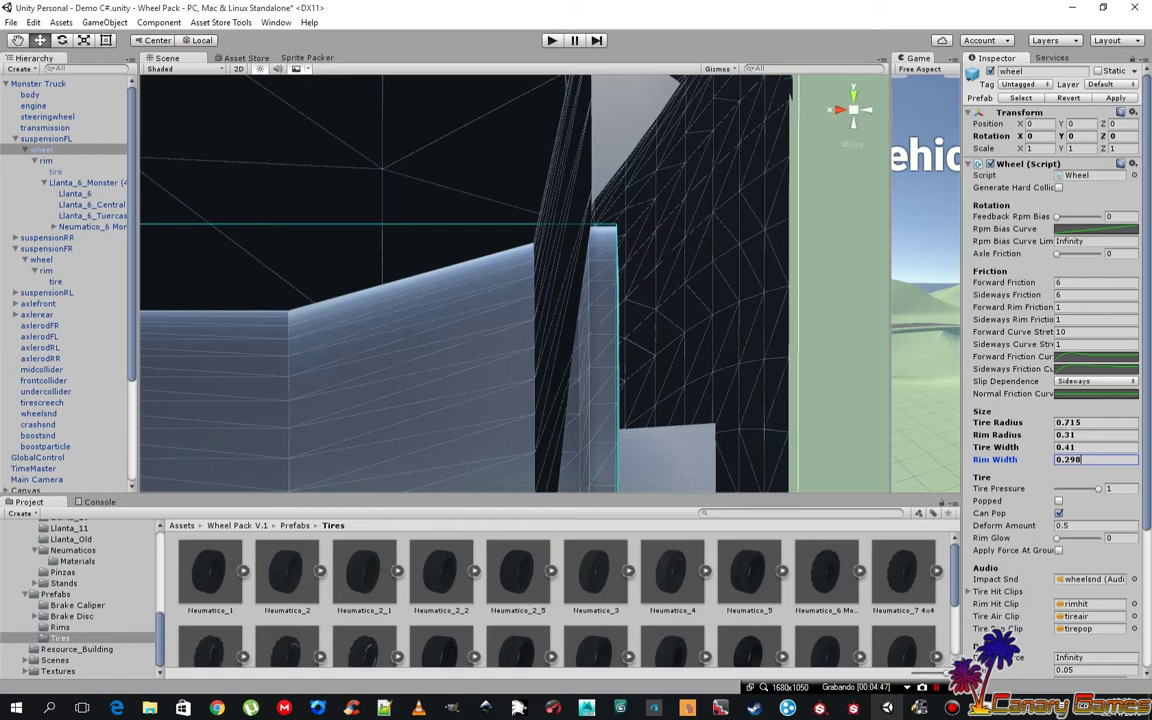
- Refine the Rim Radius to 0.308
left_click(1075, 435)
type("0.30")
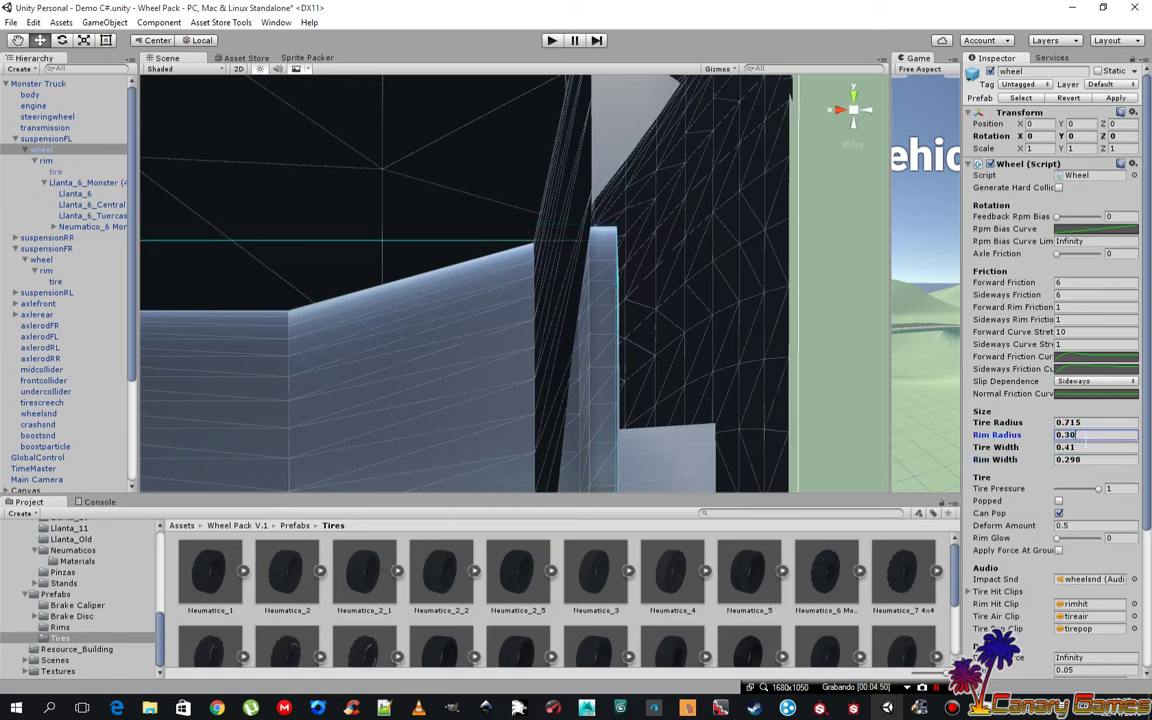
type("0")
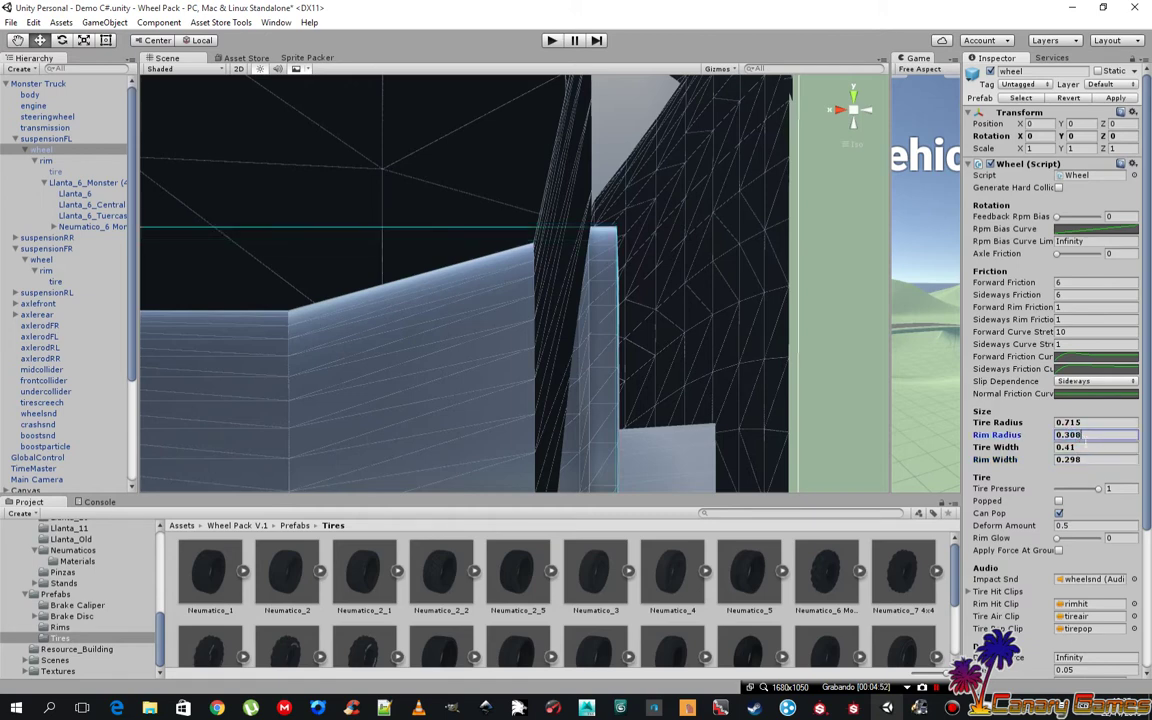
type("8")
scroll(628, 358, "down", 2)
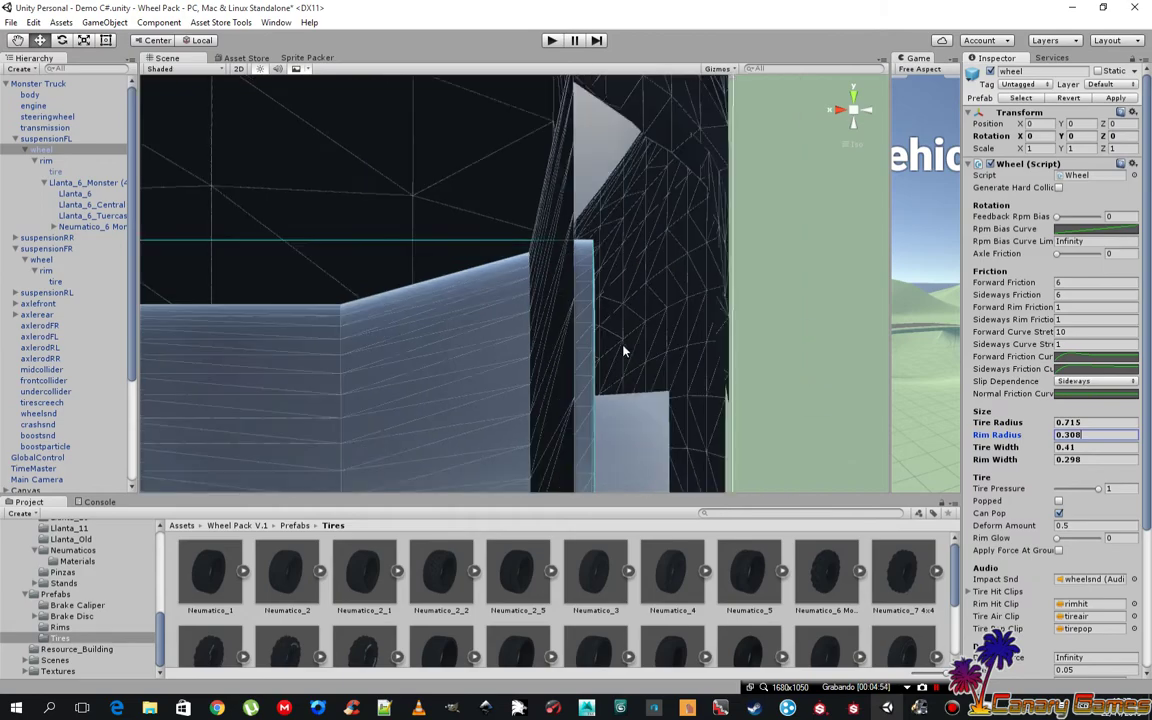
scroll(626, 355, "down", 3)
scroll(625, 353, "down", 3)
scroll(624, 352, "down", 3)
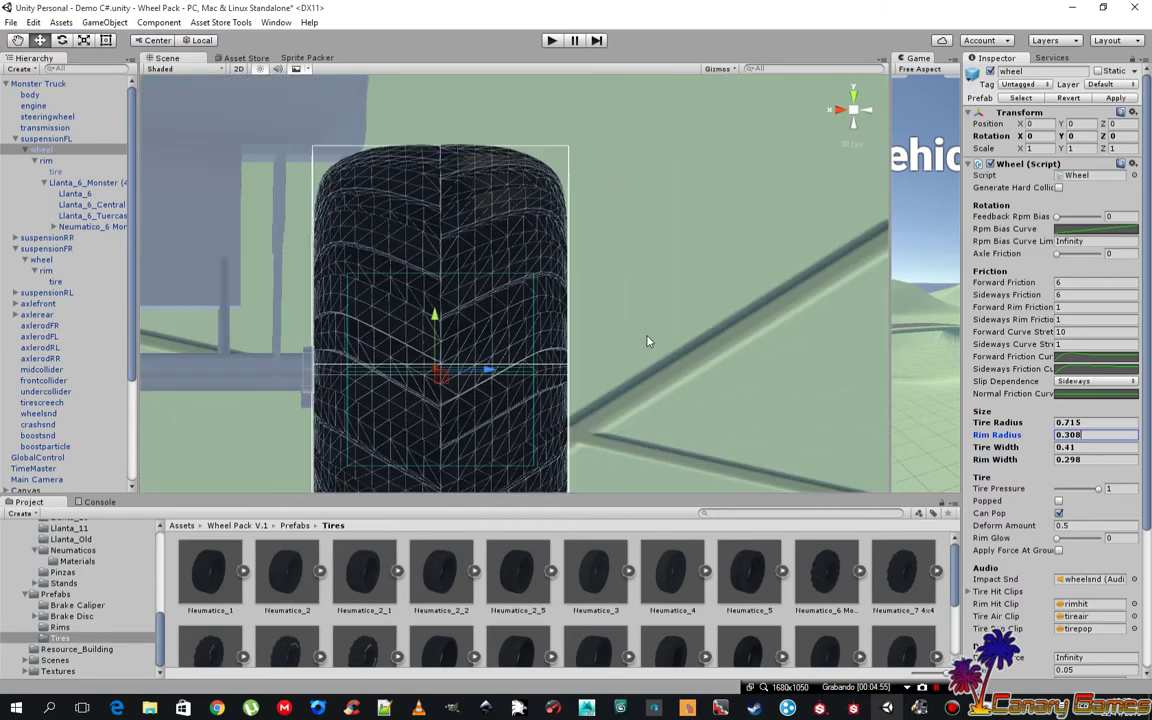
- Raise the Monster Truck slightly to Position Y 6.257
mouse_move(624, 352)
left_mouse_down("alt")
mouse_move(649, 373)
mouse_move(792, 341)
mouse_move(634, 336)
mouse_move(467, 384)
mouse_move(460, 340)
left_mouse_up("alt")
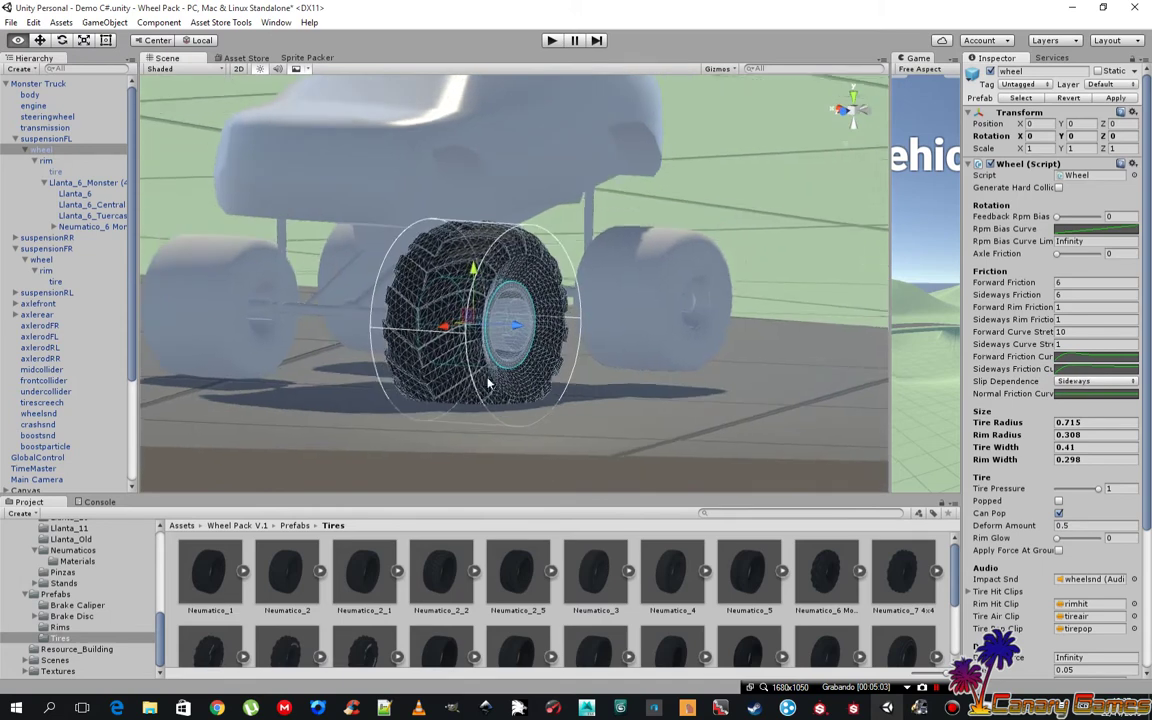
left_click(46, 160)
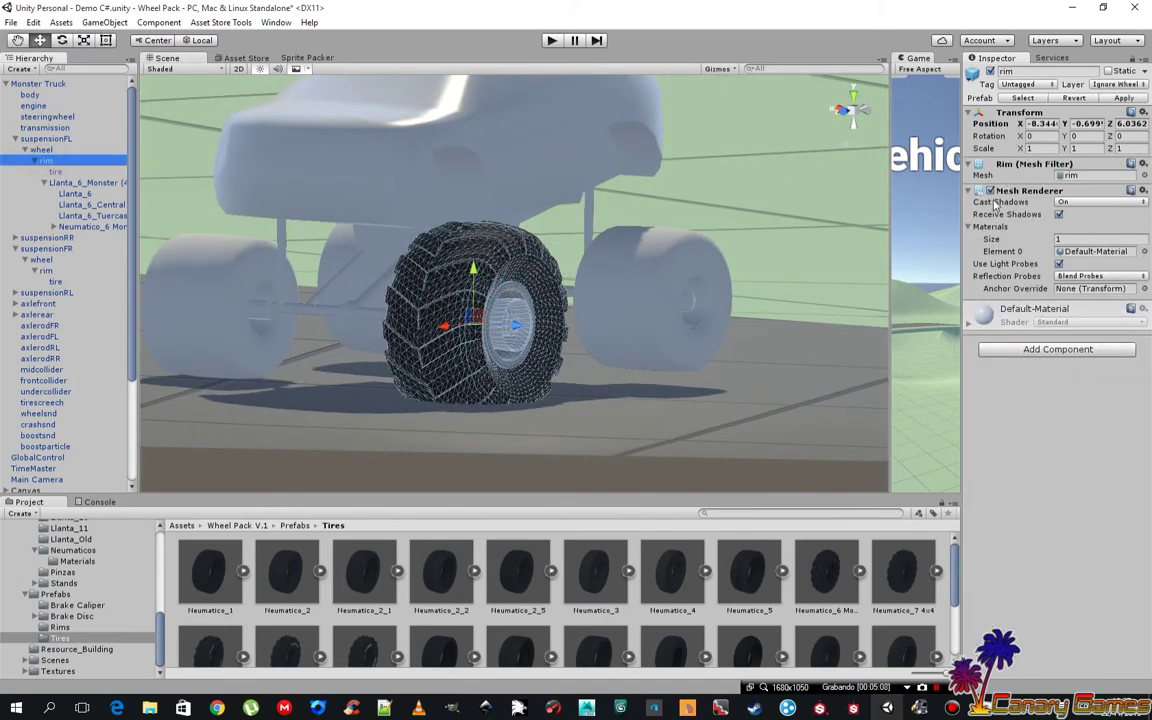
mouse_move(525, 275)
left_mouse_down("alt")
mouse_move(400, 334)
mouse_move(846, 412)
left_mouse_up("alt")
left_click(611, 364)
scroll(583, 369, "up", 3)
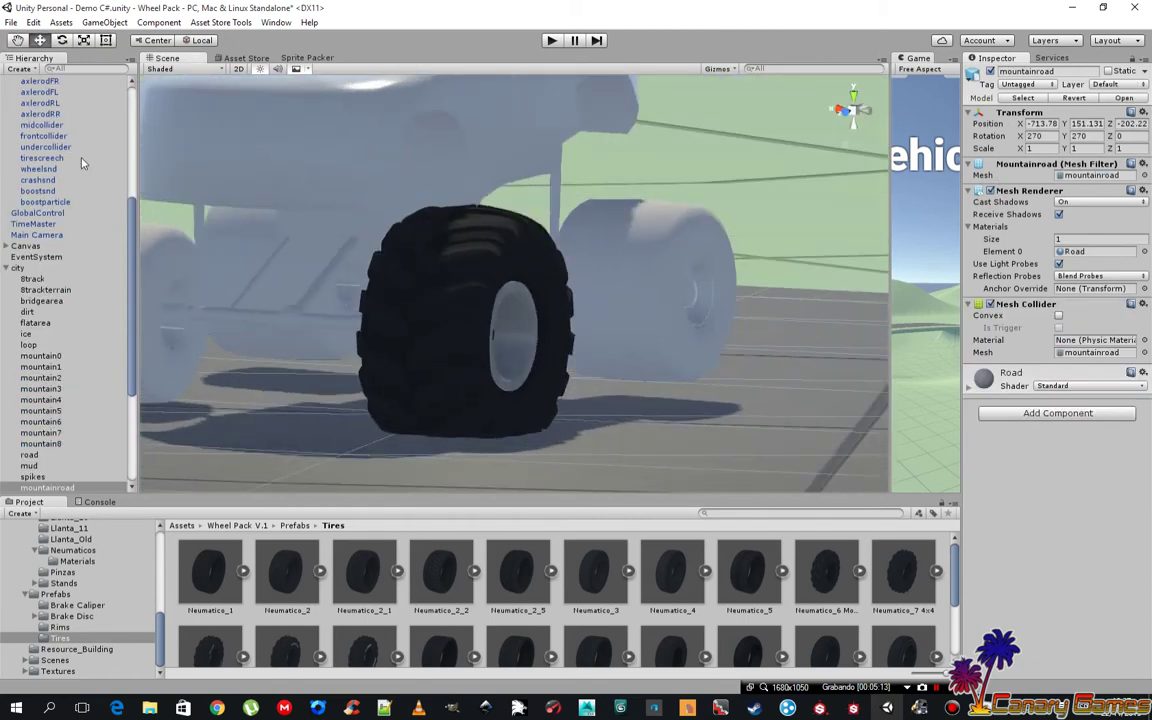
scroll(58, 275, "up", 5)
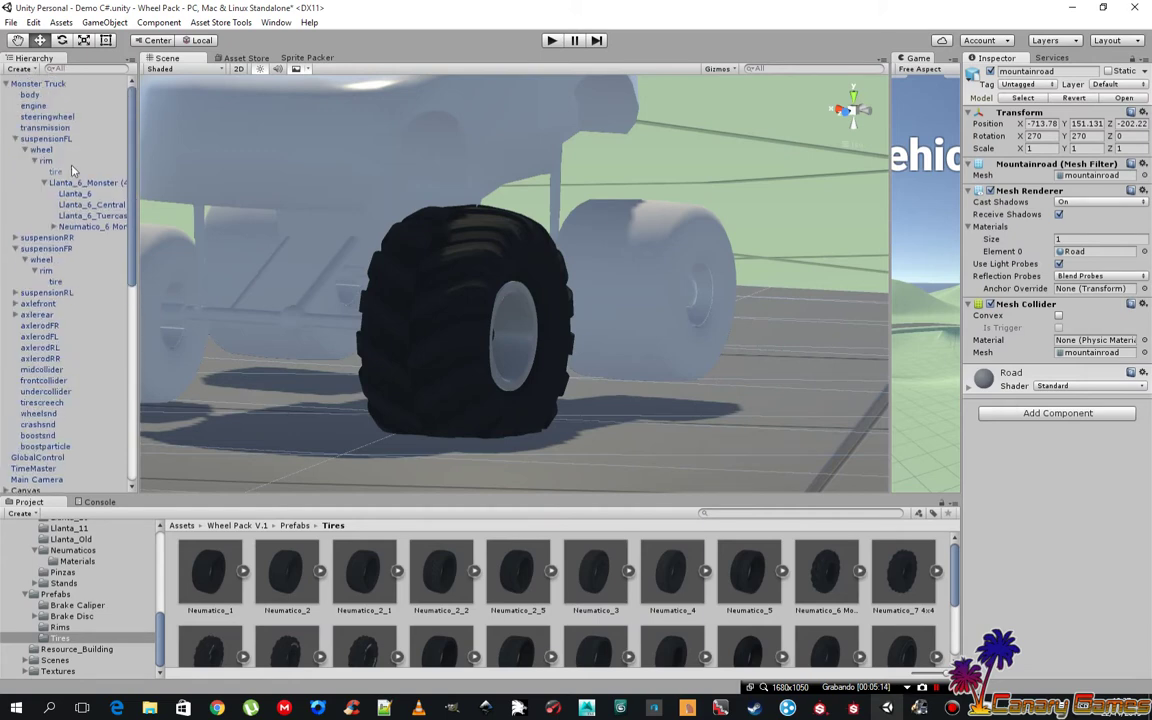
left_click(40, 84)
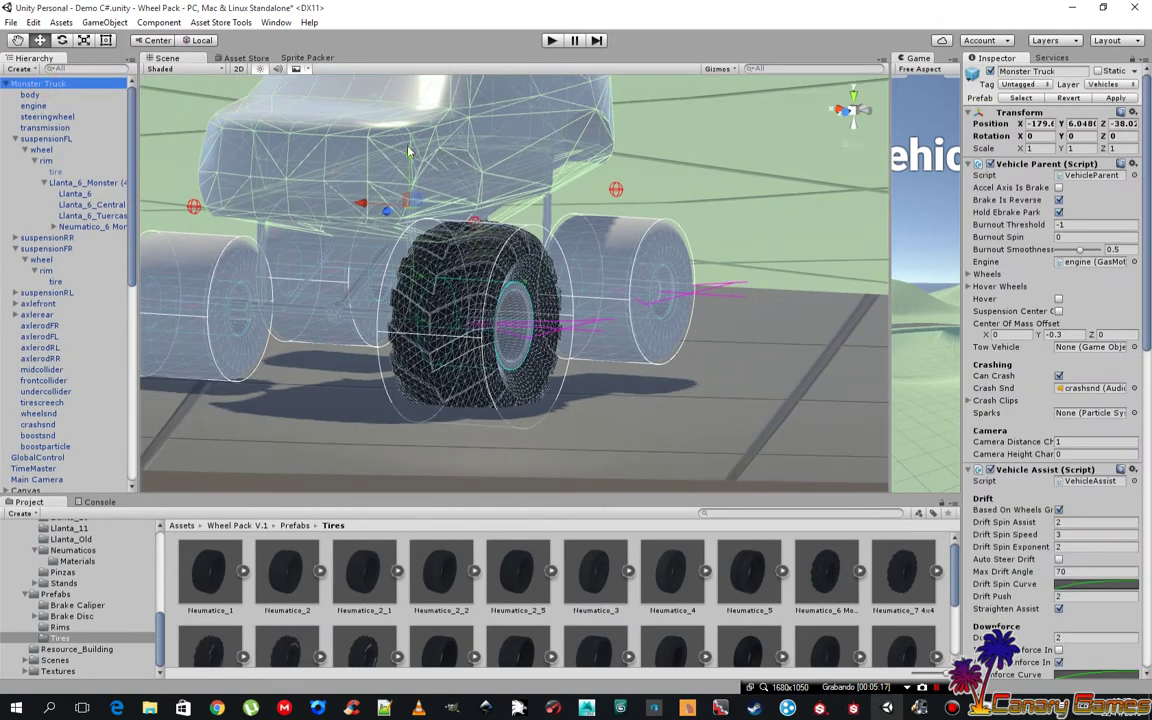
left_click_drag(408, 150, 408, 122)
- Shift the front-left Llanta_6_Monster (4x4) rim outward to Z 0.564
mouse_move(645, 248)
left_mouse_down("alt")
mouse_move(711, 241)
mouse_move(632, 282)
left_mouse_up("alt")
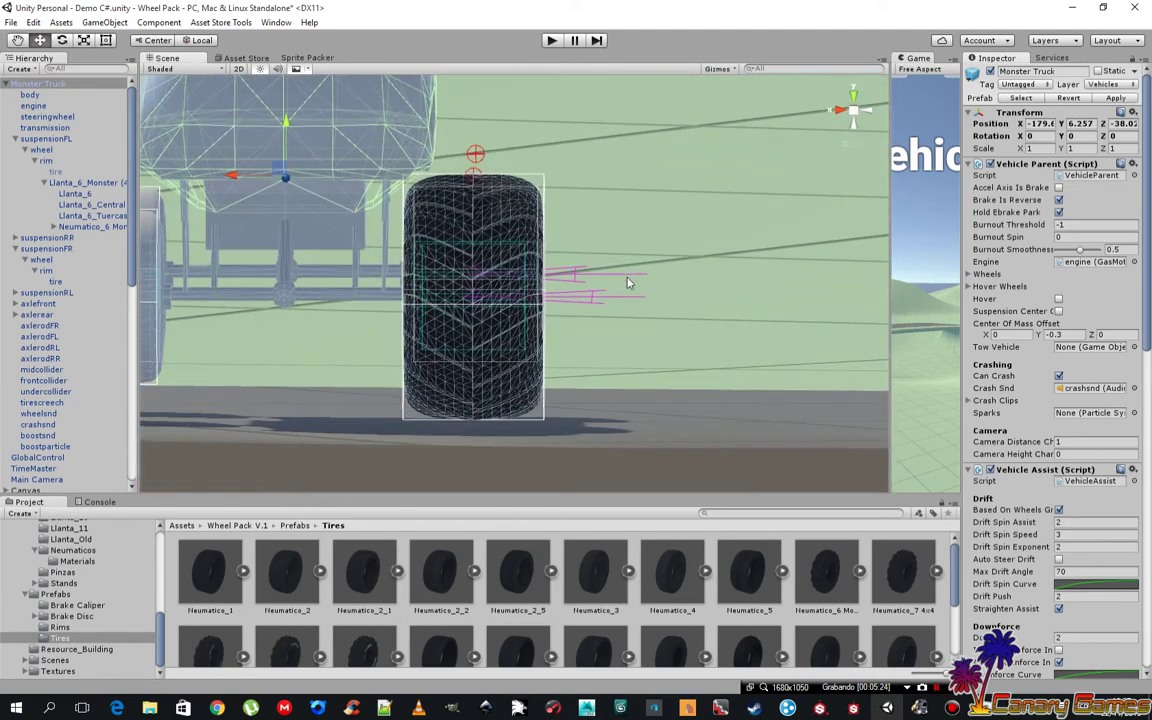
left_click(62, 183)
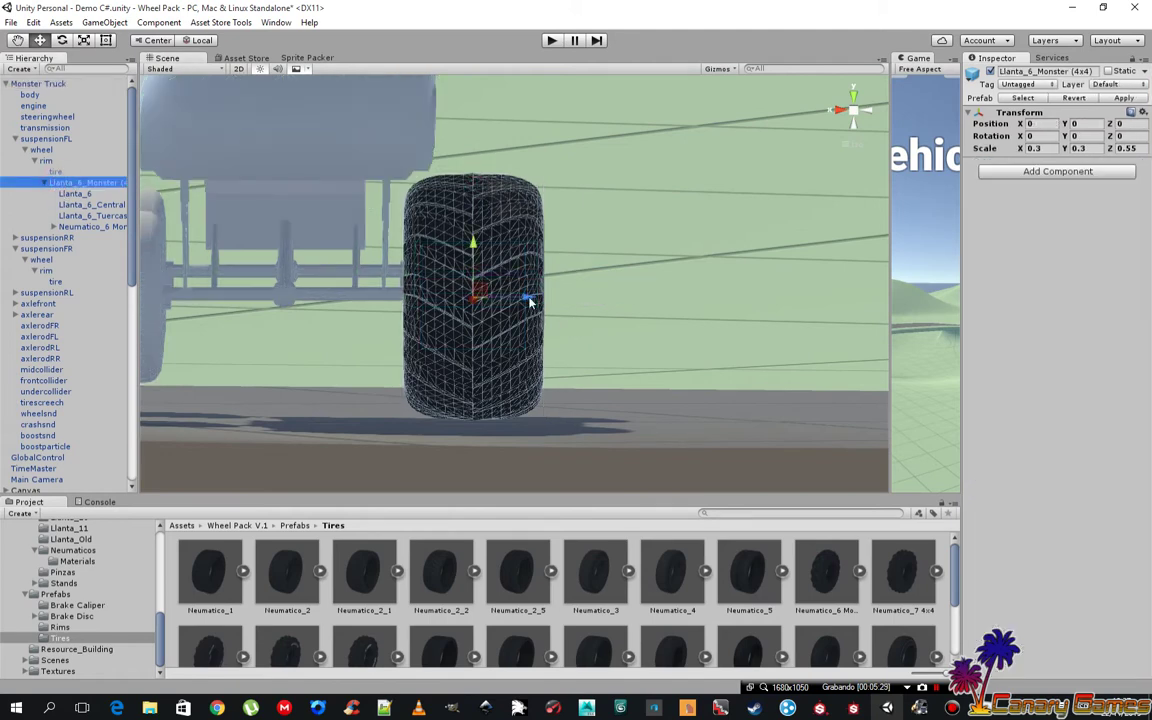
left_click_drag(530, 300, 628, 308)
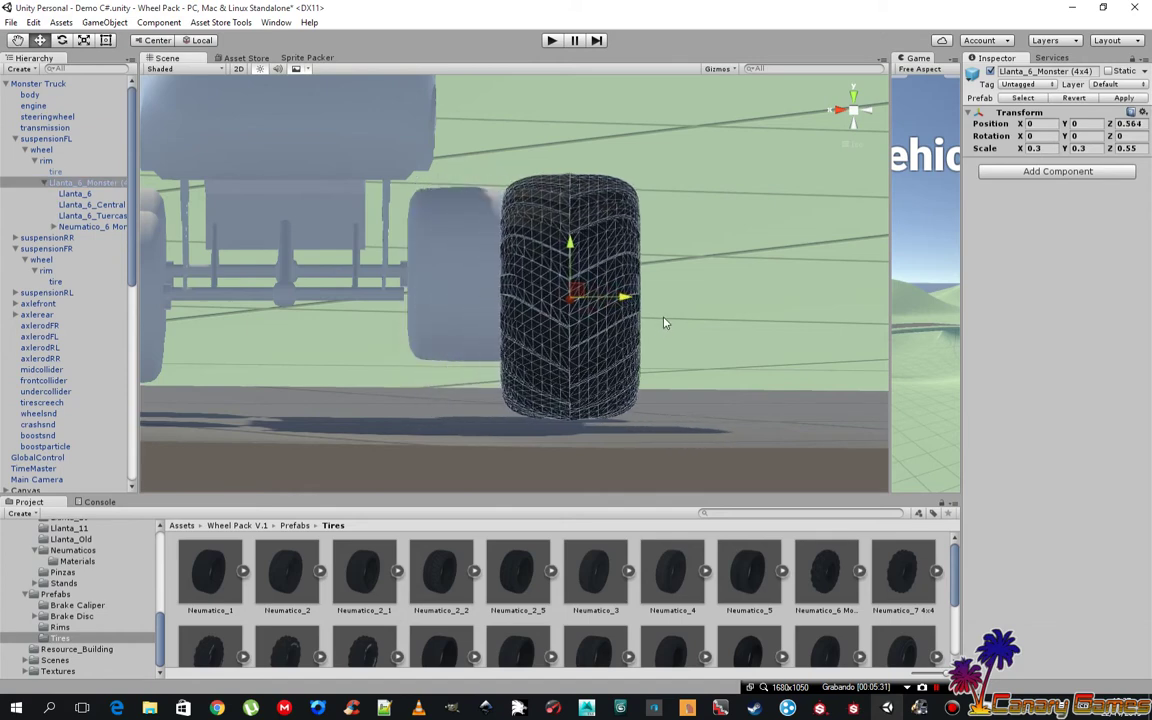
- Undo the outward shift of the front-left monster rim
key("ctrl+z")
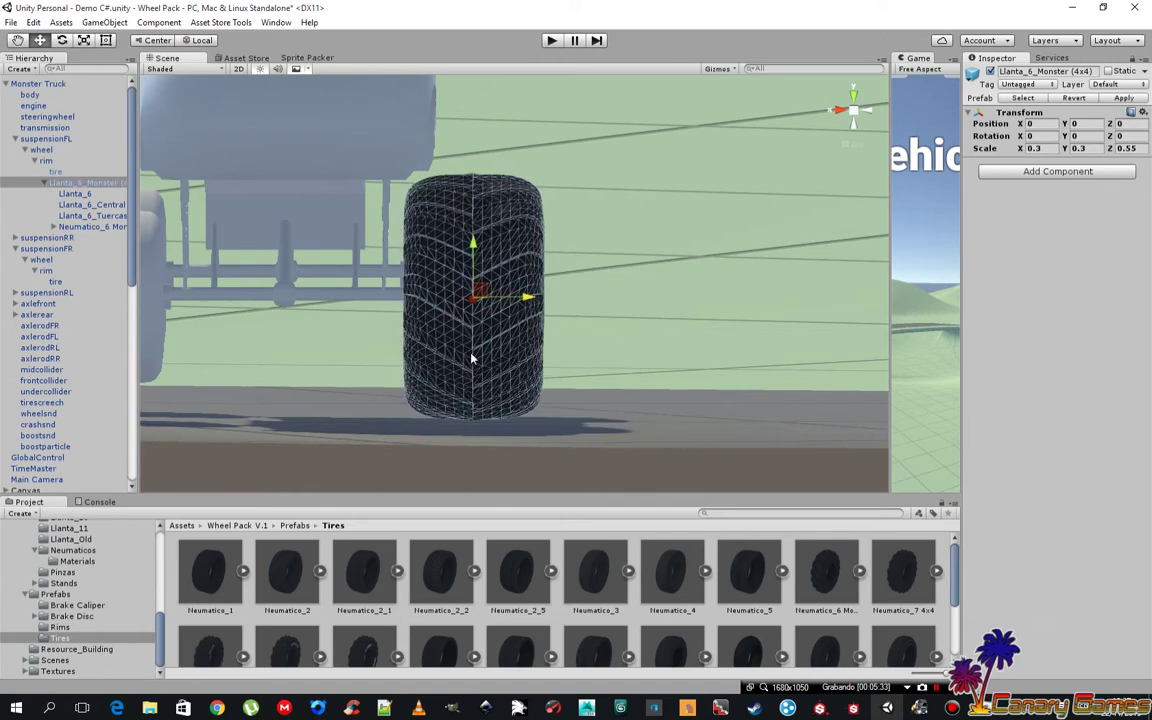
left_click(46, 162)
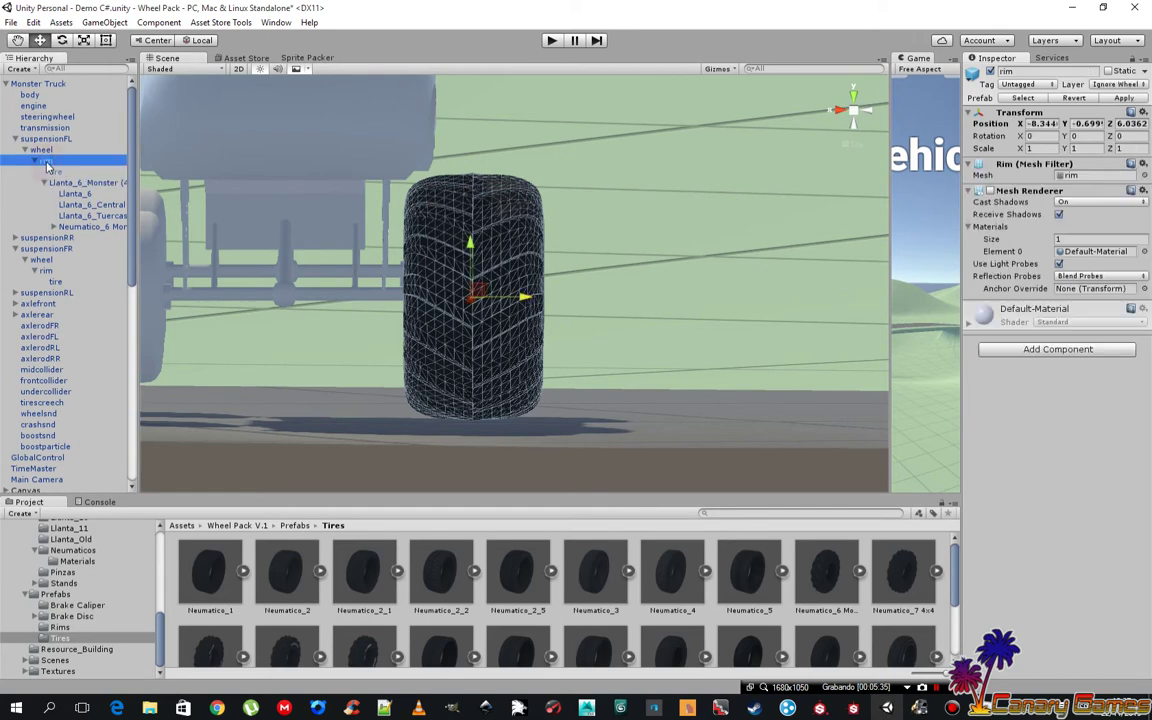
left_click(42, 150)
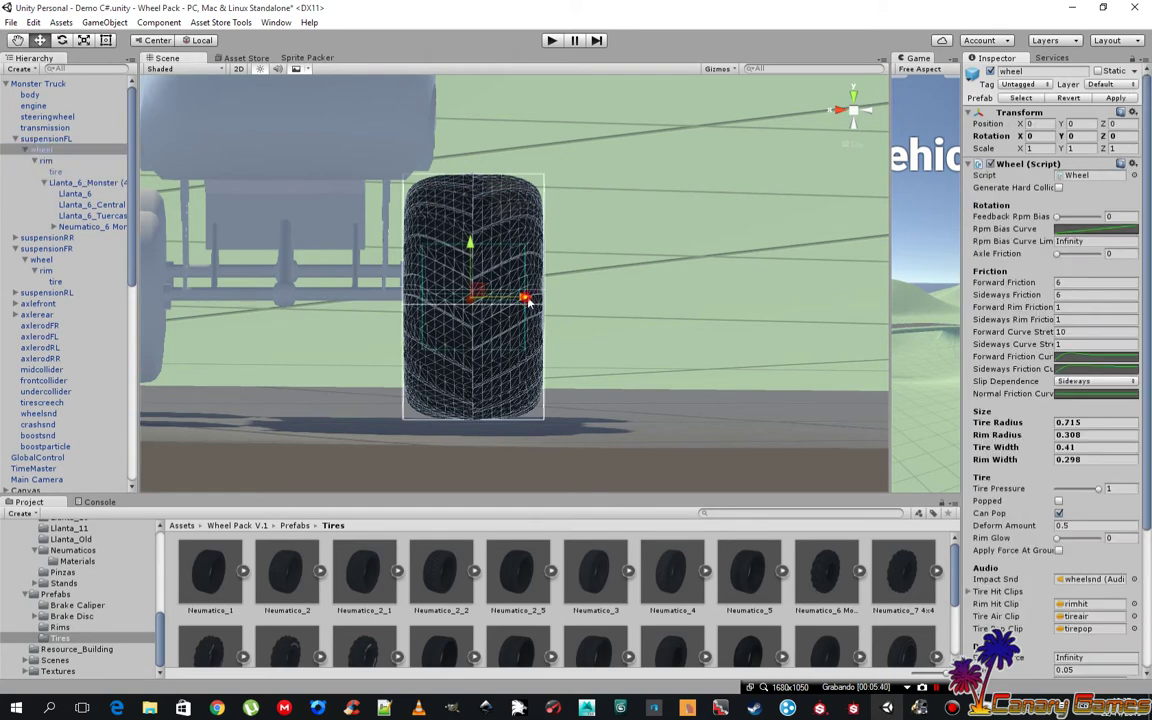
- Try shifting the front-left wheel along Z, then undo it so it stays at 0
mouse_move(525, 298)
left_mouse_down()
mouse_move(613, 302)
mouse_move(335, 300)
left_mouse_up()
key("ctrl+z")
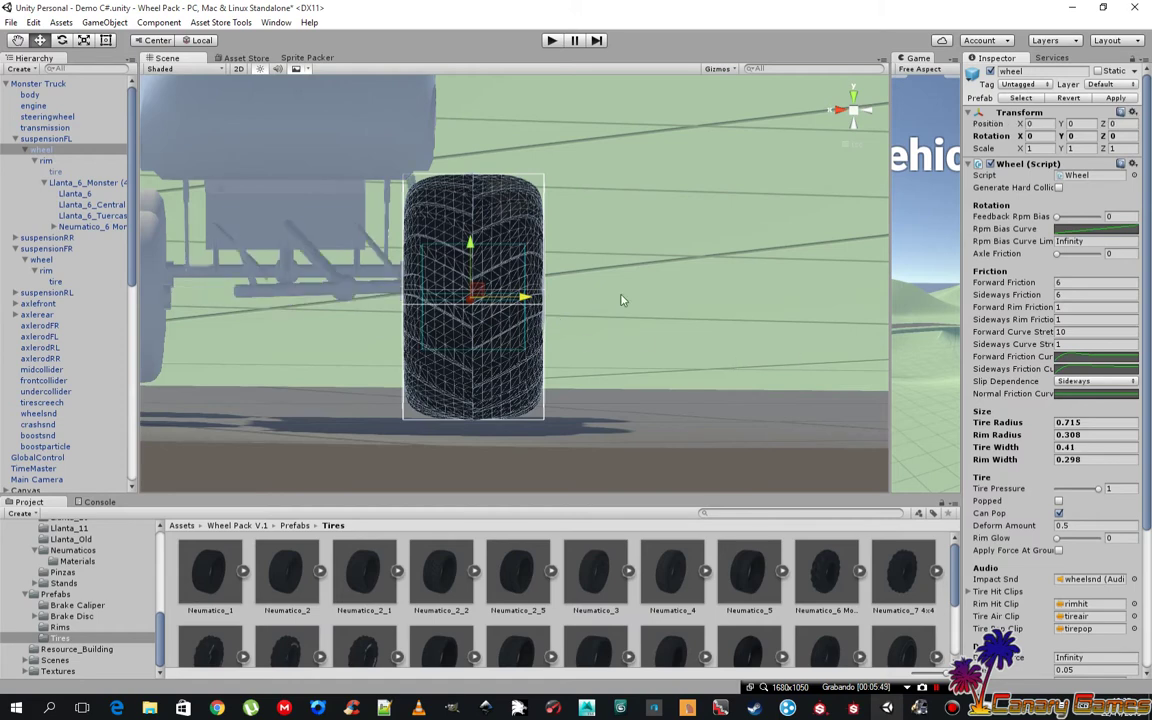
key("Down")
key("Down")
key("Down")
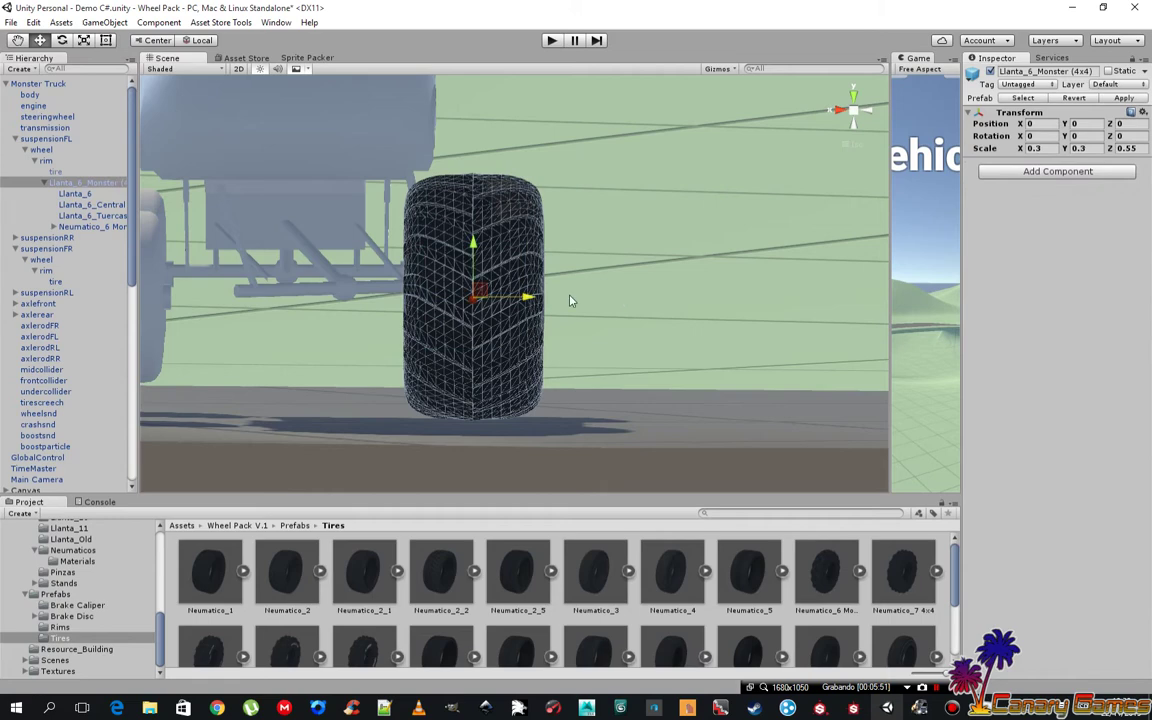
left_click(348, 289)
left_click(348, 289)
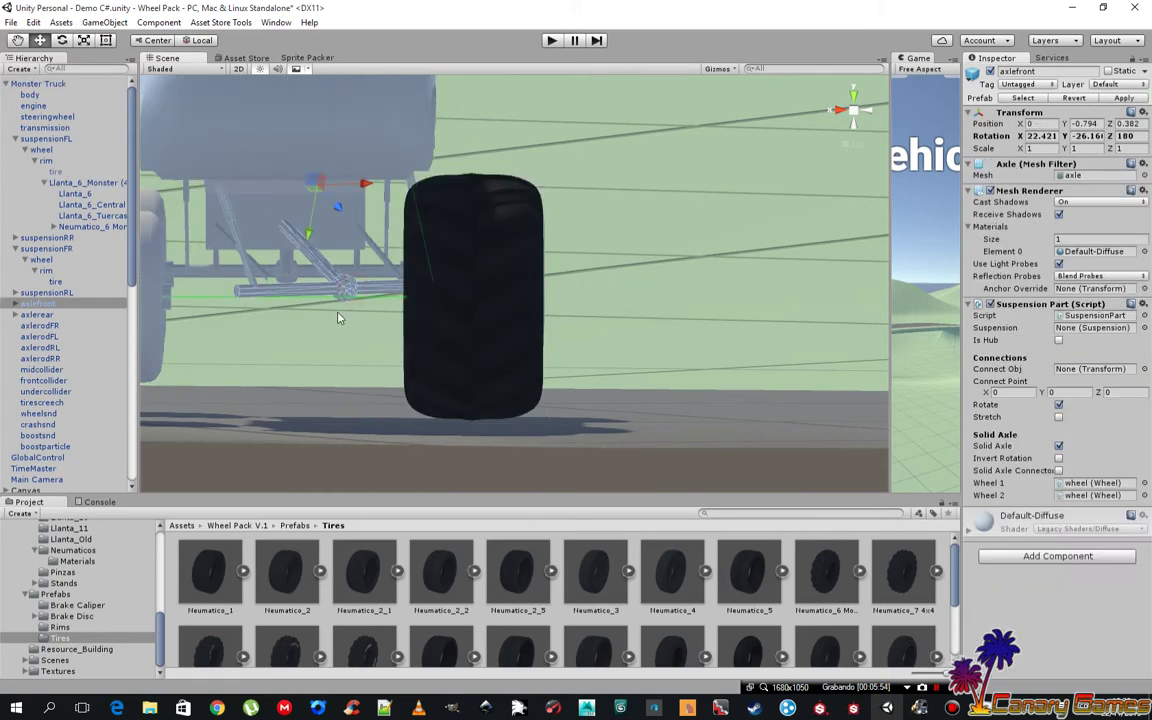
left_click(340, 318)
left_click(341, 319)
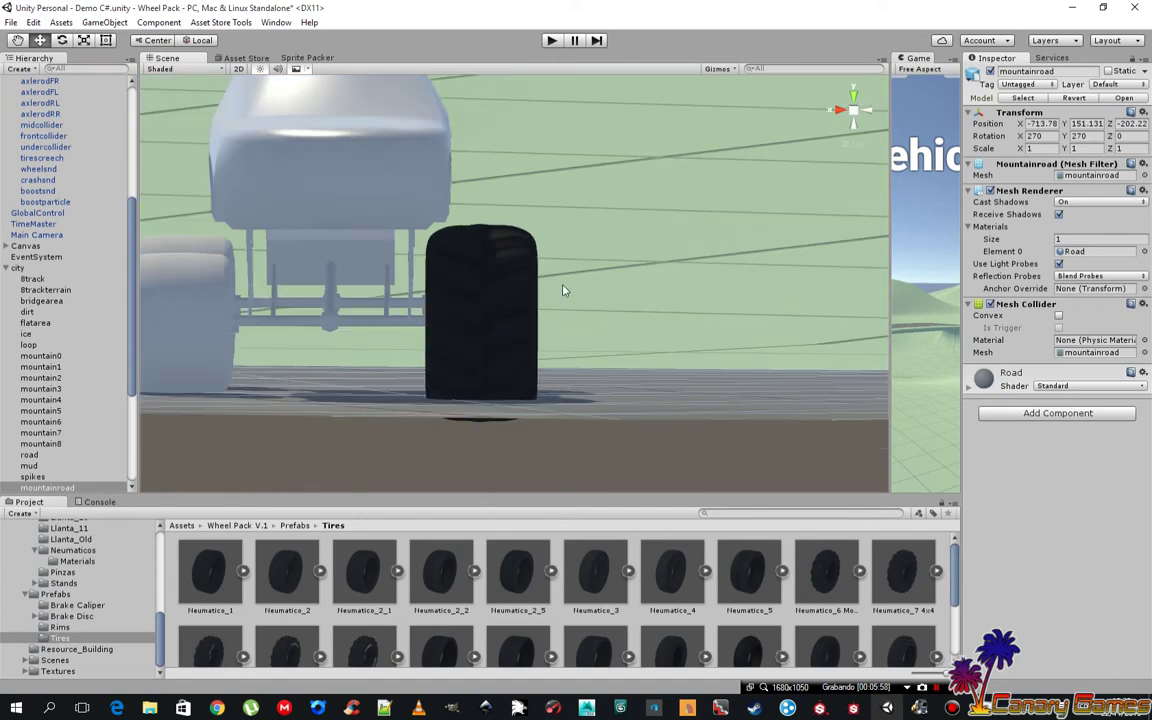
left_click_drag(506, 256, 399, 321, "alt")
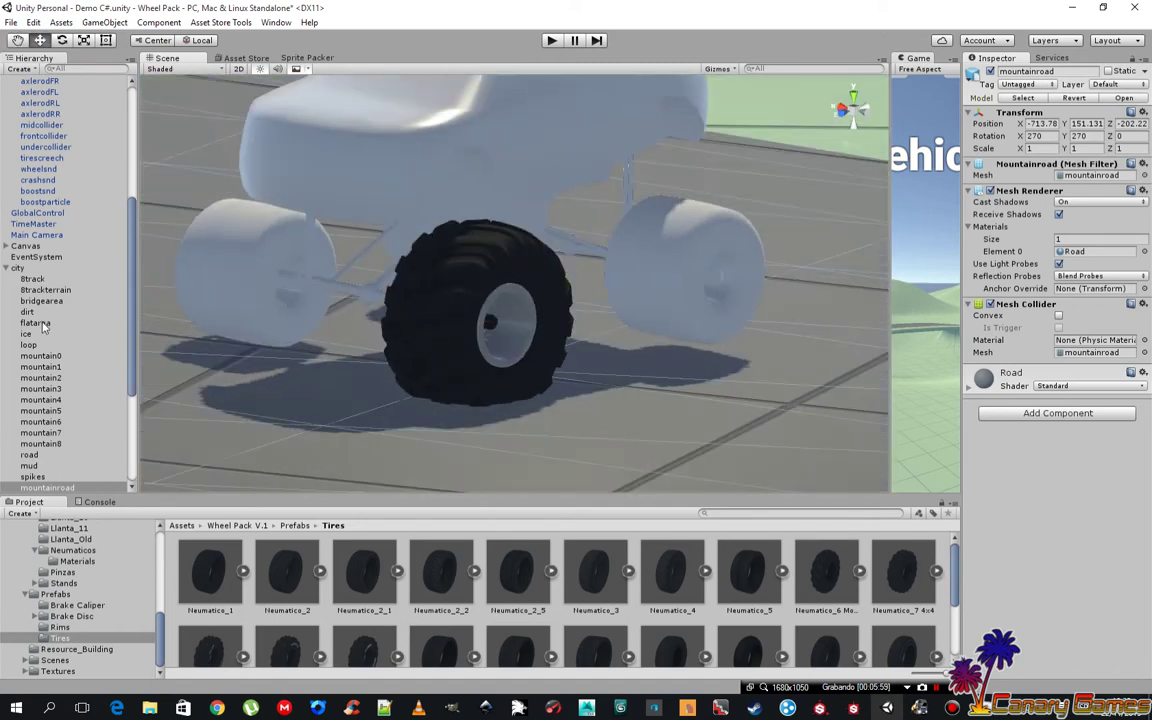
left_click(409, 325)
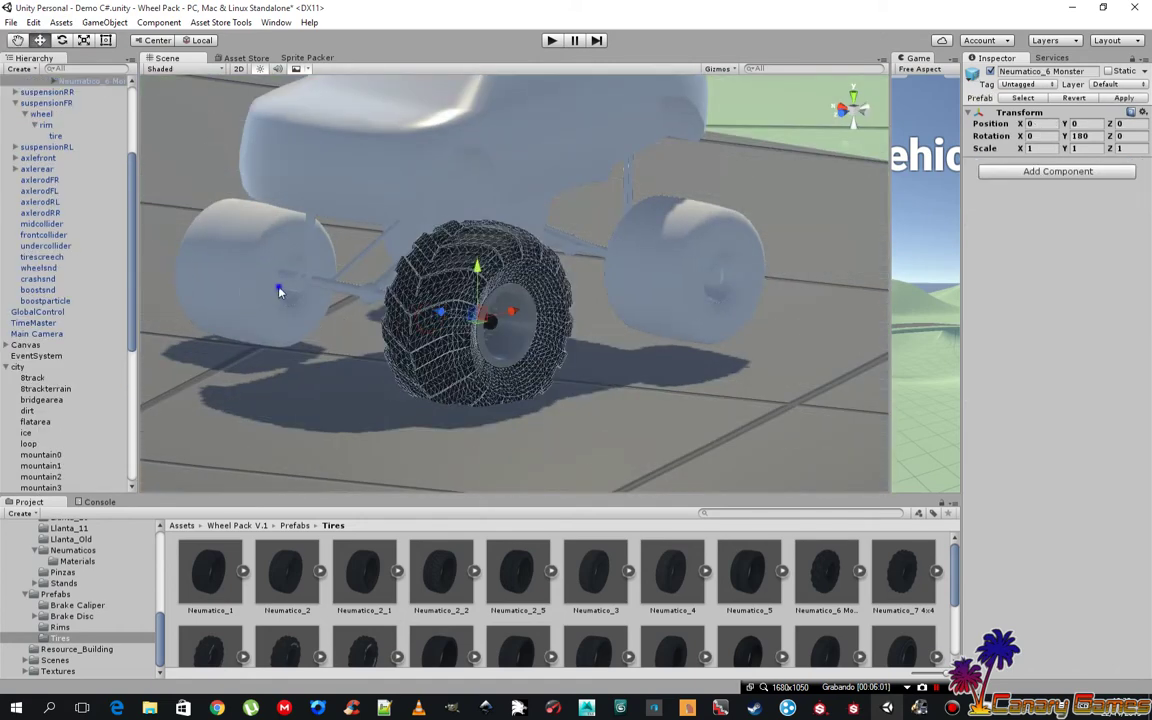
left_click_drag(279, 291, 426, 285, "alt")
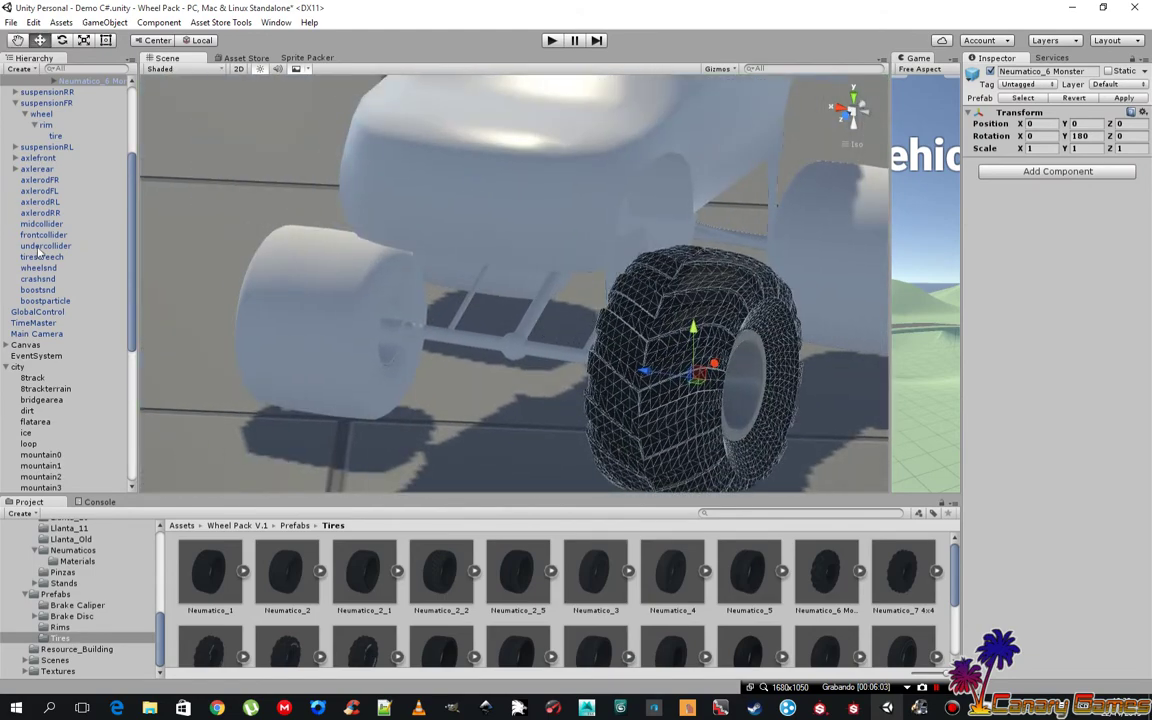
scroll(38, 254, "up", 5)
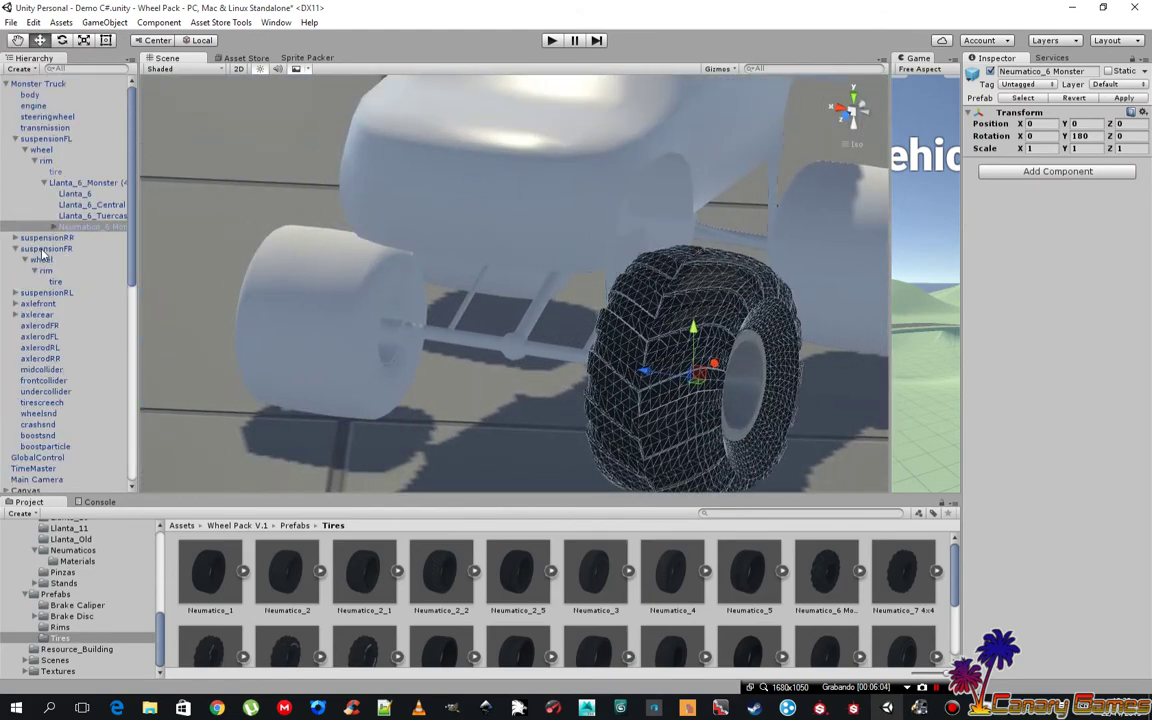
left_click(41, 150)
mouse_move(404, 270)
left_mouse_down("alt")
mouse_move(513, 221)
mouse_move(497, 271)
left_mouse_up("alt")
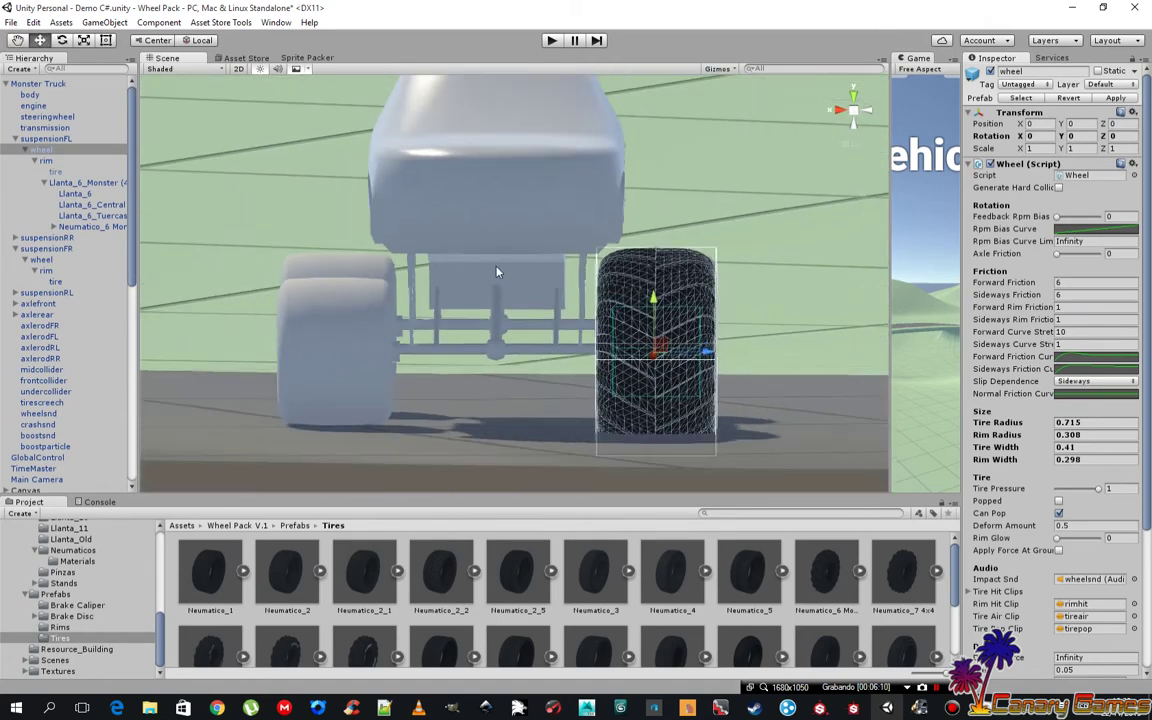
scroll(497, 271, "down", 2)
left_click(45, 84)
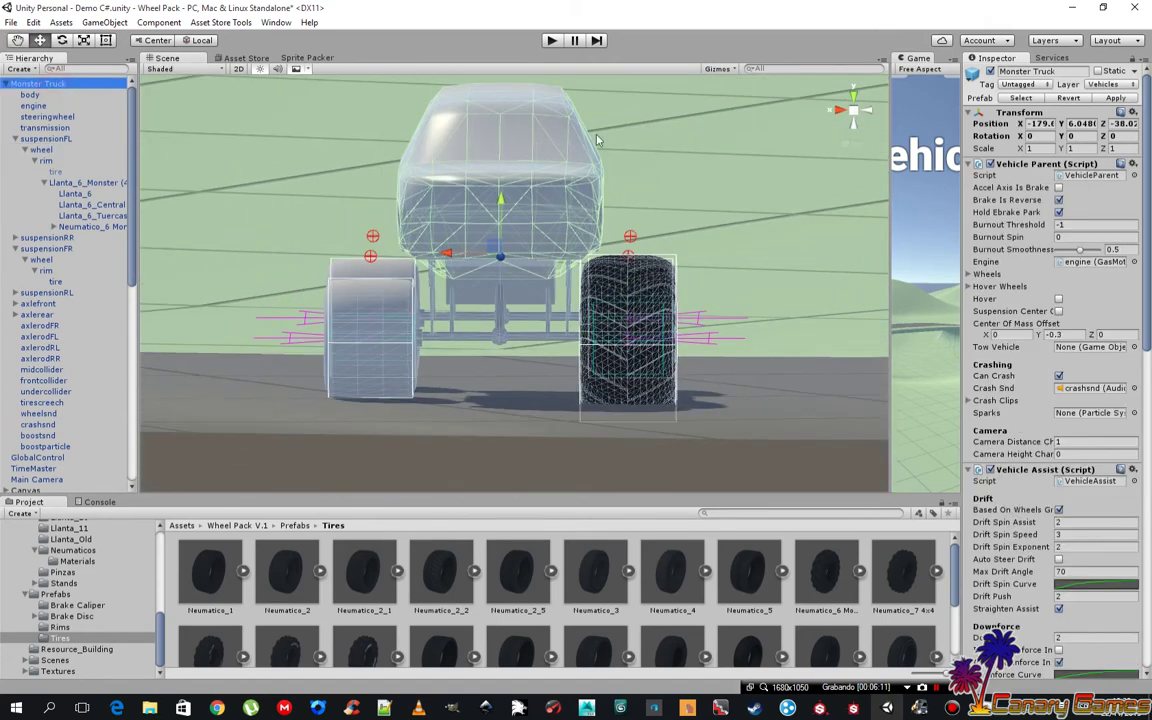
- Nudge the truck upward and shift the front-left rim sideways along X
left_click_drag(502, 204, 502, 177)
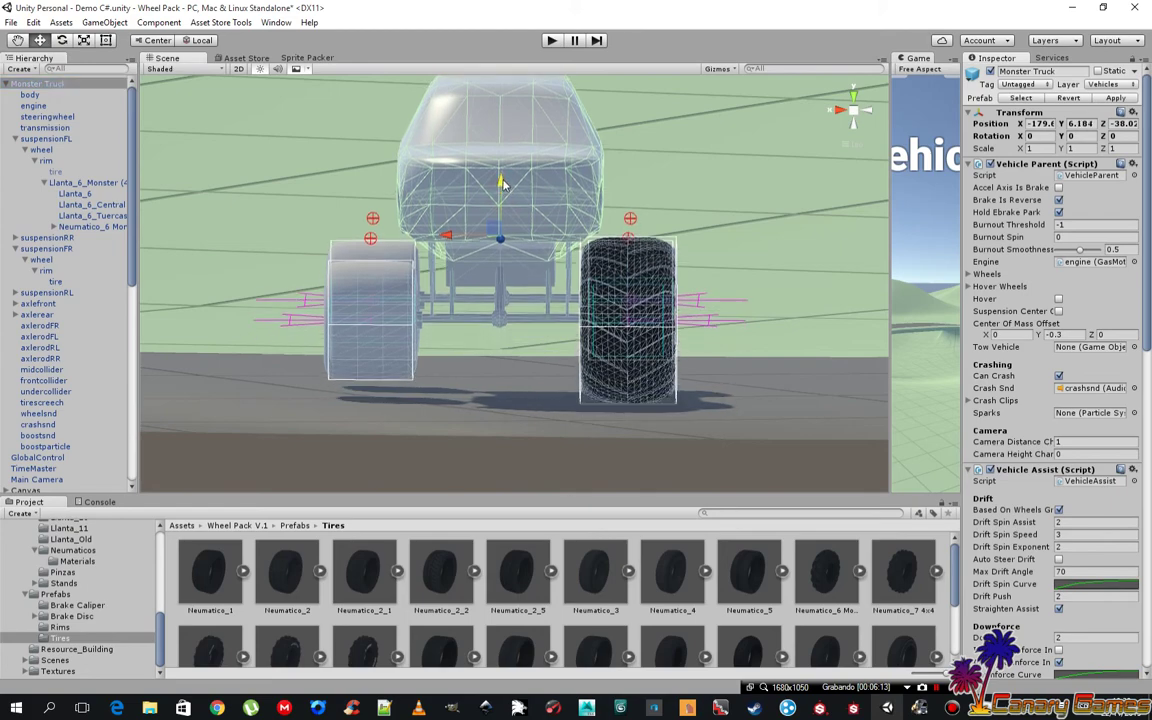
mouse_move(607, 278)
left_mouse_down("alt")
mouse_move(587, 307)
mouse_move(668, 315)
mouse_move(556, 323)
left_mouse_up("alt")
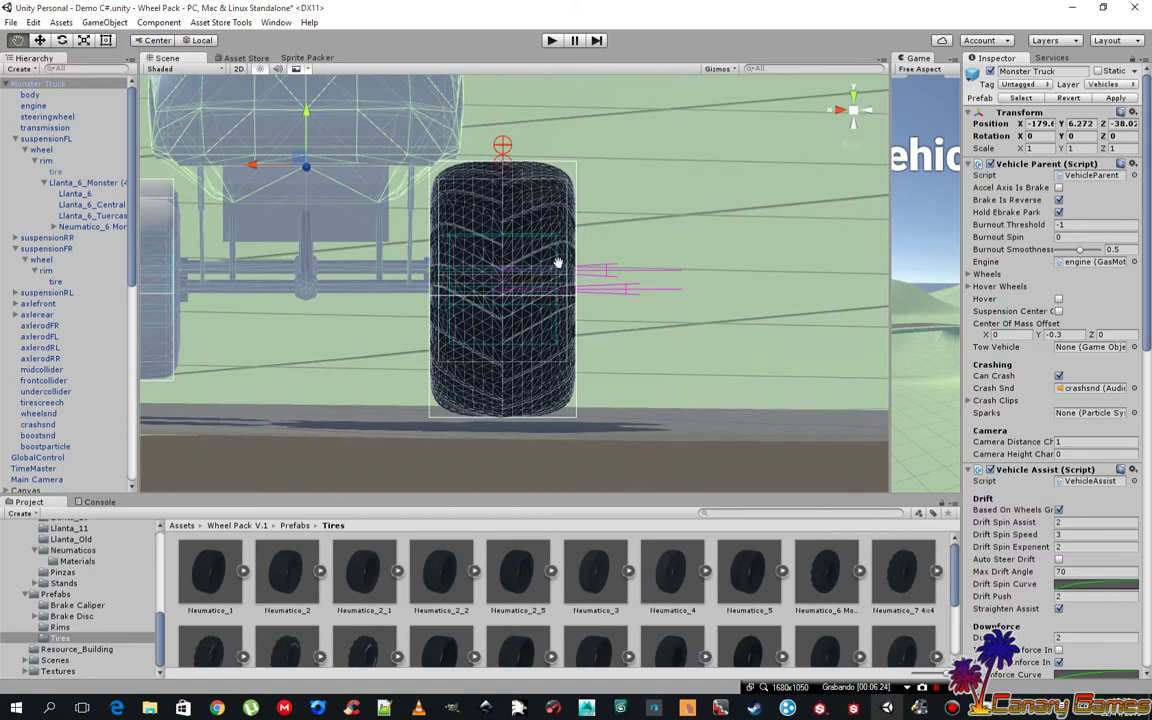
left_click(50, 171)
left_click(46, 160)
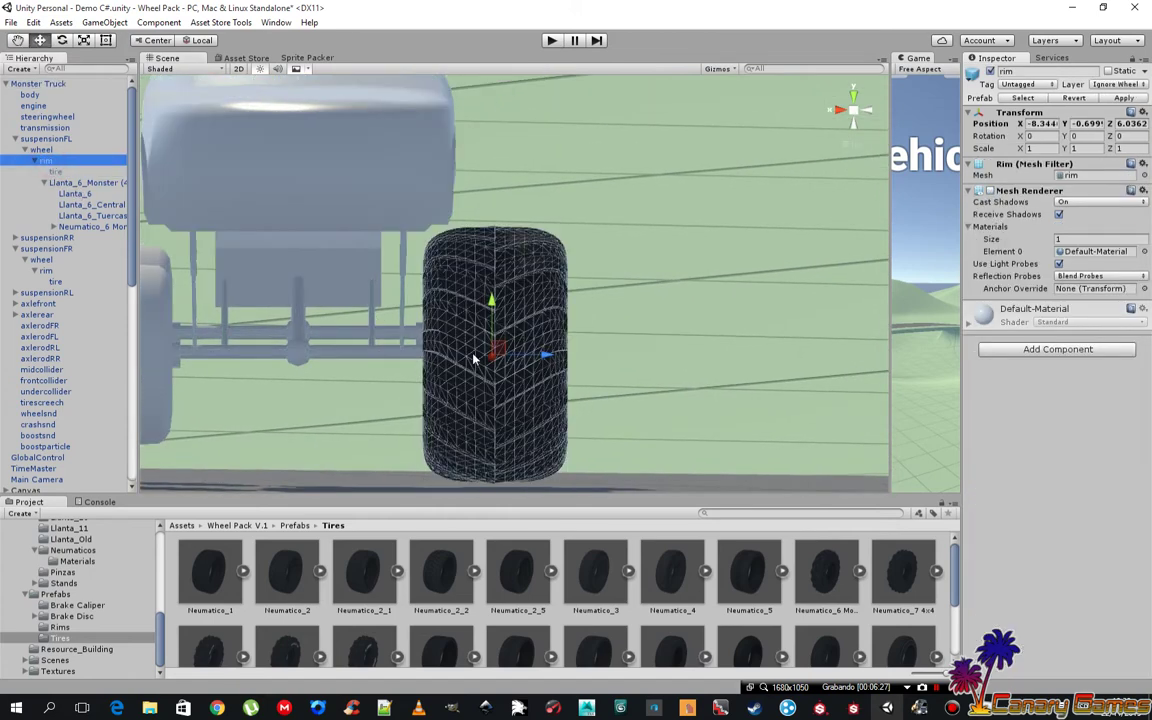
mouse_move(547, 360)
left_mouse_down()
mouse_move(670, 360)
mouse_move(455, 366)
mouse_move(517, 357)
left_mouse_up()
- Lift the Monster Truck higher above the road to Position Y 6.425
left_click(601, 357)
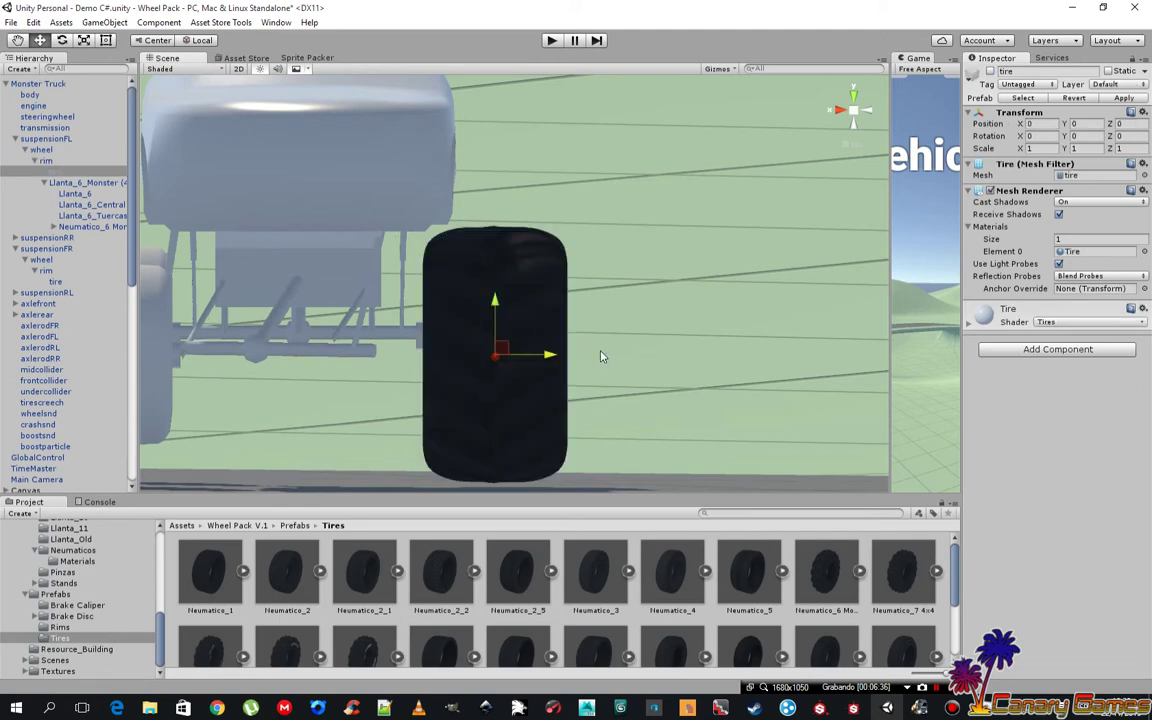
left_click(604, 379)
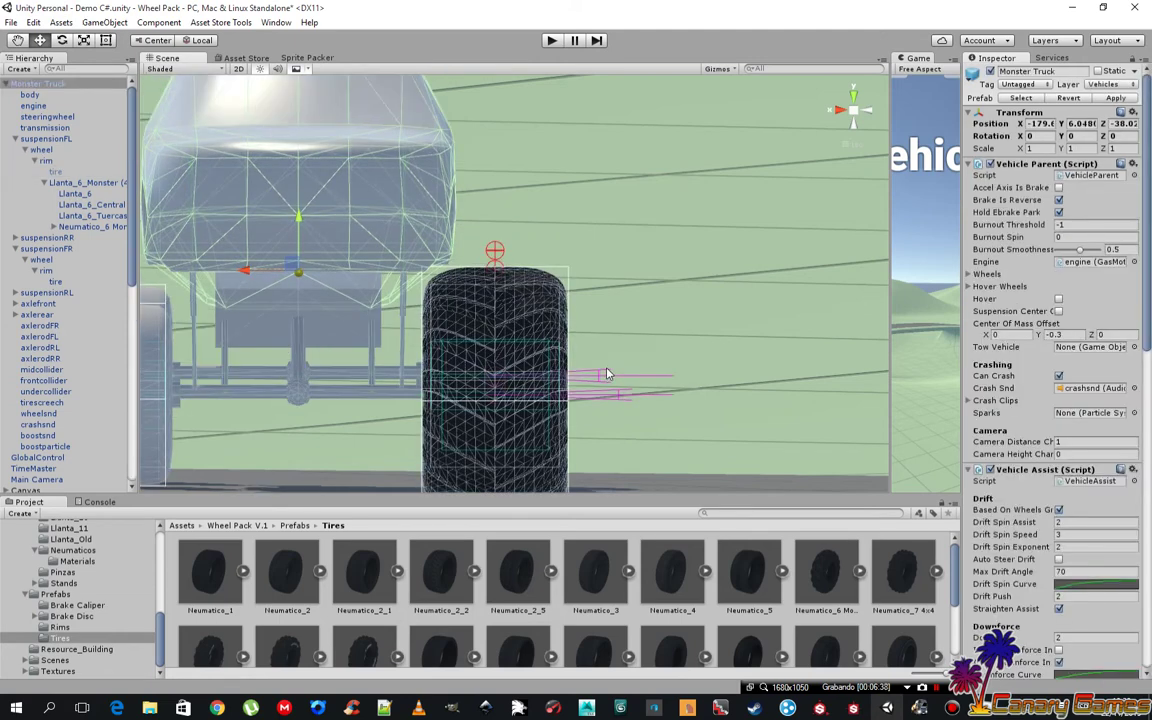
scroll(688, 315, "down", 2)
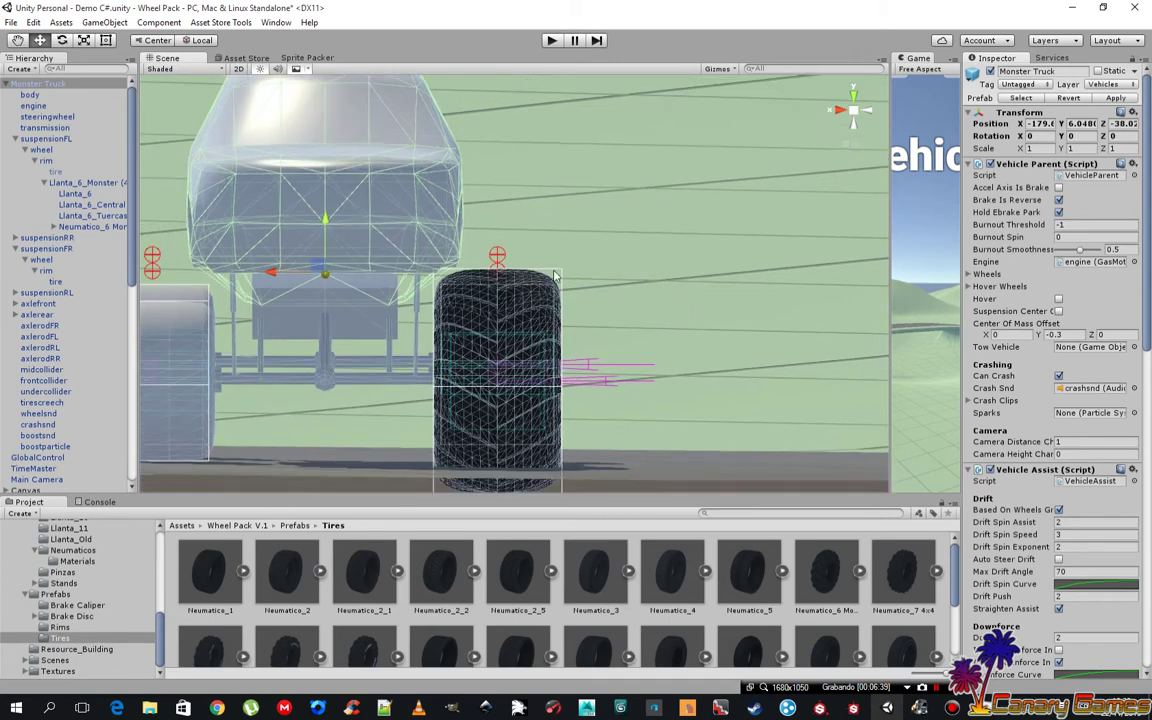
scroll(614, 276, "down", 2)
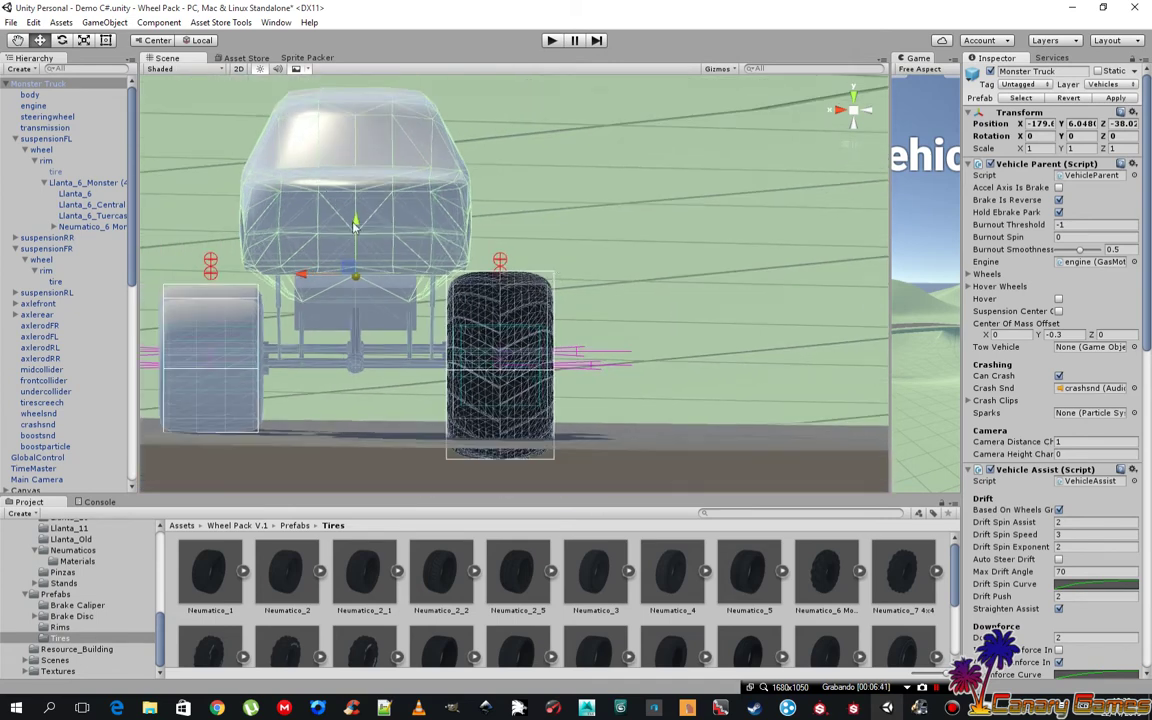
left_click_drag(354, 225, 354, 176)
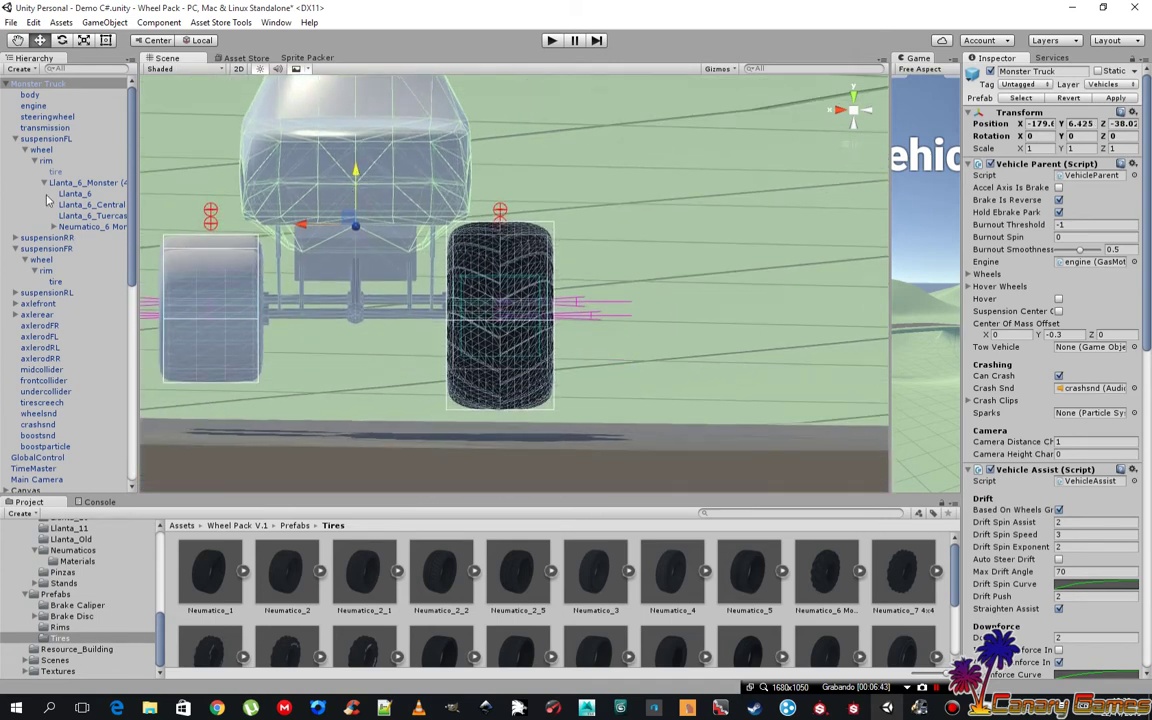
- Inspect the Llanta_6_Monster, rim, wheel and suspensionFL objects in the Hierarchy
left_click(68, 183)
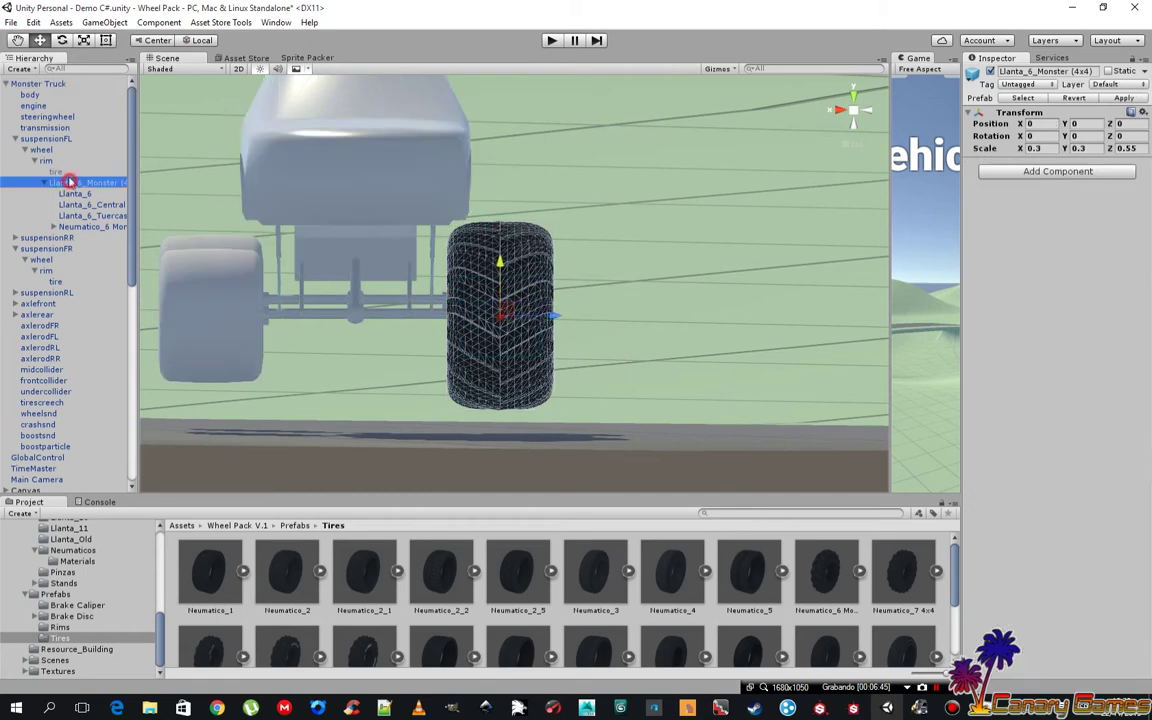
key("Left")
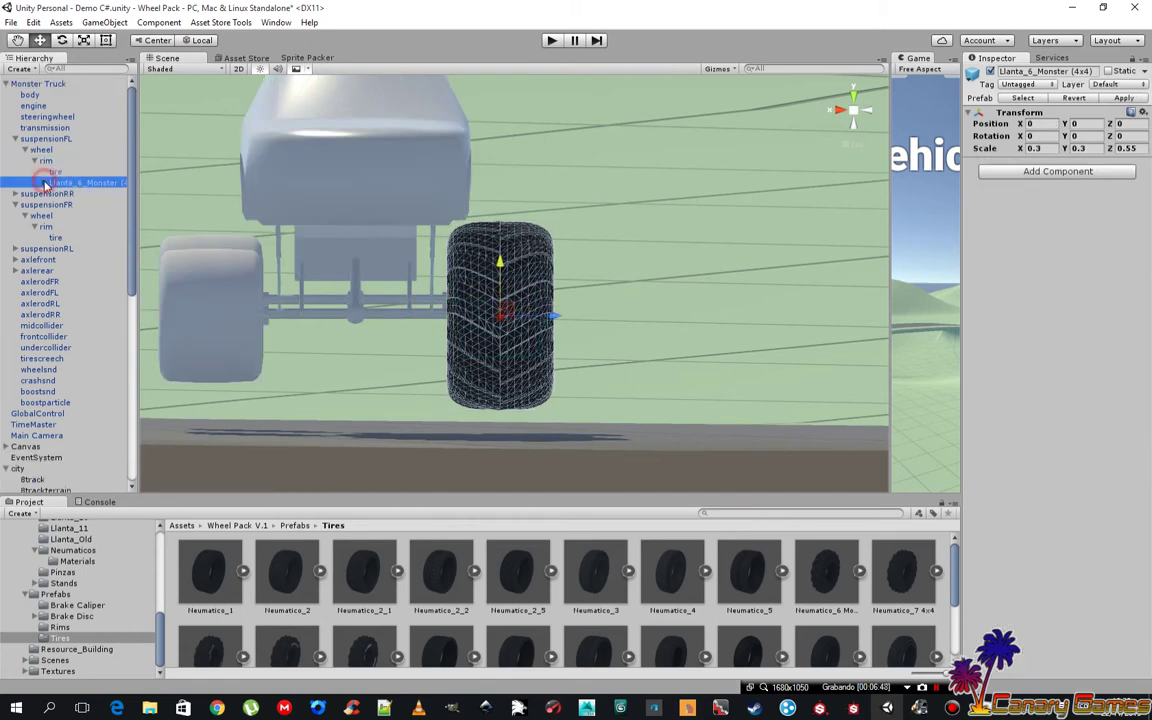
left_click(45, 162)
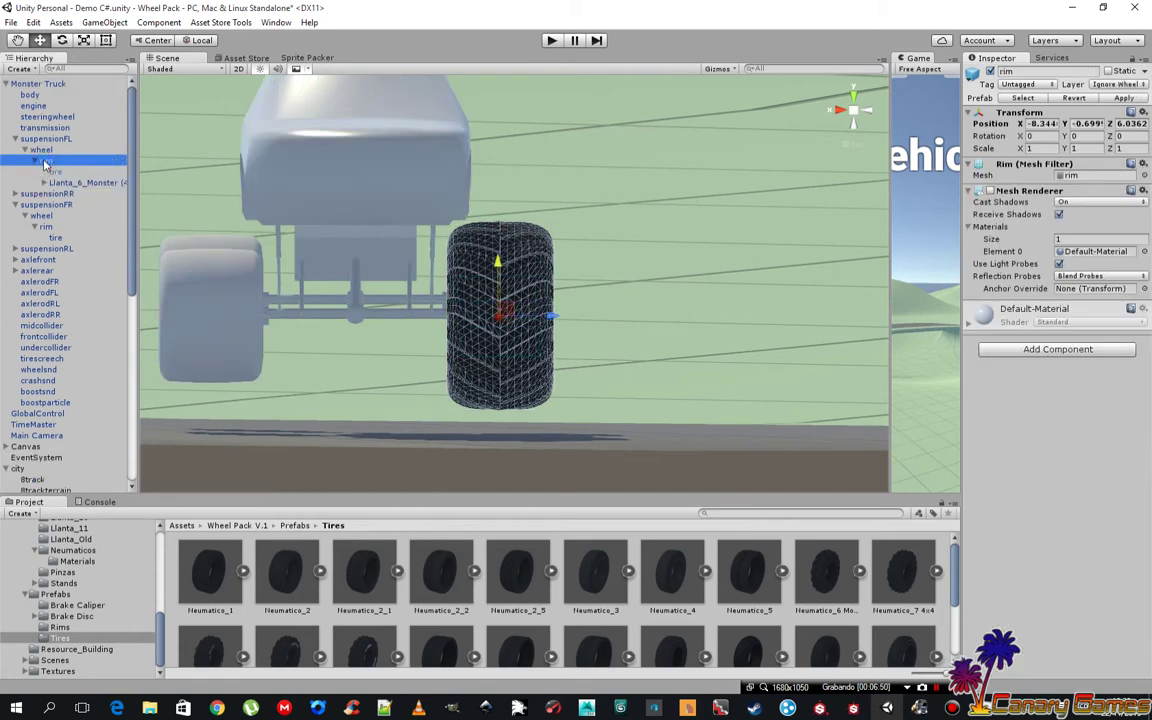
scroll(408, 320, "up", 2)
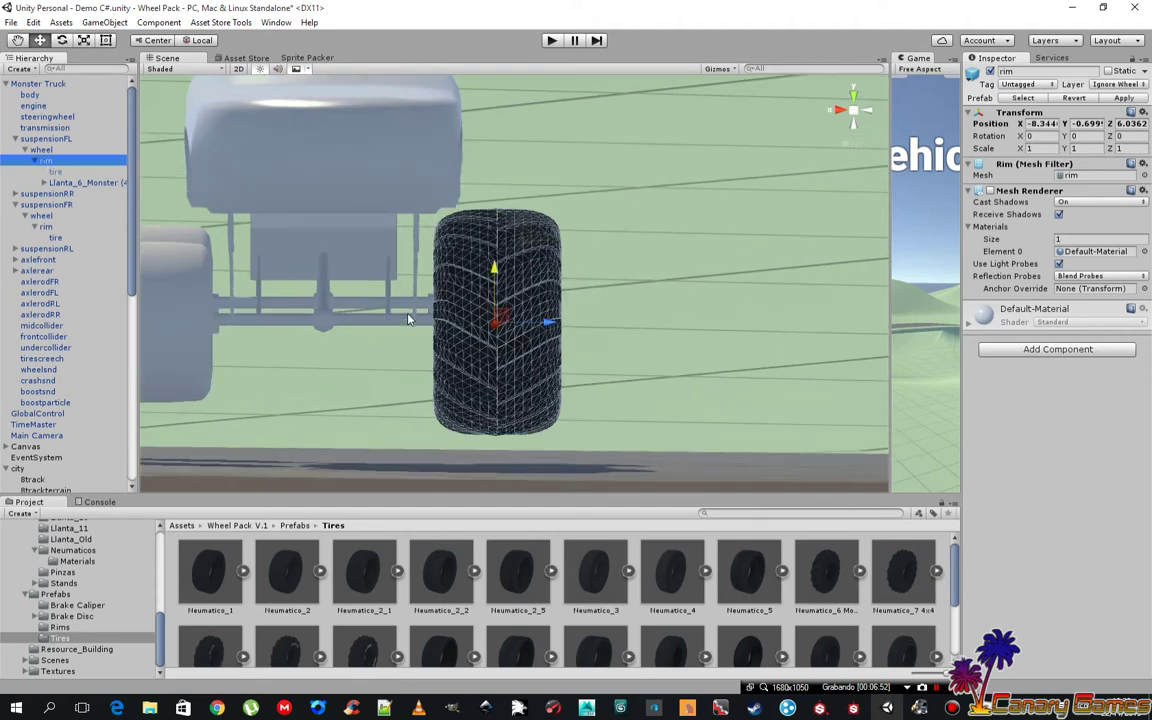
scroll(389, 313, "up", 1)
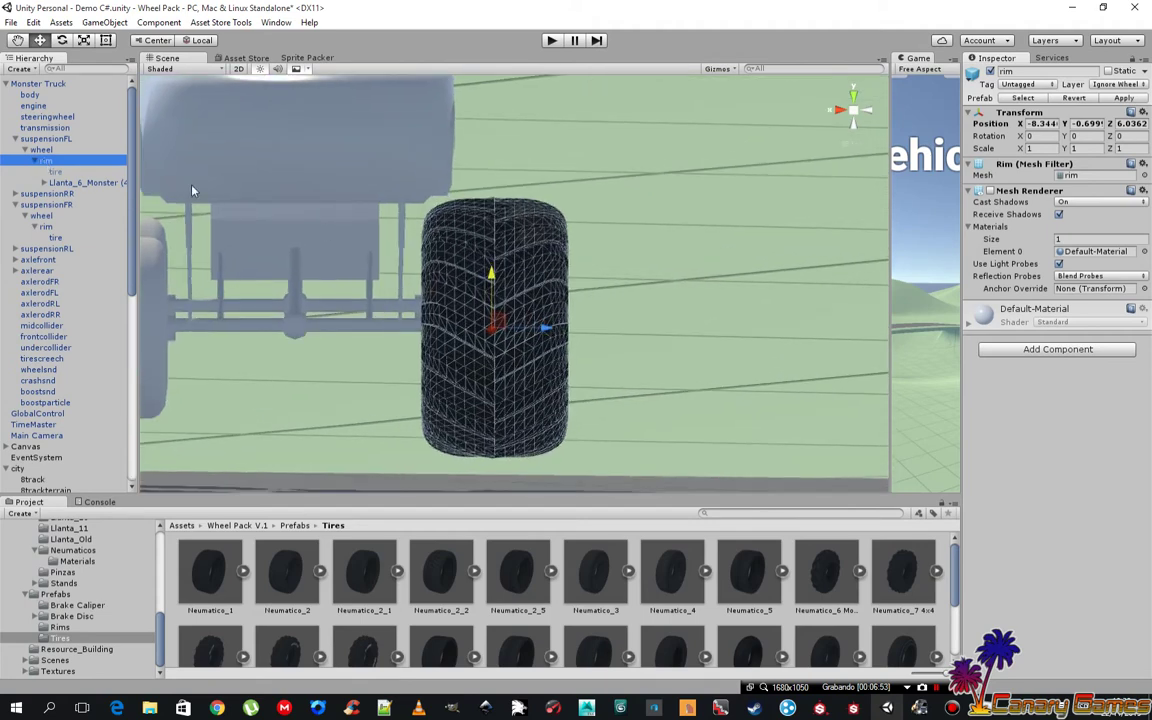
left_click(57, 149)
left_click(60, 139)
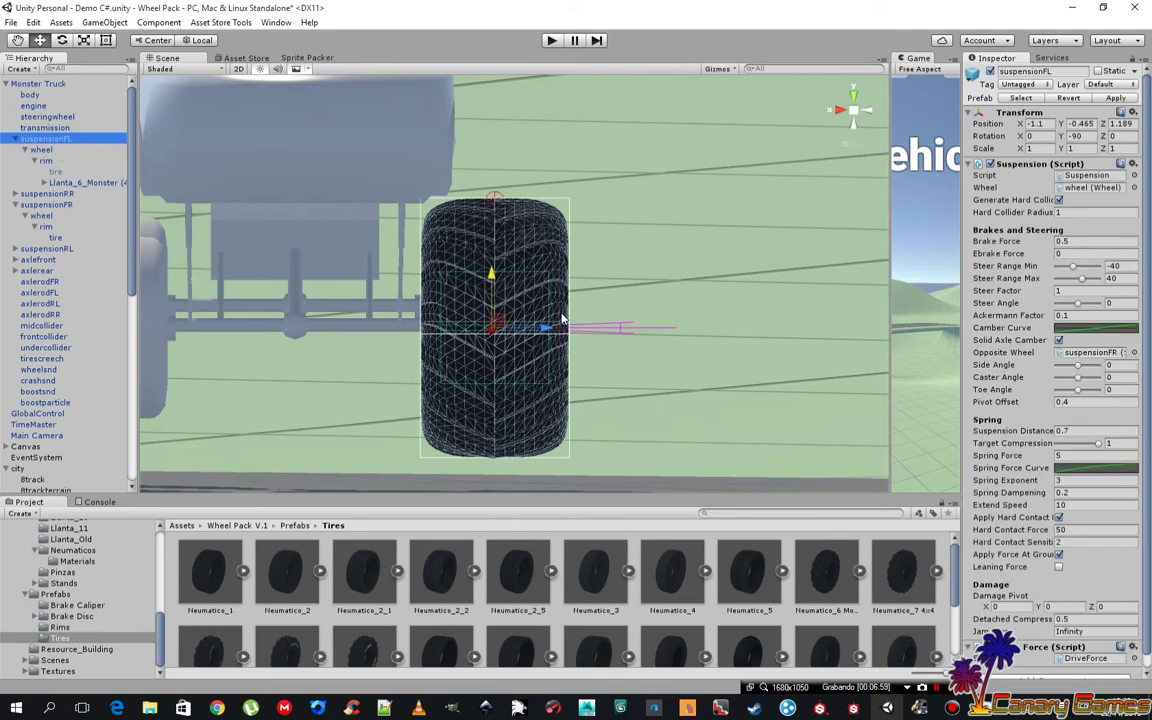
- Move suspensionFL outward to Position X -1.21 and copy that value
left_click_drag(546, 332, 565, 329)
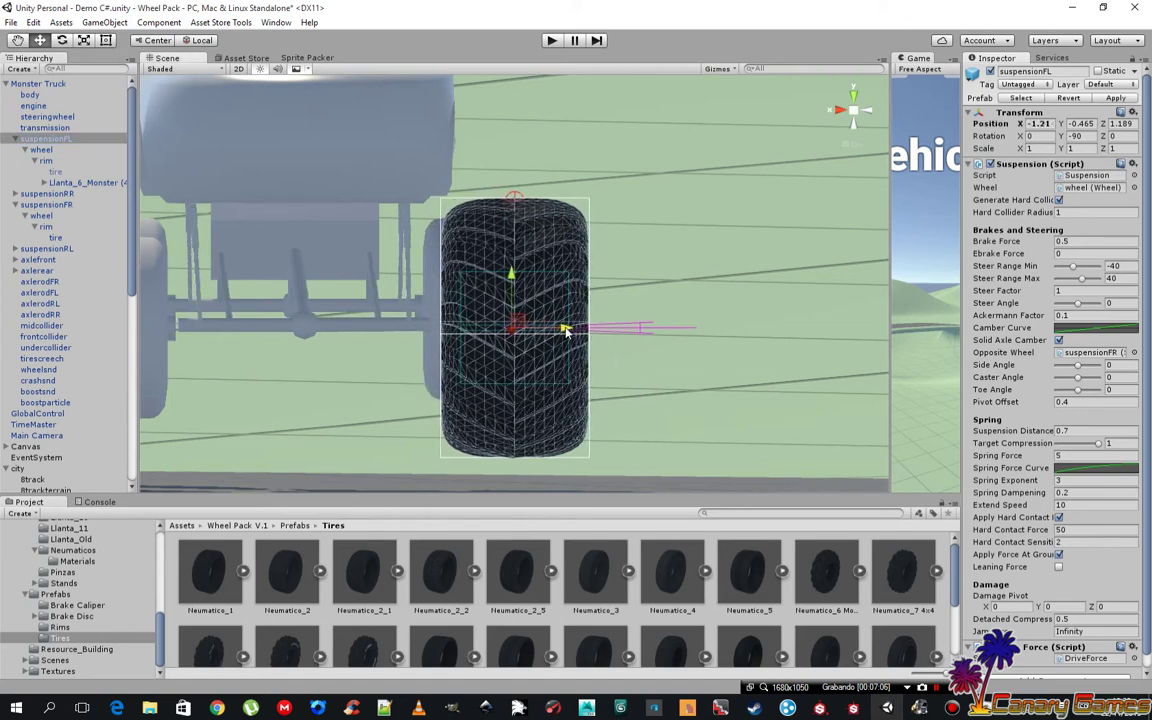
left_click(1030, 129)
right_click(1042, 125)
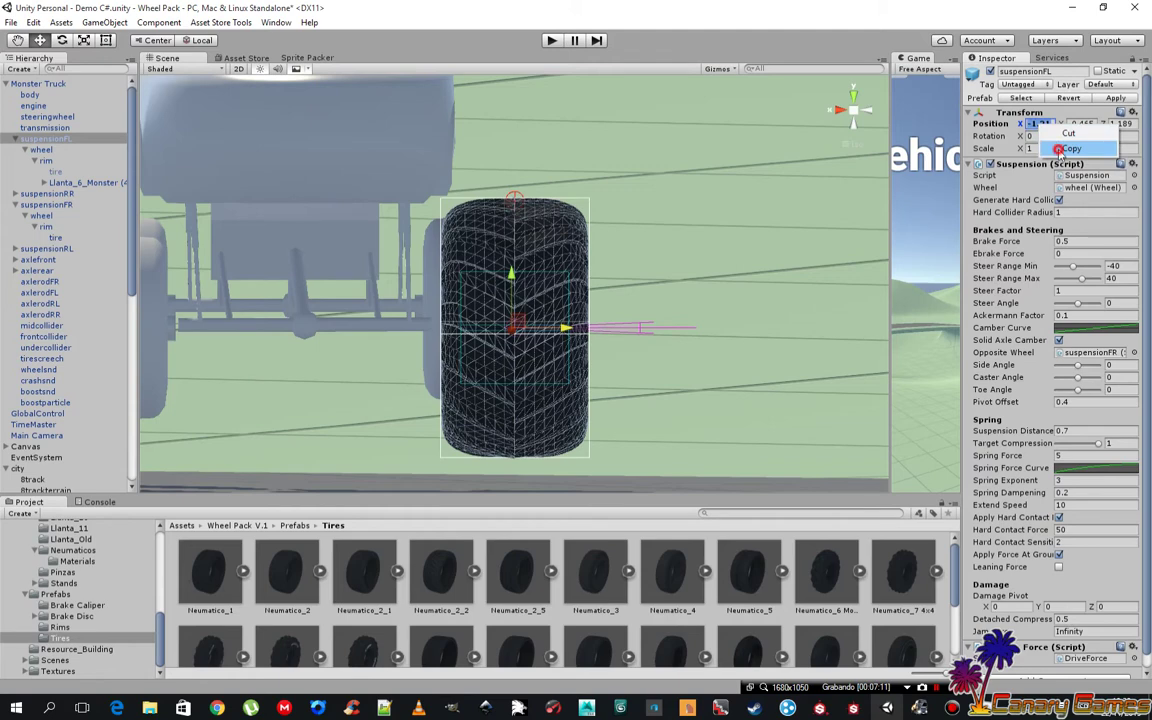
left_click(1058, 149)
scroll(555, 296, "down", 2)
scroll(600, 290, "down", 2)
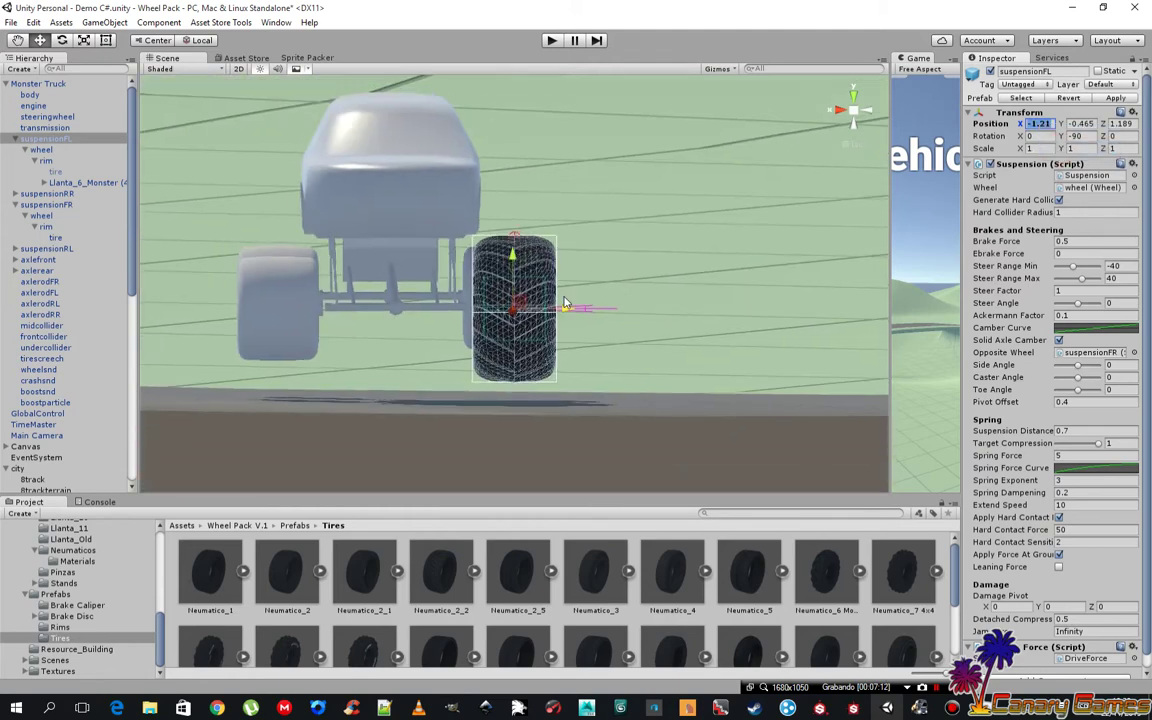
left_click(645, 281)
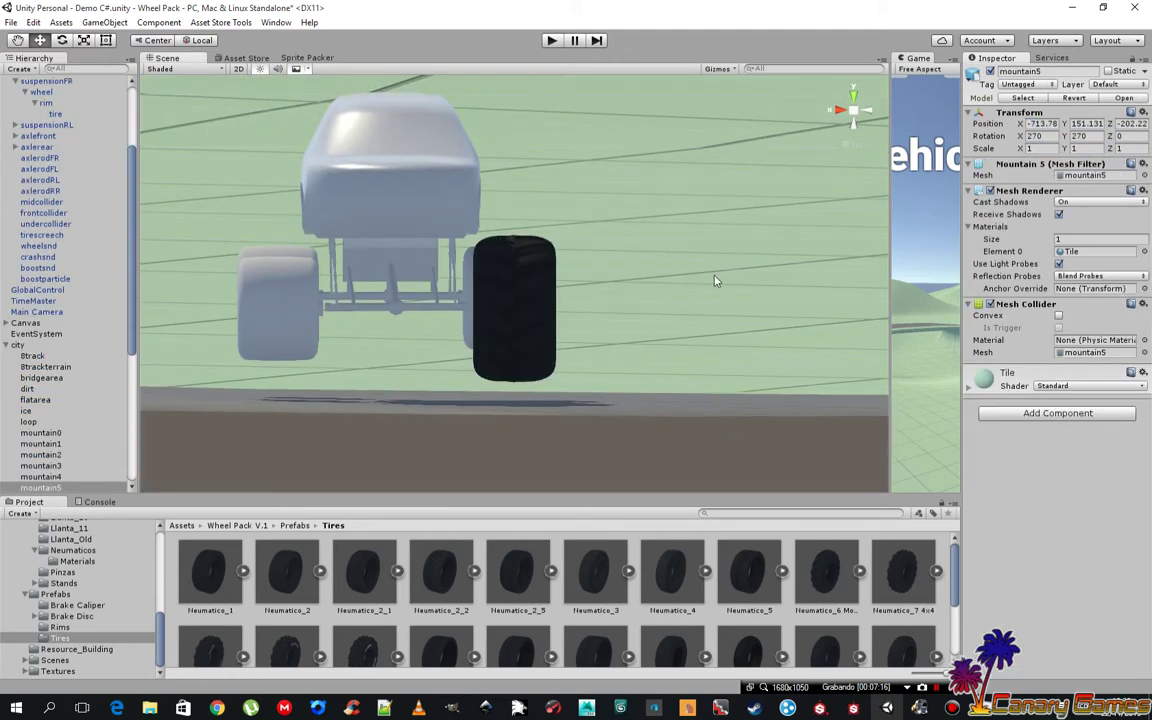
mouse_move(620, 283)
left_mouse_down("alt")
mouse_move(535, 355)
mouse_move(535, 424)
mouse_move(543, 386)
mouse_move(367, 410)
mouse_move(532, 419)
mouse_move(532, 588)
left_mouse_up("alt")
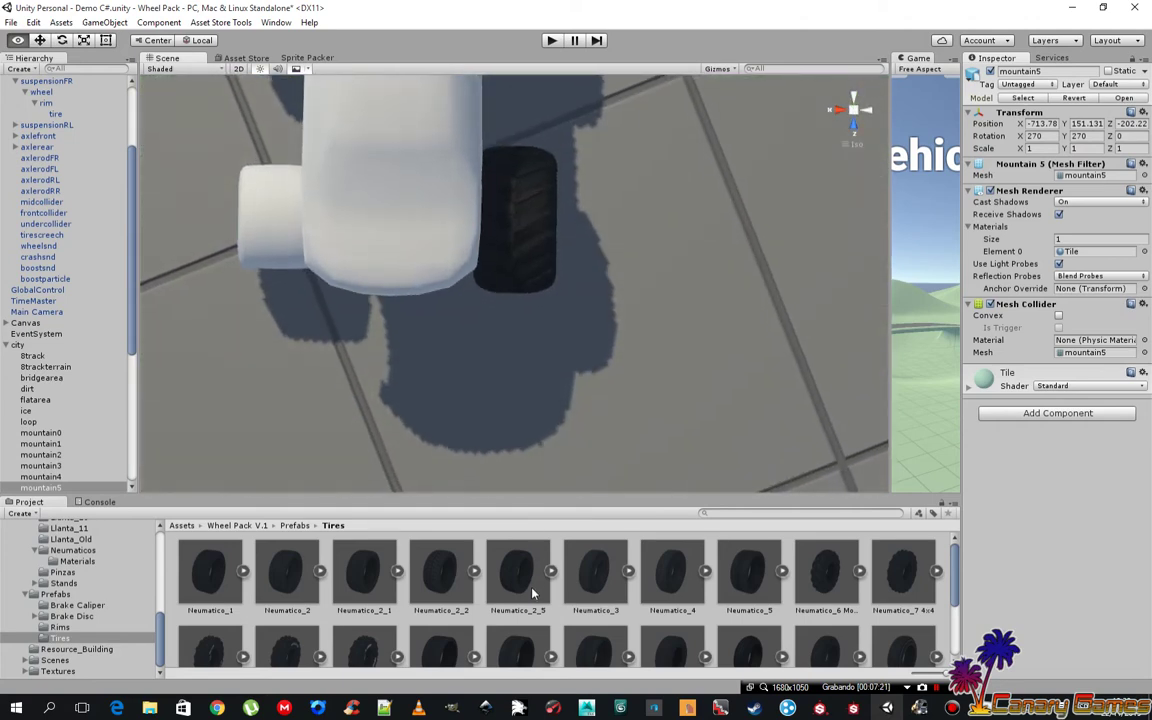
mouse_move(535, 470)
left_mouse_down("alt")
mouse_move(542, 334)
mouse_move(531, 284)
mouse_move(509, 353)
mouse_move(525, 404)
mouse_move(530, 383)
left_mouse_up("alt")
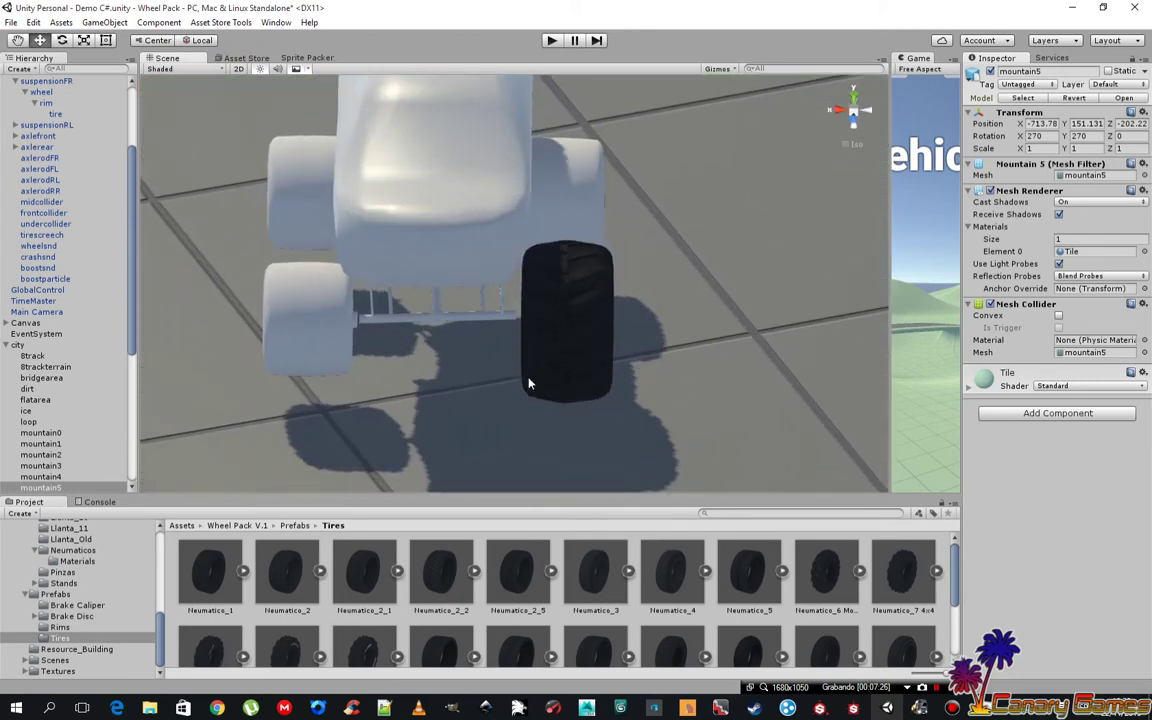
left_click(393, 333)
mouse_move(393, 333)
left_mouse_down("alt")
mouse_move(499, 250)
mouse_move(579, 319)
mouse_move(681, 316)
mouse_move(432, 205)
left_mouse_up("alt")
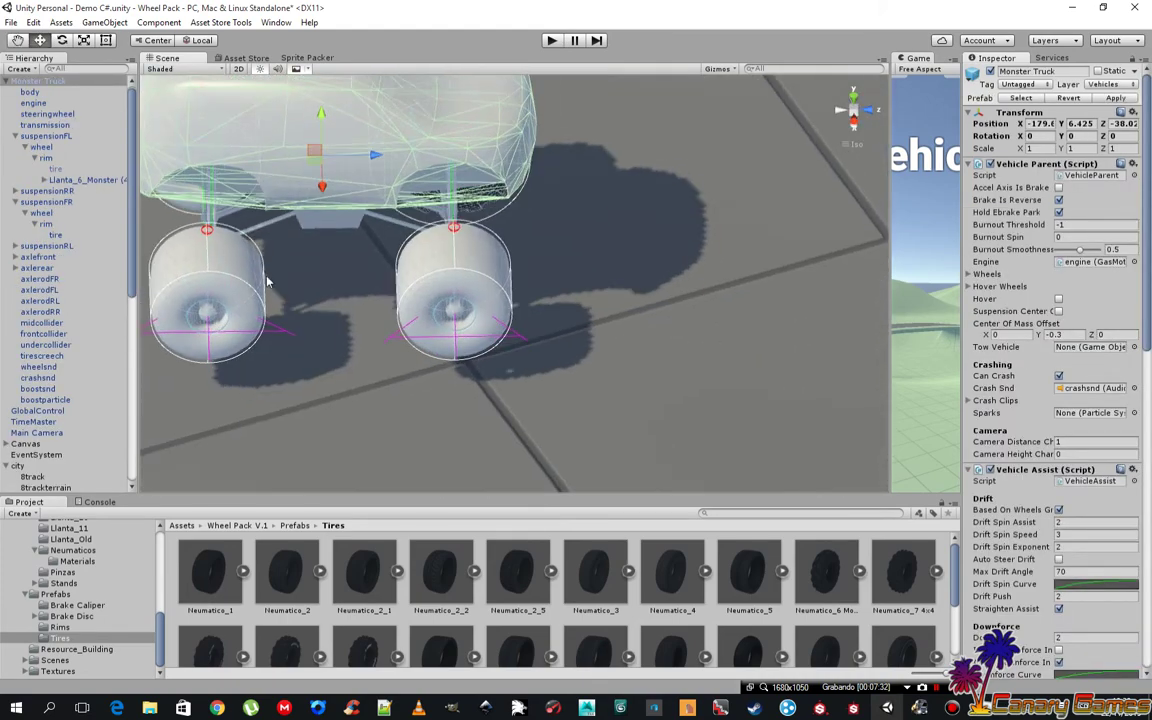
left_click(509, 310)
key("f")
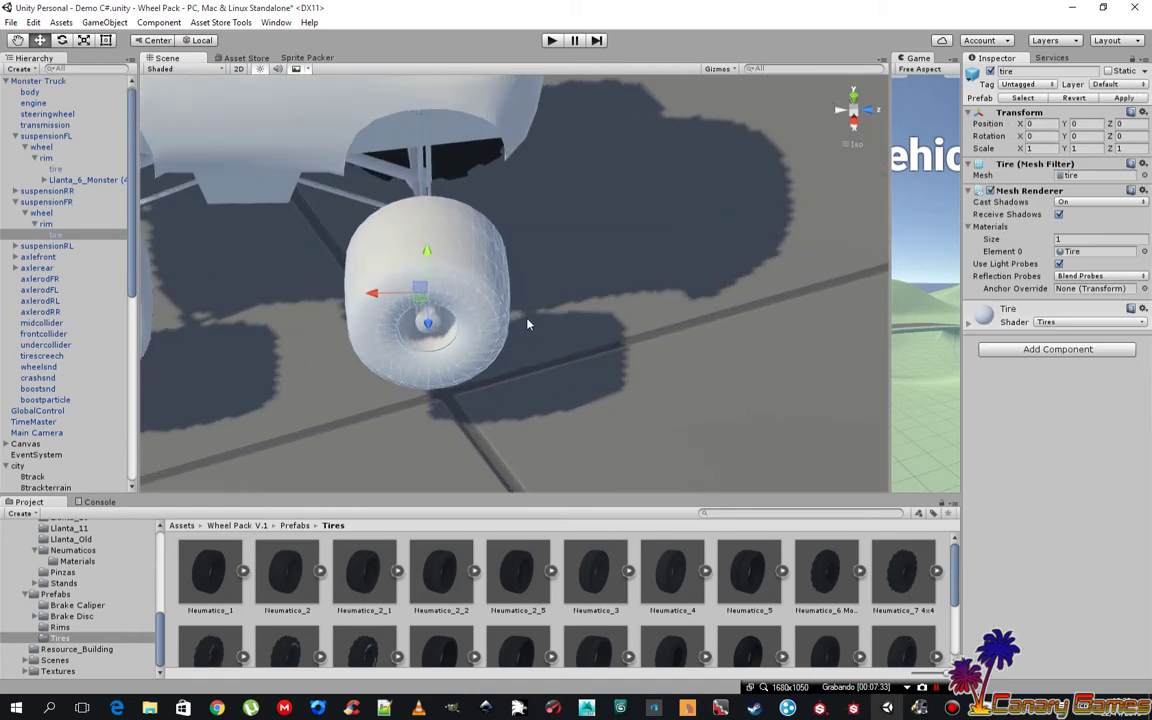
- Nest a Llanta_6_Monster rim under the front-right rim with a Neumatico_6 Monster tire inside
left_click(57, 226)
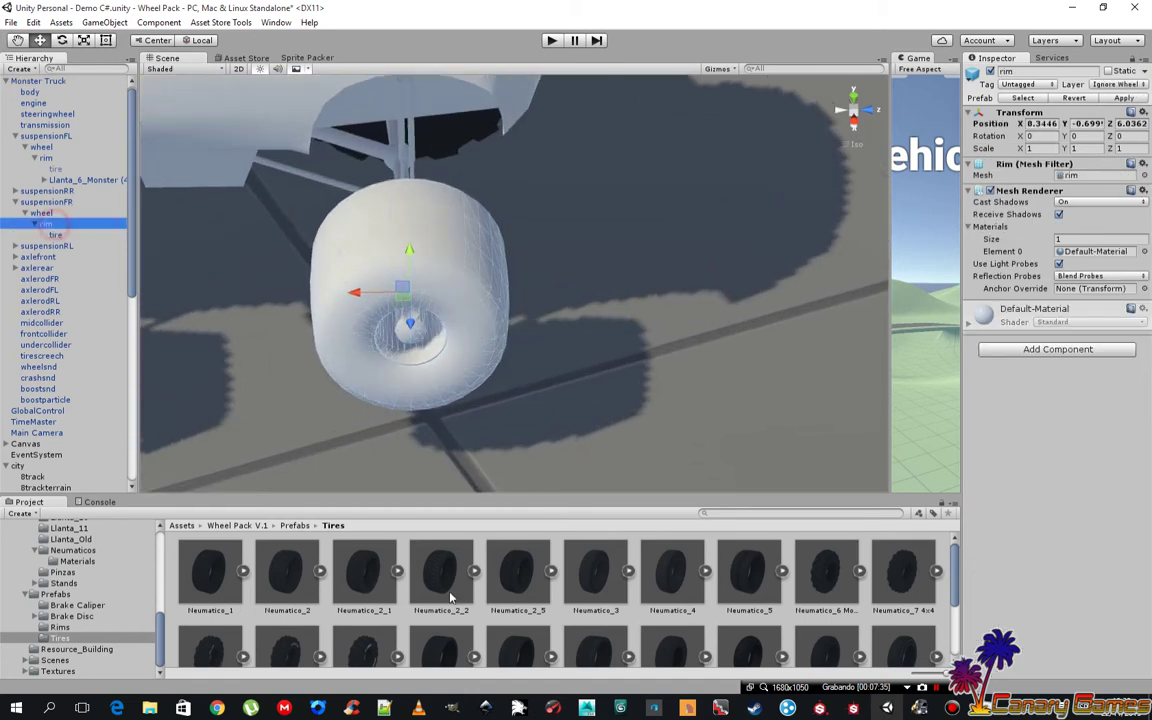
left_click(60, 627)
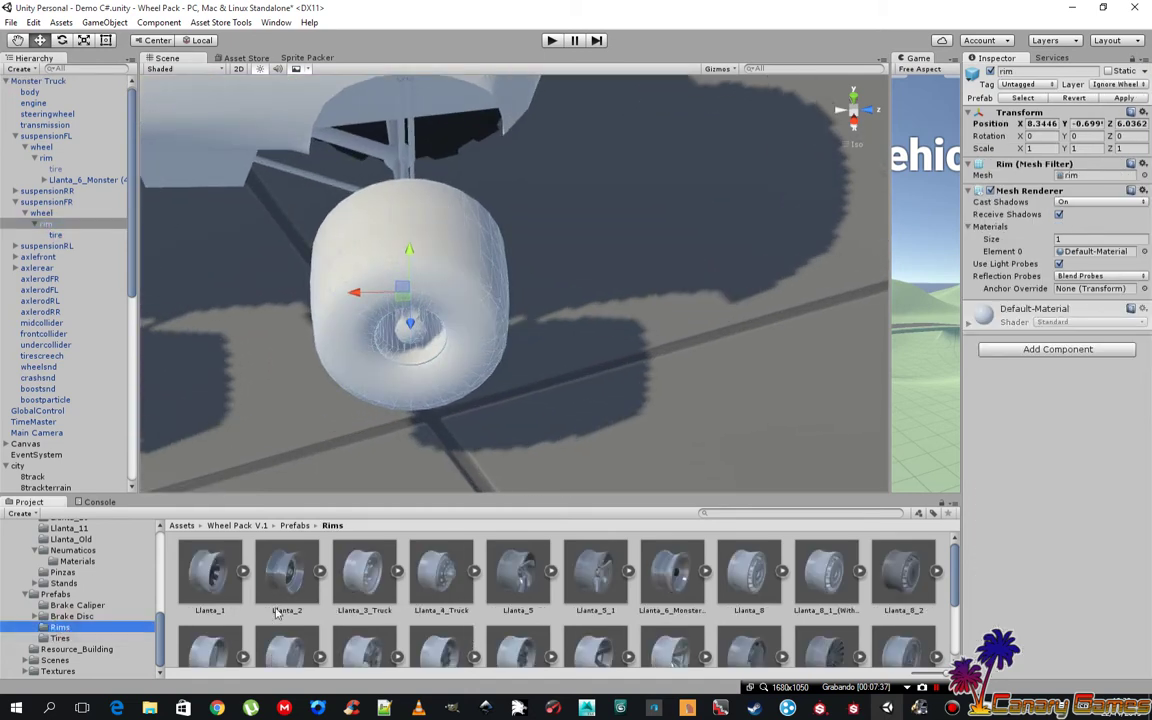
left_click_drag(678, 587, 57, 228)
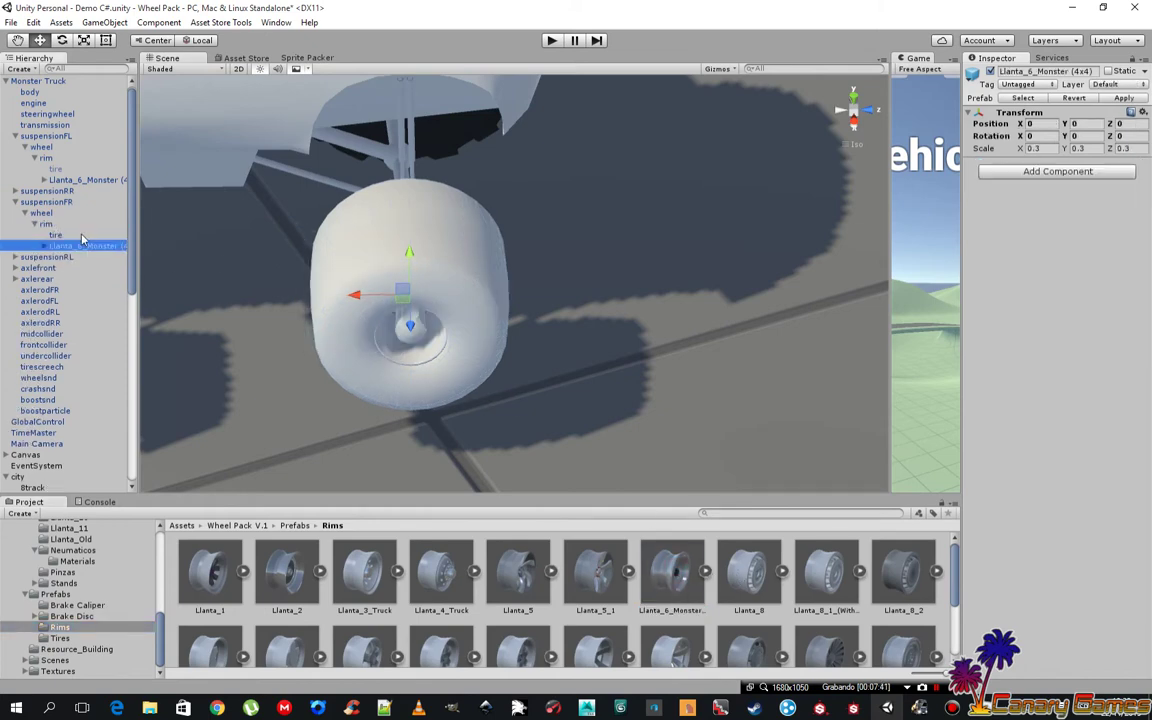
left_click(60, 638)
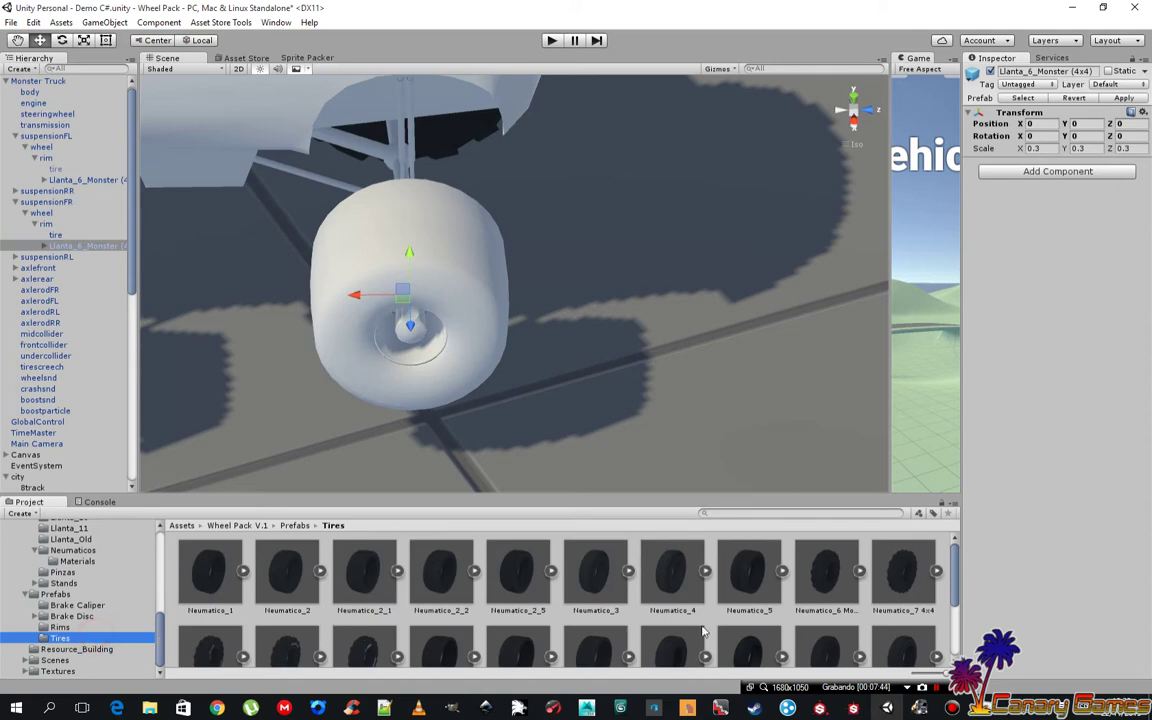
left_click(825, 572)
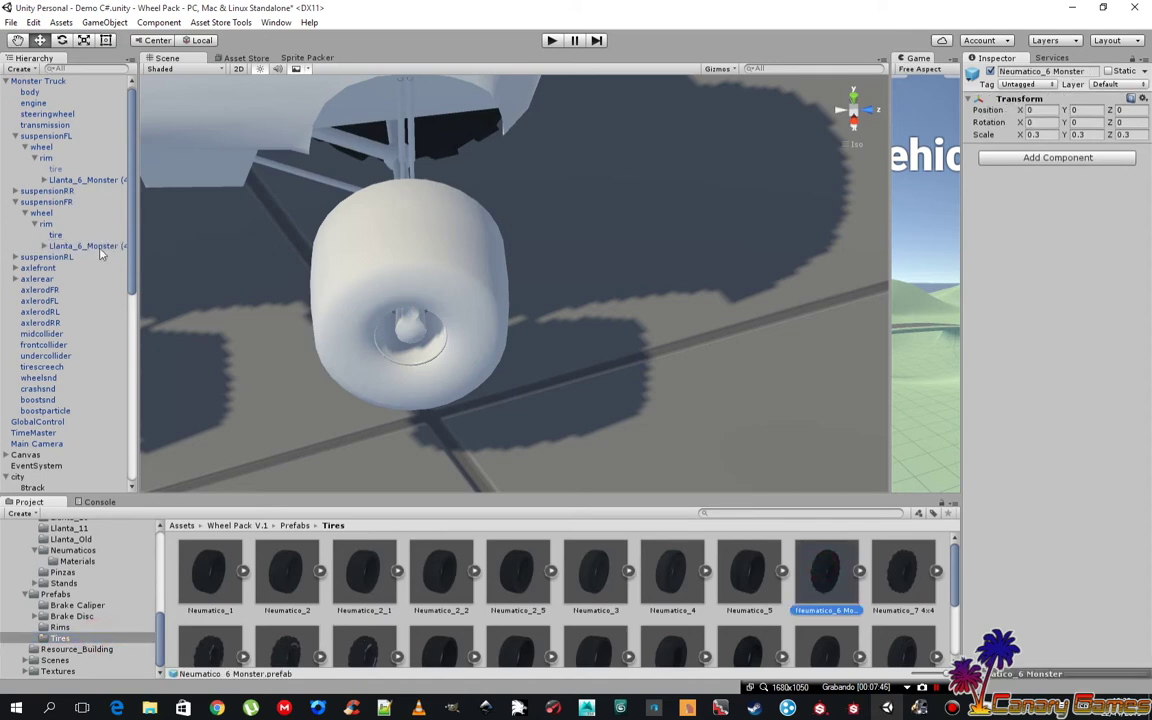
left_click_drag(831, 597, 80, 251)
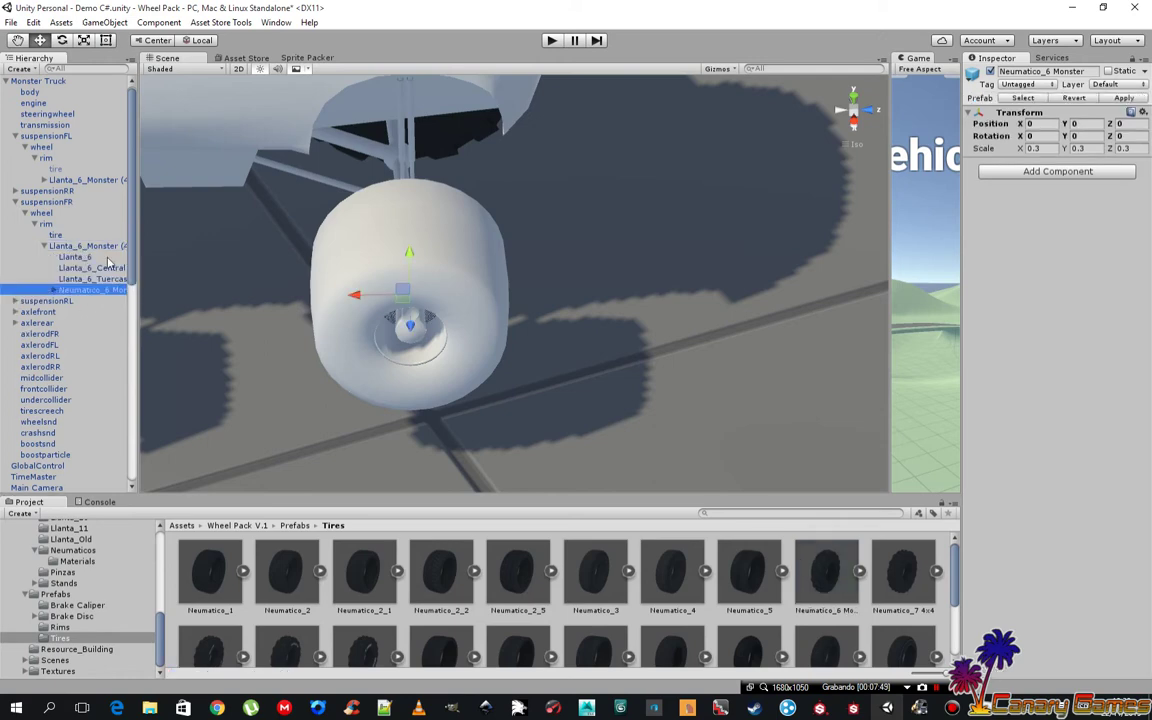
- Reset the Neumatico_6 Monster tire's Transform to full scale 1
left_click(1143, 112)
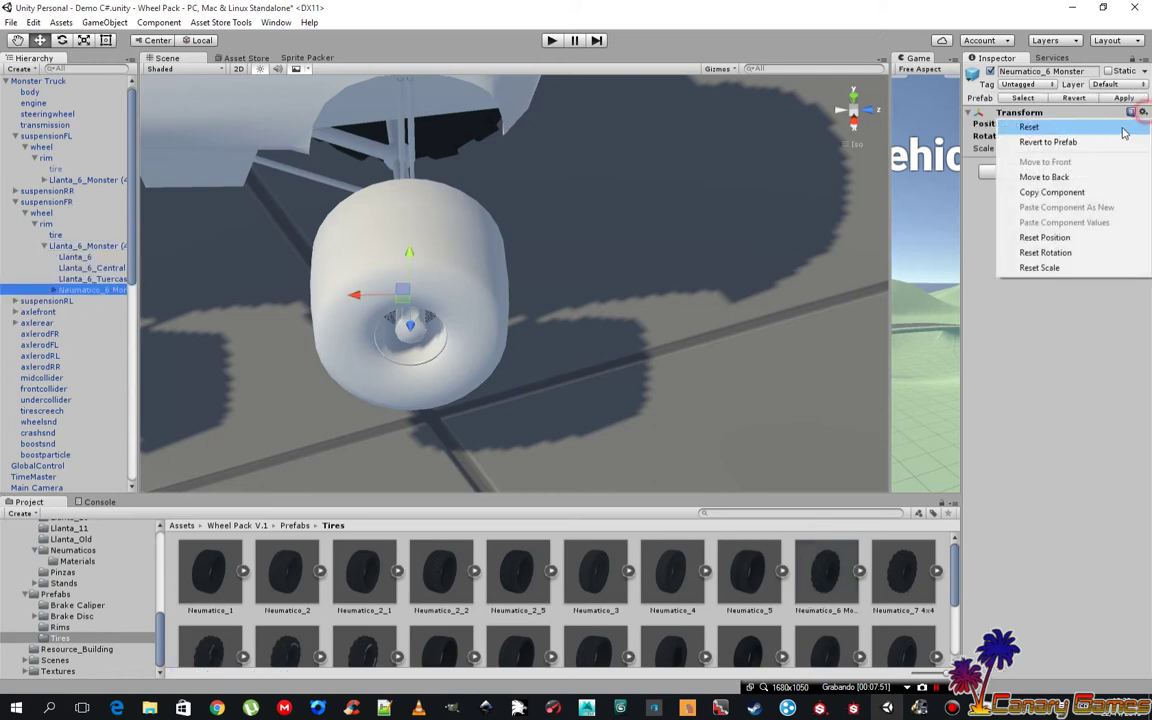
left_click(1028, 125)
left_click_drag(580, 277, 499, 262, "alt")
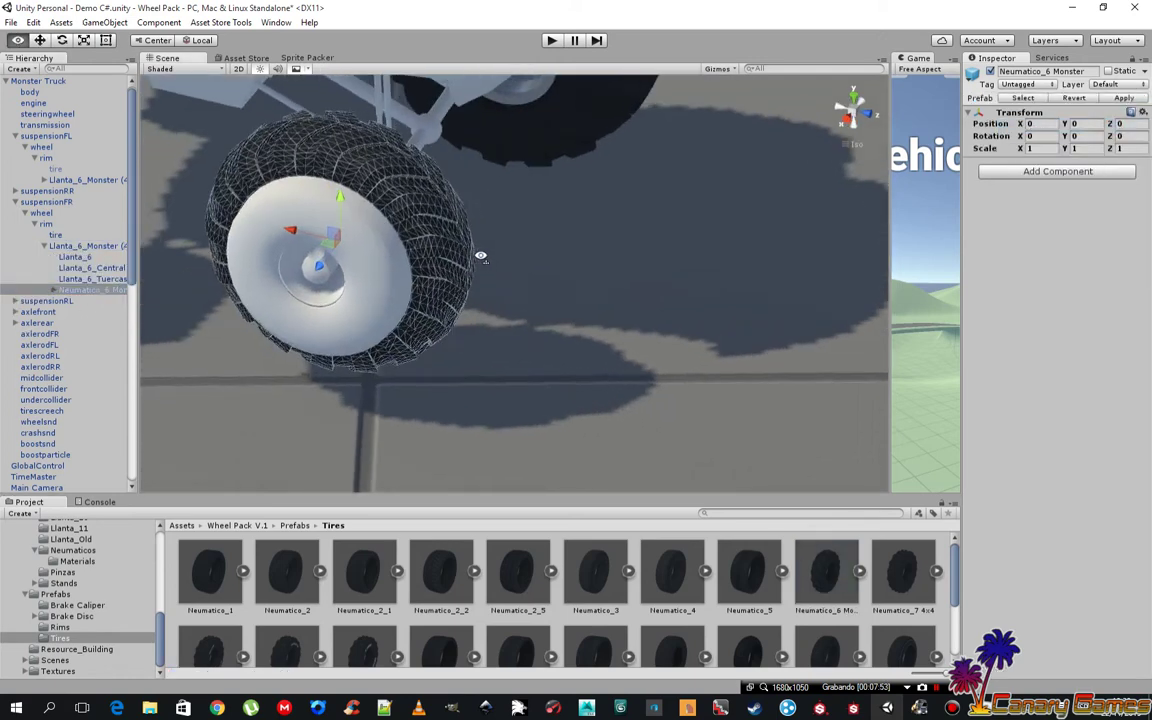
- Turn off the Mesh Renderer on the front-right wheel's original white tire and rim
left_click(55, 234)
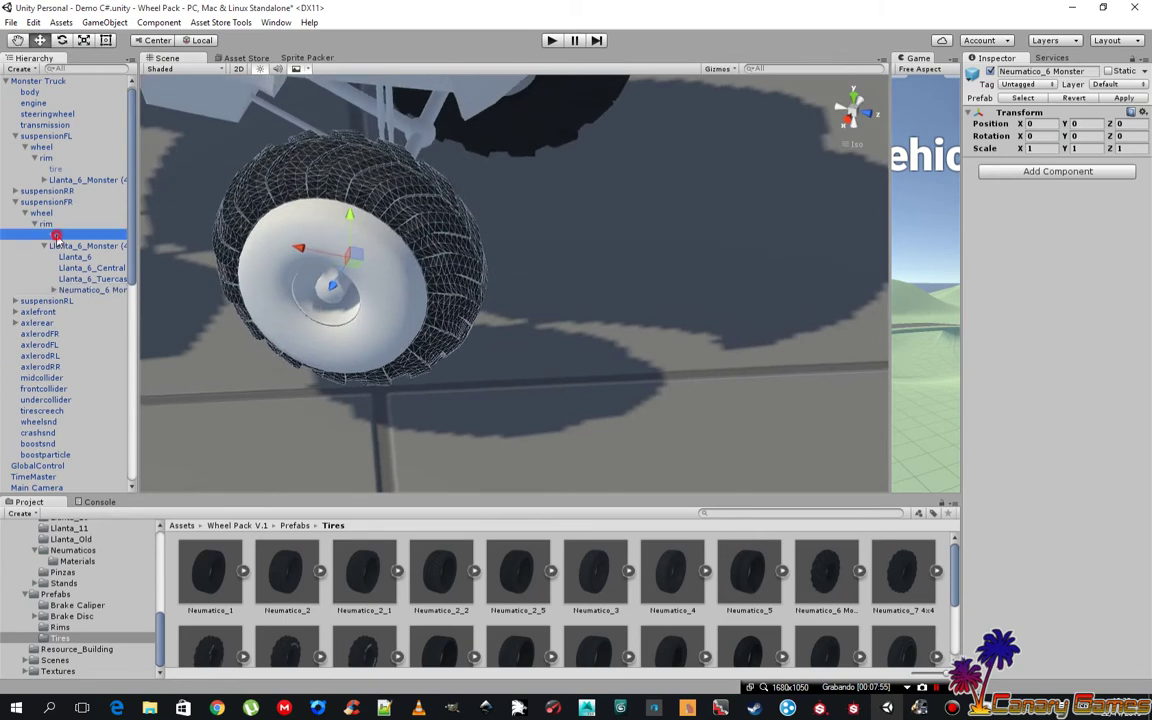
left_click(990, 71)
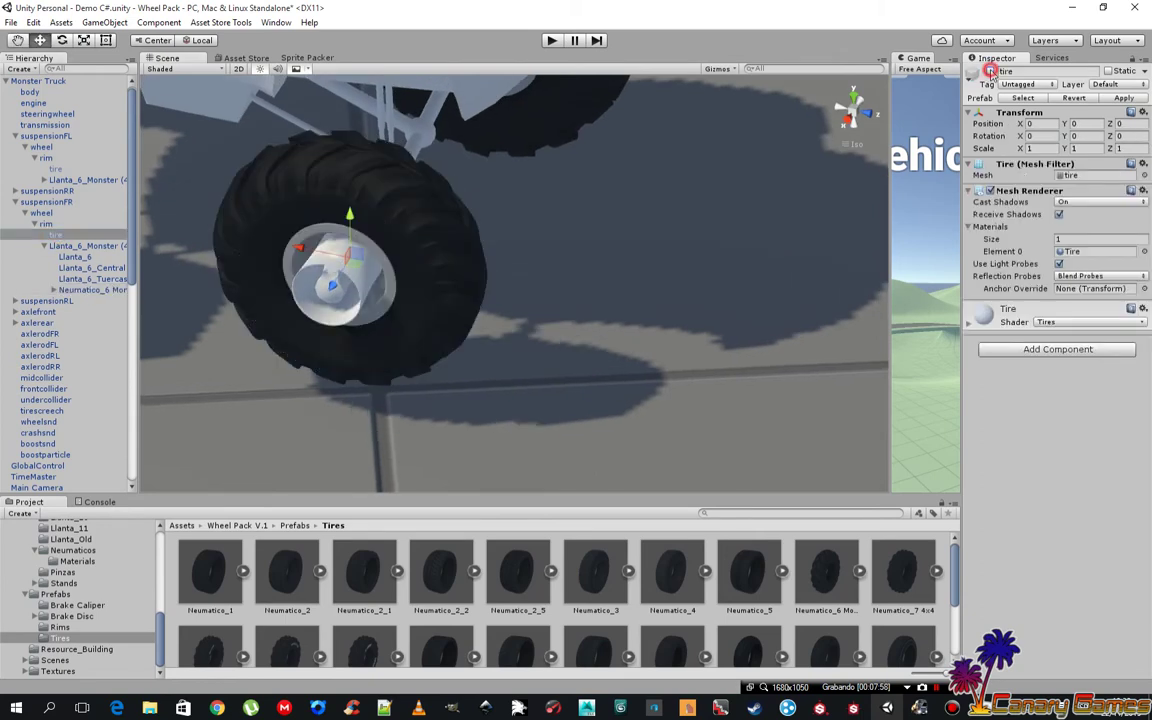
left_click(990, 71)
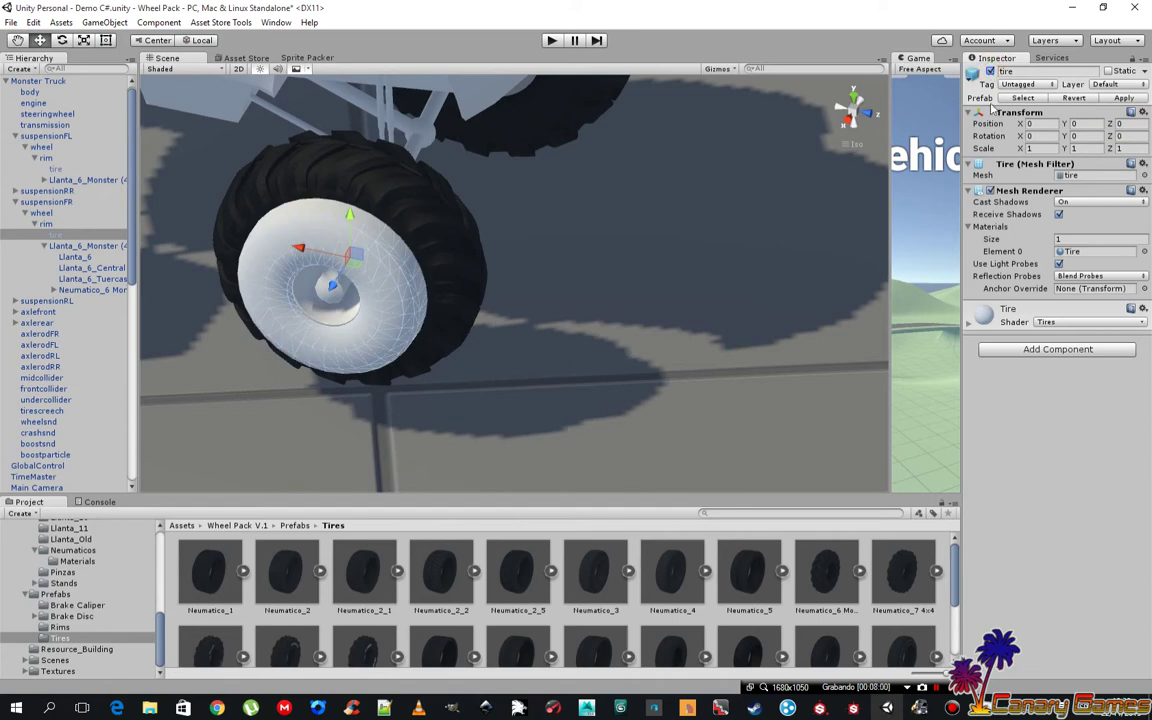
left_click(990, 191)
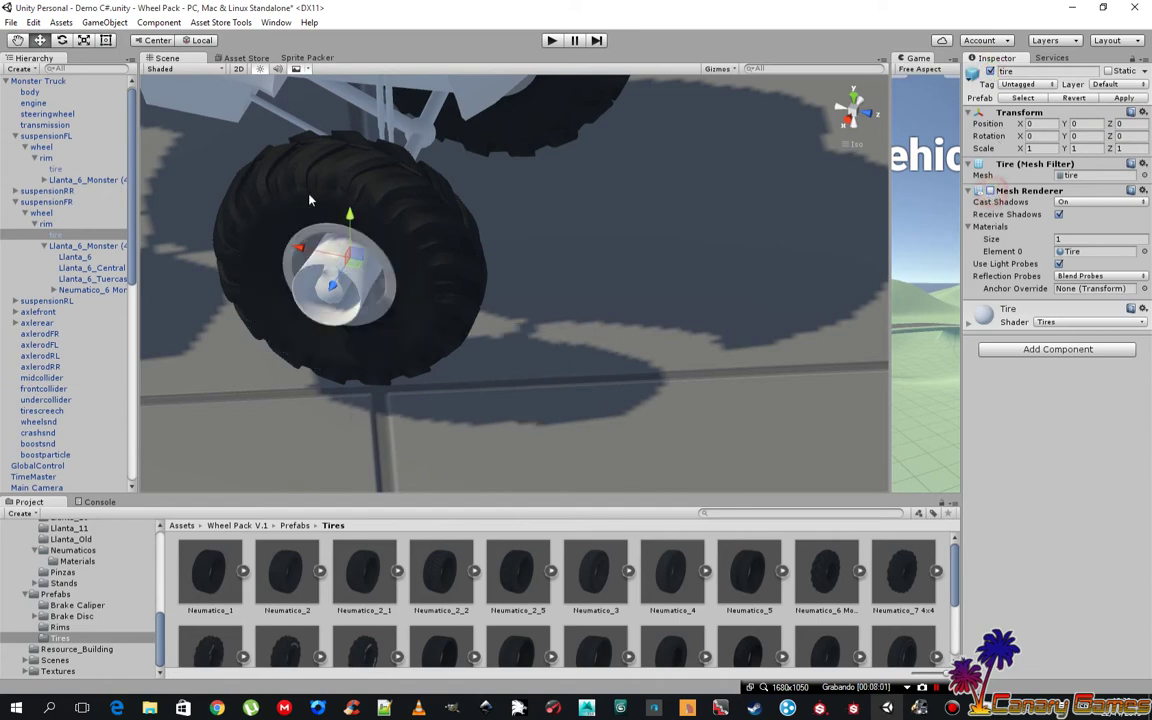
left_click(48, 223)
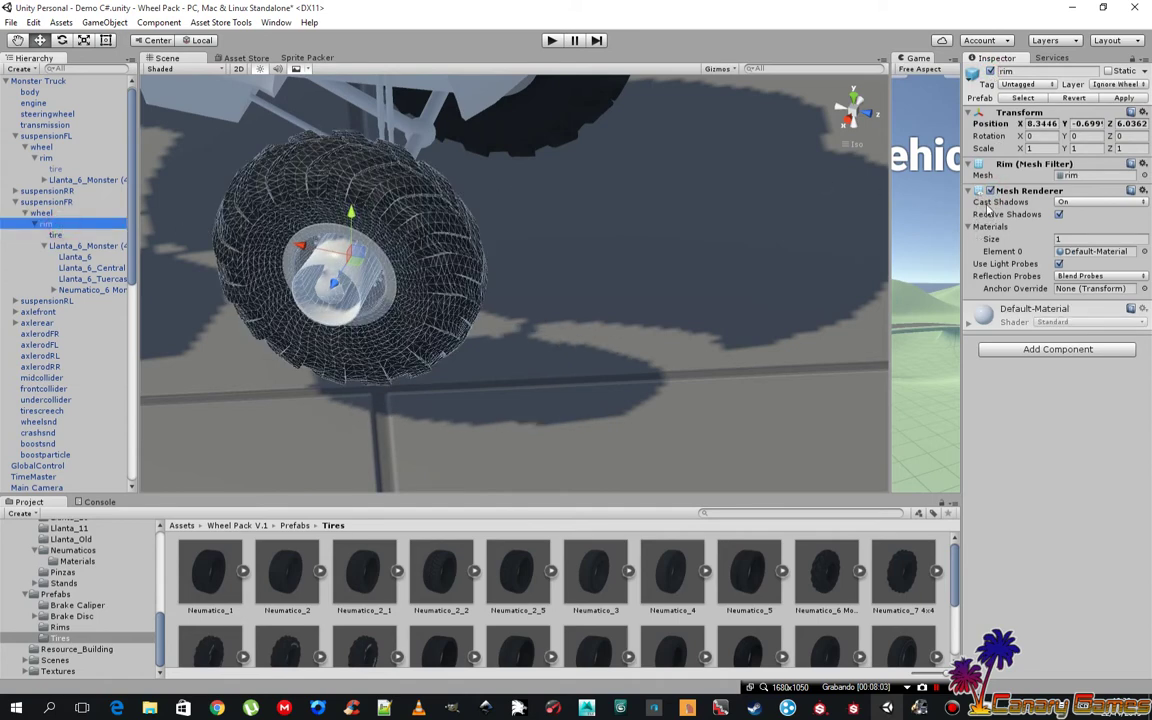
left_click(990, 191)
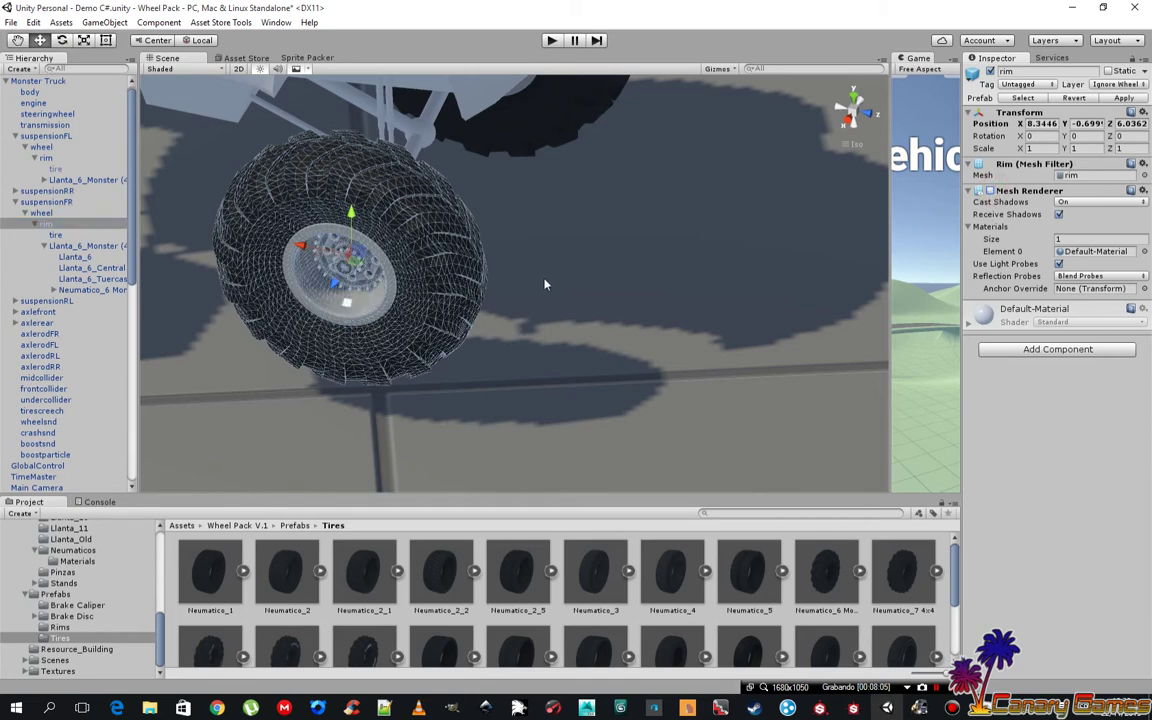
mouse_move(541, 262)
left_mouse_down("alt")
mouse_move(448, 232)
mouse_move(591, 244)
left_mouse_up("alt")
- Compare the front-left monster rim's Z scale of 0.55 with the front-right tire's
scroll(669, 241, "down", 3)
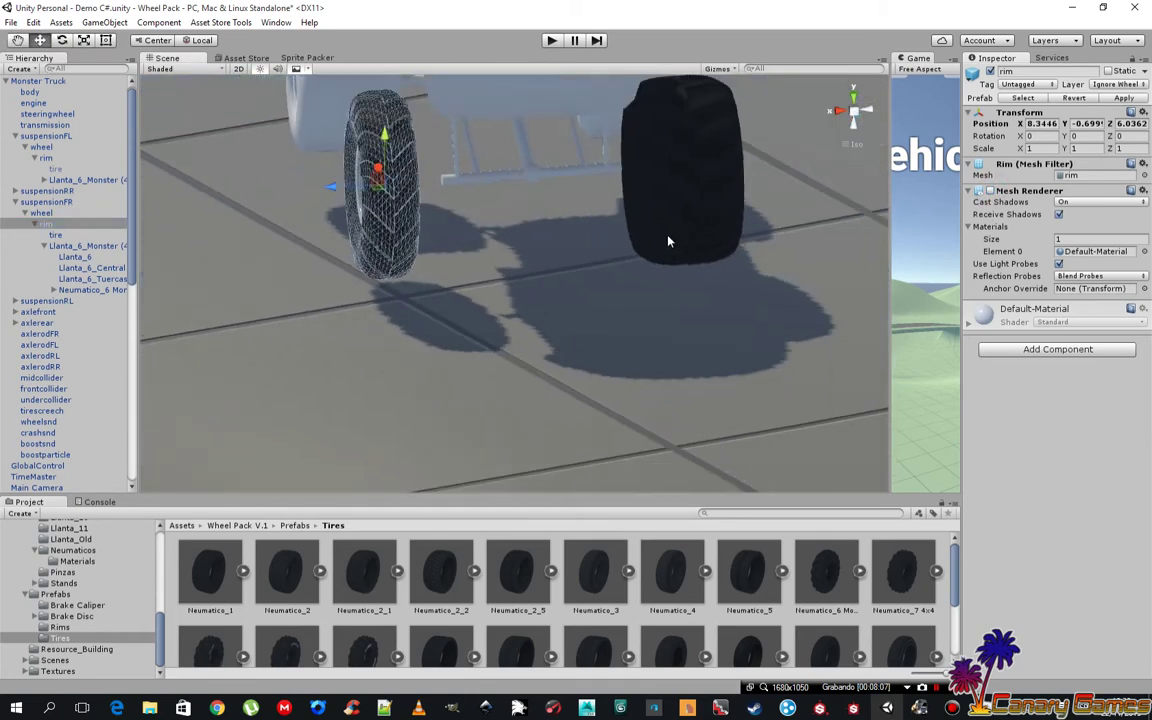
left_click(86, 181)
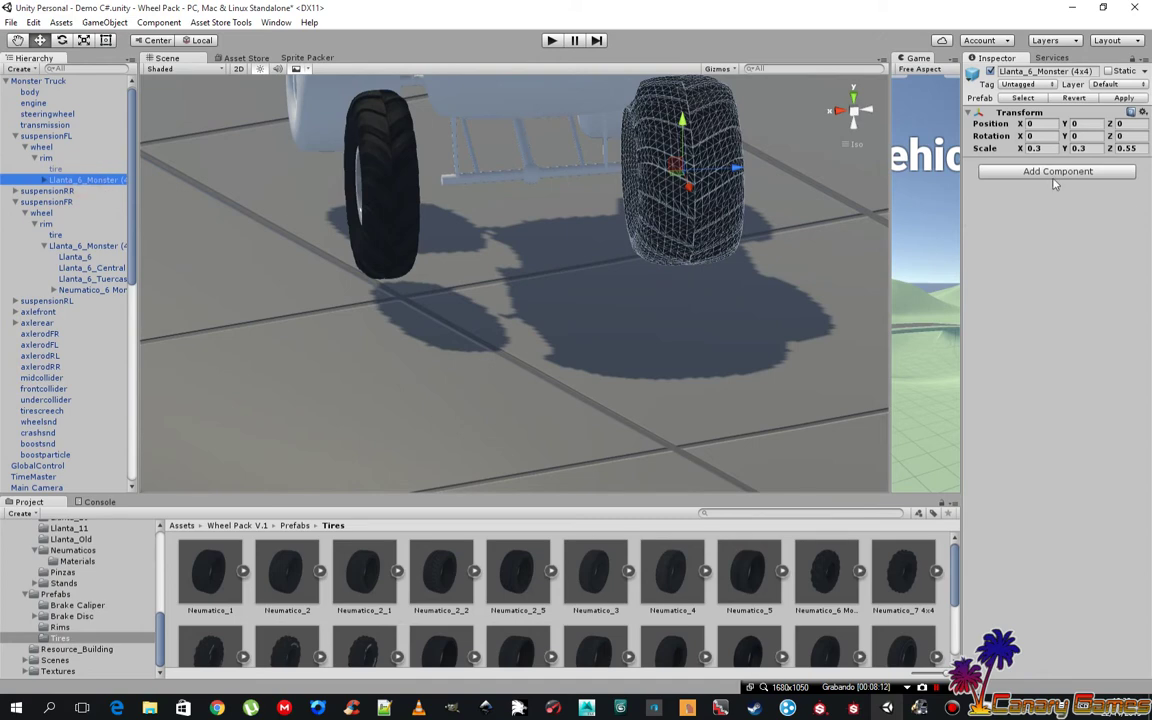
mouse_move(660, 232)
left_mouse_down("alt")
mouse_move(609, 231)
mouse_move(602, 315)
left_mouse_up("alt")
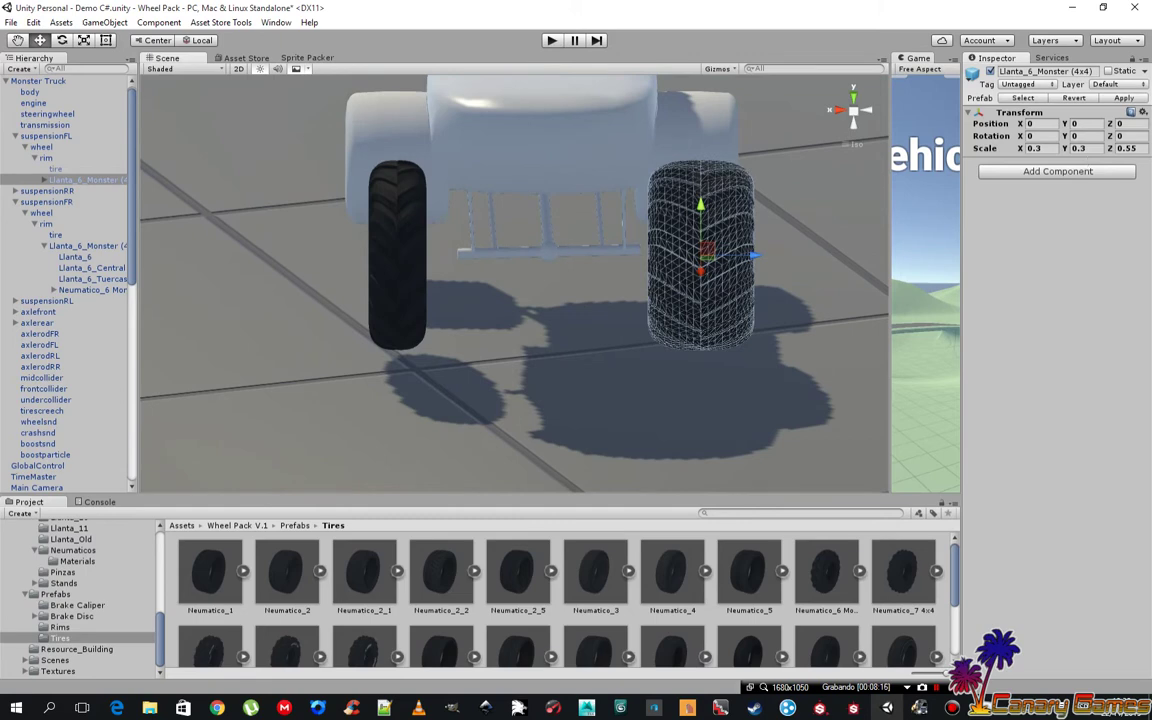
left_click(1127, 148)
left_click(92, 289)
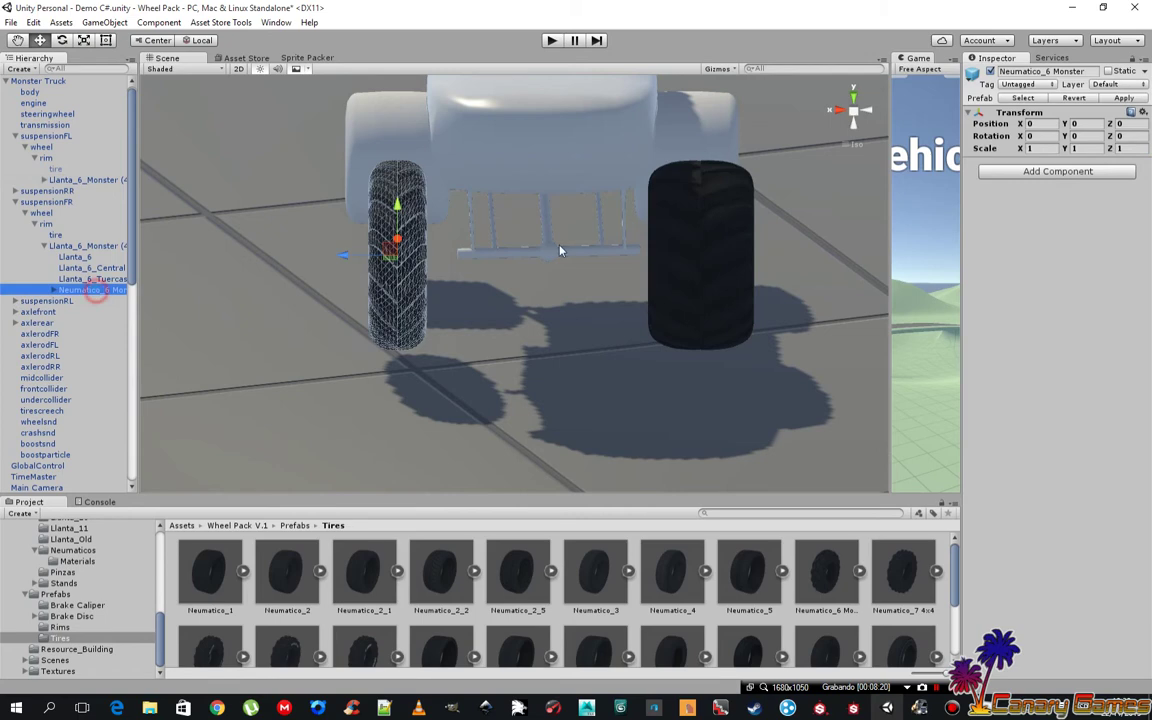
left_click(1120, 148)
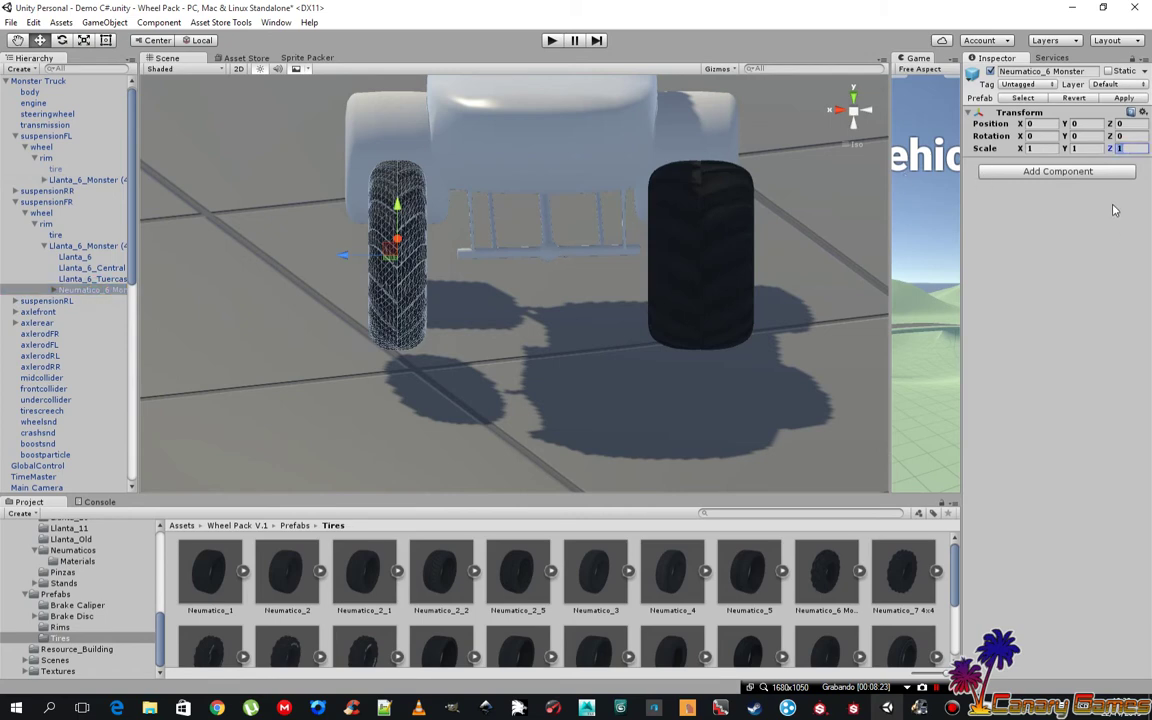
- Set the front-right Llanta_6_Monster rim's Scale Z to 0.55
left_click(45, 246)
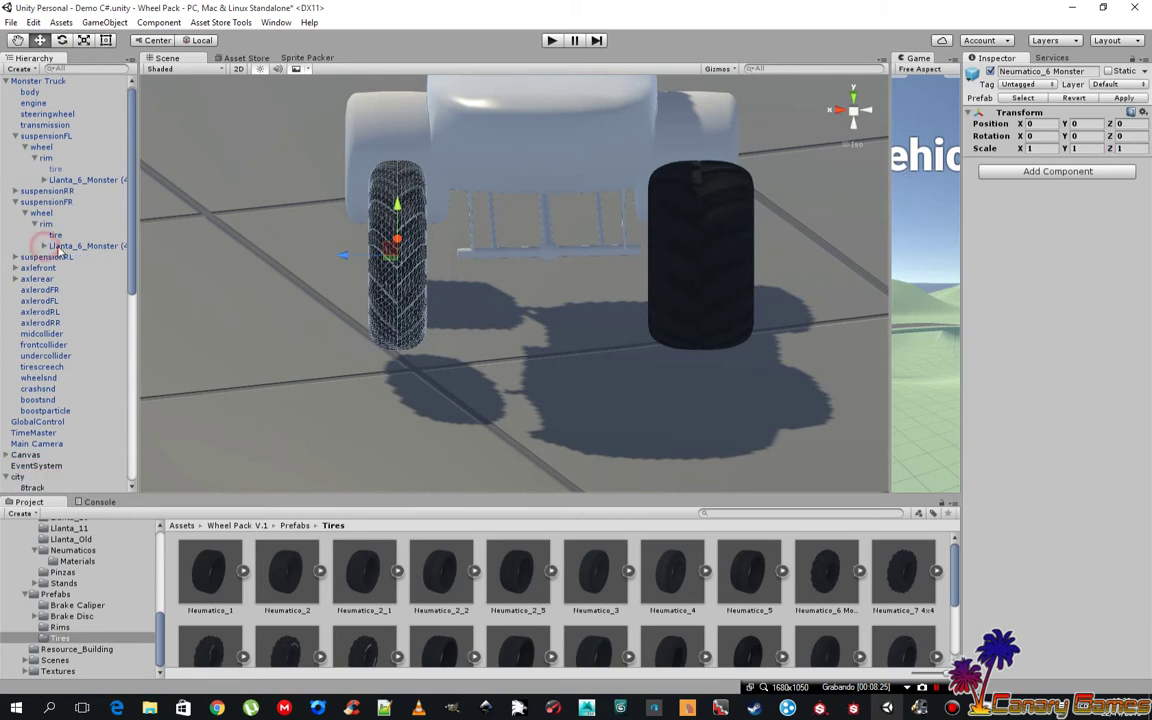
left_click(70, 246)
left_click(1120, 148)
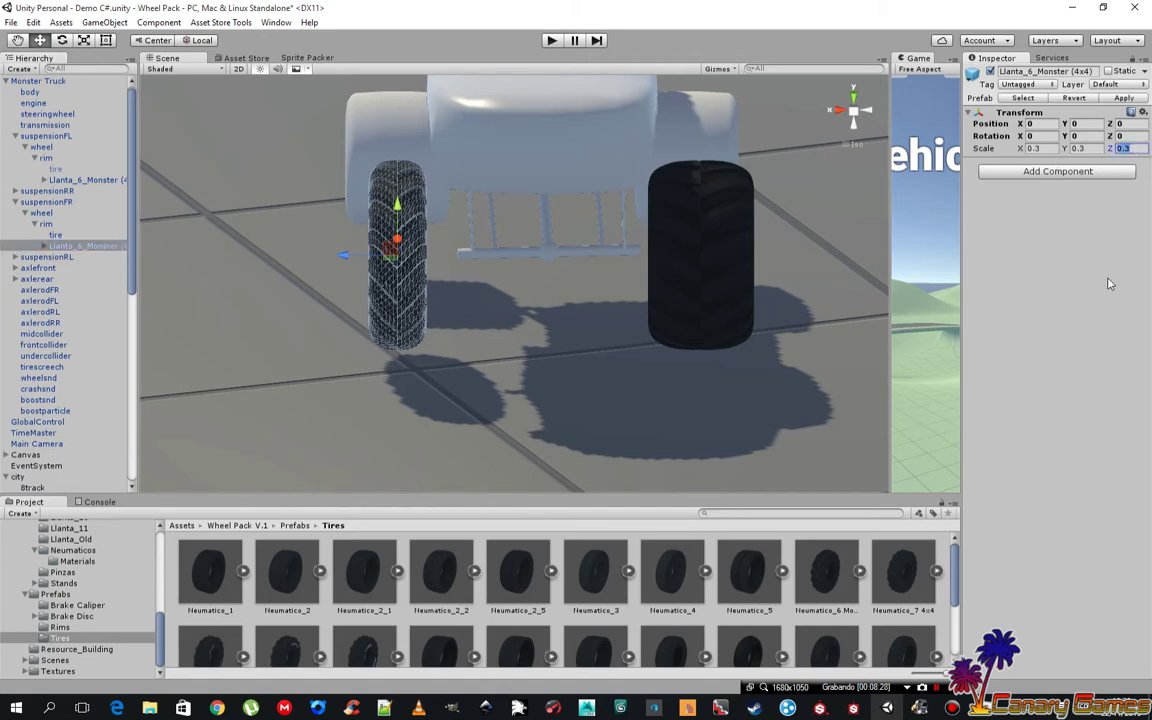
type("0.55")
mouse_move(475, 318)
left_mouse_down("alt")
mouse_move(592, 317)
mouse_move(604, 383)
mouse_move(588, 395)
mouse_move(747, 322)
mouse_move(245, 463)
mouse_move(526, 256)
mouse_move(504, 262)
mouse_move(580, 259)
left_mouse_up("alt")
left_click(548, 404)
scroll(504, 264, "down", 4)
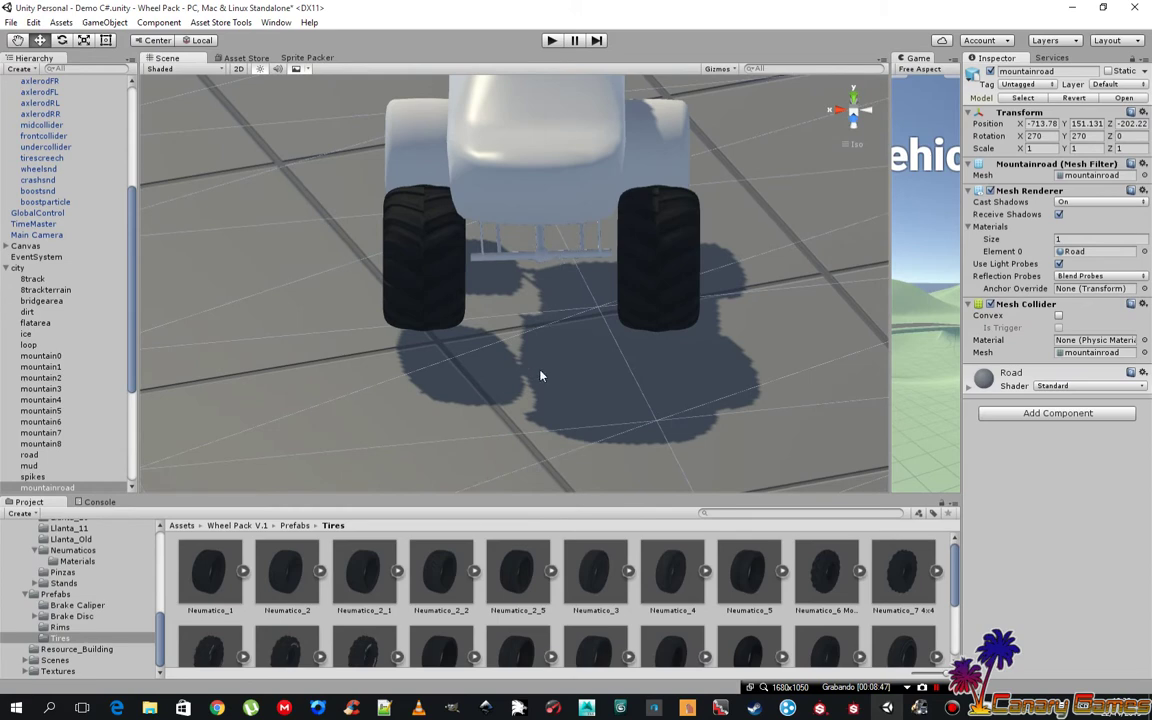
scroll(414, 285, "up", 2)
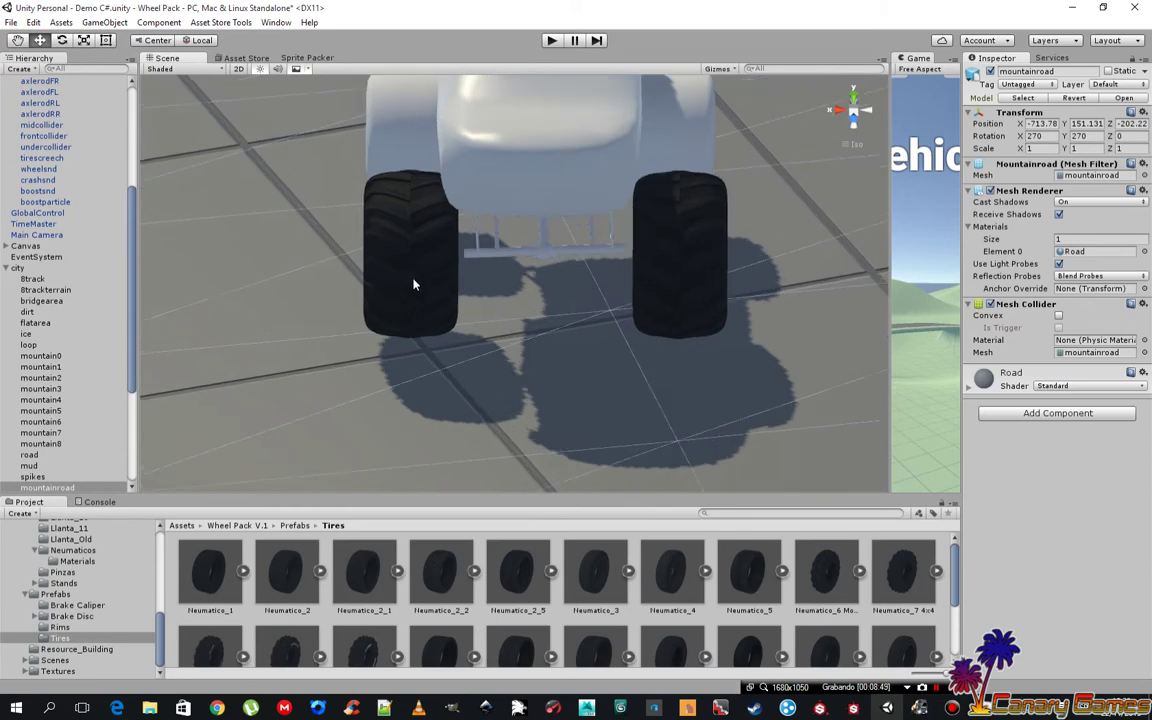
- Read the front-left suspension's Position X value of -1.21
left_click(408, 255)
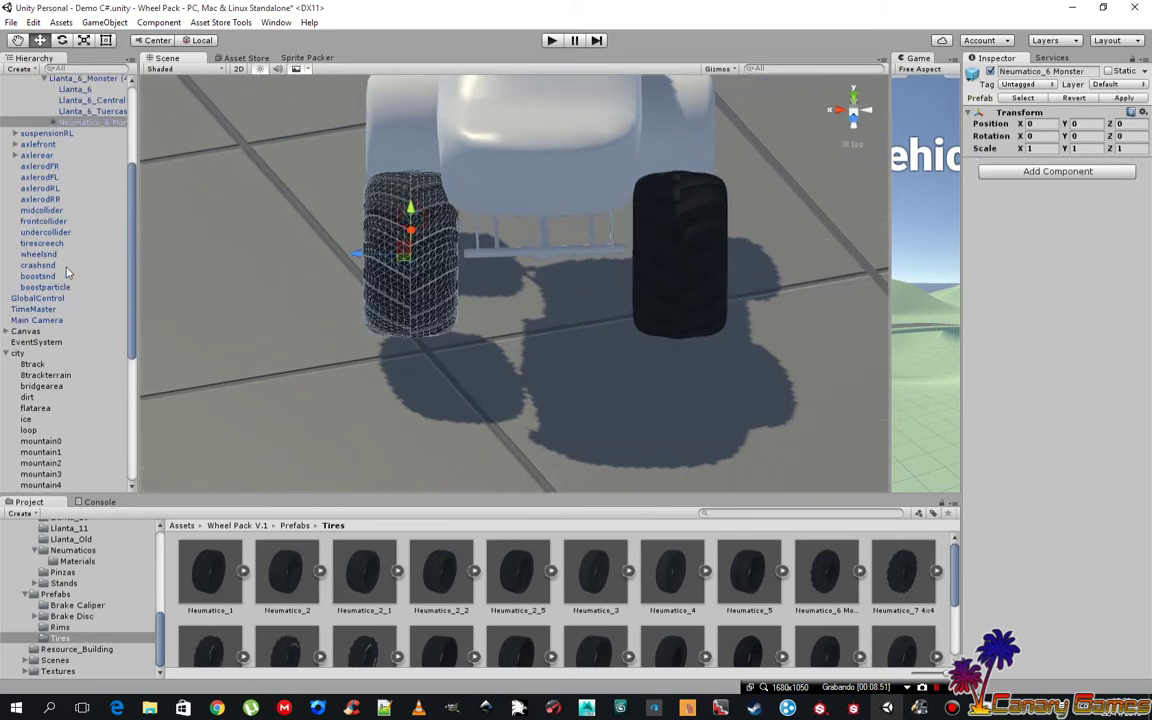
scroll(88, 261, "up", 2)
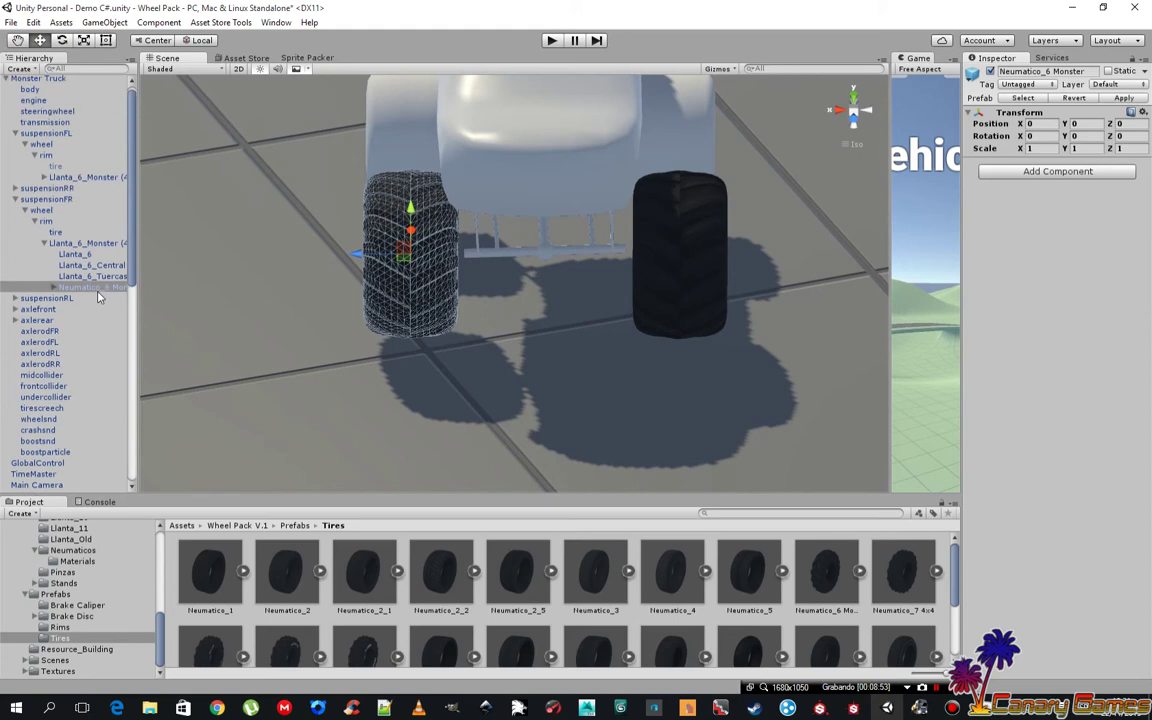
left_click(59, 200)
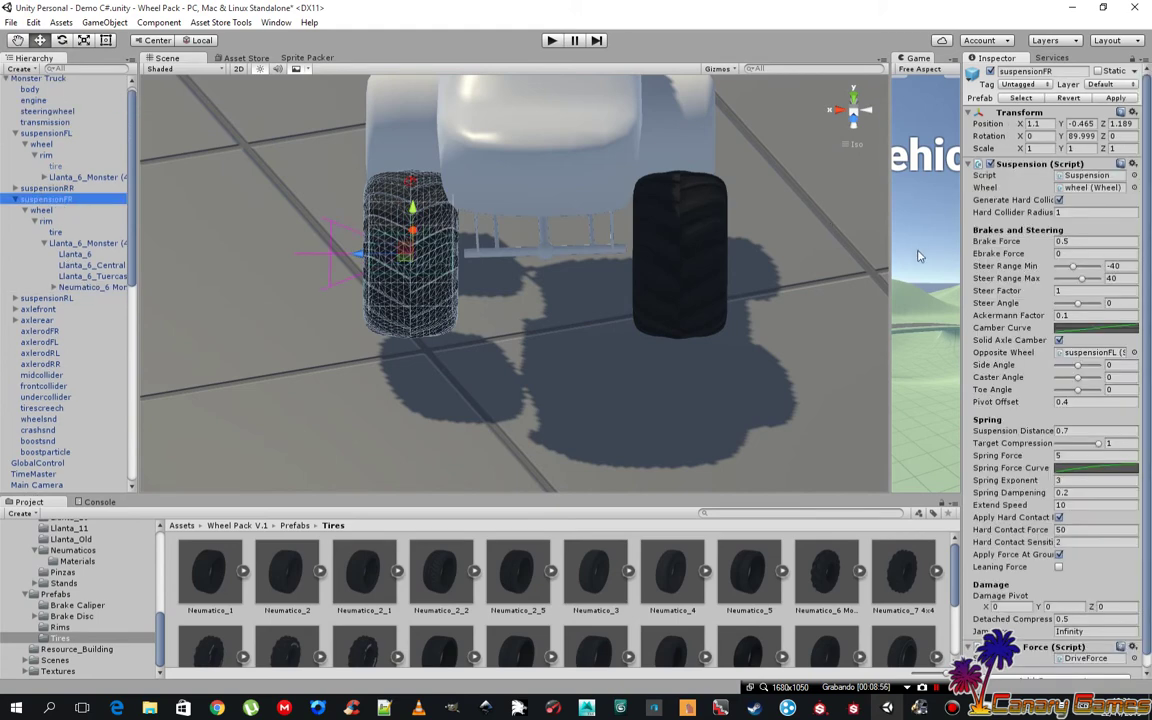
left_click(715, 261)
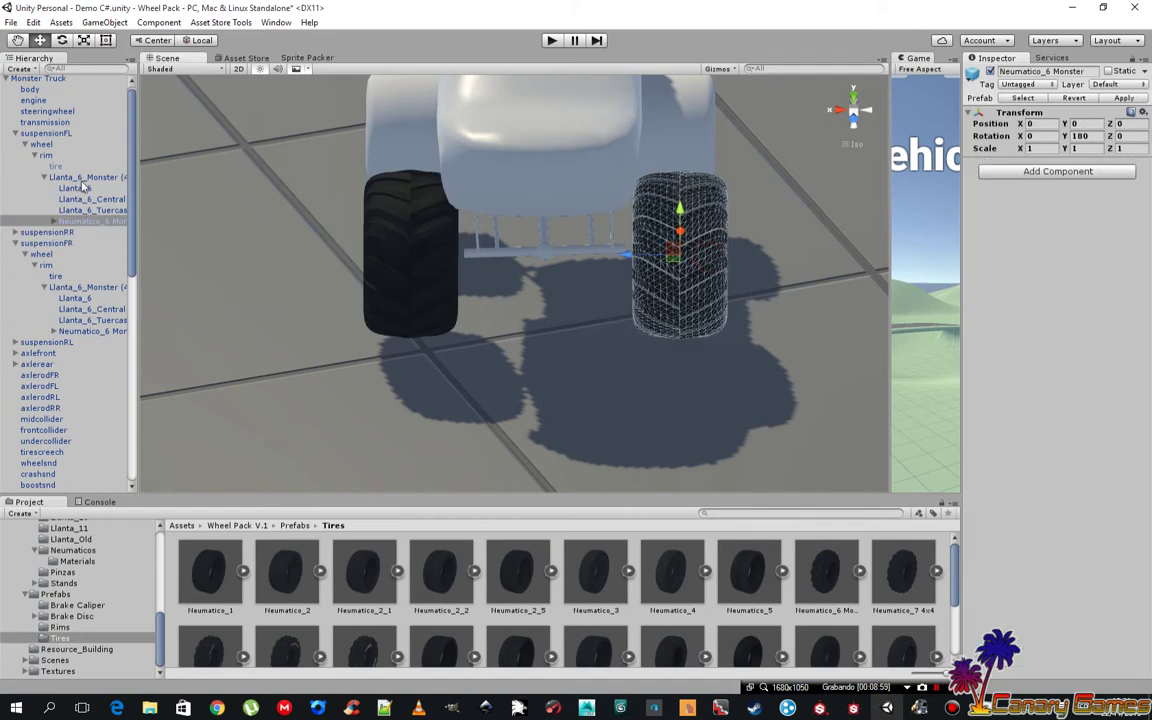
left_click(45, 133)
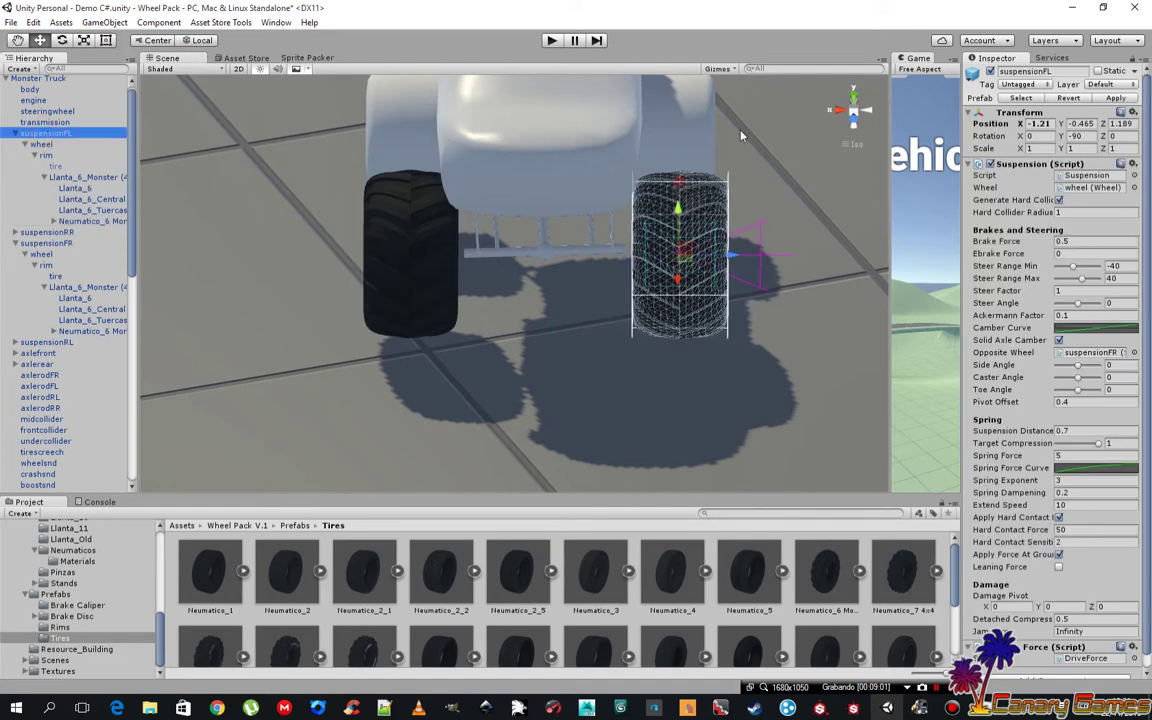
left_click(1040, 123)
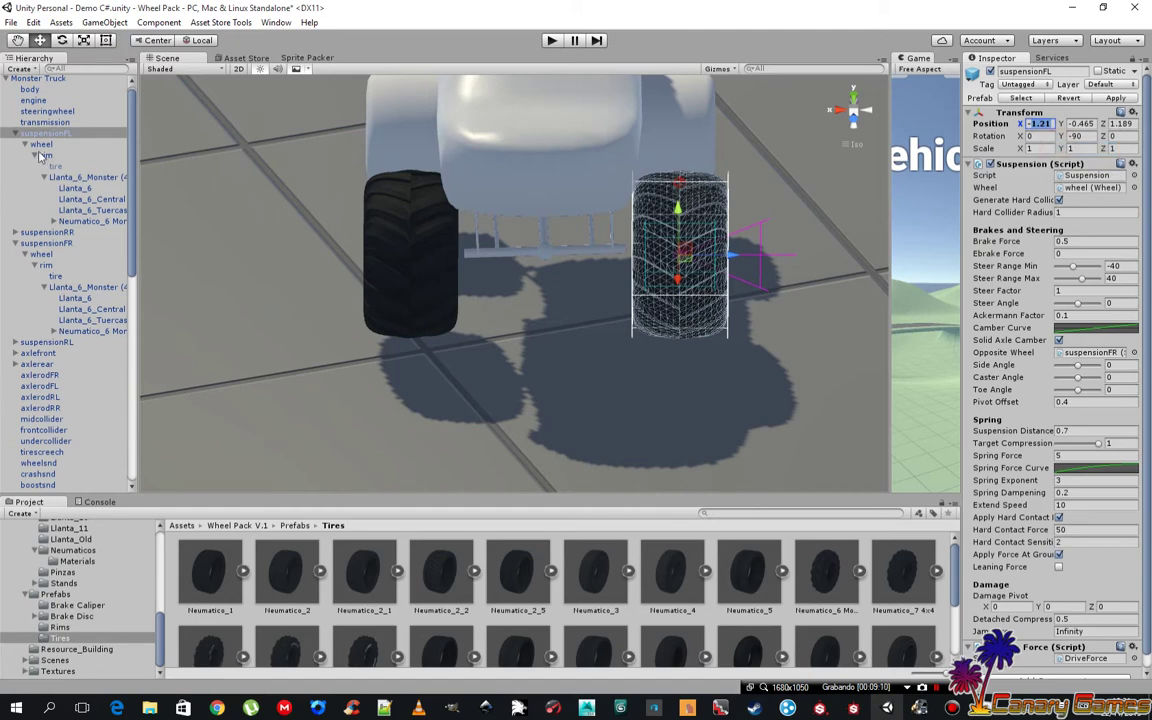
- Set suspensionFR's Position X to 1.21, mirroring the front-left suspension
left_click(445, 238)
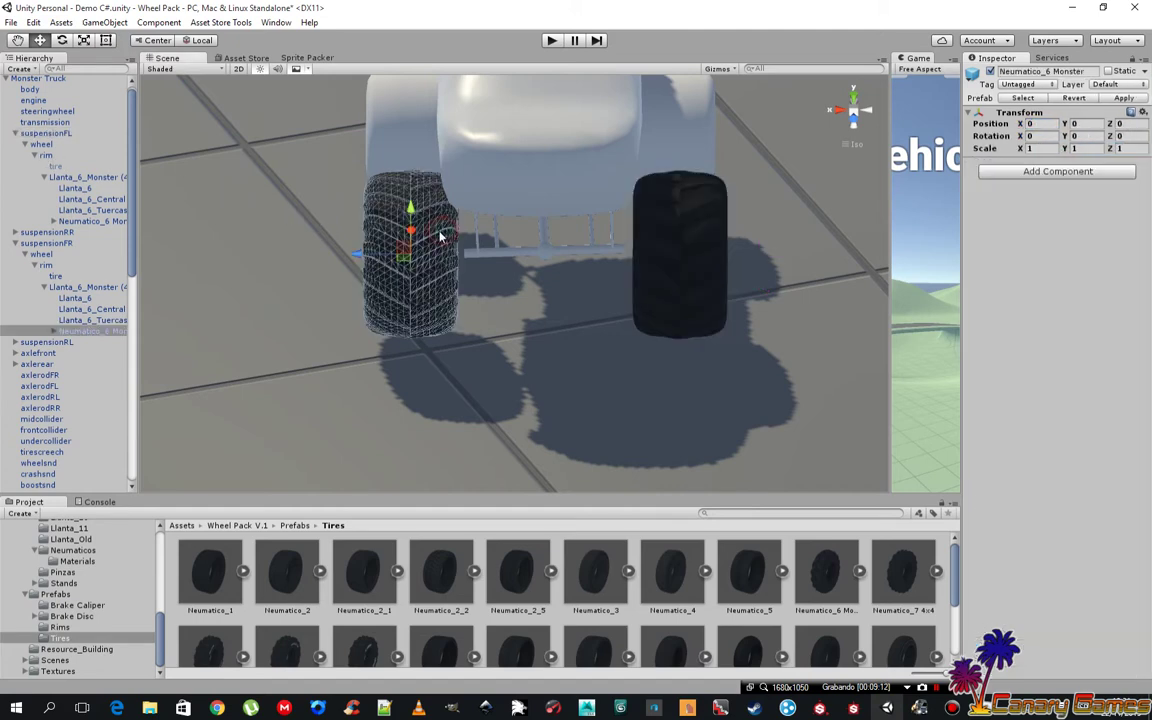
left_click(45, 242)
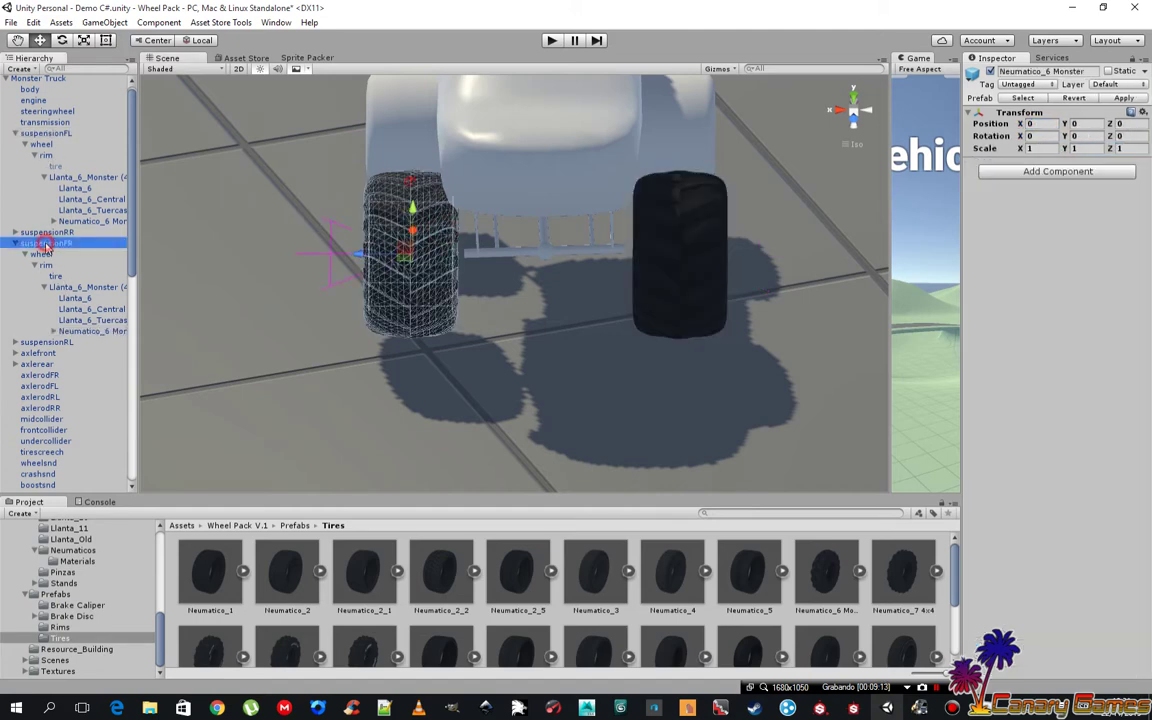
left_click(1034, 123)
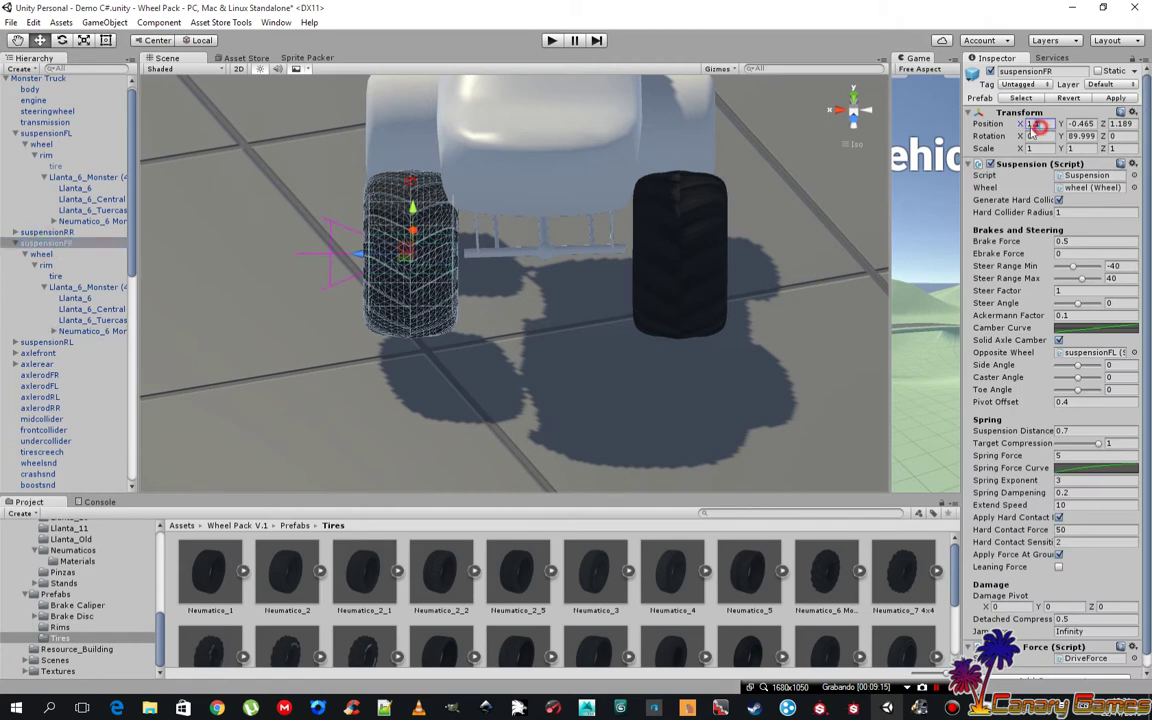
type("-1.21")
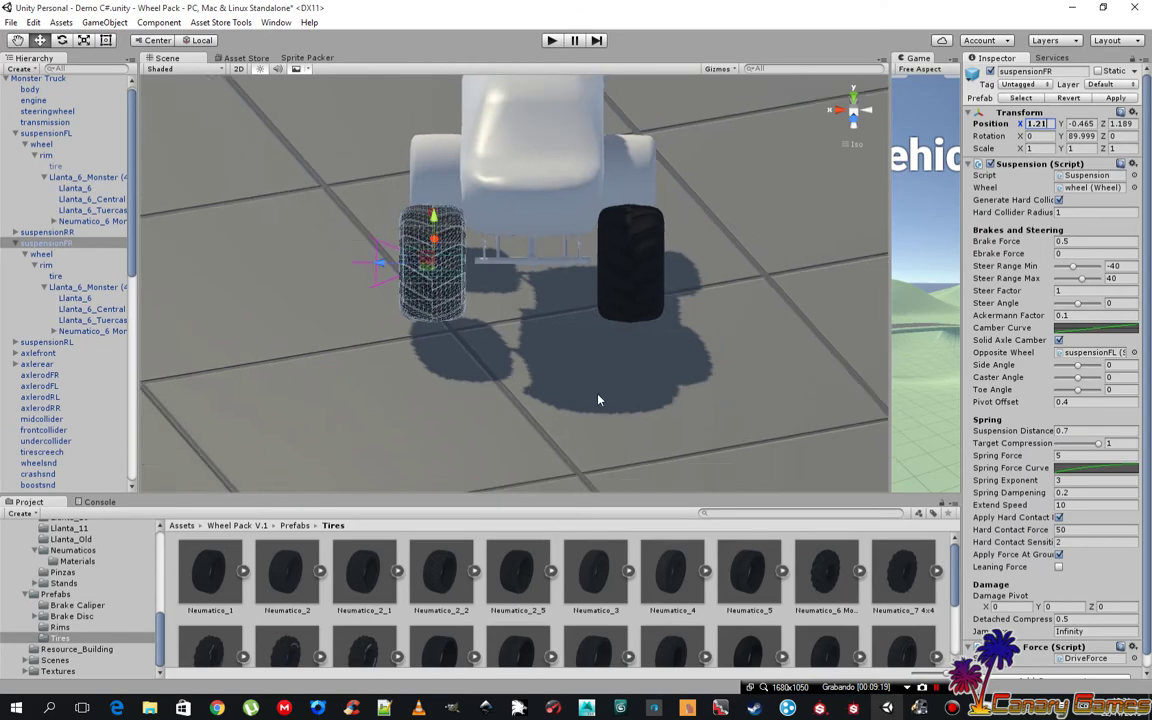
left_click(491, 406)
mouse_move(452, 405)
left_mouse_down("alt")
mouse_move(634, 373)
mouse_move(843, 565)
mouse_move(668, 379)
mouse_move(503, 427)
left_mouse_up("alt")
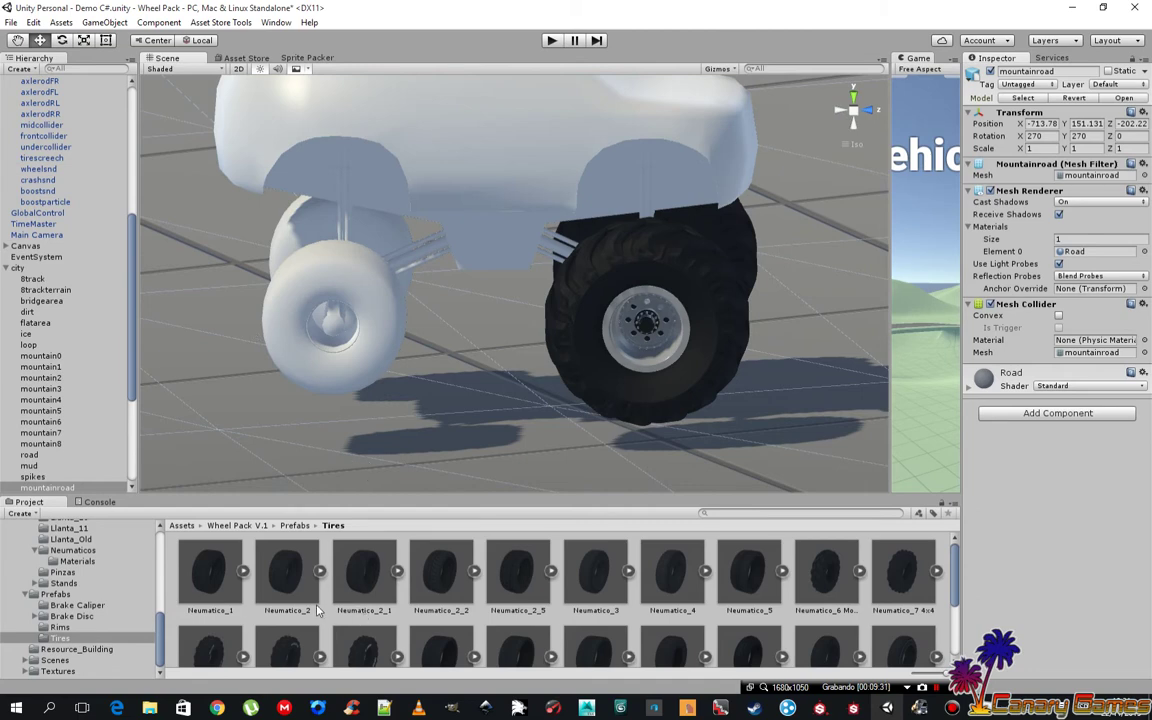
- Place a Llanta_6_Monster rim under the rear-right wheel's rim
left_click(80, 627)
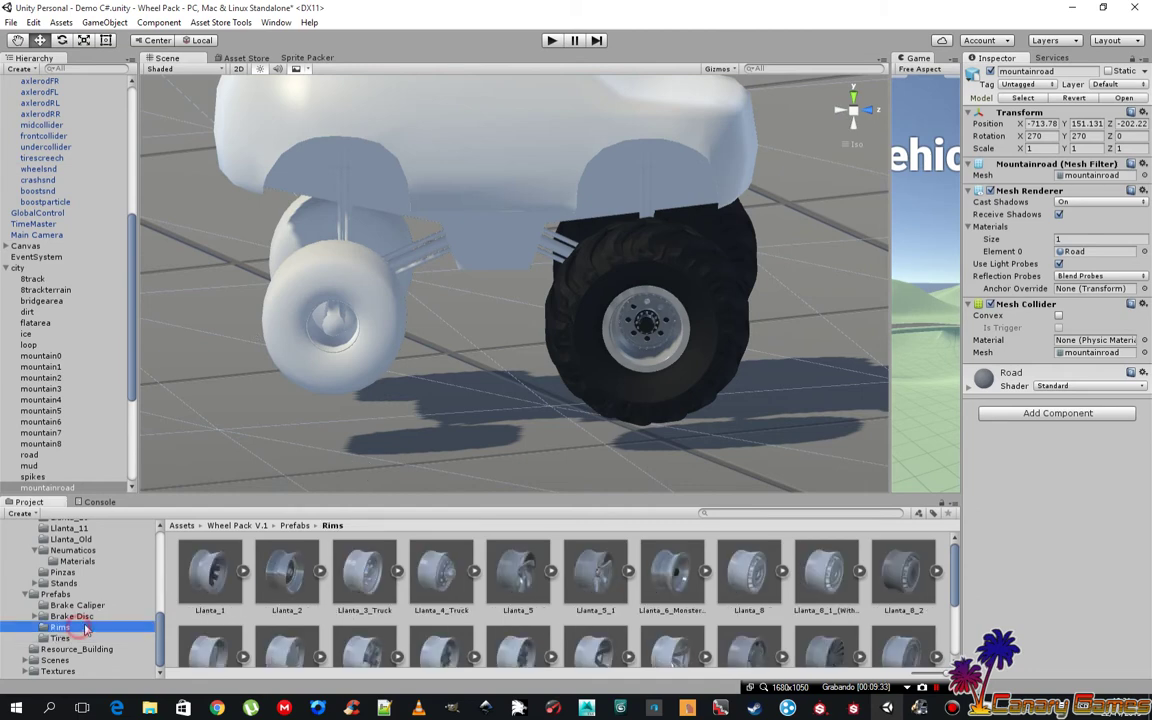
left_click(347, 323)
left_click(345, 323)
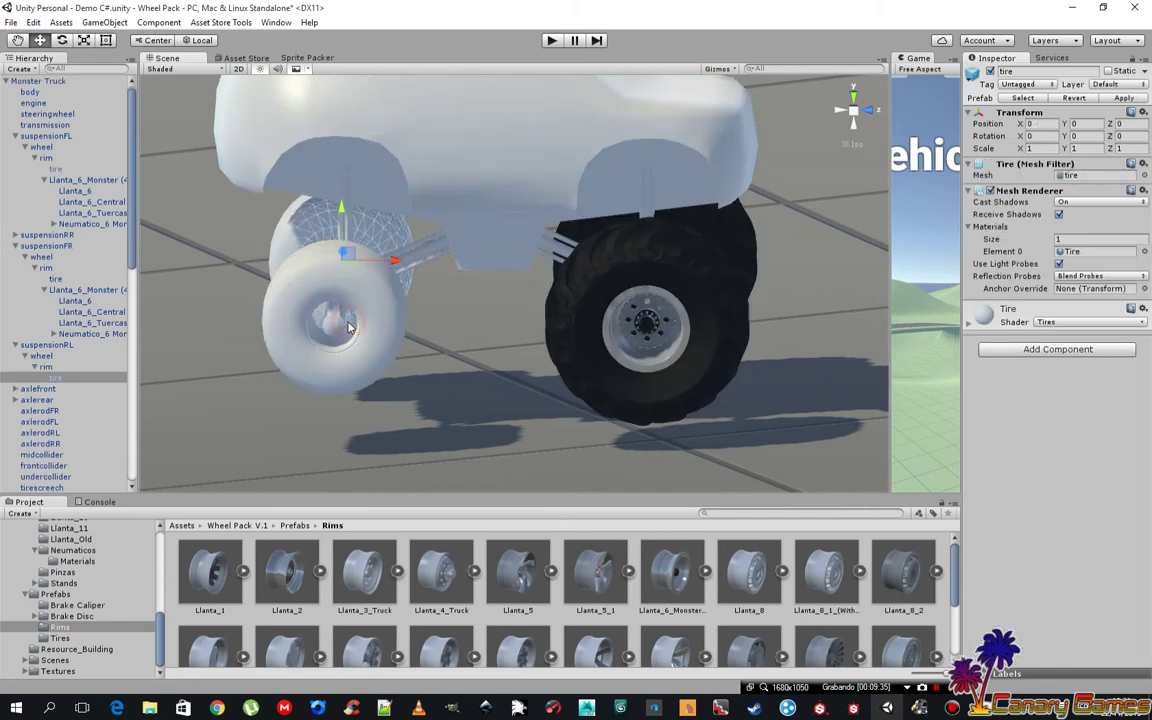
left_click(342, 322)
left_click(342, 323)
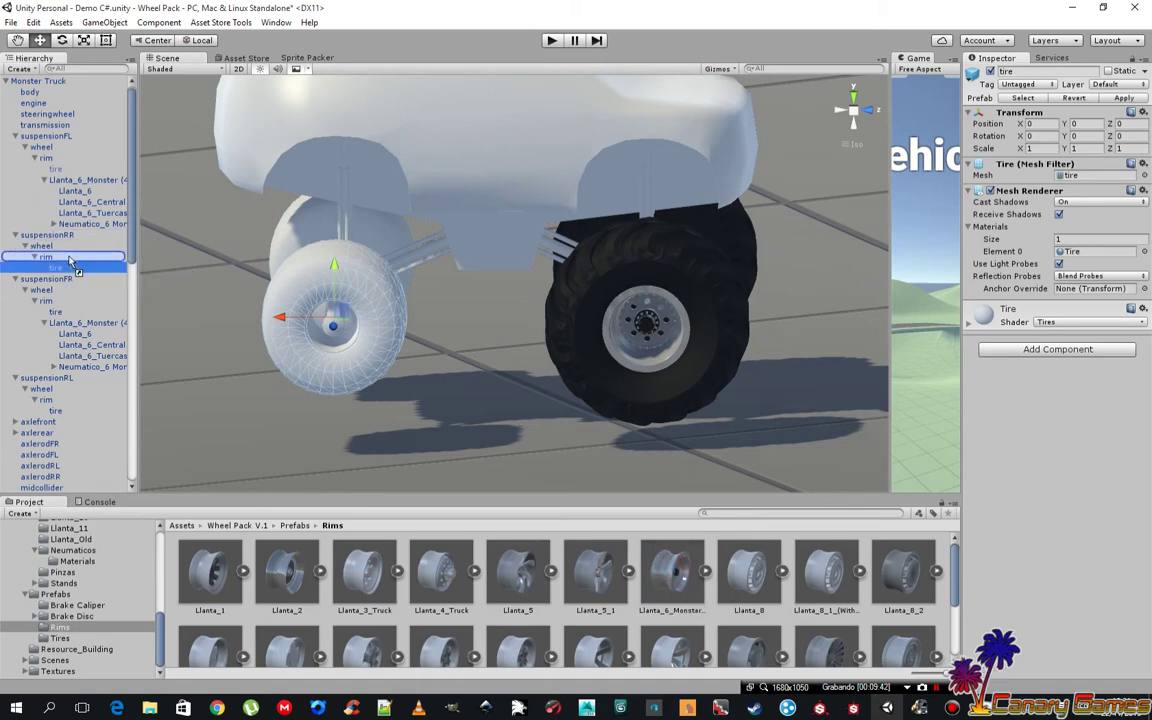
left_click_drag(672, 573, 70, 263)
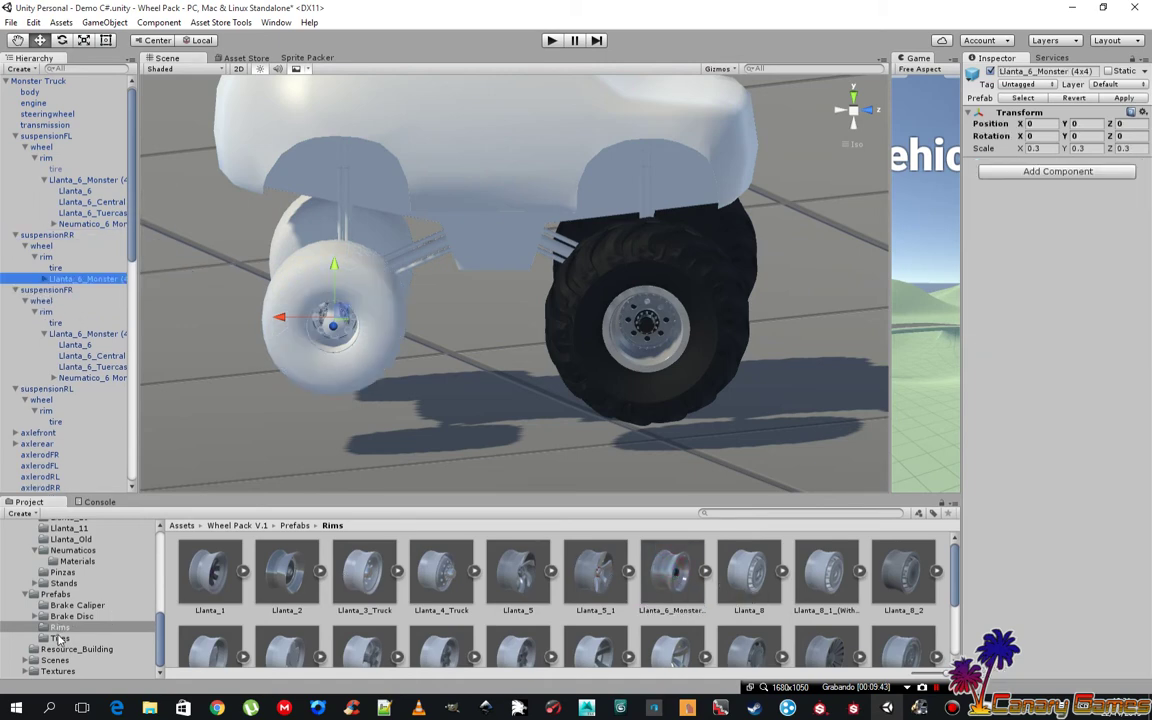
- Add a Neumatico_6 Monster tire under it and reset its Transform to full scale
left_click(59, 638)
left_click_drag(822, 573, 86, 281)
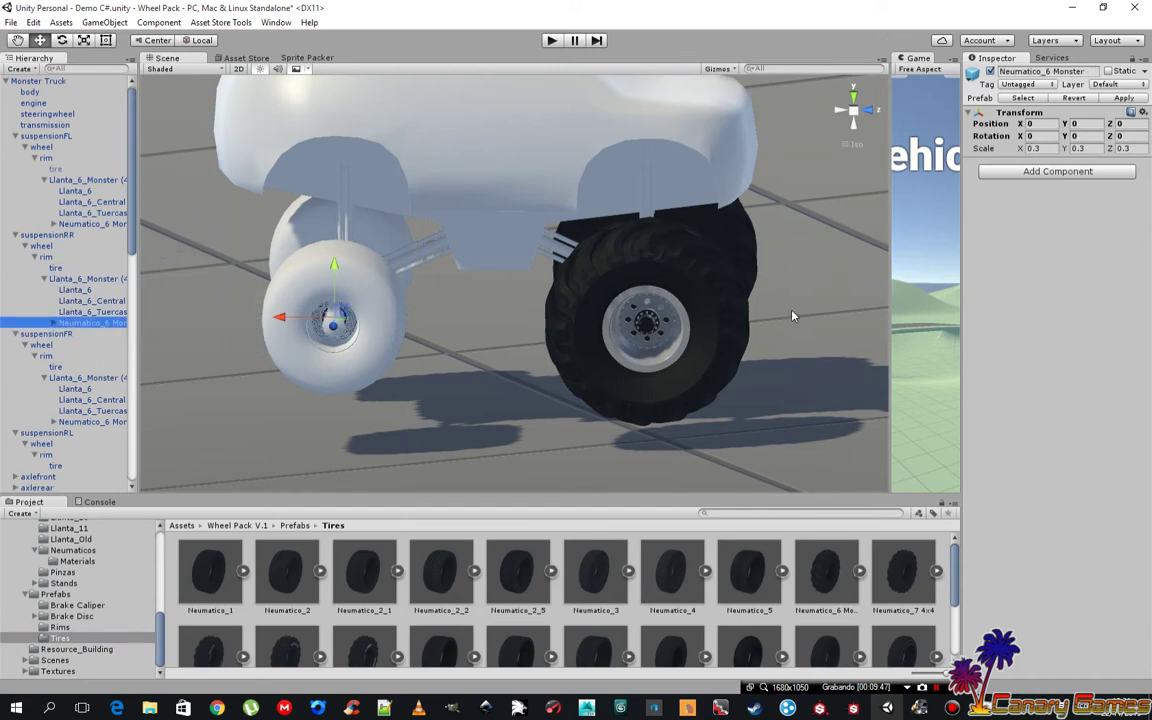
left_click(1146, 113)
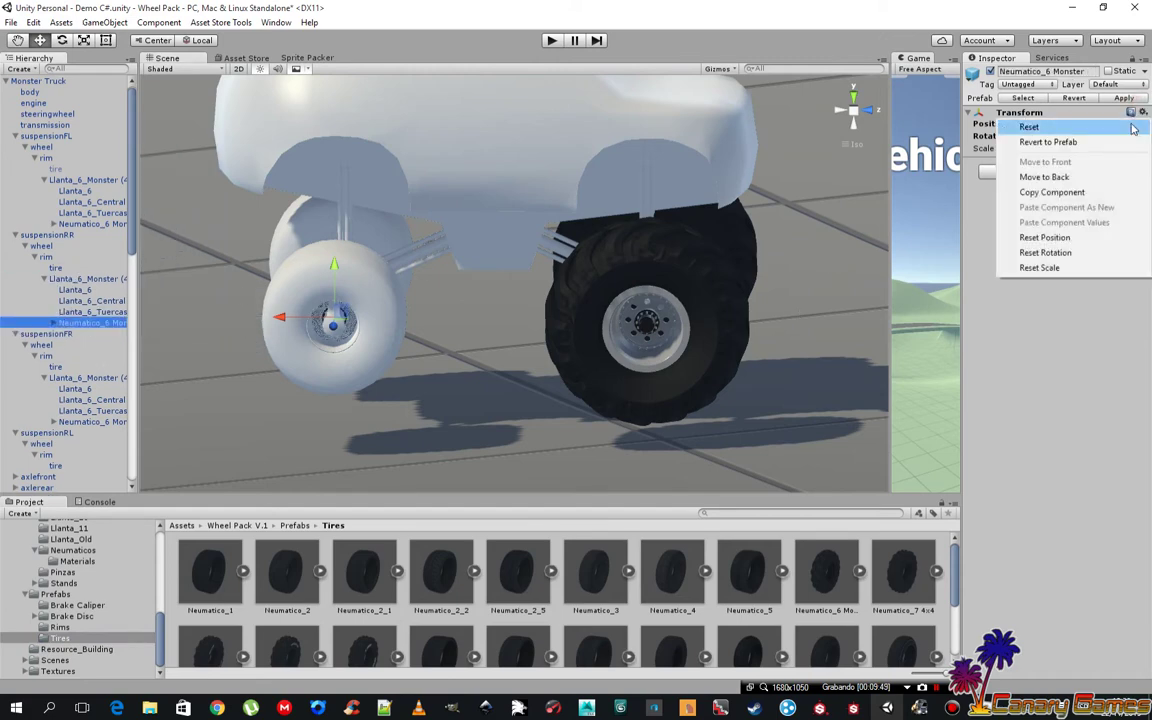
left_click(1015, 123)
left_click_drag(458, 315, 735, 328, "alt")
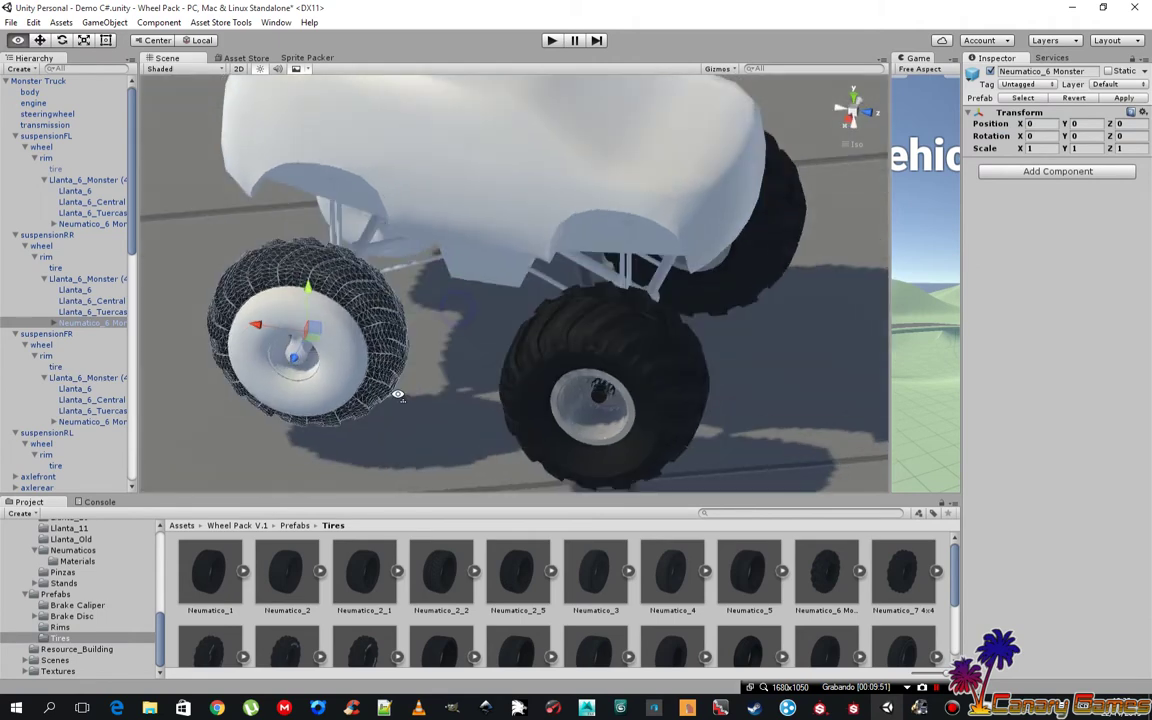
- Compare with the front-right rim and set the rear-right rim's Scale Z to 0.55
left_click(698, 325)
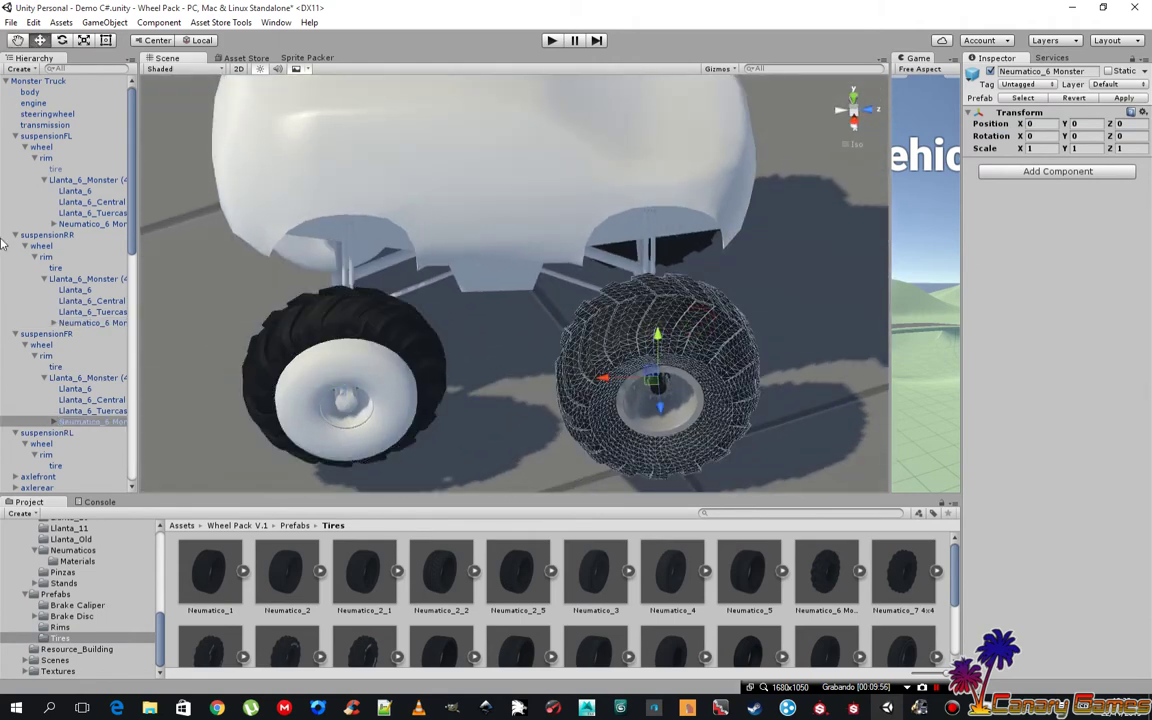
left_click(85, 378)
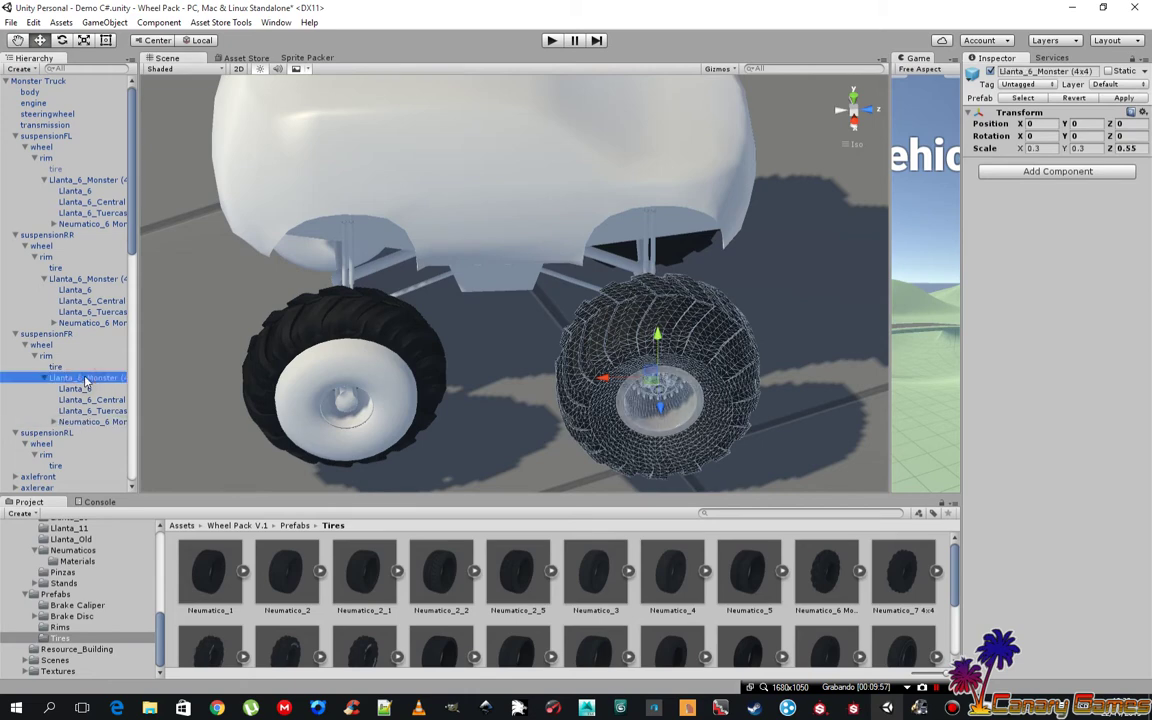
left_click(309, 350)
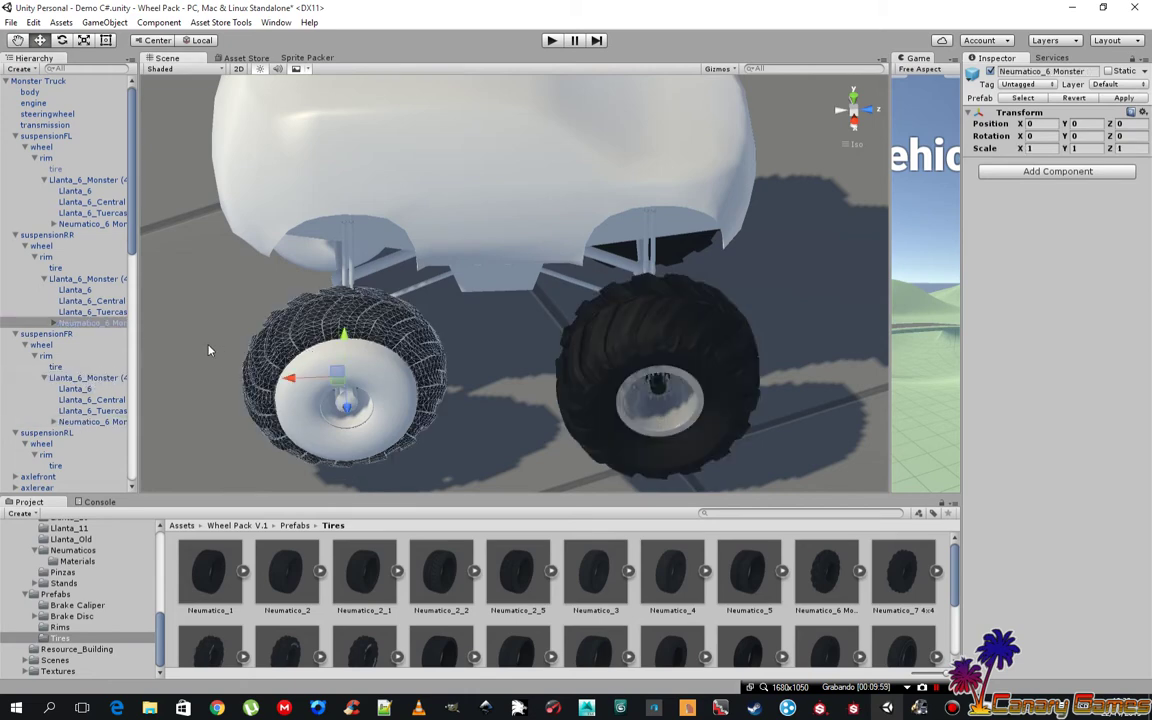
left_click(56, 267)
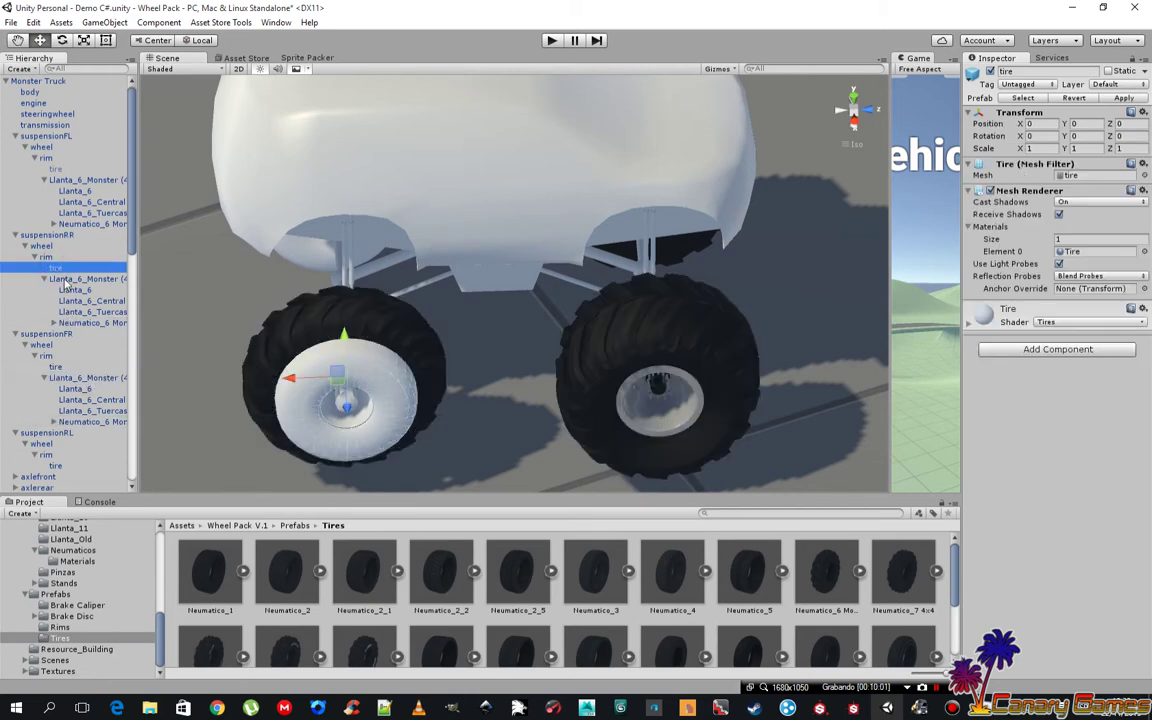
left_click(66, 280)
left_click(1123, 148)
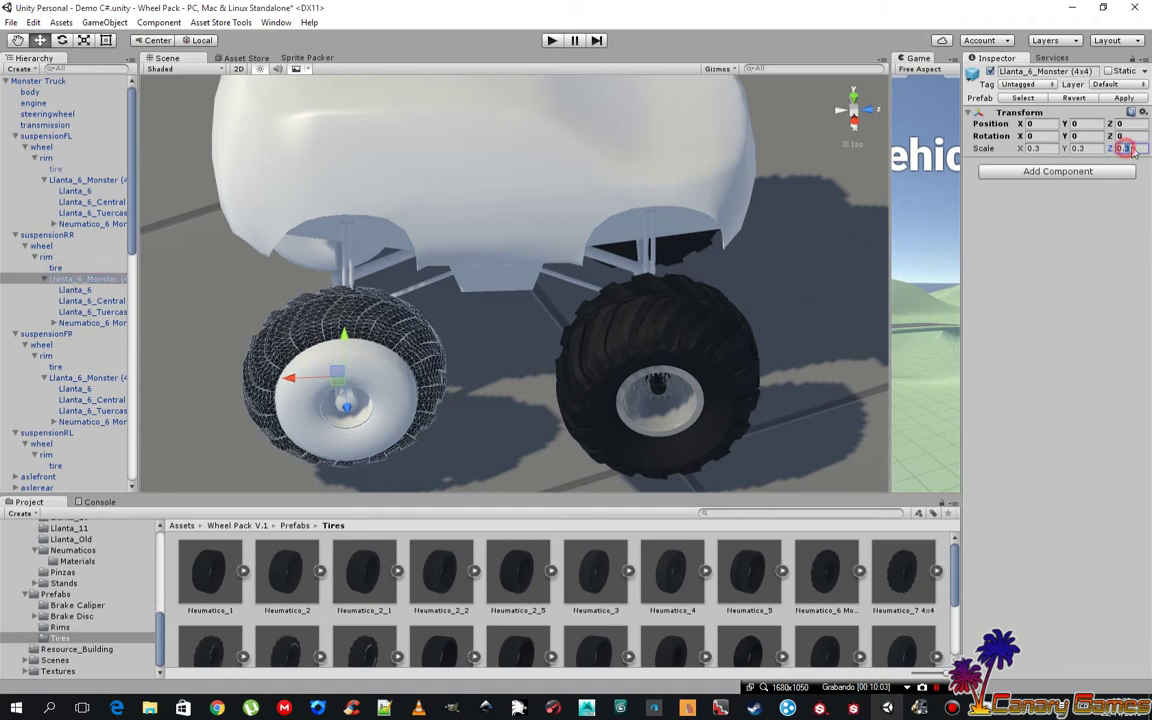
type("0.55")
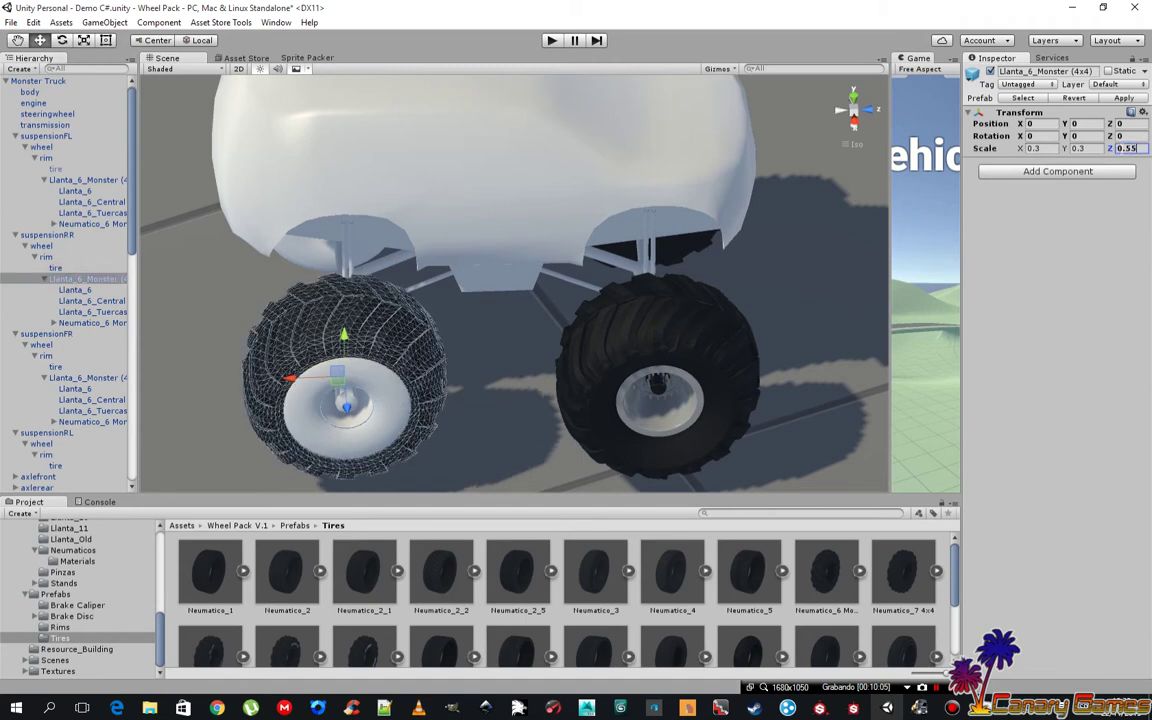
left_click_drag(287, 391, 650, 322, "alt")
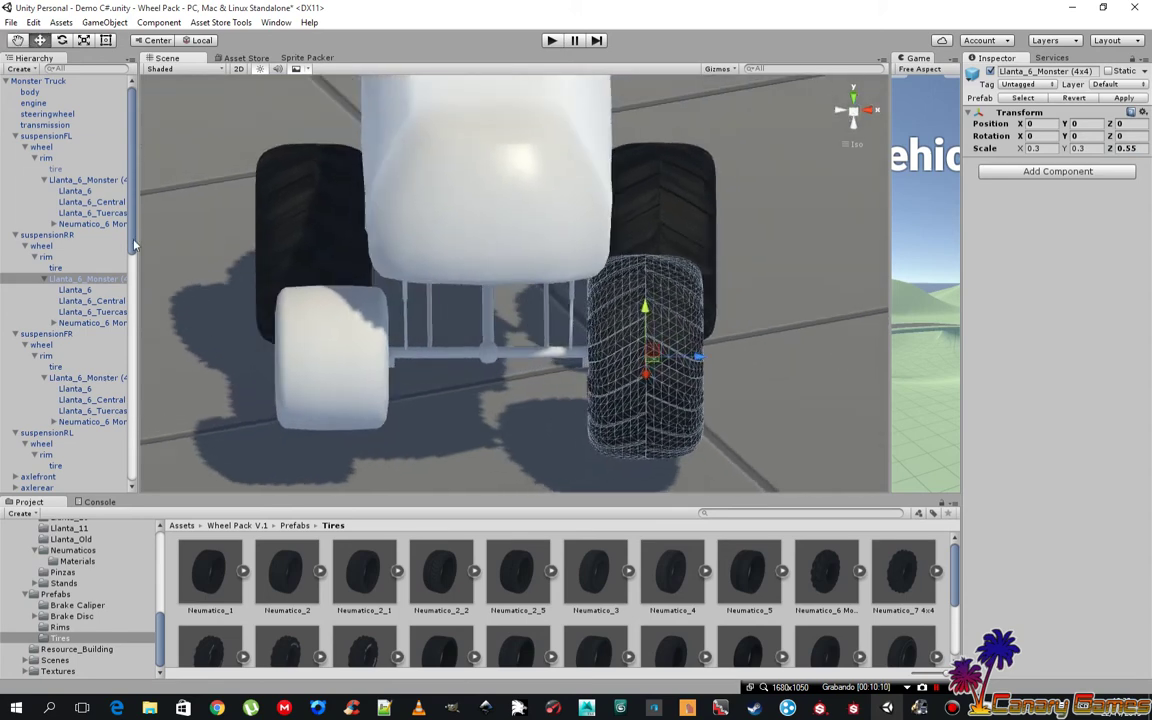
left_click(47, 236)
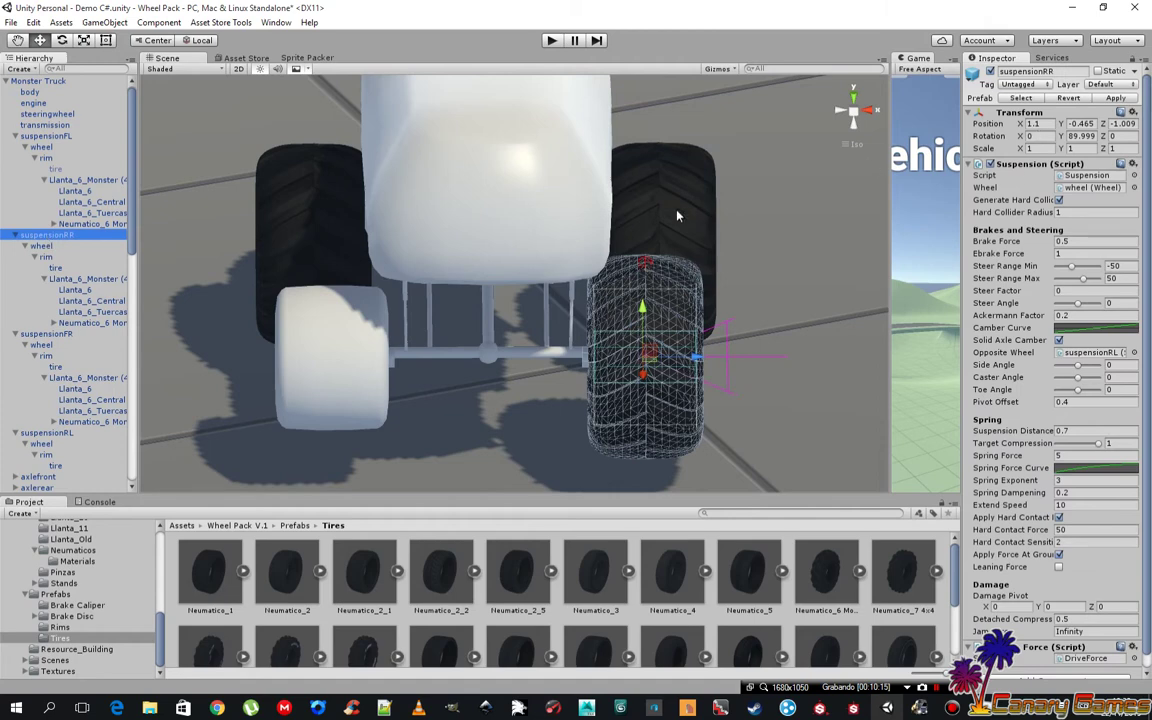
- Copy suspensionFL's Position X and set suspensionRR's Position X to 1.21
left_click(45, 136)
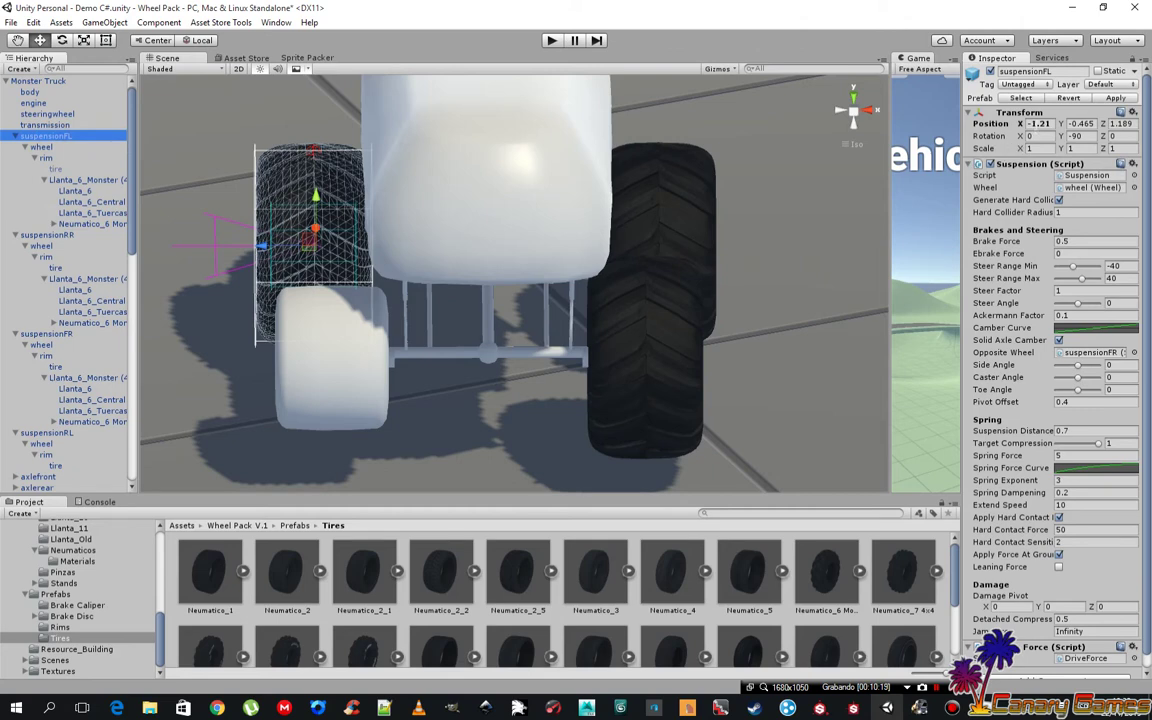
left_click(1038, 123)
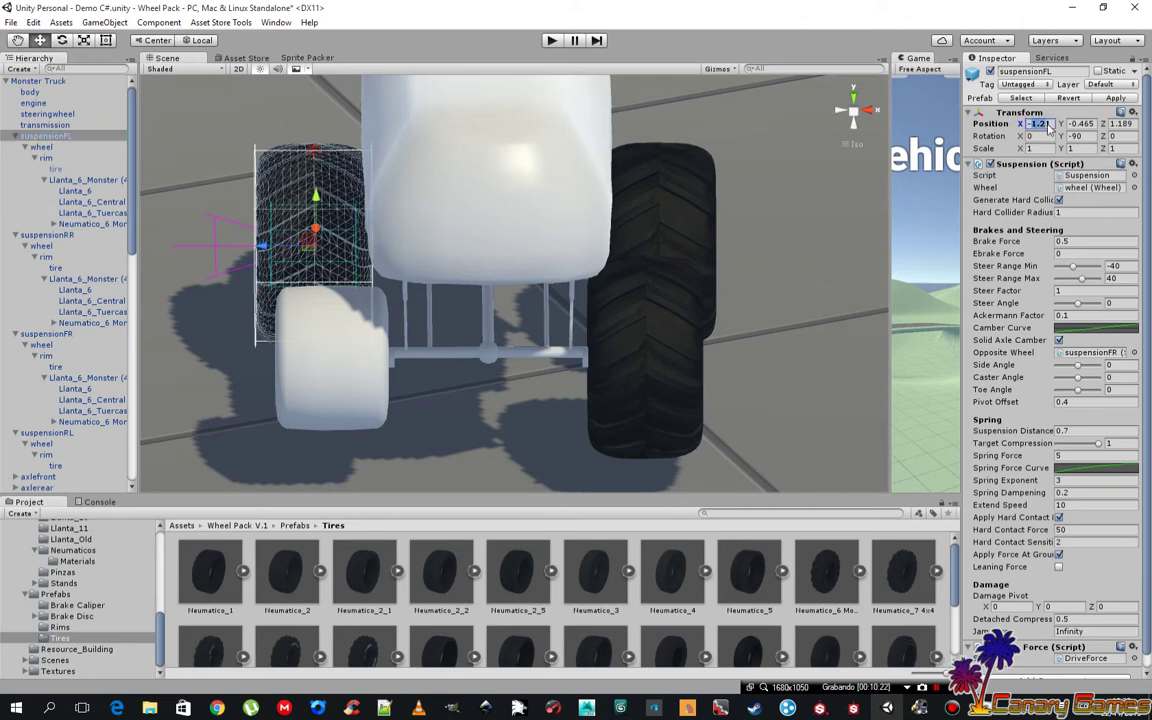
right_click(1038, 123)
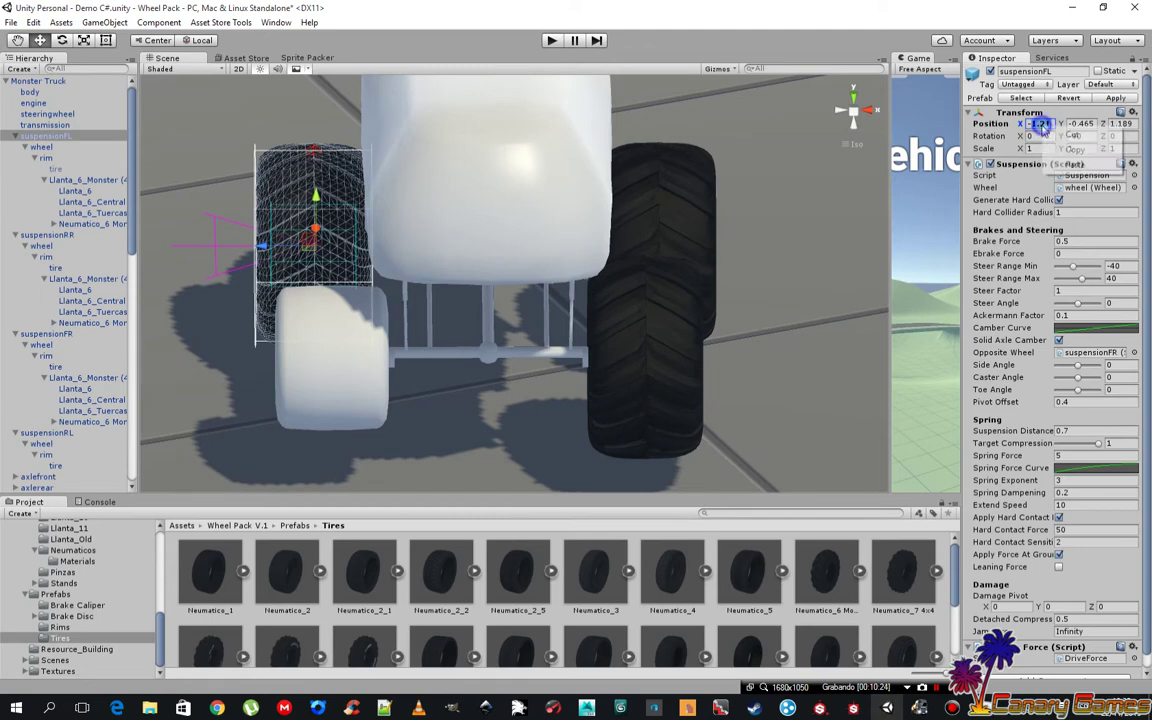
left_click(642, 413)
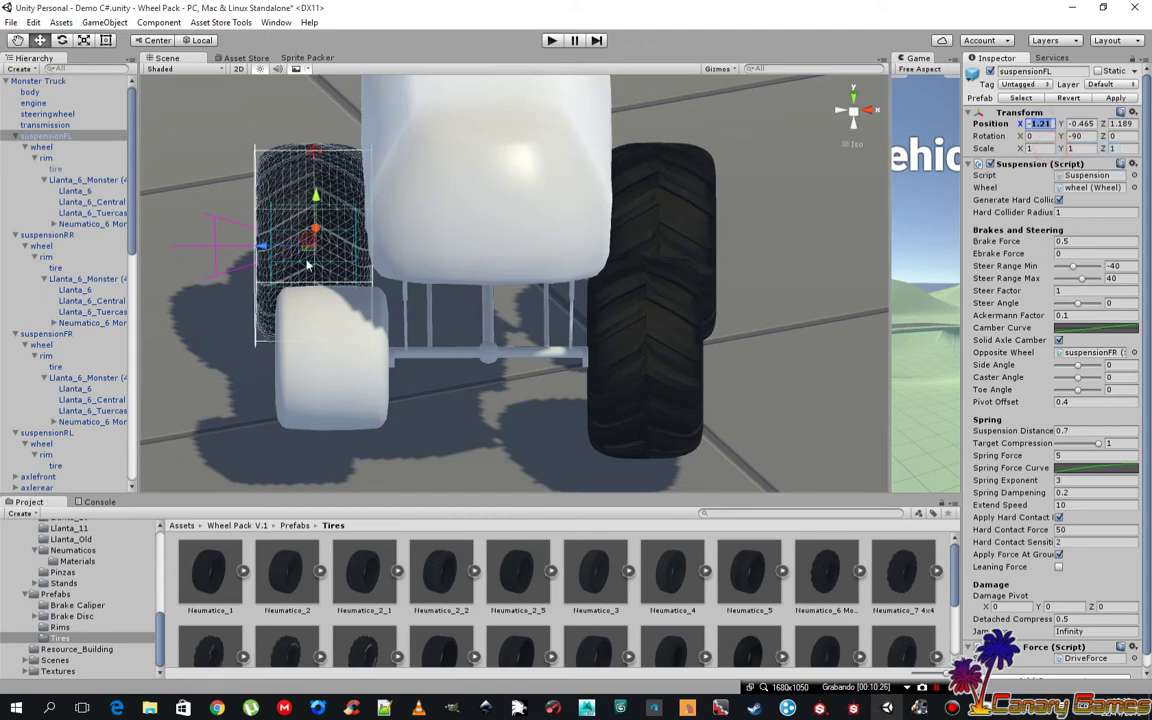
left_click(45, 235)
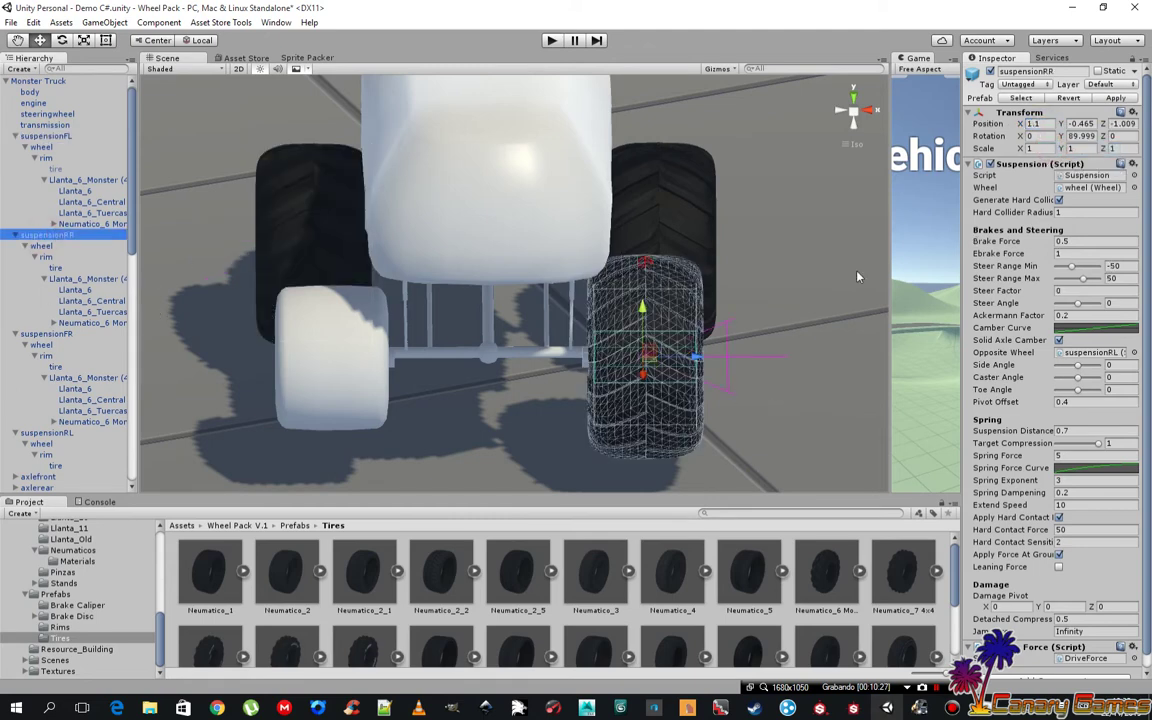
left_click(1033, 123)
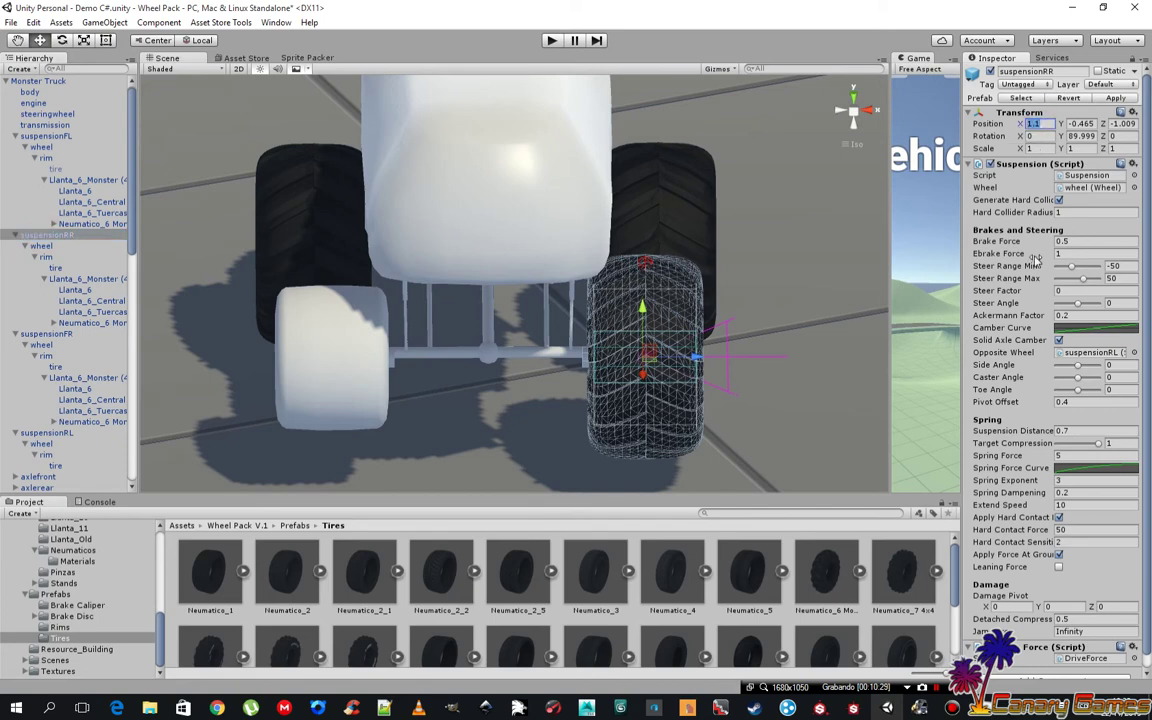
type("1.21")
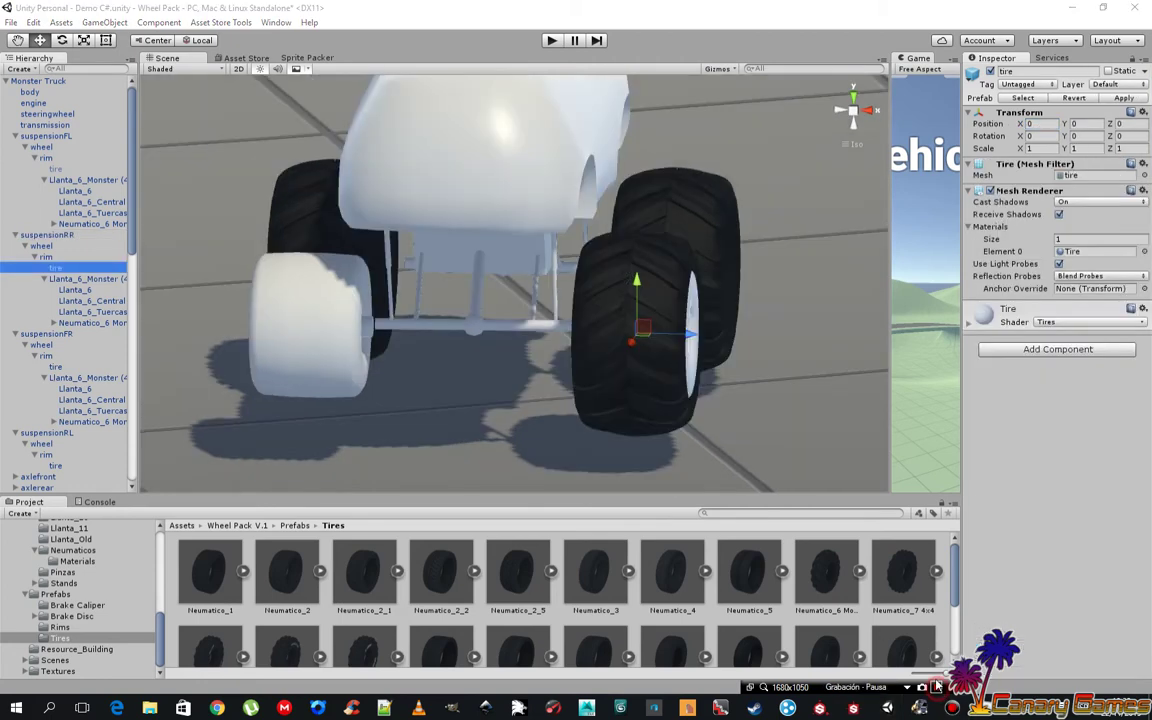
key("ctrl+z")
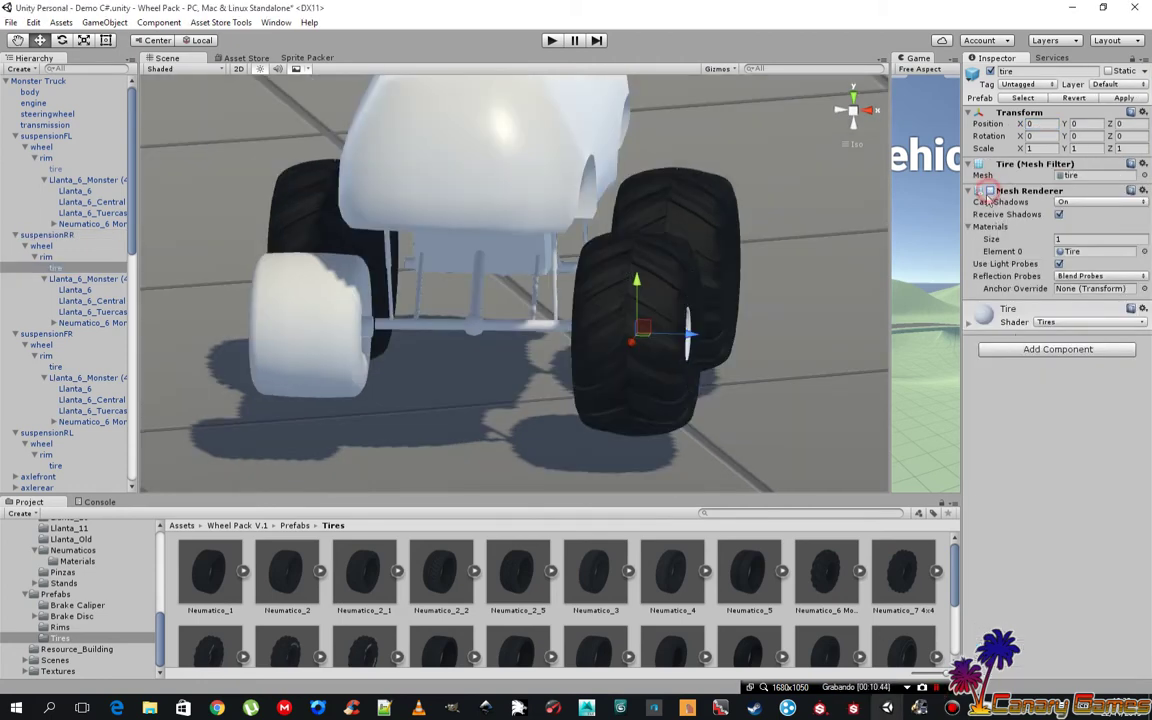
left_click_drag(600, 400, 366, 421, "alt")
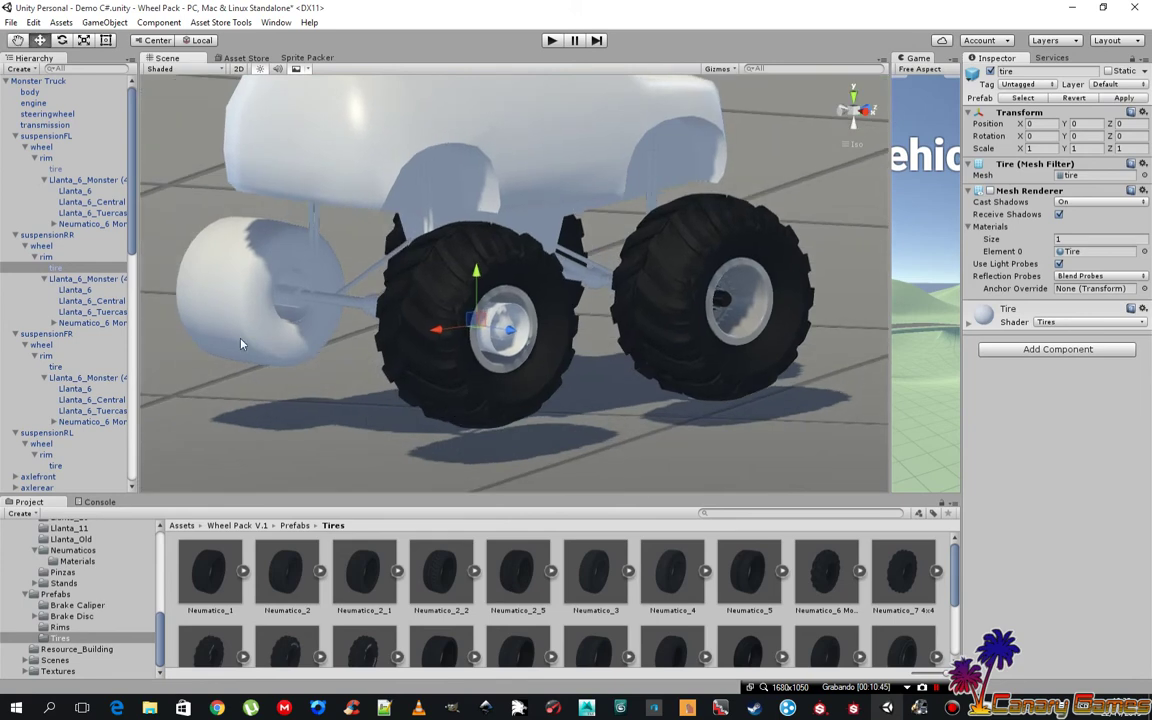
left_click(46, 256)
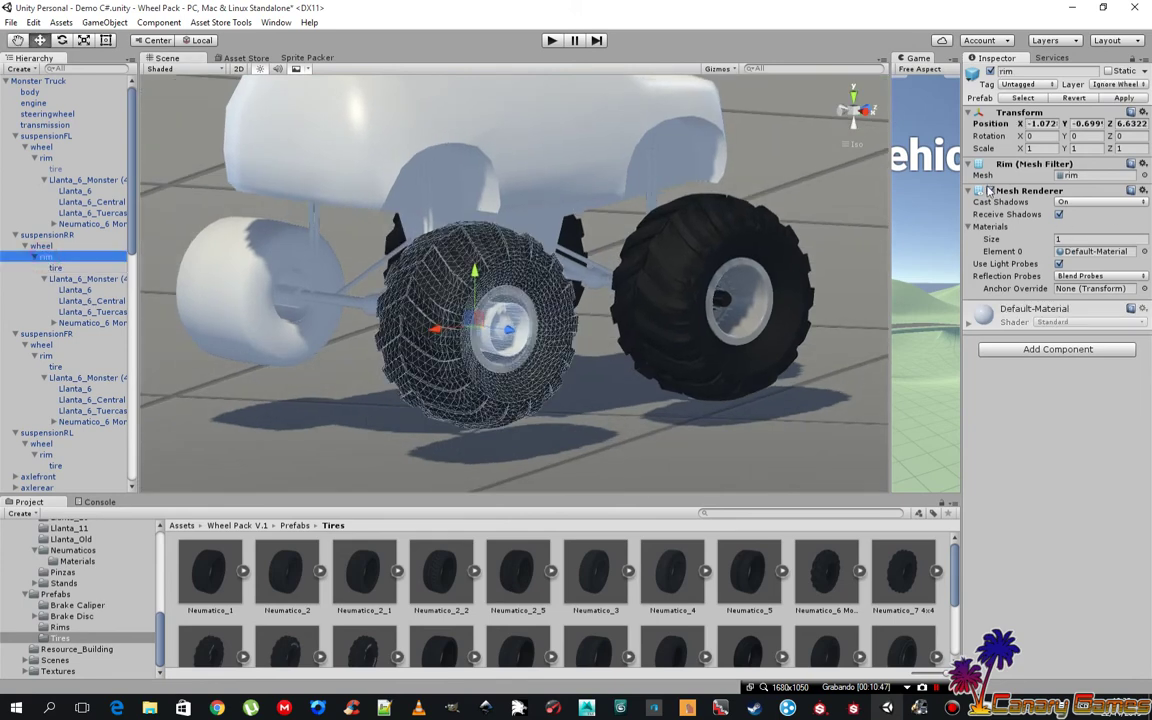
mouse_move(517, 319)
left_mouse_down("alt")
mouse_move(405, 330)
mouse_move(870, 378)
left_mouse_up("alt")
left_click_drag(452, 397, 683, 395, "alt")
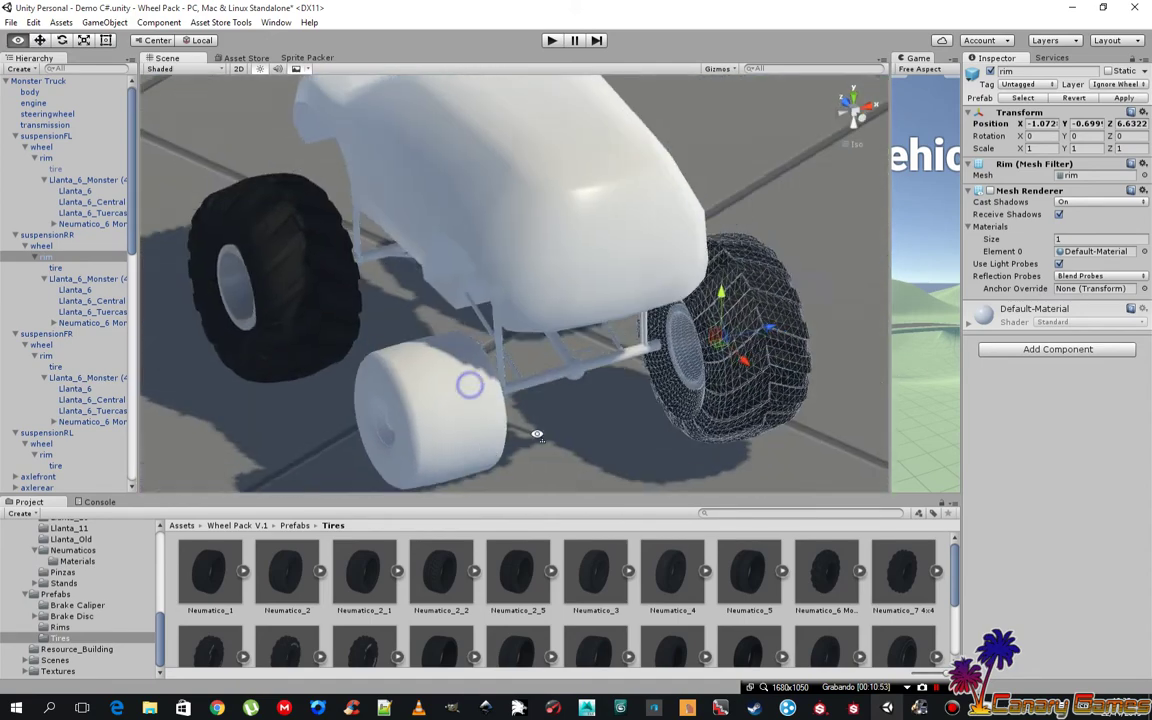
- Drop Llanta_6_Monster onto suspensionRL's rim and nest Neumatico_6 Monster inside it
left_click(639, 378)
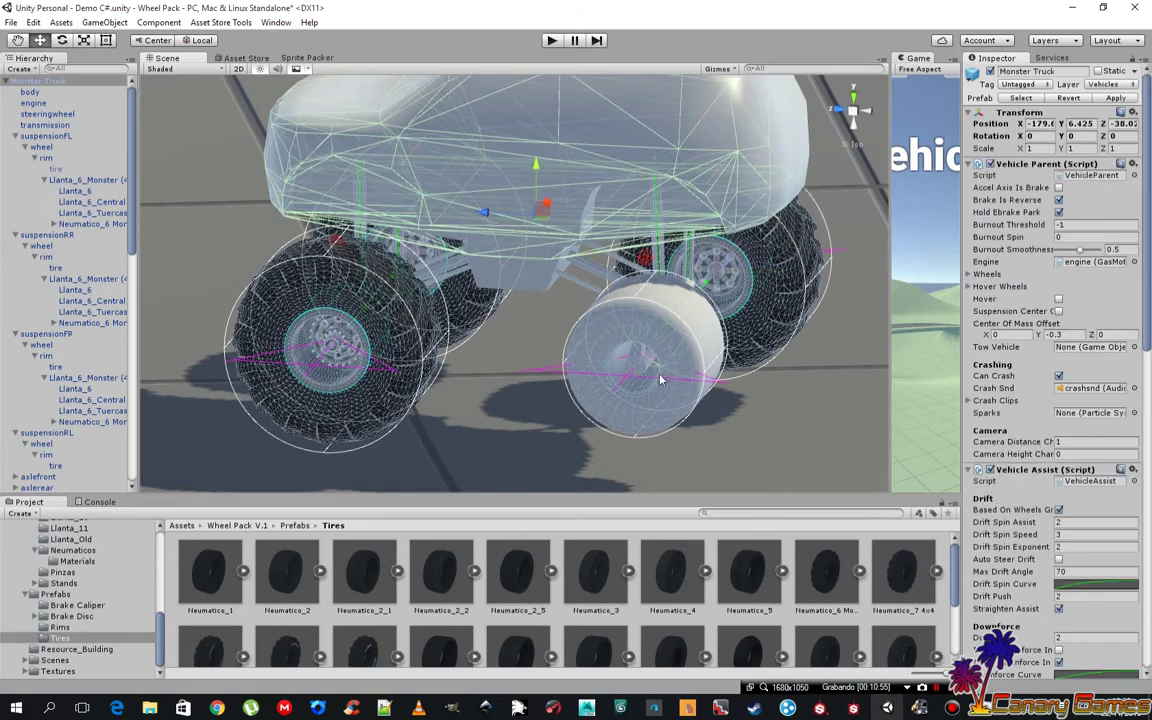
left_click(639, 378)
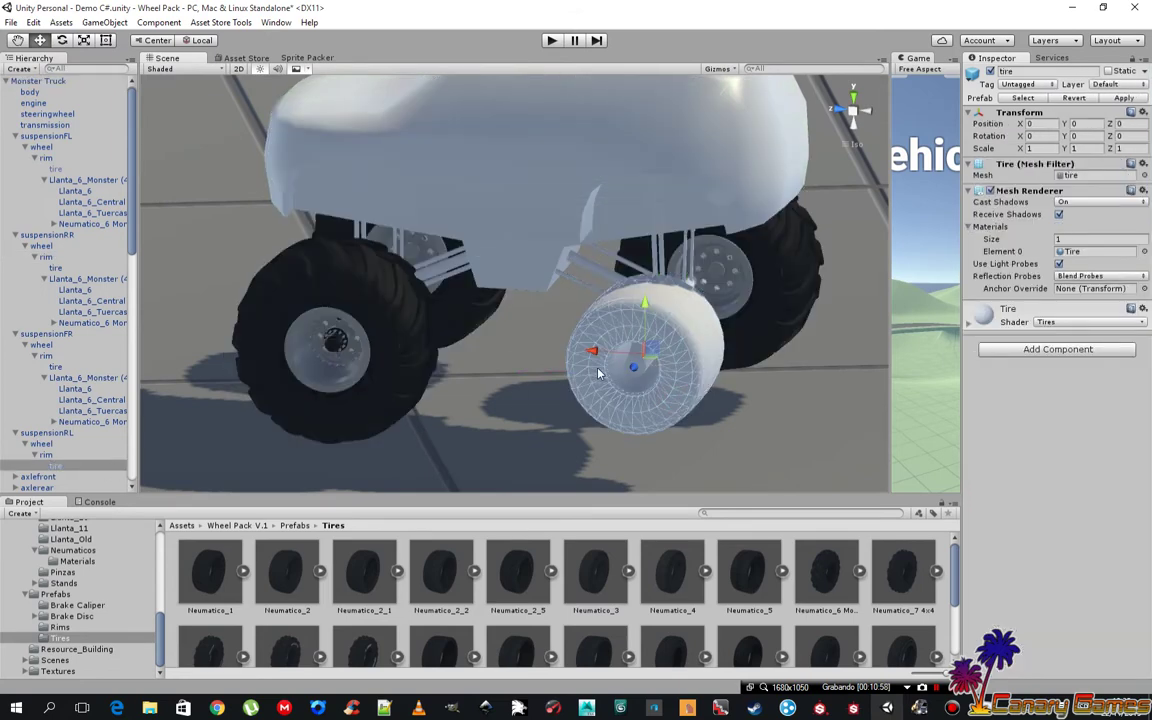
scroll(90, 386, "down", 3)
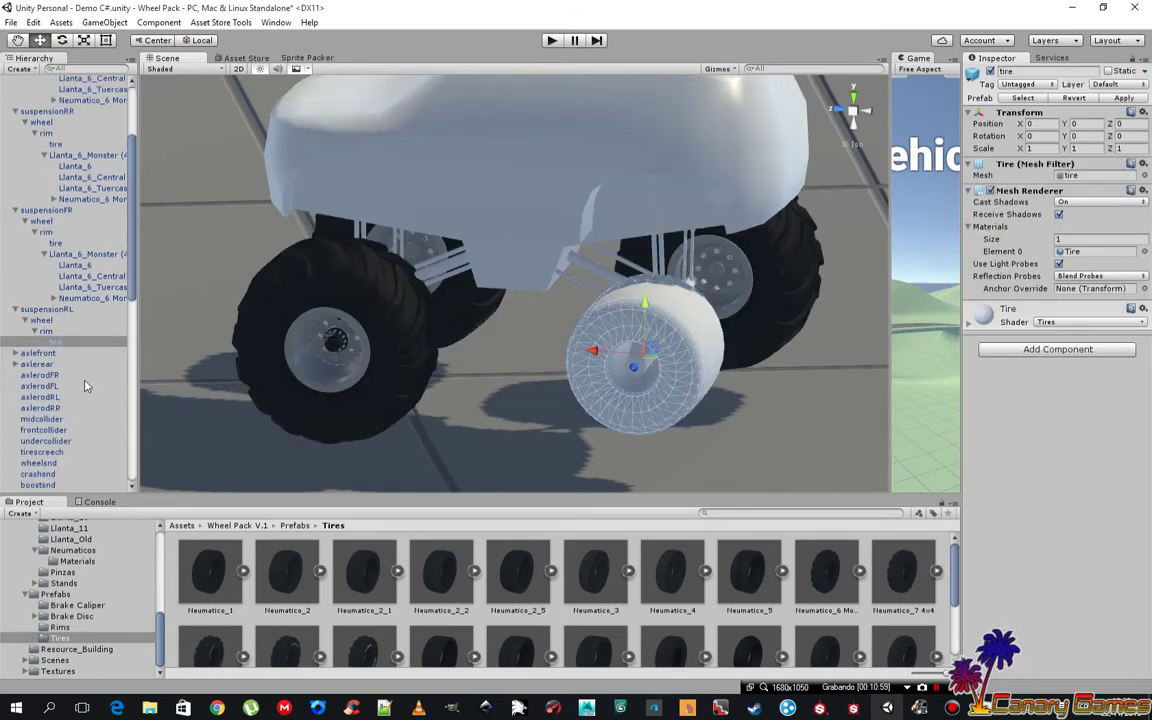
left_click(57, 333)
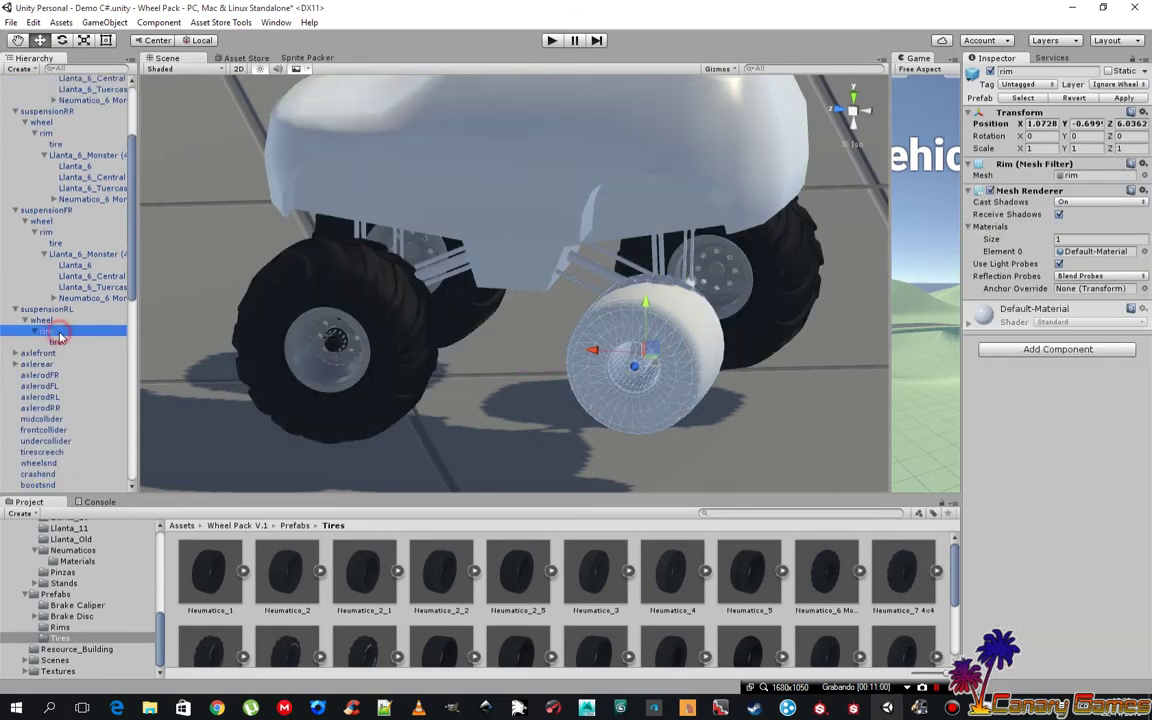
left_click(77, 628)
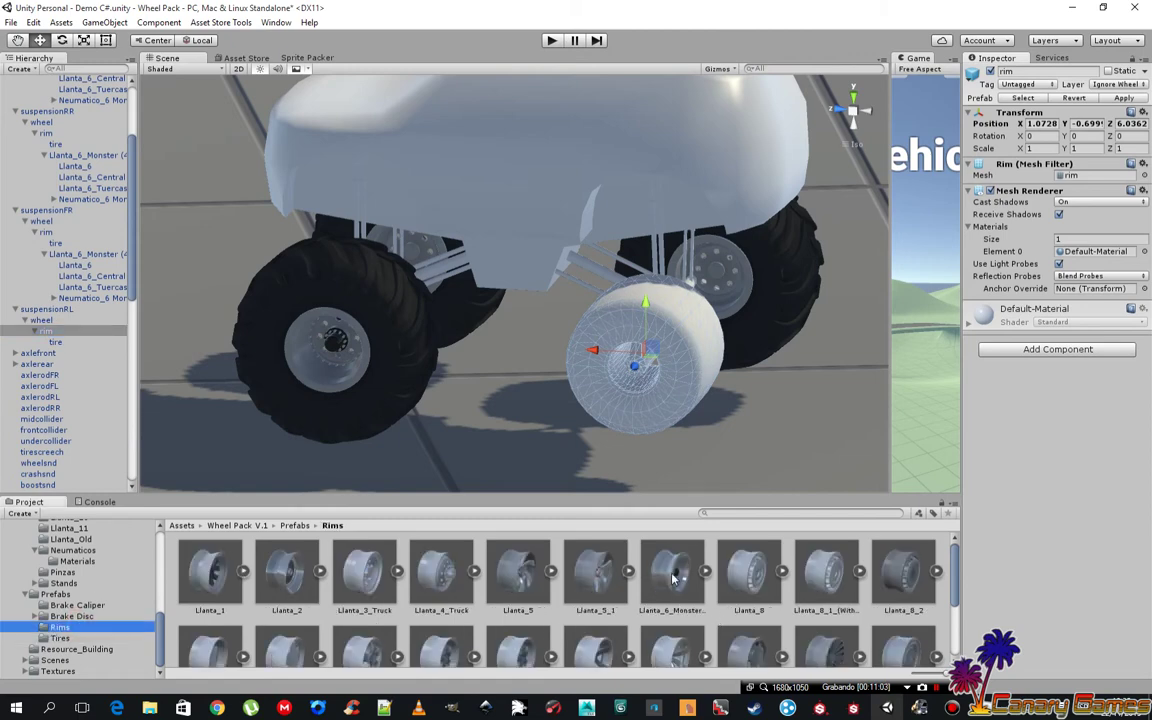
left_click_drag(672, 577, 82, 333)
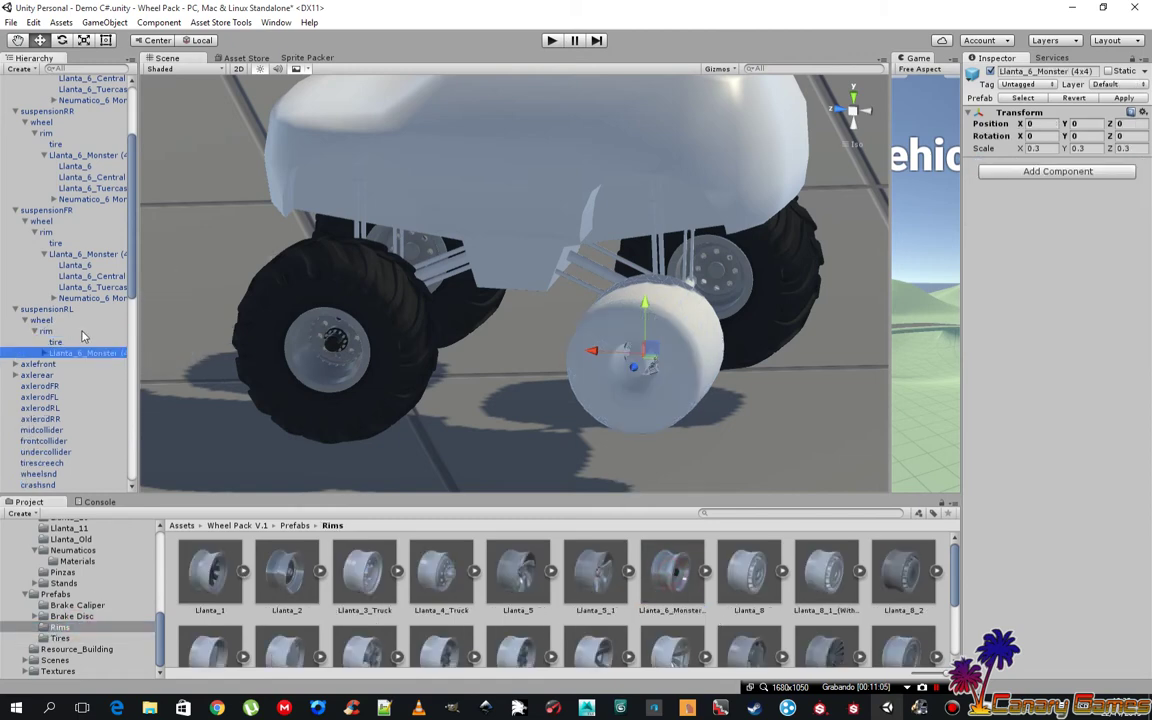
left_click(114, 639)
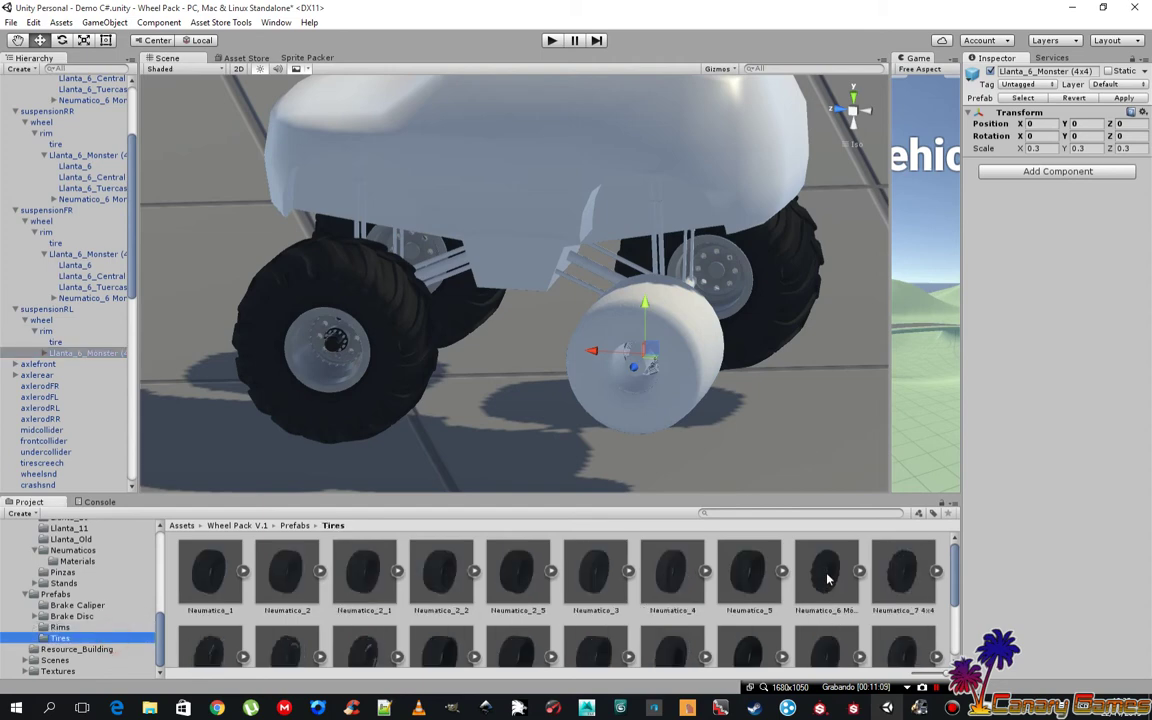
left_click_drag(827, 577, 88, 355)
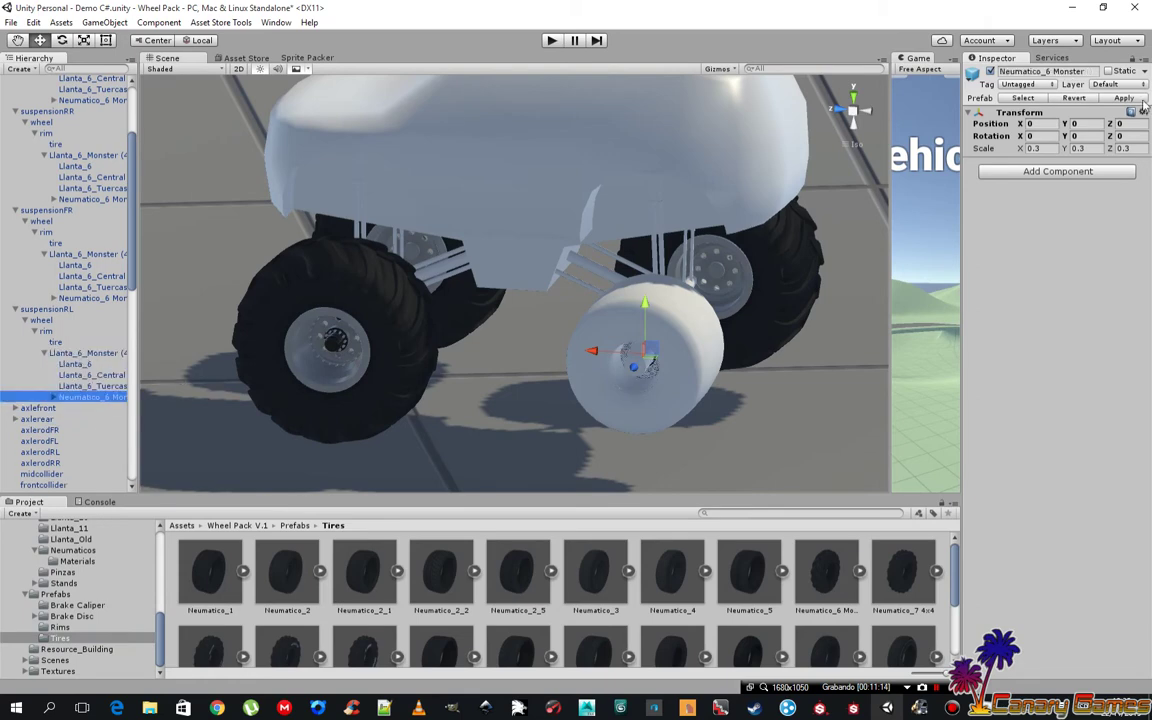
- Reset the rear-left monster tire's transform and hide the wheel's original tire and rim meshes
right_click(1027, 114)
left_click(1100, 128)
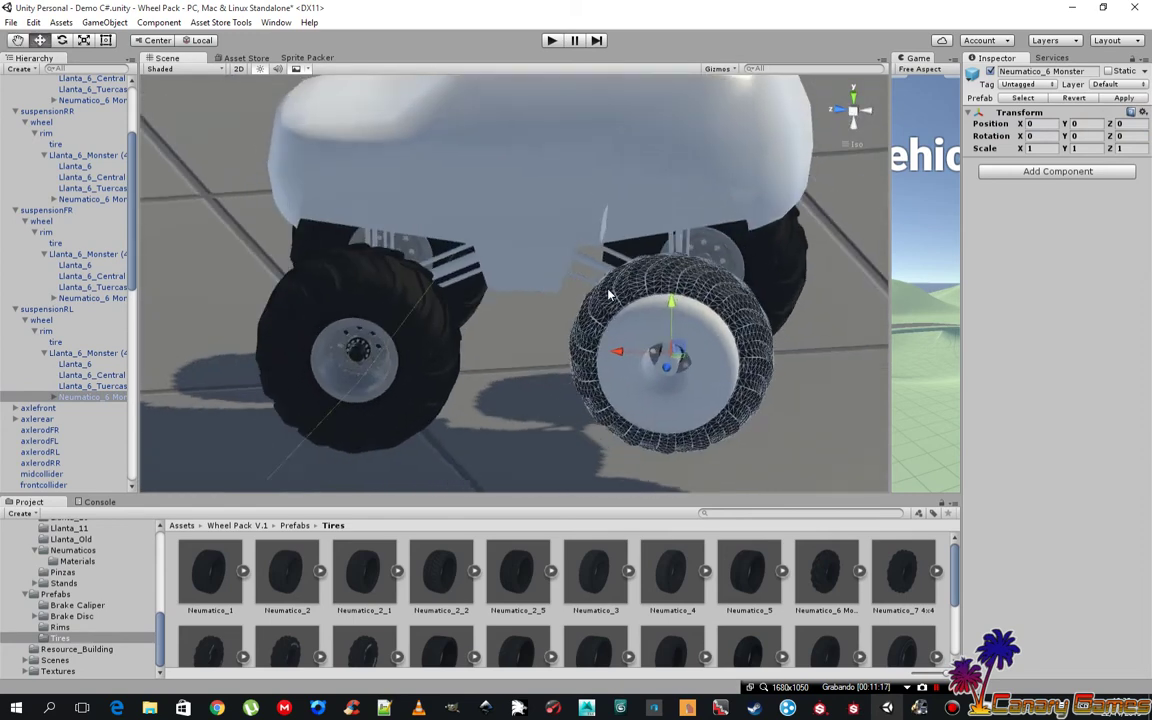
left_click(57, 343)
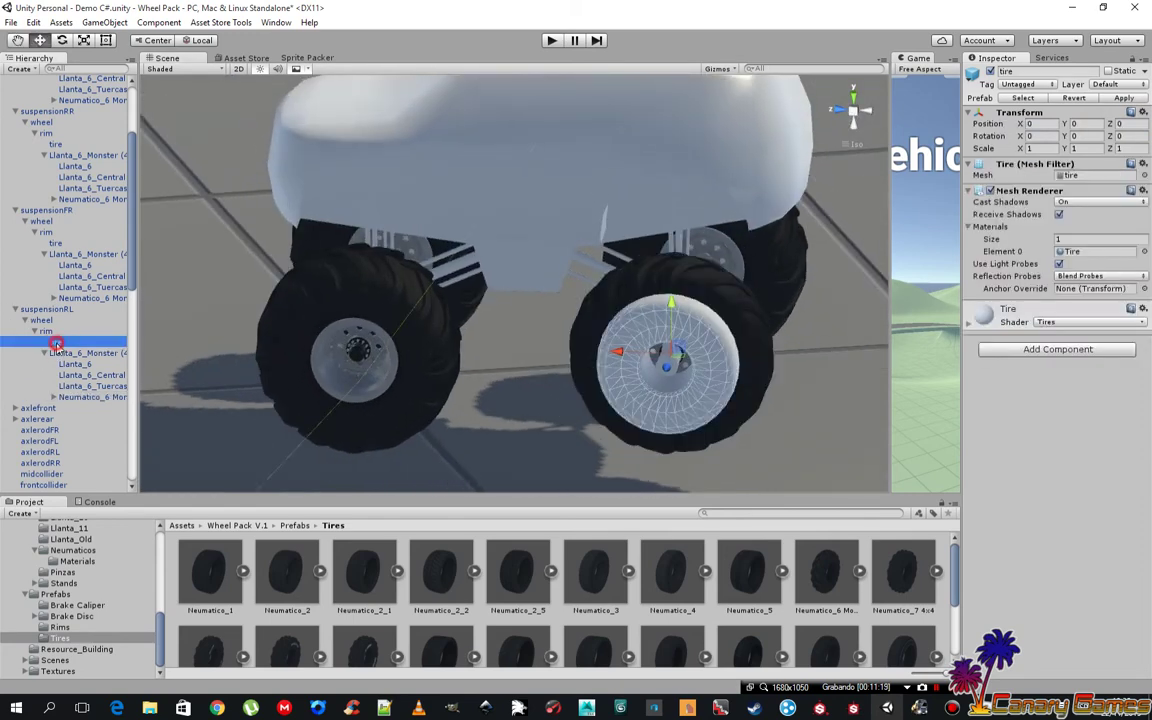
left_click(990, 190)
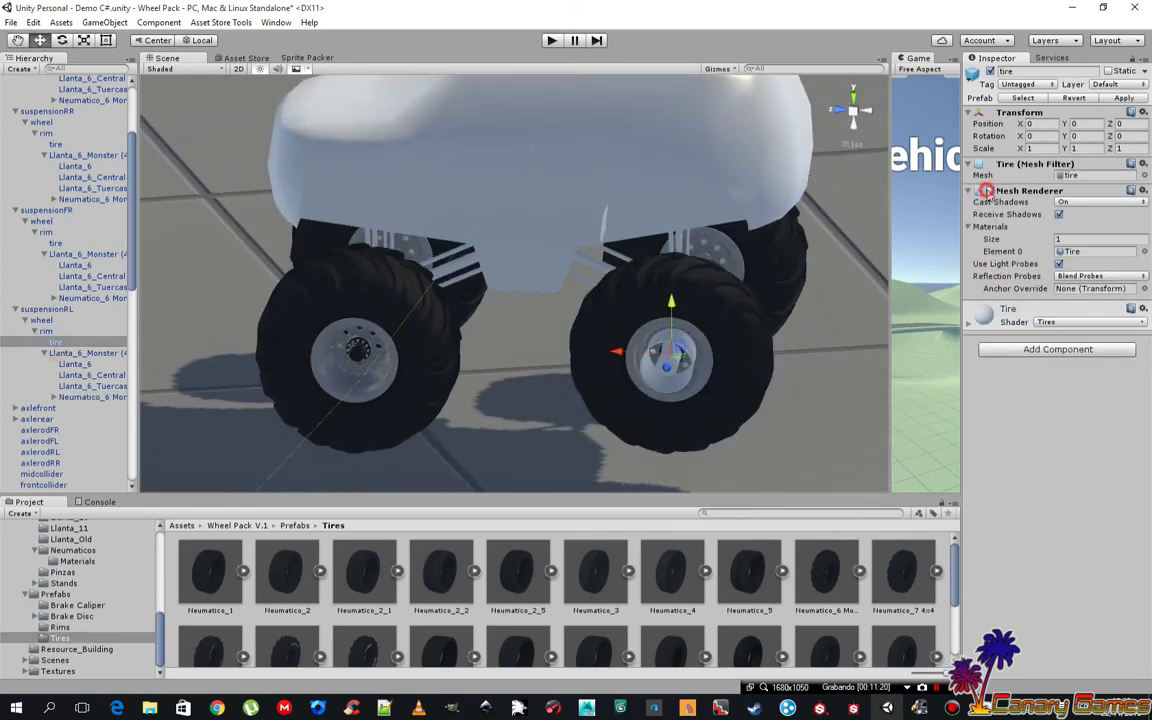
left_click(46, 331)
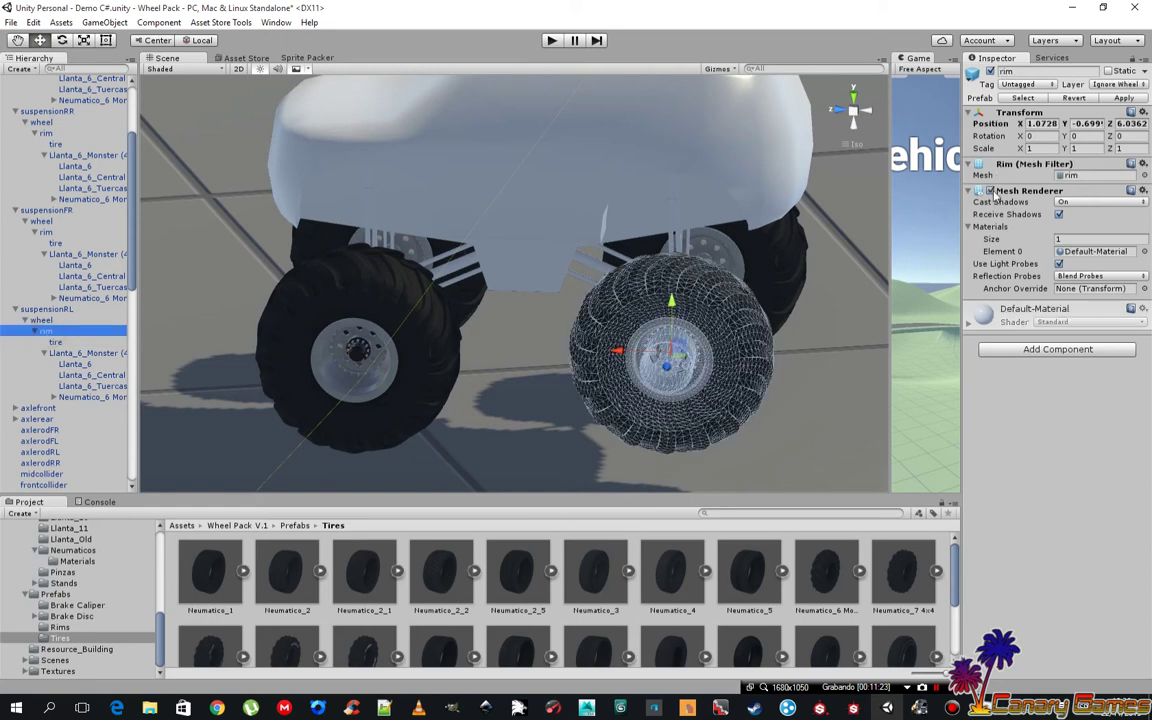
left_click(990, 190)
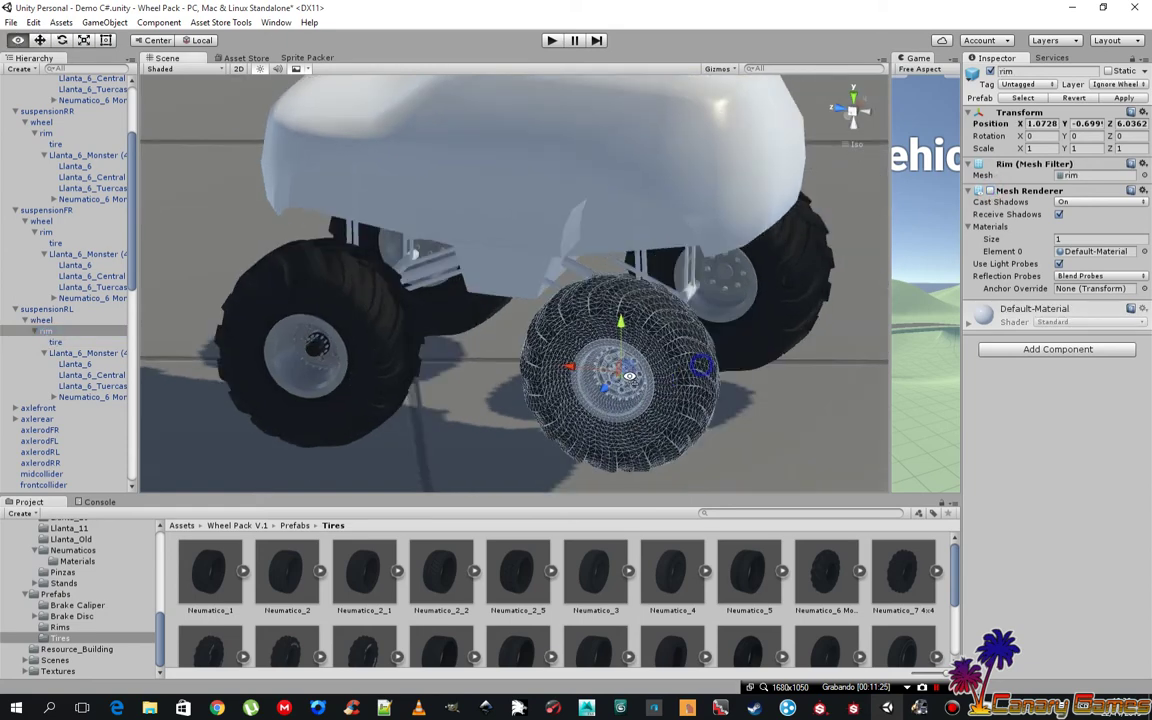
left_click_drag(620, 340, 568, 343, "alt")
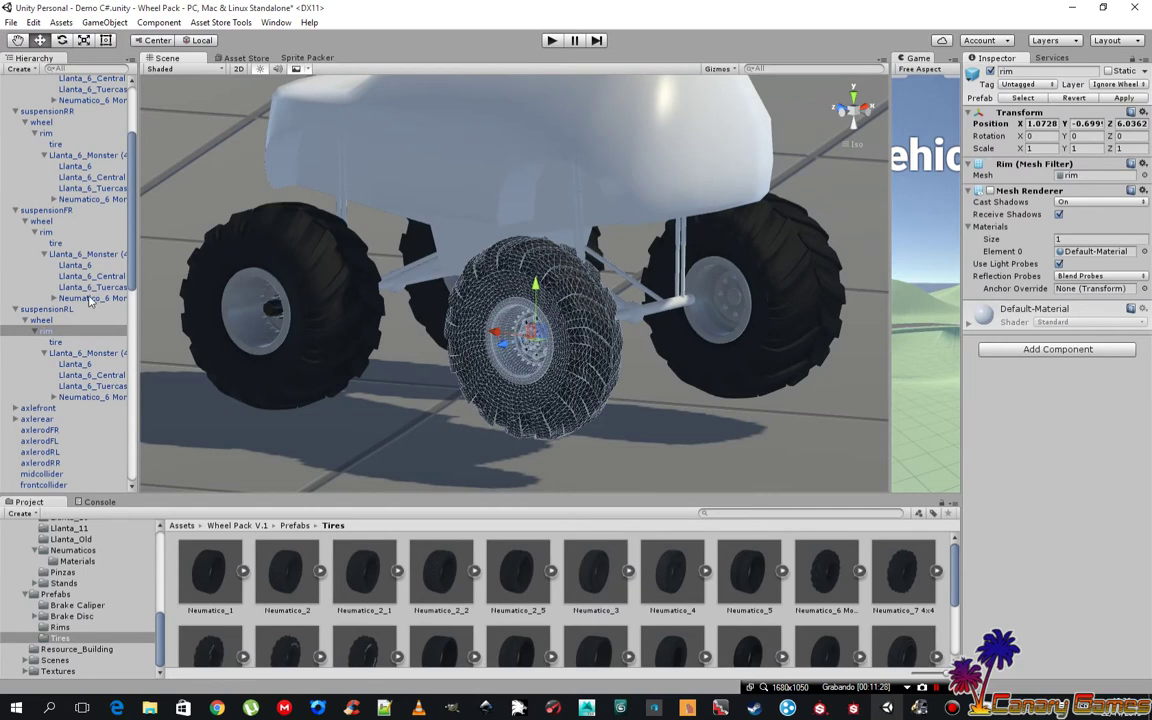
left_click(72, 353)
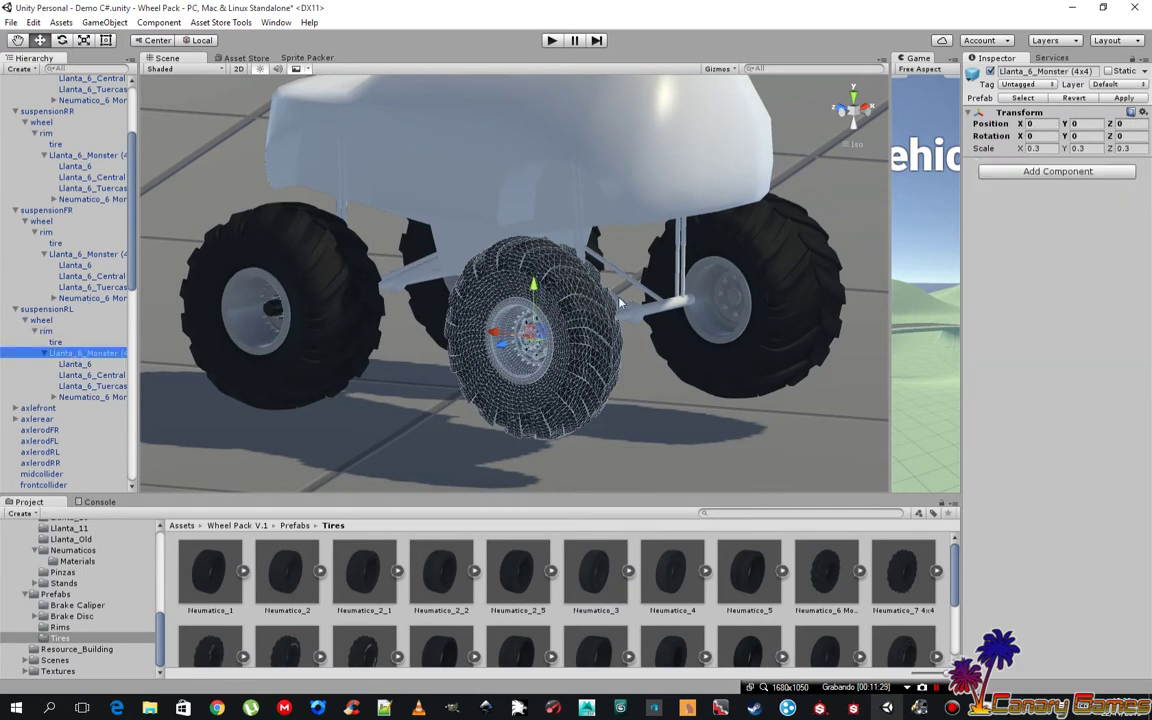
- Set the Llanta_6_Monster (4x4) rim's Scale Z to 0.55 and Position X to 1.210
left_click(1124, 148)
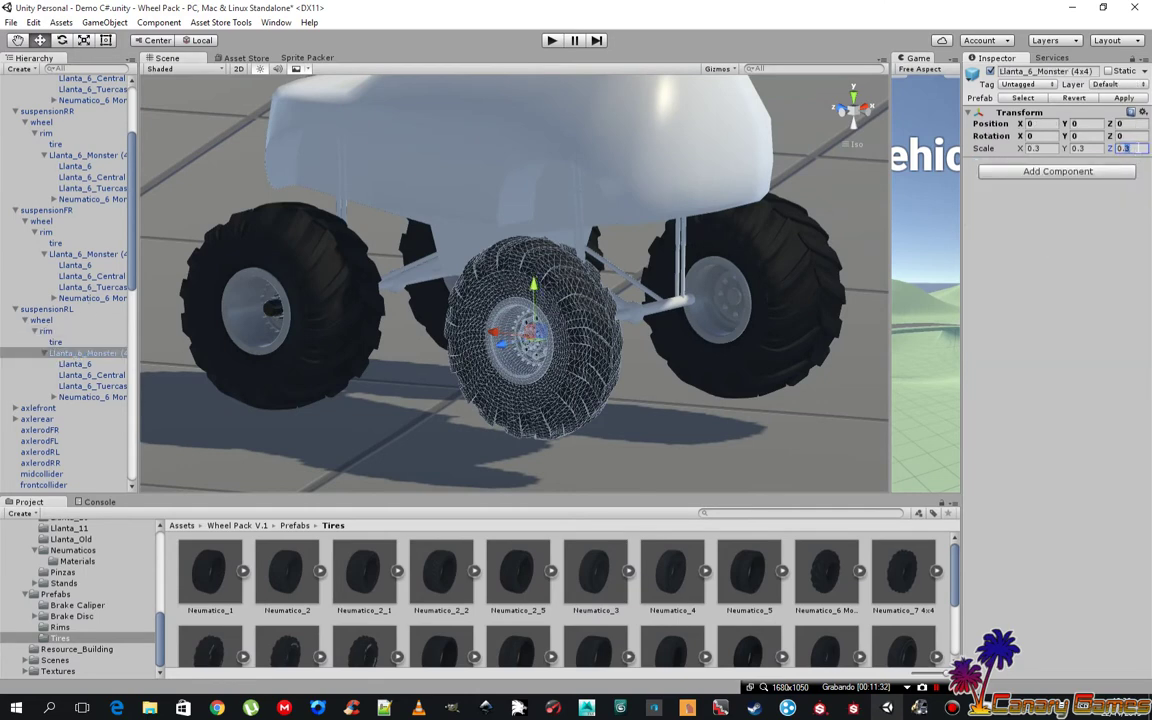
type("0.55")
mouse_move(773, 240)
left_mouse_down("alt")
mouse_move(459, 320)
mouse_move(470, 318)
left_mouse_up("alt")
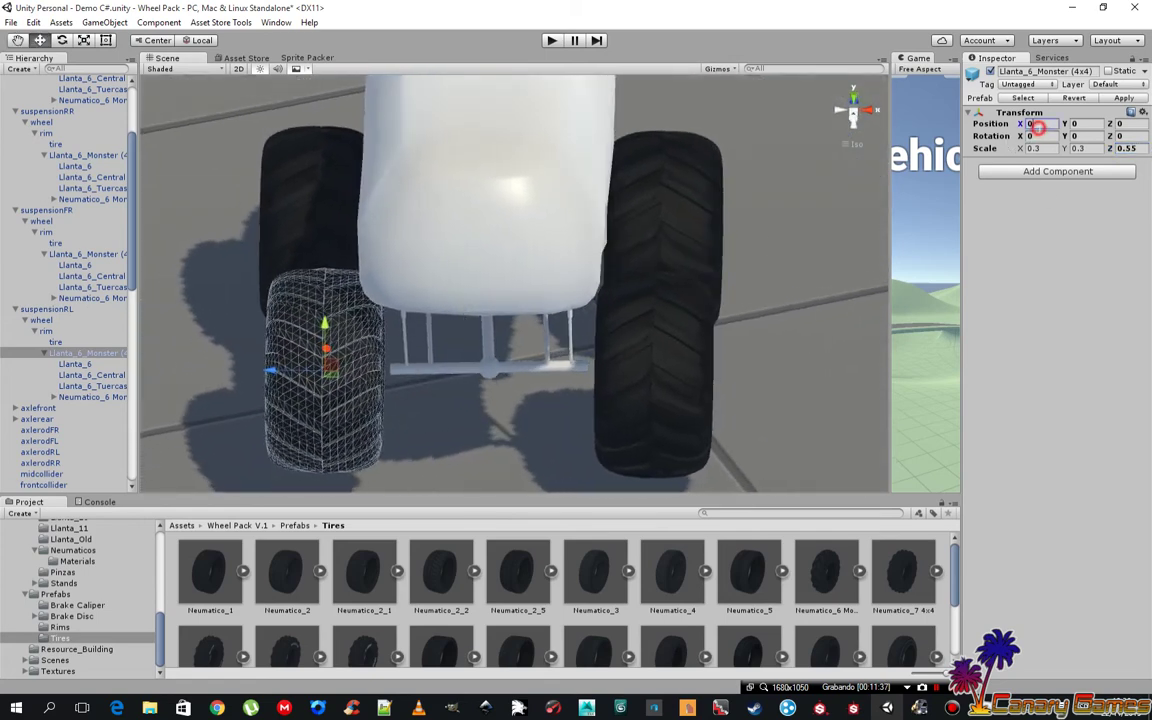
left_click(1038, 123)
type("1")
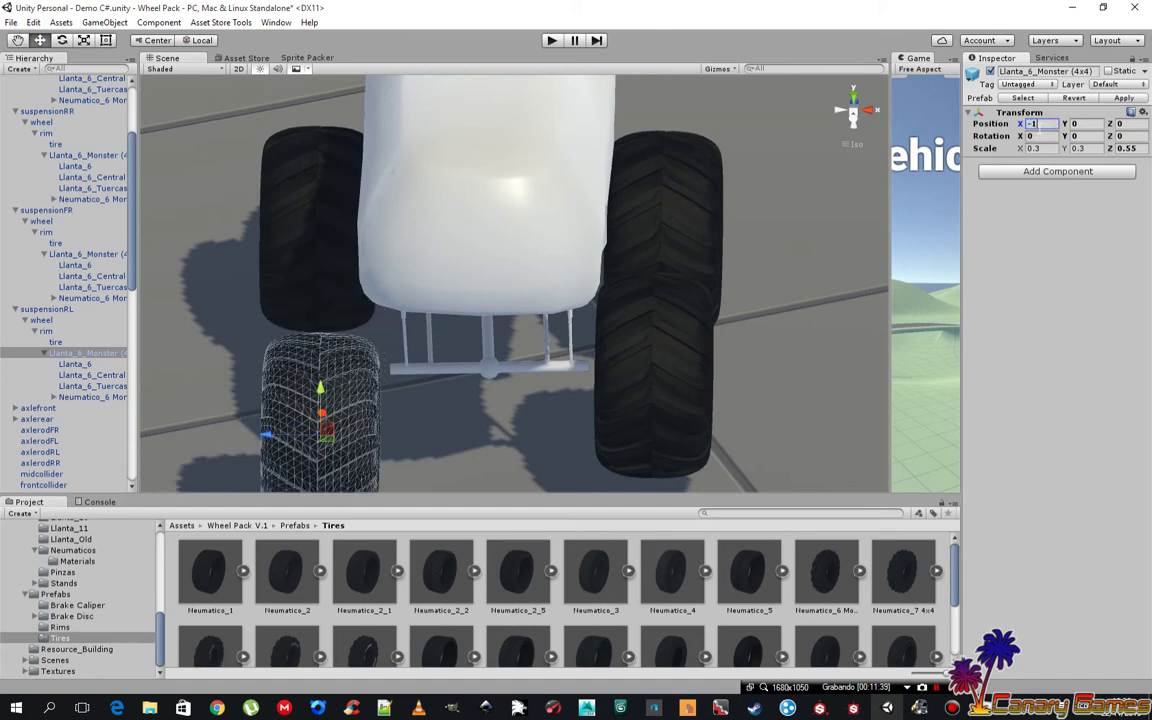
type(".21")
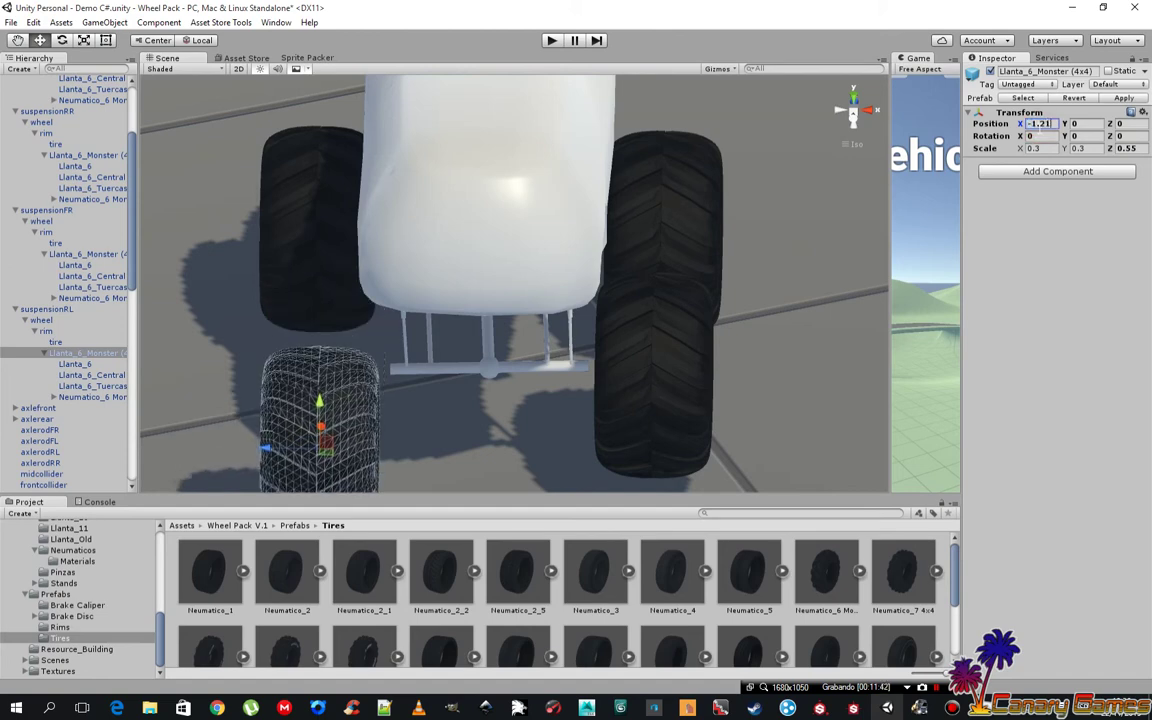
type("0")
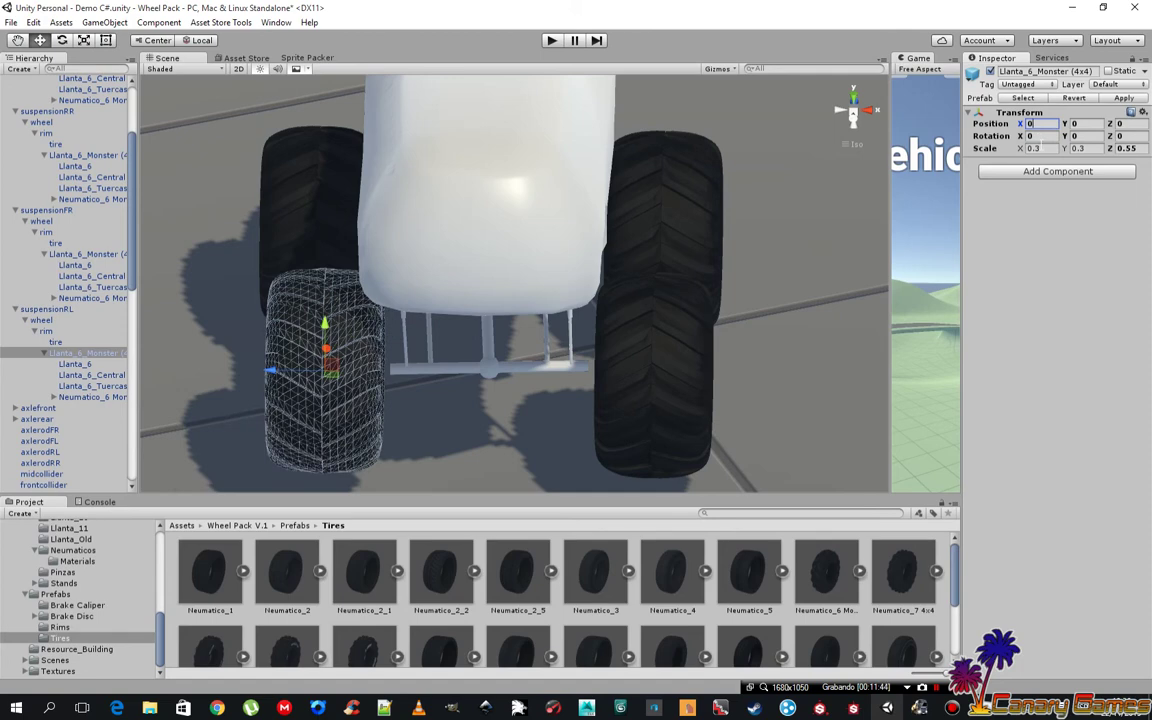
left_click_drag(670, 243, 618, 344, "alt")
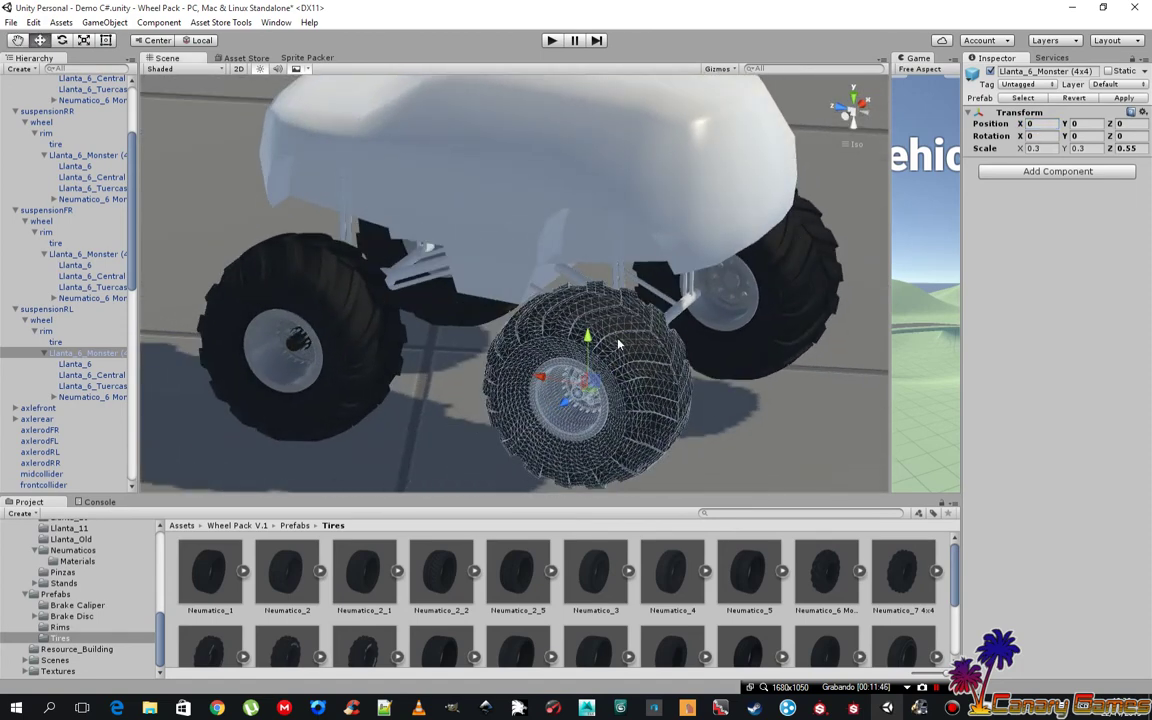
- Rotate the Neumatico_6 Monster tire to 180 on Y
left_click(600, 326)
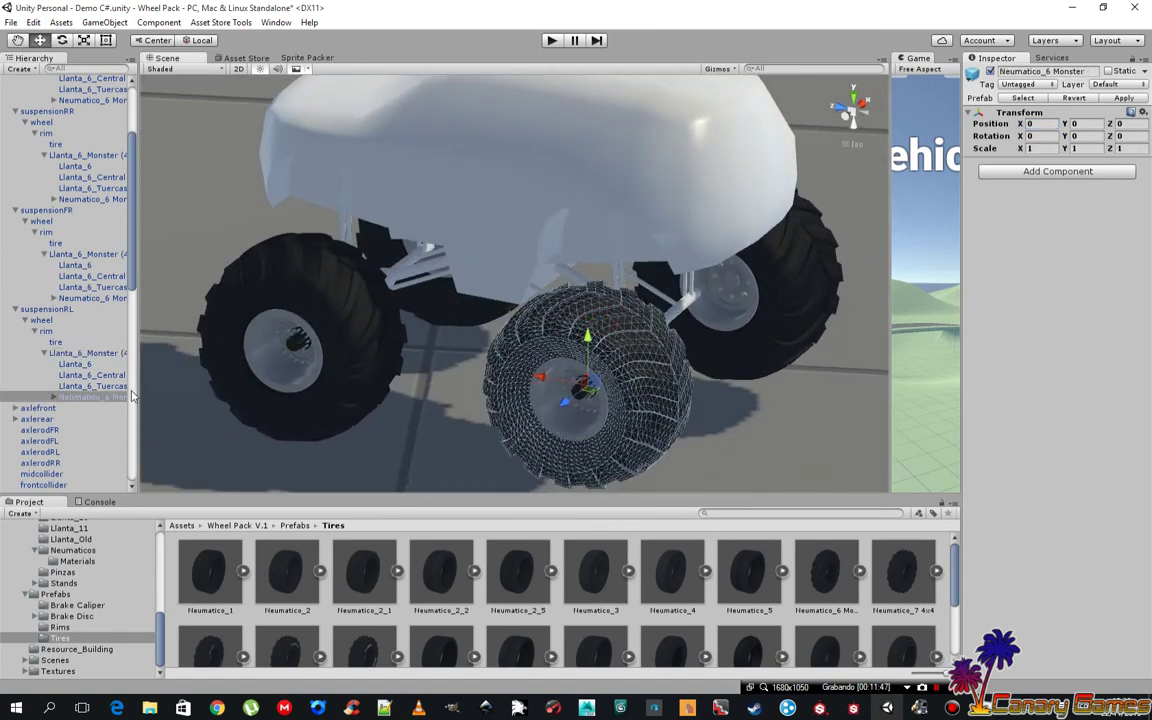
left_click(1080, 135)
type("180")
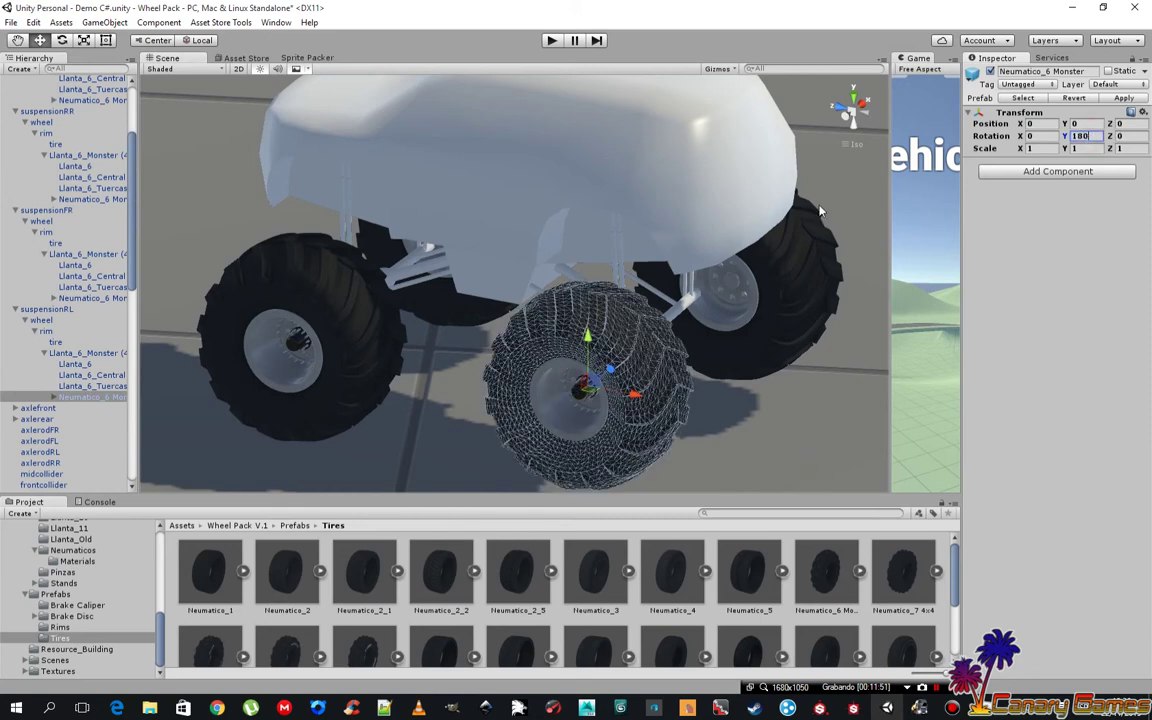
left_click_drag(820, 210, 326, 355, "alt")
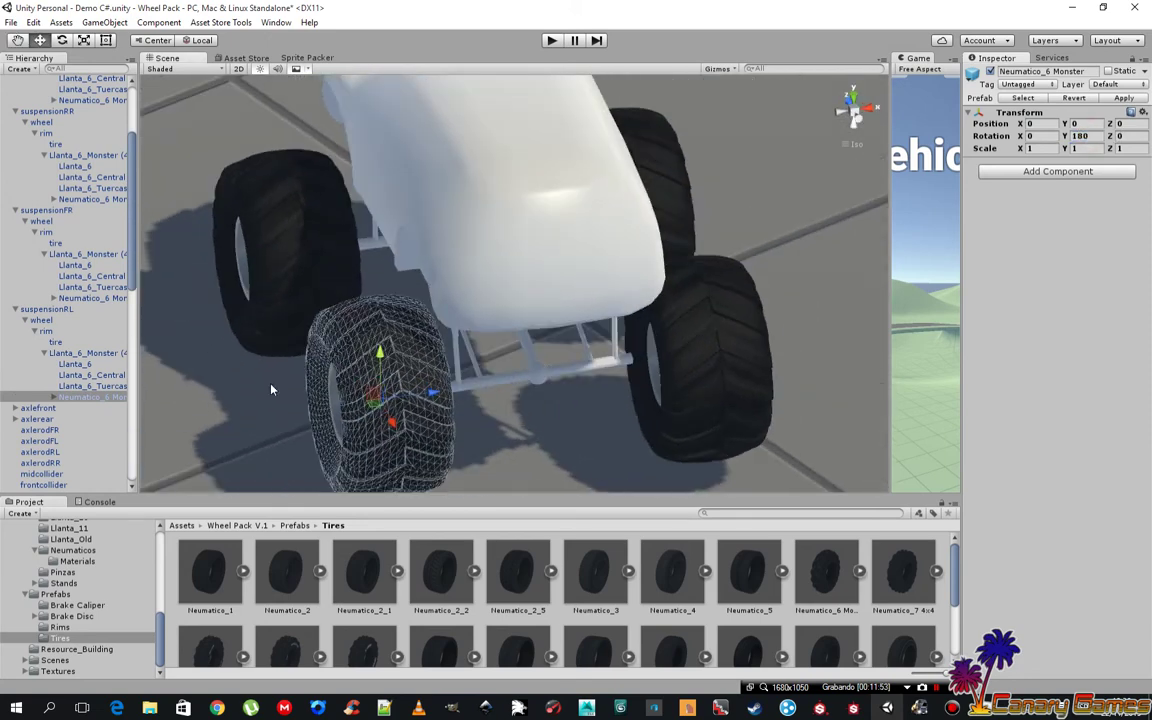
left_click_drag(270, 389, 349, 374, "alt")
left_click(328, 319)
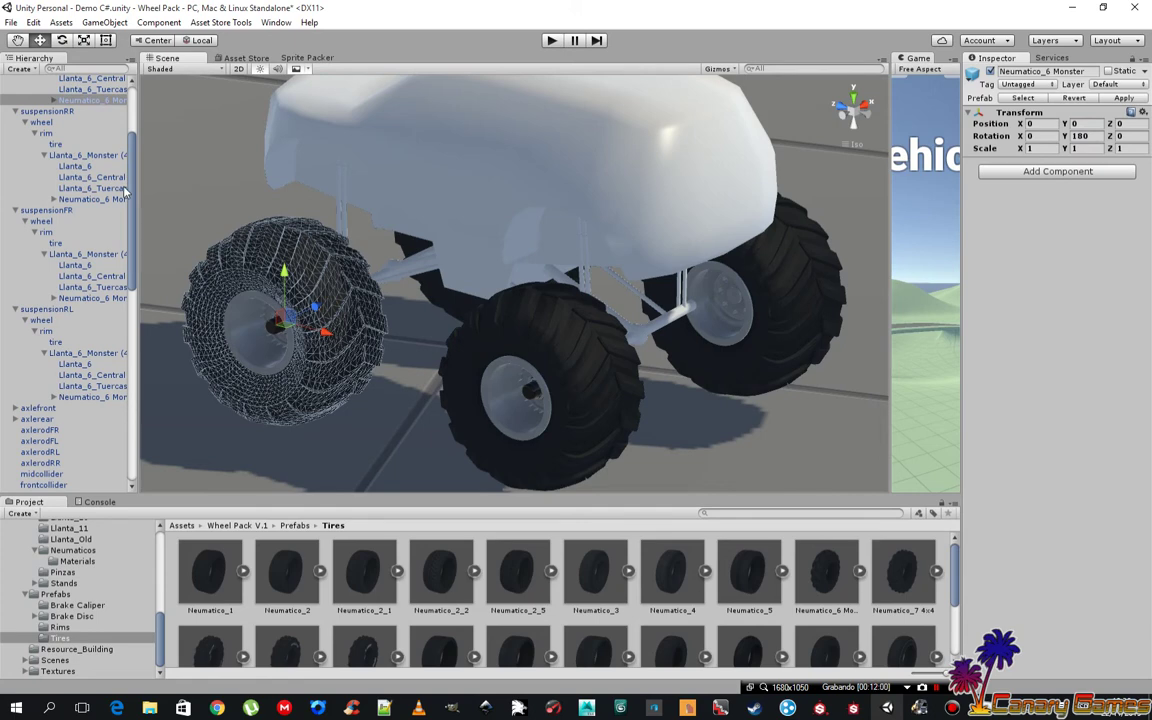
- Set suspensionRL's Position X to -1.21 and check the left wheels from the front
left_click(50, 309)
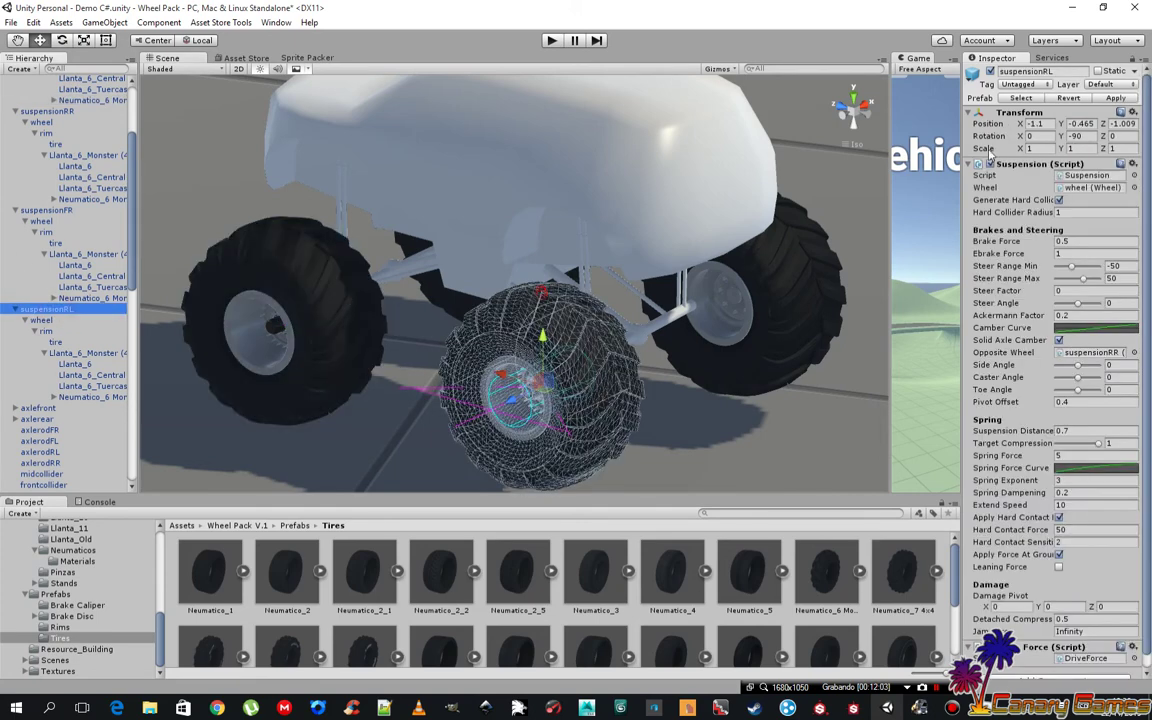
left_click(1040, 123)
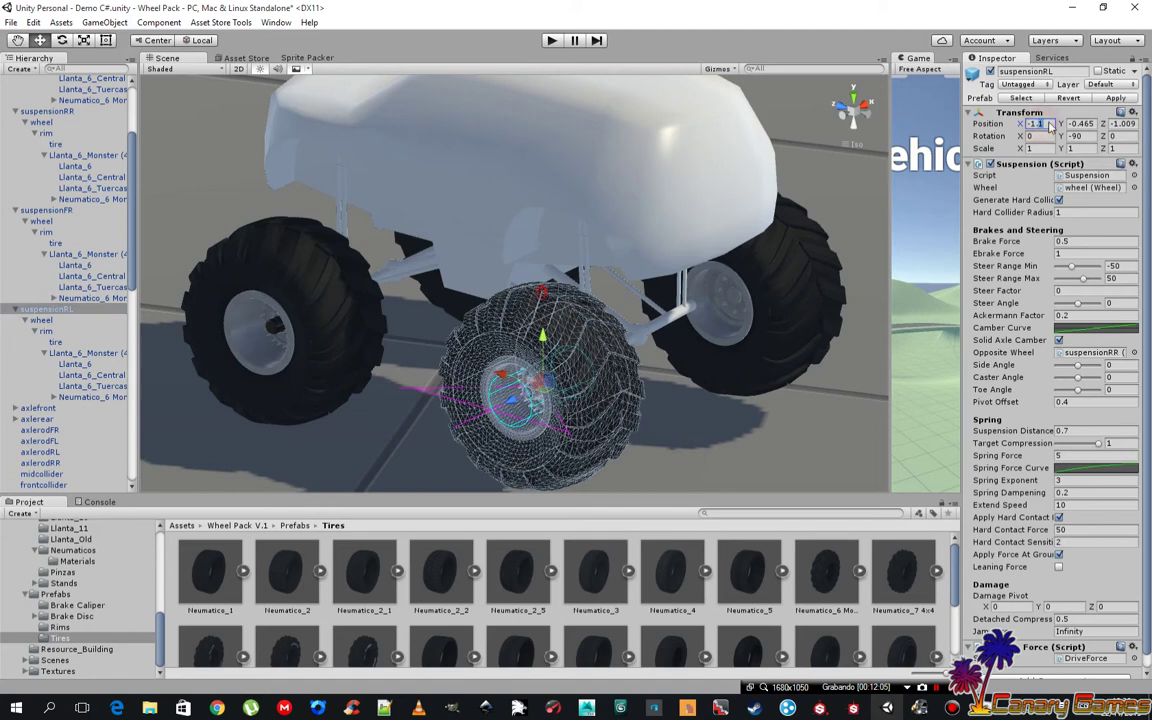
type("-1.21")
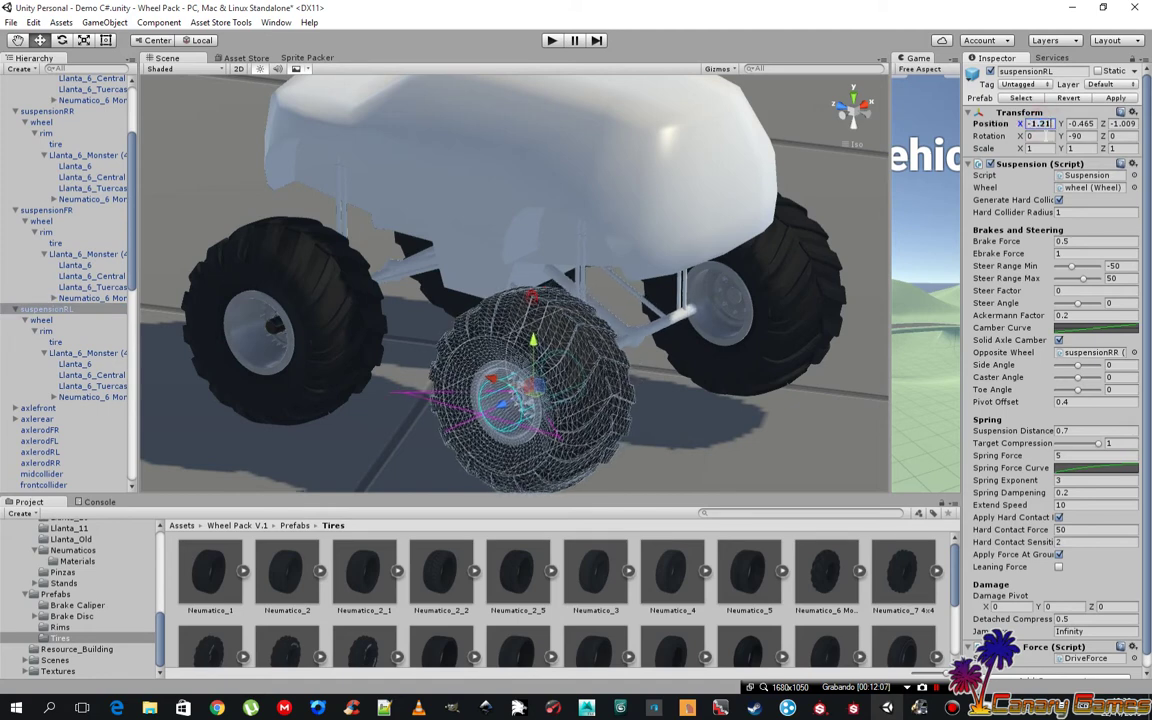
left_click(807, 435)
mouse_move(807, 435)
left_mouse_down("alt")
mouse_move(607, 425)
mouse_move(793, 418)
mouse_move(781, 388)
mouse_move(433, 407)
mouse_move(406, 431)
mouse_move(399, 321)
mouse_move(378, 386)
left_mouse_up("alt")
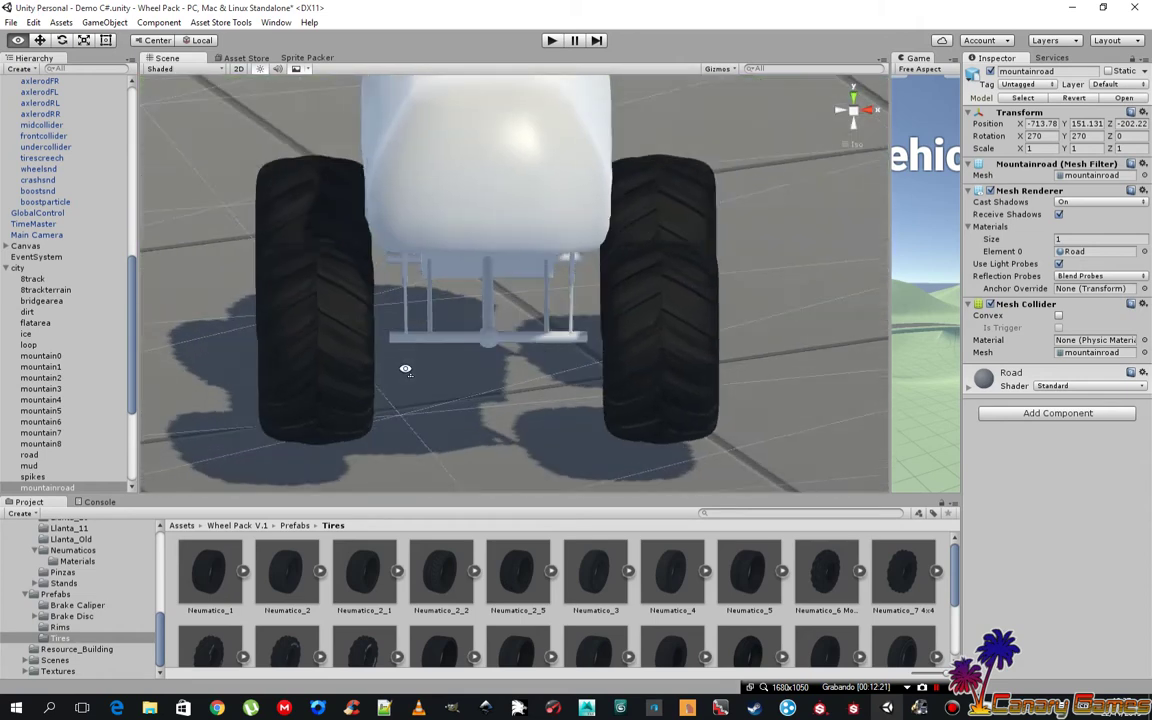
left_click(333, 362)
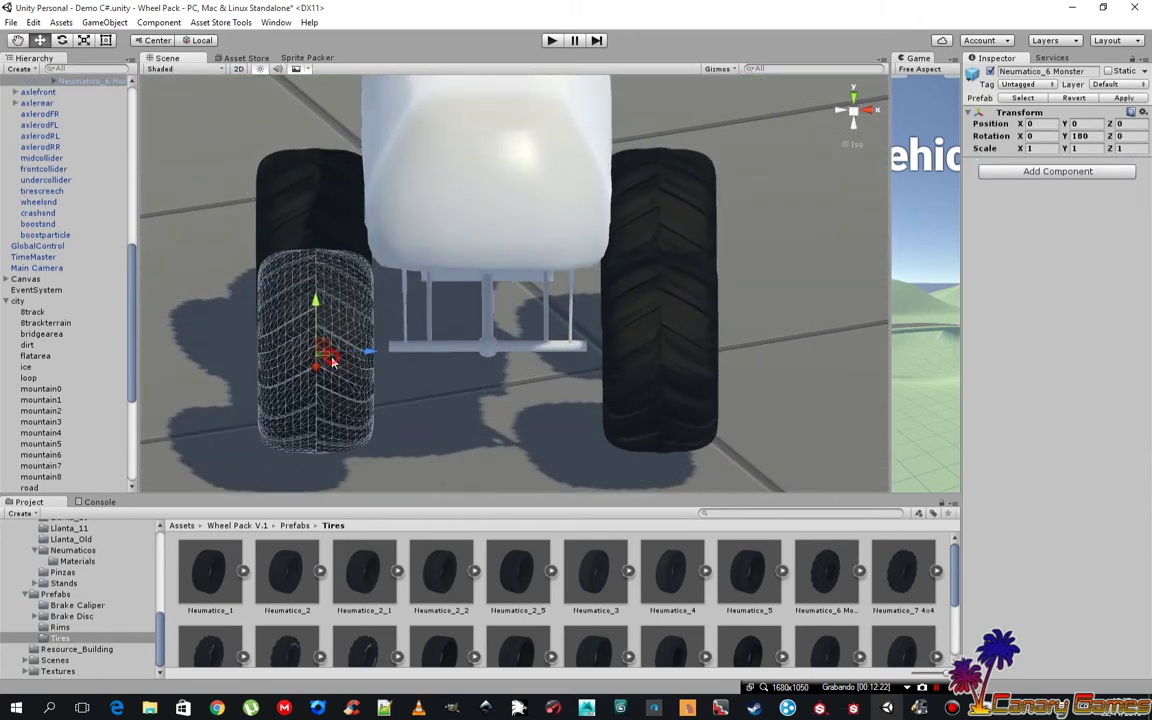
left_click(313, 226)
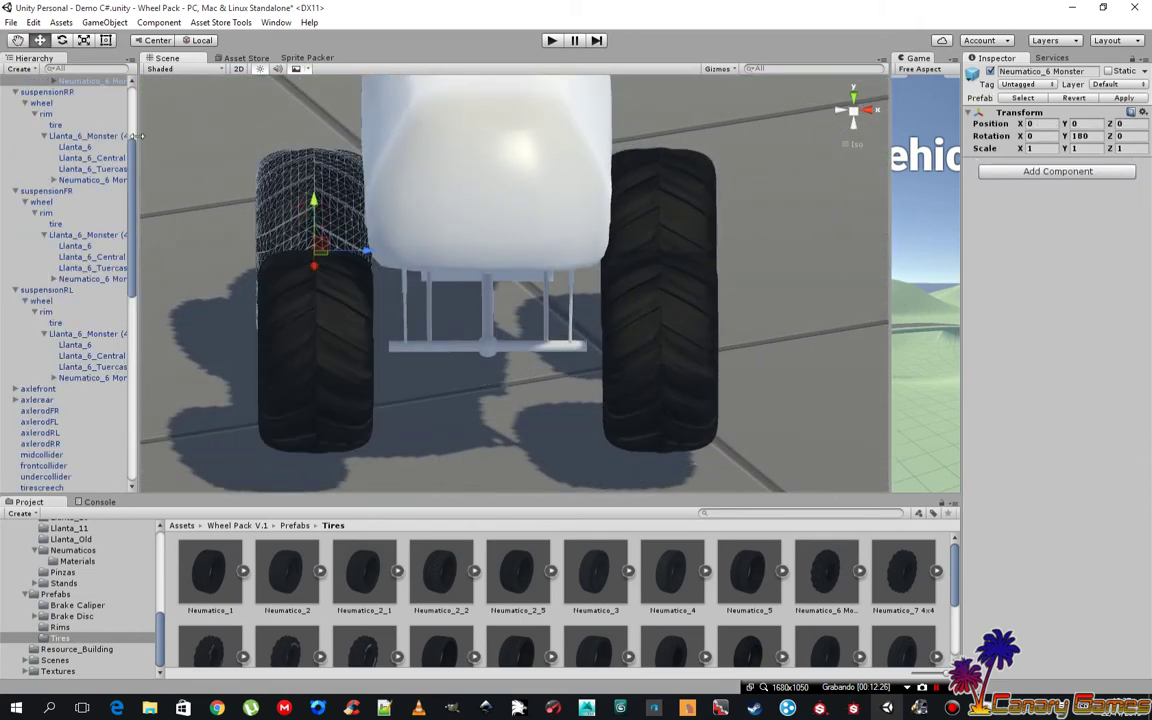
- Copy the suspensionFL wheel's Tire Radius value 0.715
left_click(41, 103)
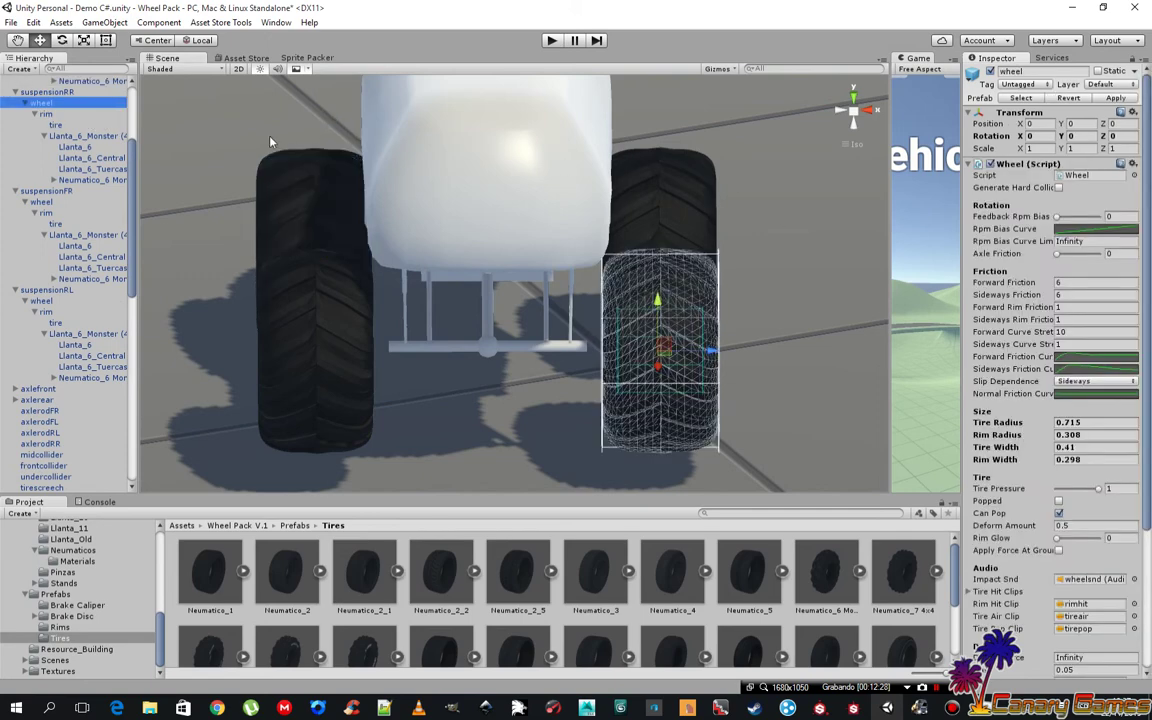
left_click(291, 185)
scroll(48, 160, "up", 3)
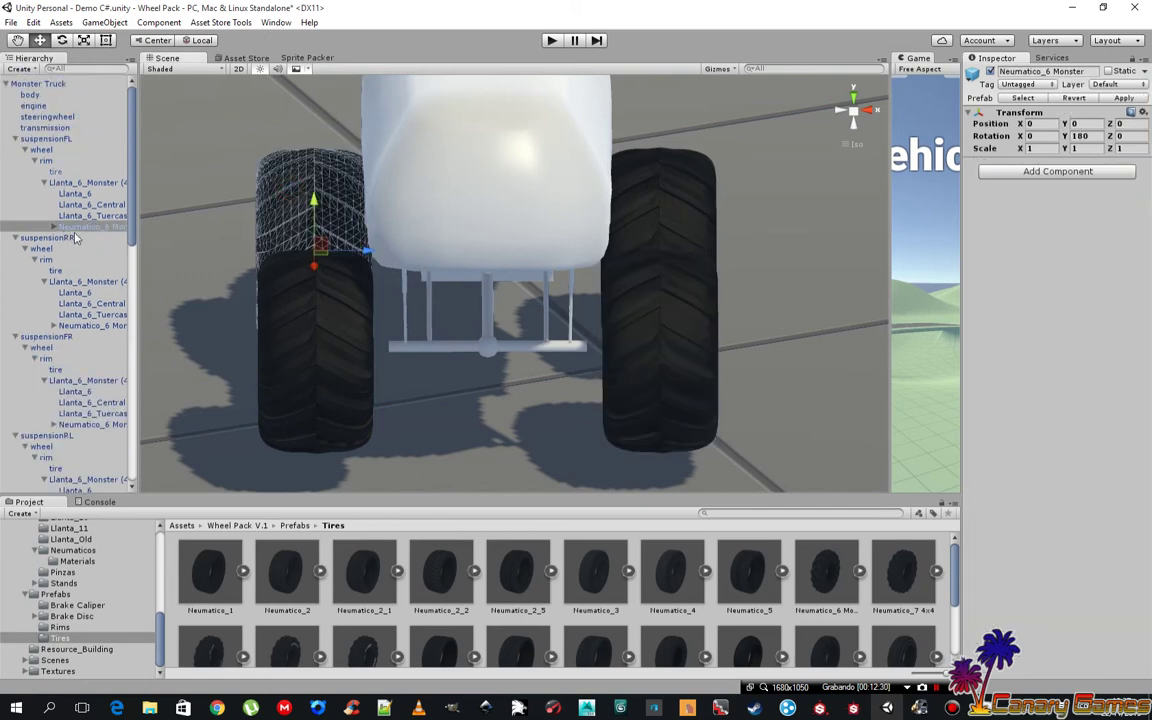
left_click(42, 149)
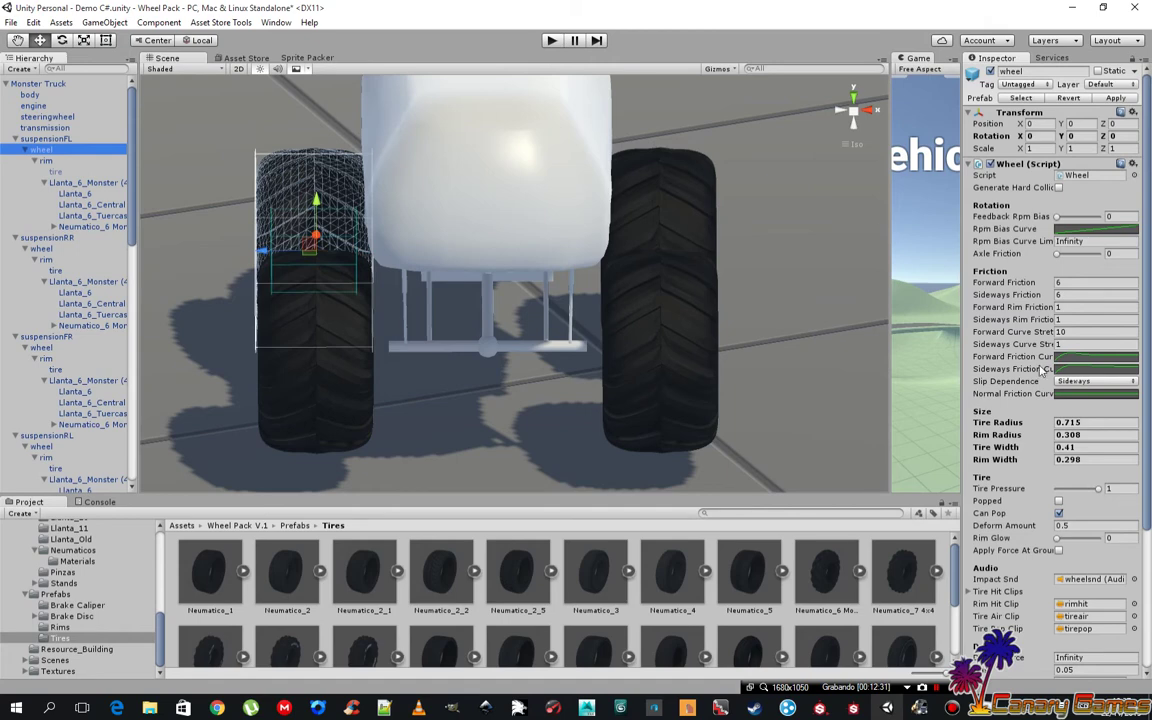
left_click(1095, 423)
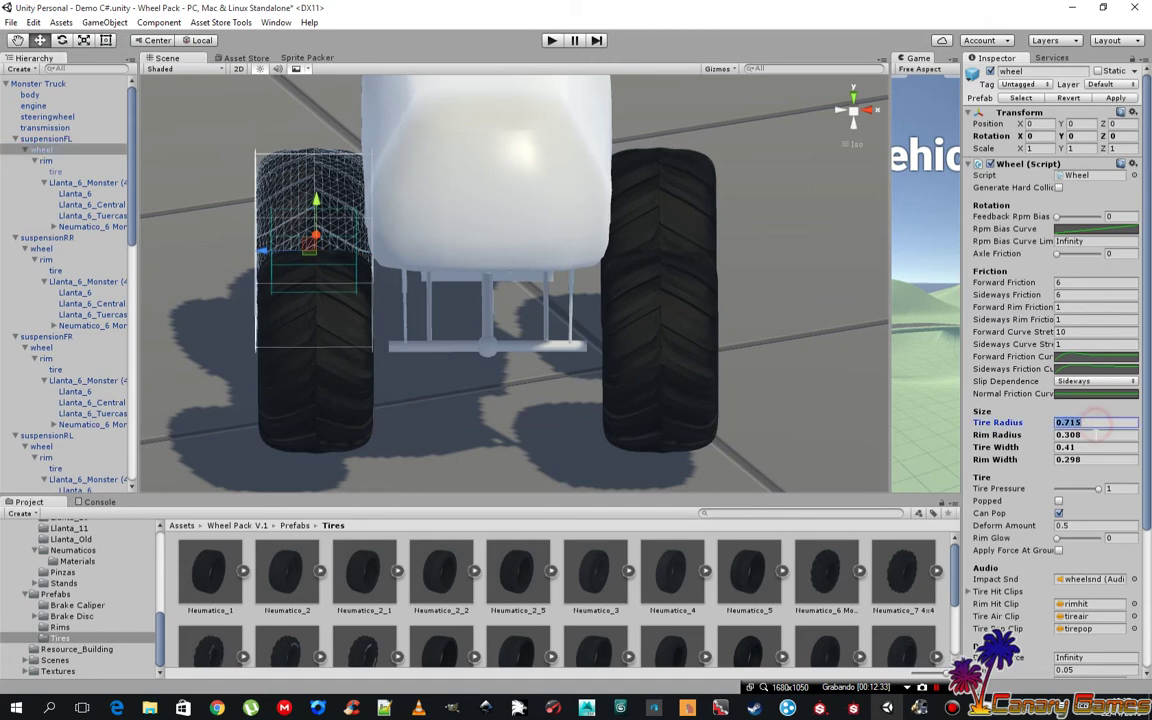
left_click(1093, 436)
left_click(1091, 447)
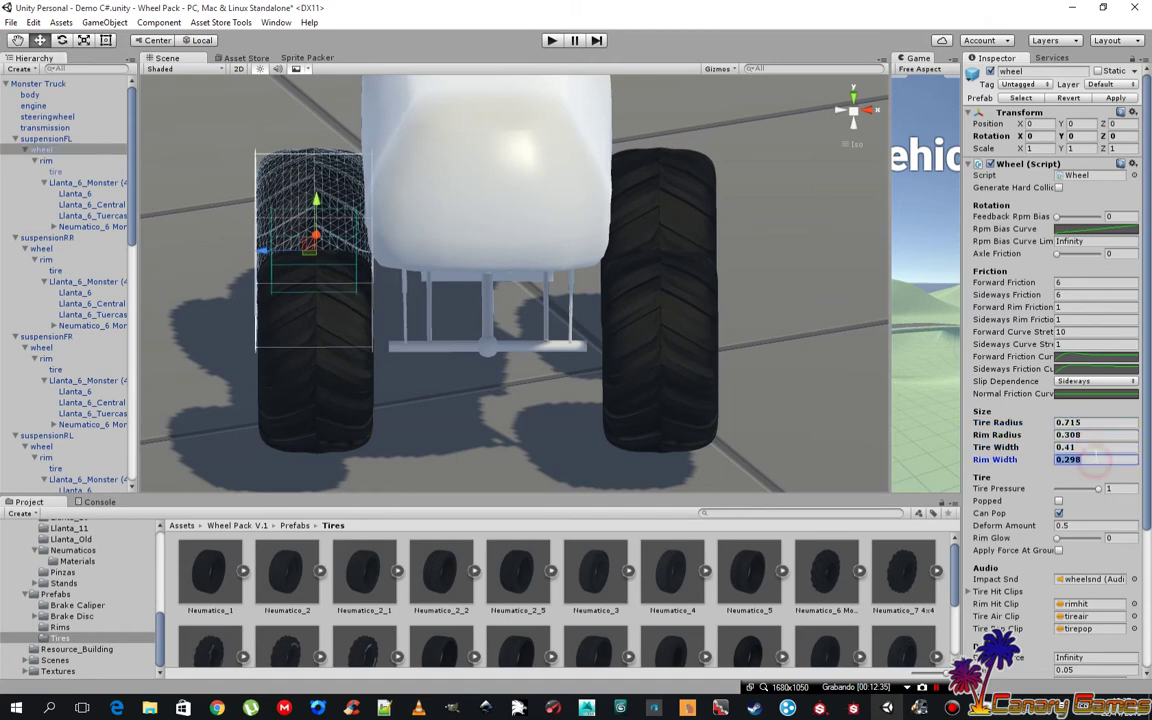
left_click(1090, 422)
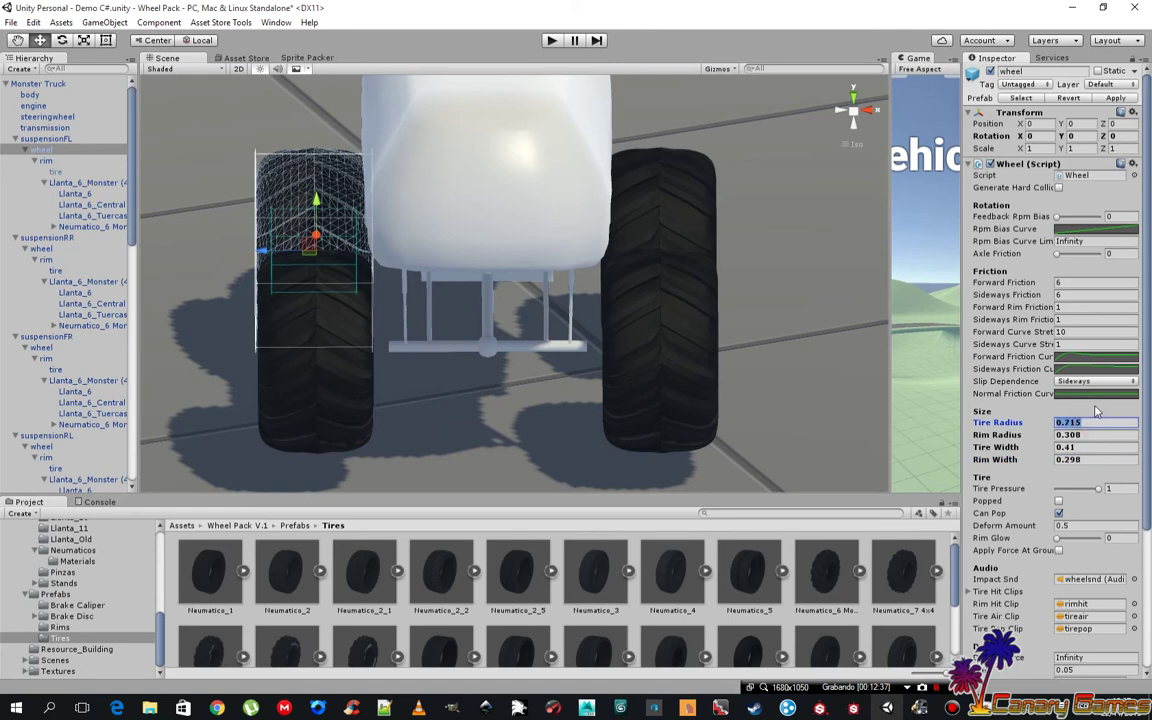
right_click(1090, 422)
left_click(1098, 447)
- Paste 0.715 into the suspensionRL wheel's Tire Radius
left_click(300, 369)
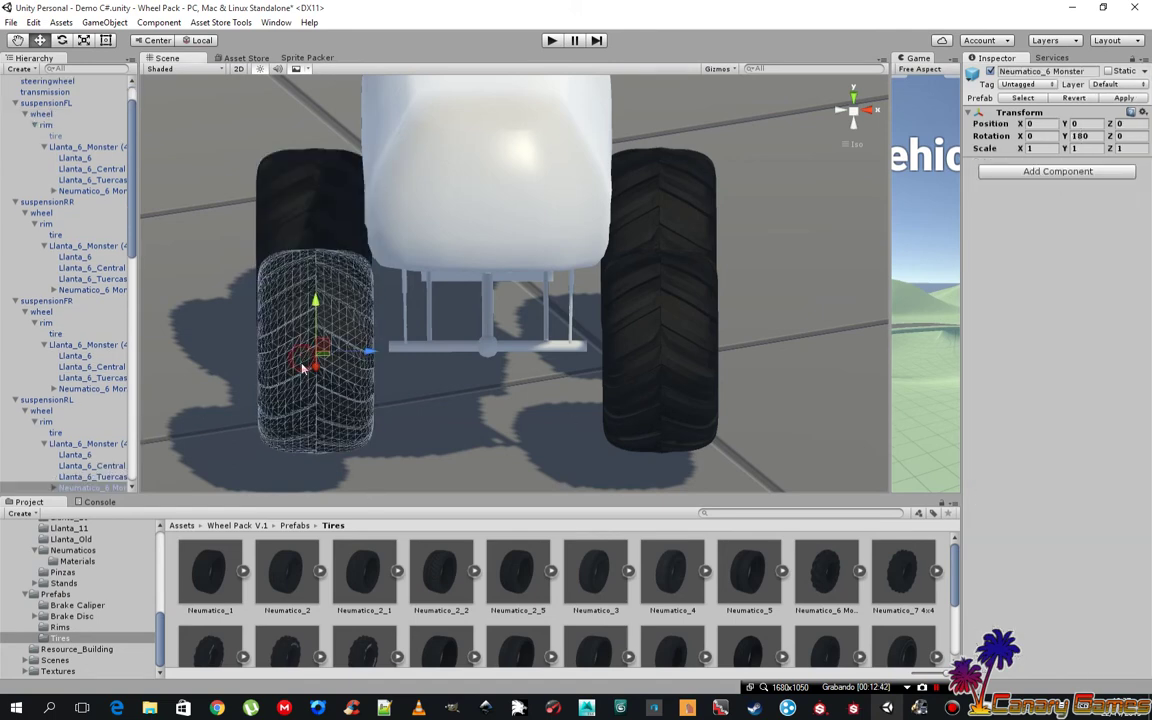
scroll(95, 397, "down", 5)
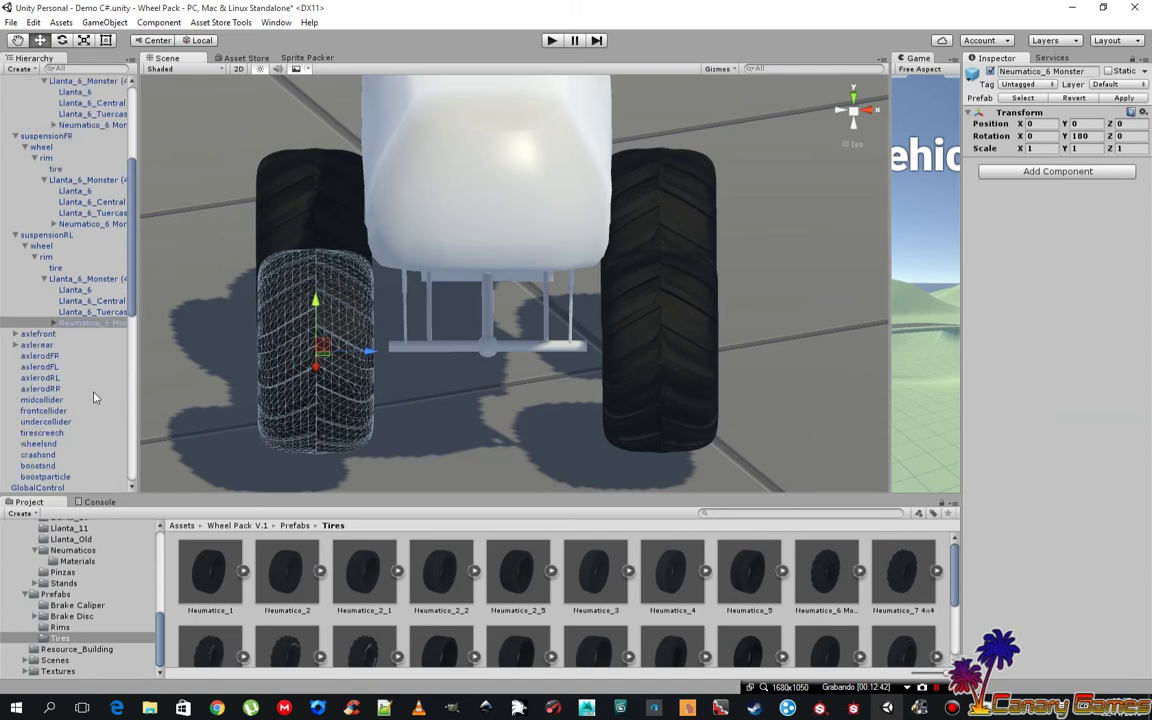
left_click(41, 245)
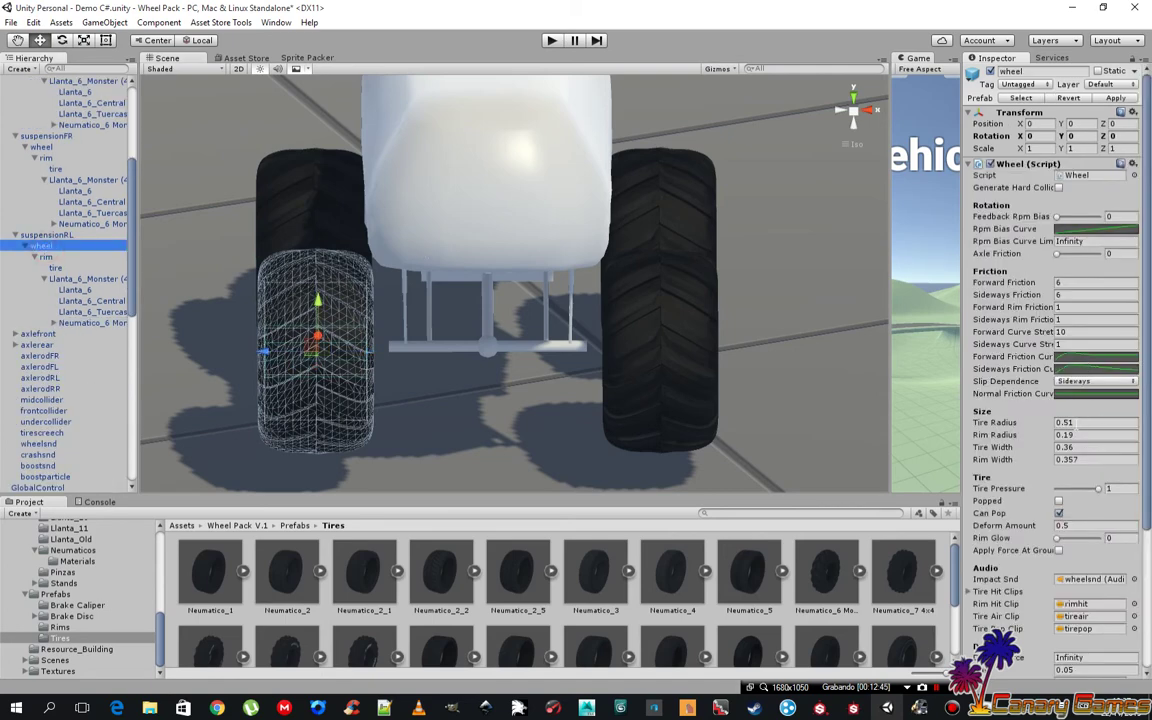
right_click(1085, 423)
left_click(1094, 462)
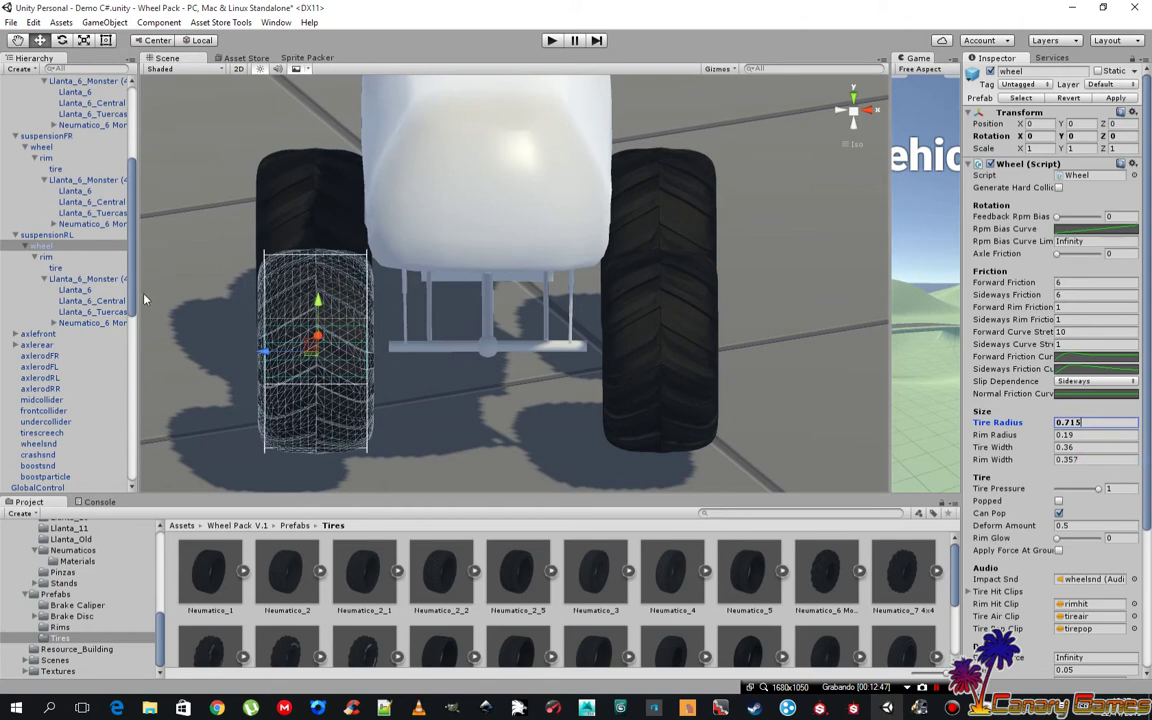
- Copy Rim Radius 0.308 from the front-left wheel into the rear-left wheel
left_click(351, 199)
scroll(103, 133, "up", 2)
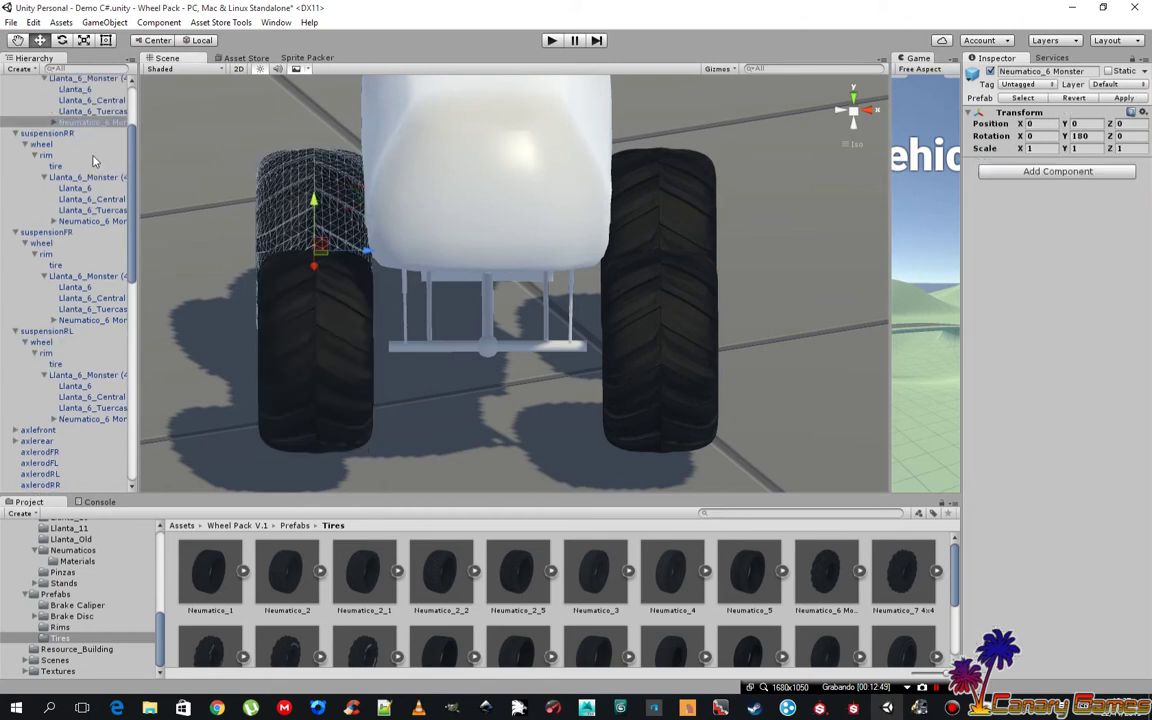
scroll(80, 135, "up", 3)
left_click(41, 149)
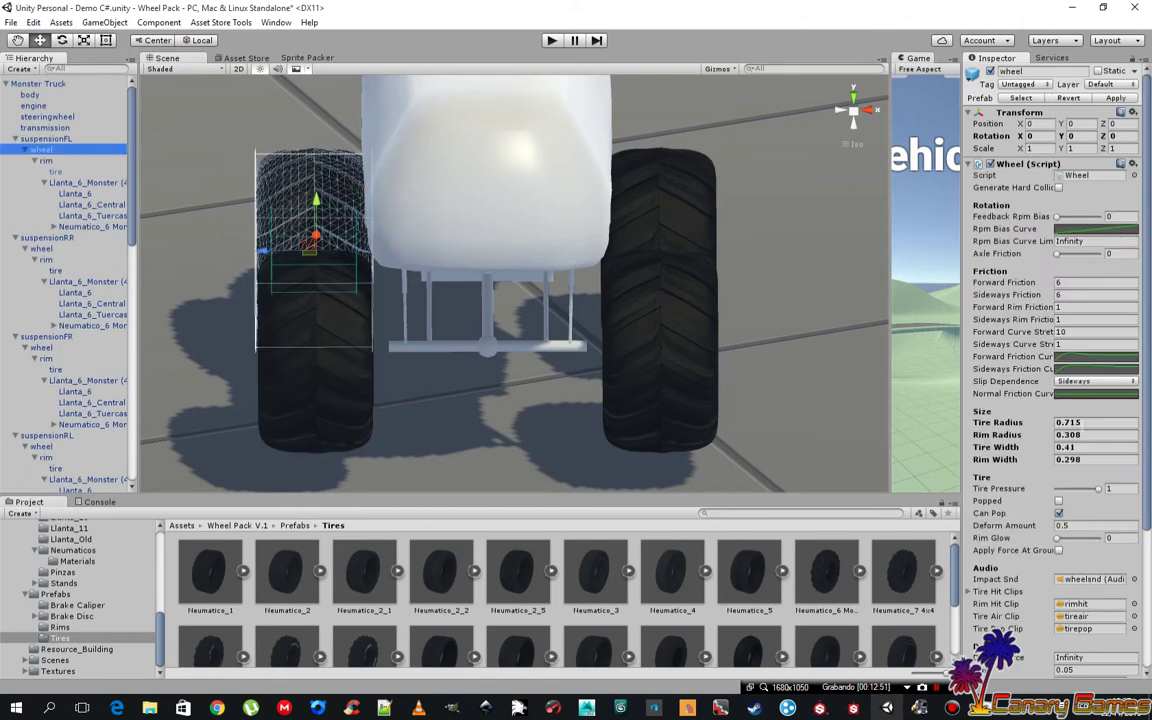
left_click(1085, 435)
right_click(1085, 435)
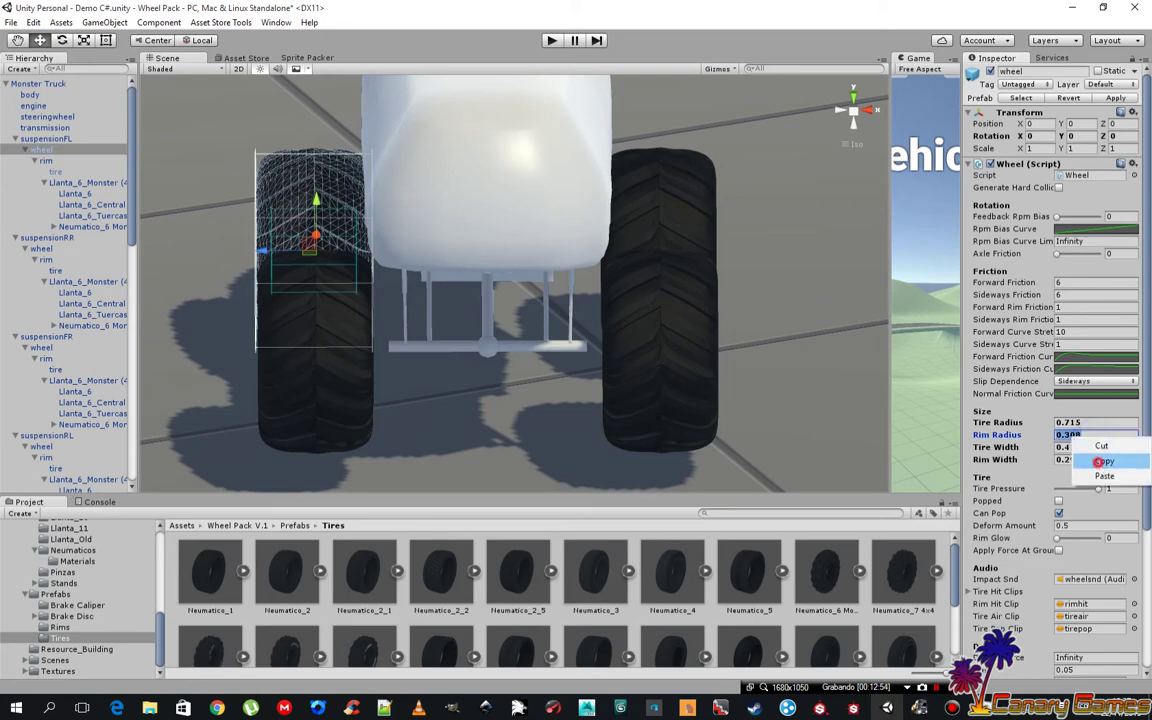
left_click(1092, 461)
left_click(335, 407)
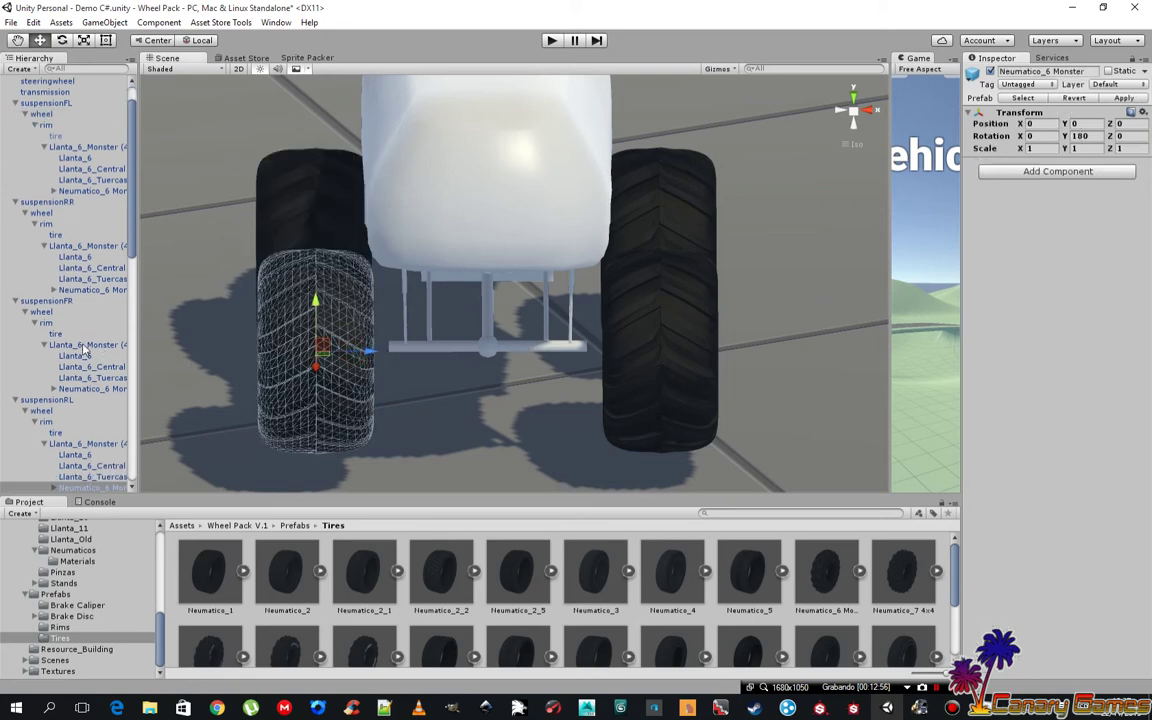
left_click(42, 410)
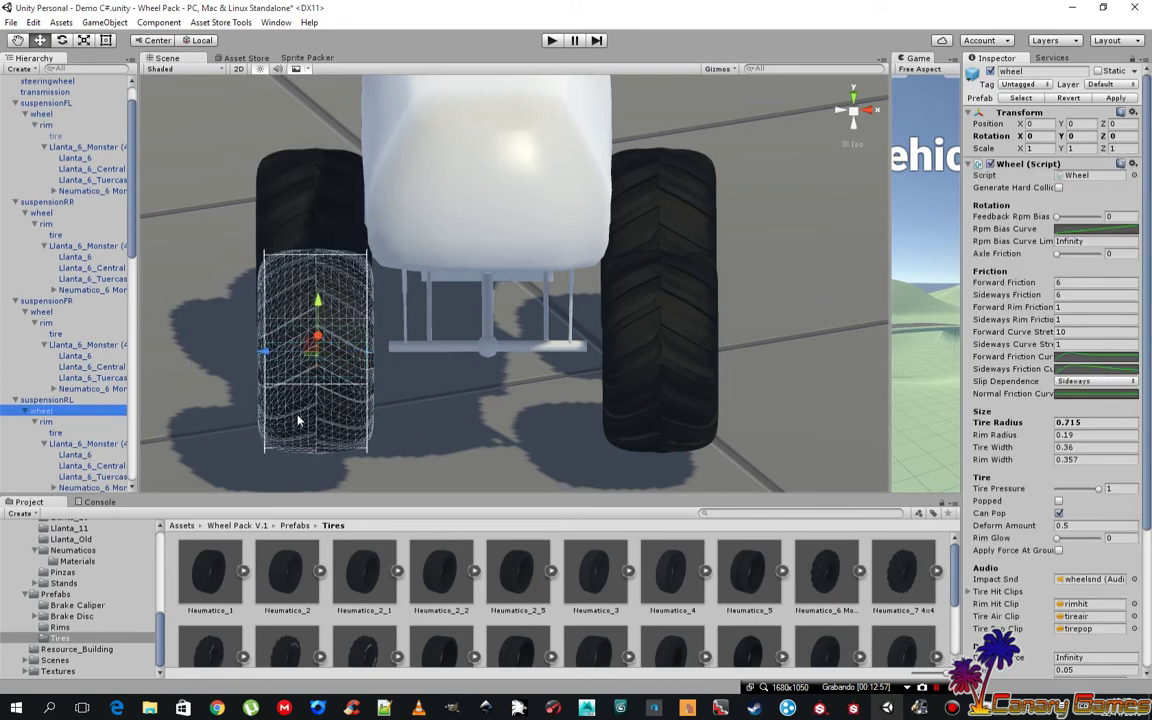
right_click(1088, 438)
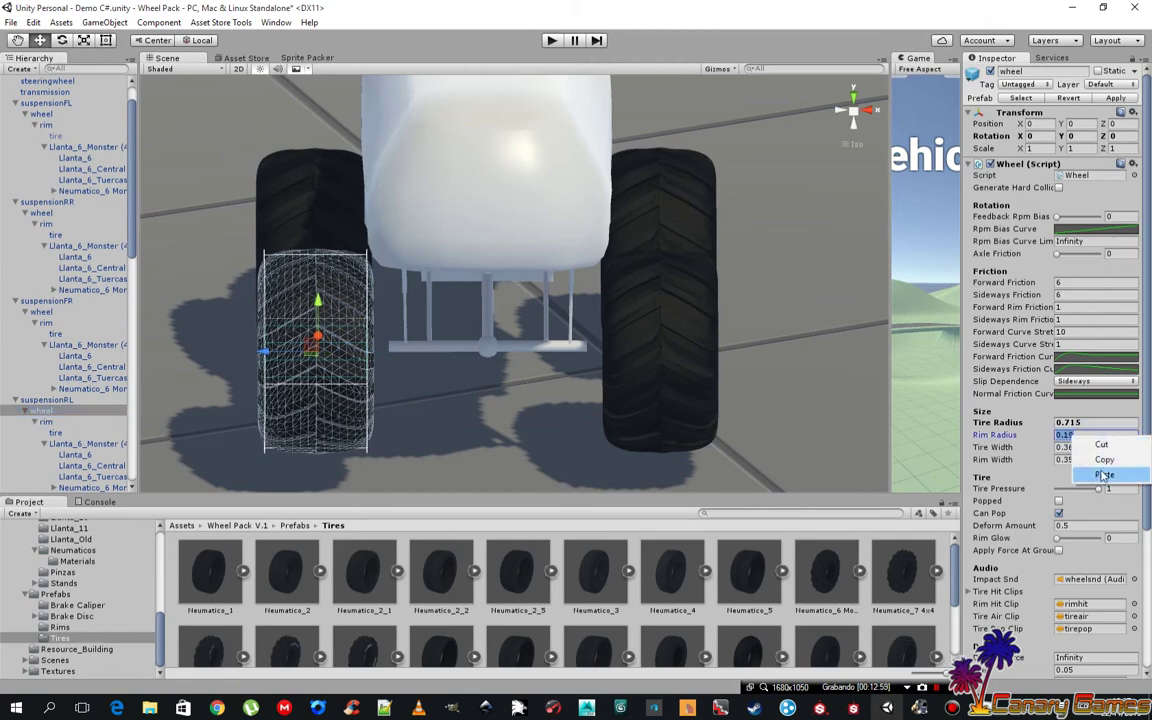
left_click(1103, 475)
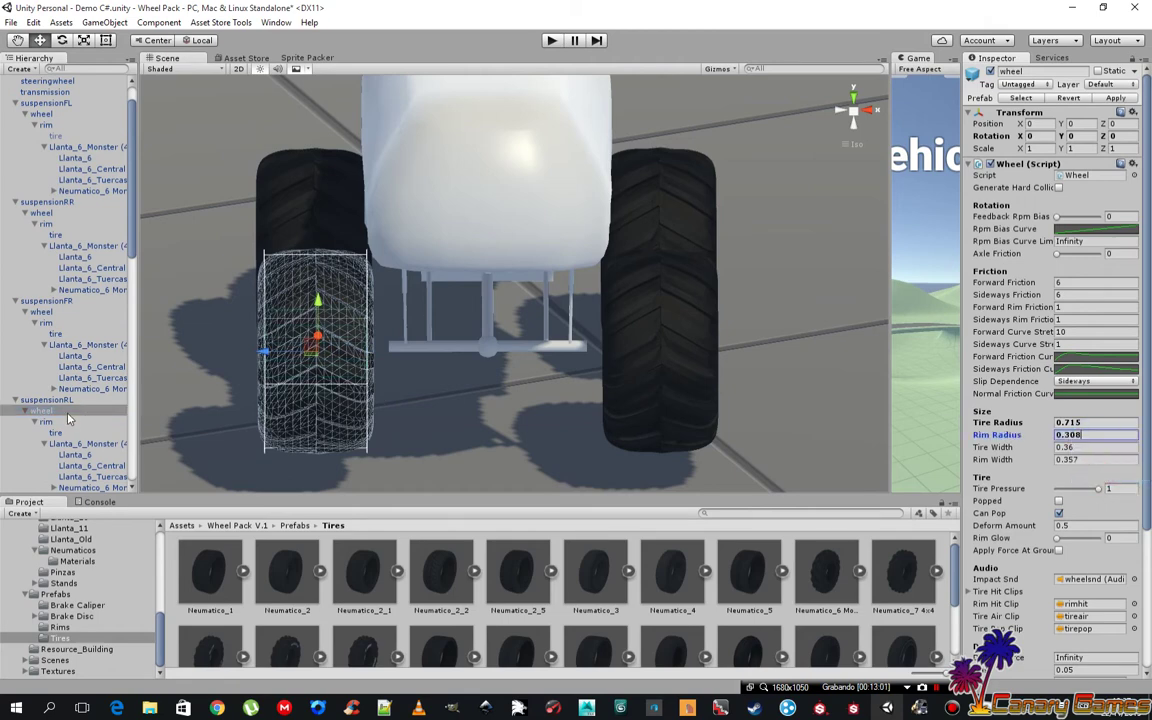
left_click(58, 313)
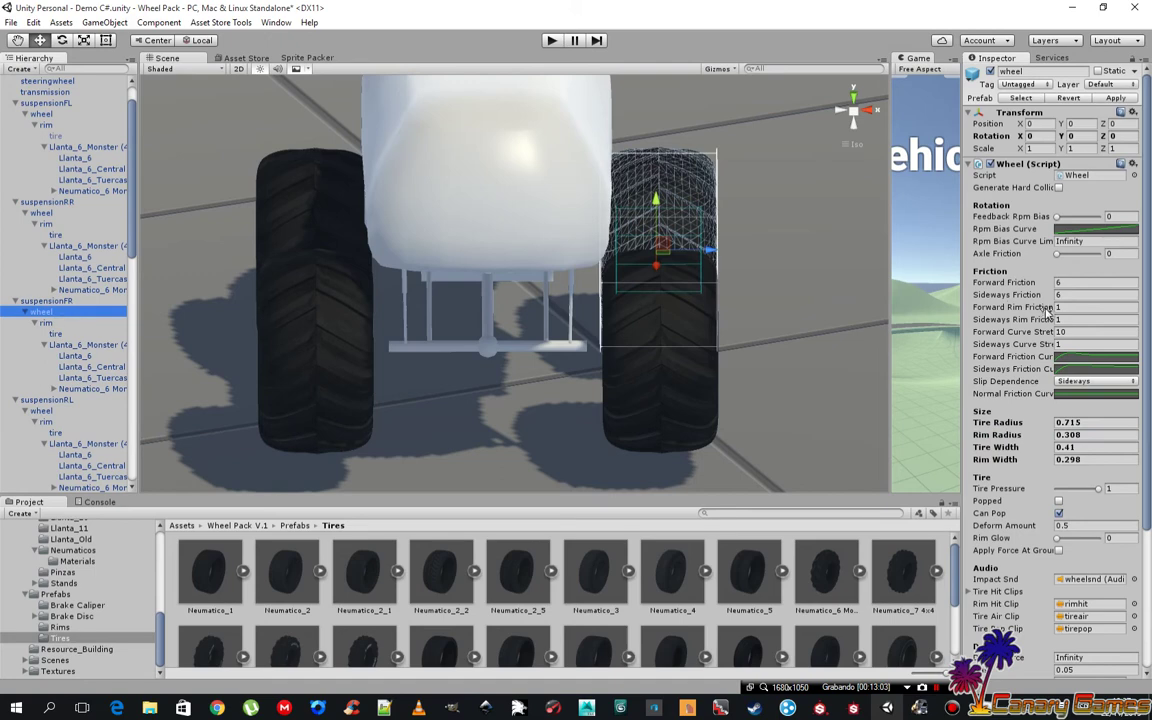
- Copy Tire Width 0.41 from the suspensionFR wheel into the rear-left wheel
left_click(1095, 447)
right_click(1095, 447)
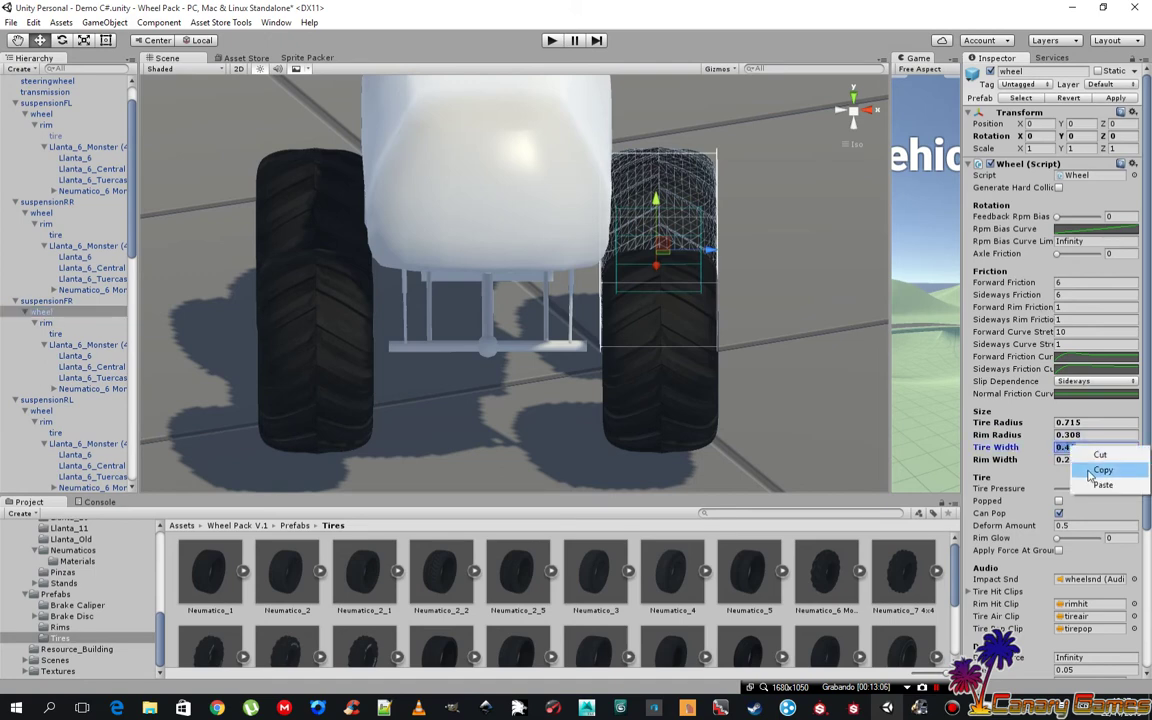
left_click(1040, 470)
left_click(336, 380)
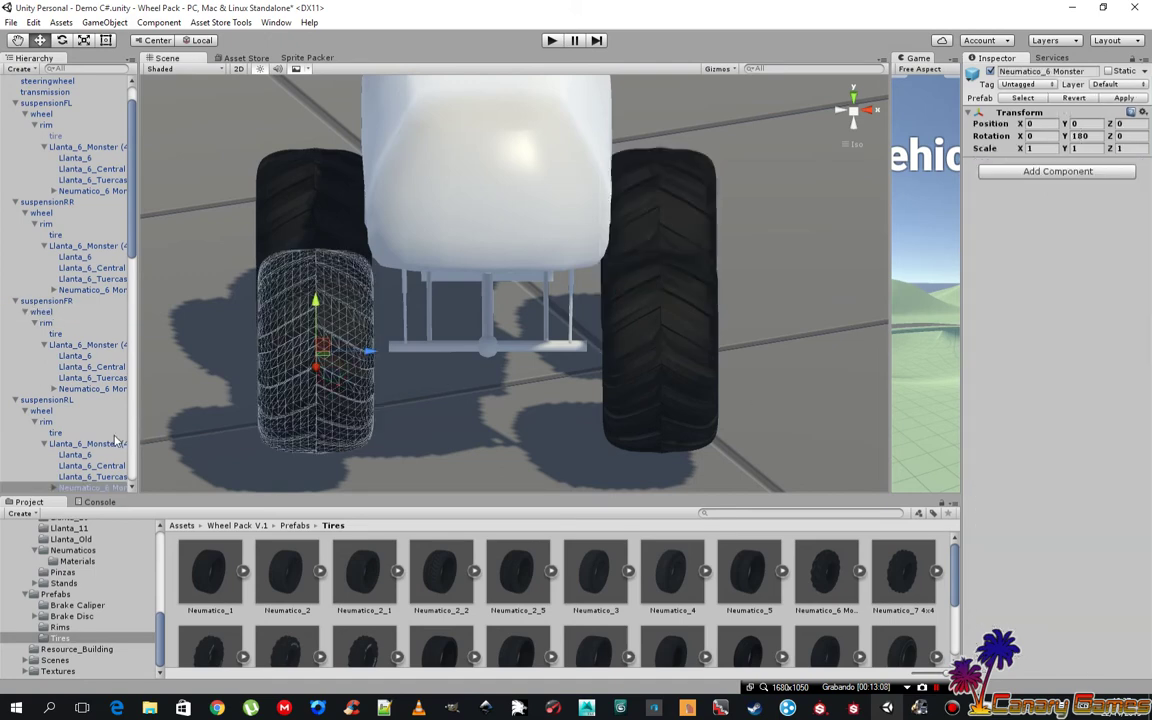
scroll(78, 385, "down", 1)
left_click(45, 369)
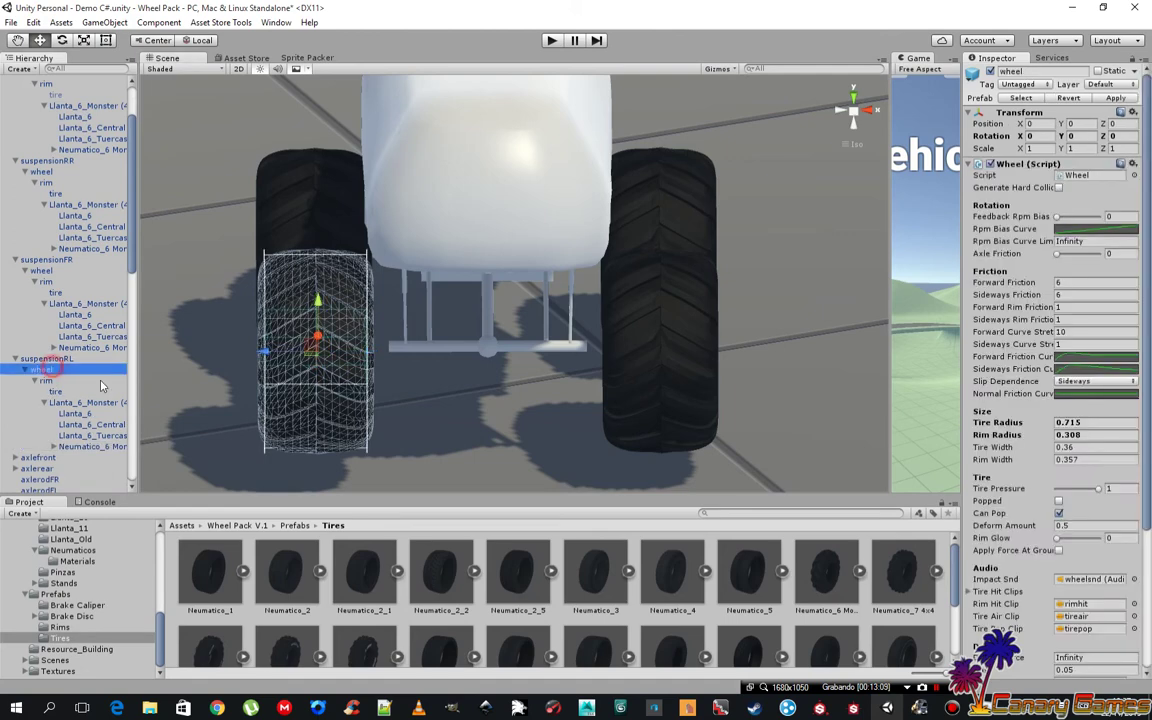
left_click(1068, 448)
right_click(1068, 448)
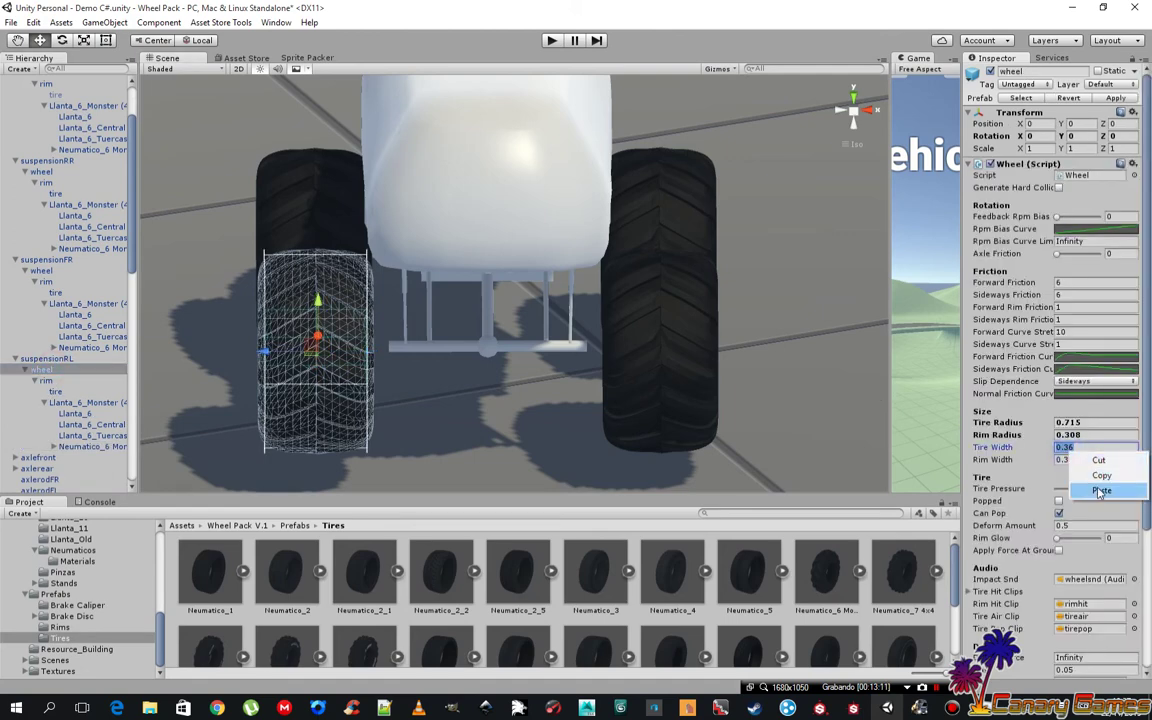
left_click(1100, 491)
- Copy Rim Width 0.298 from the suspensionRR wheel into the rear-left wheel
left_click(691, 352)
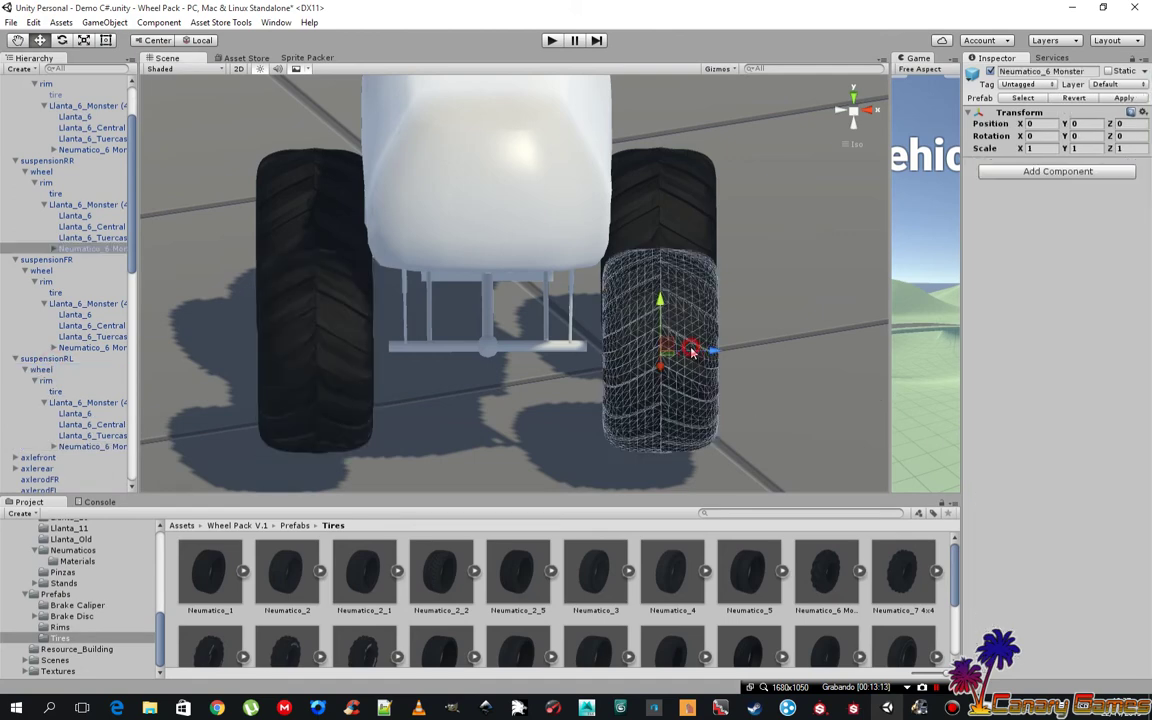
left_click(42, 171)
left_click(1068, 459)
right_click(1068, 459)
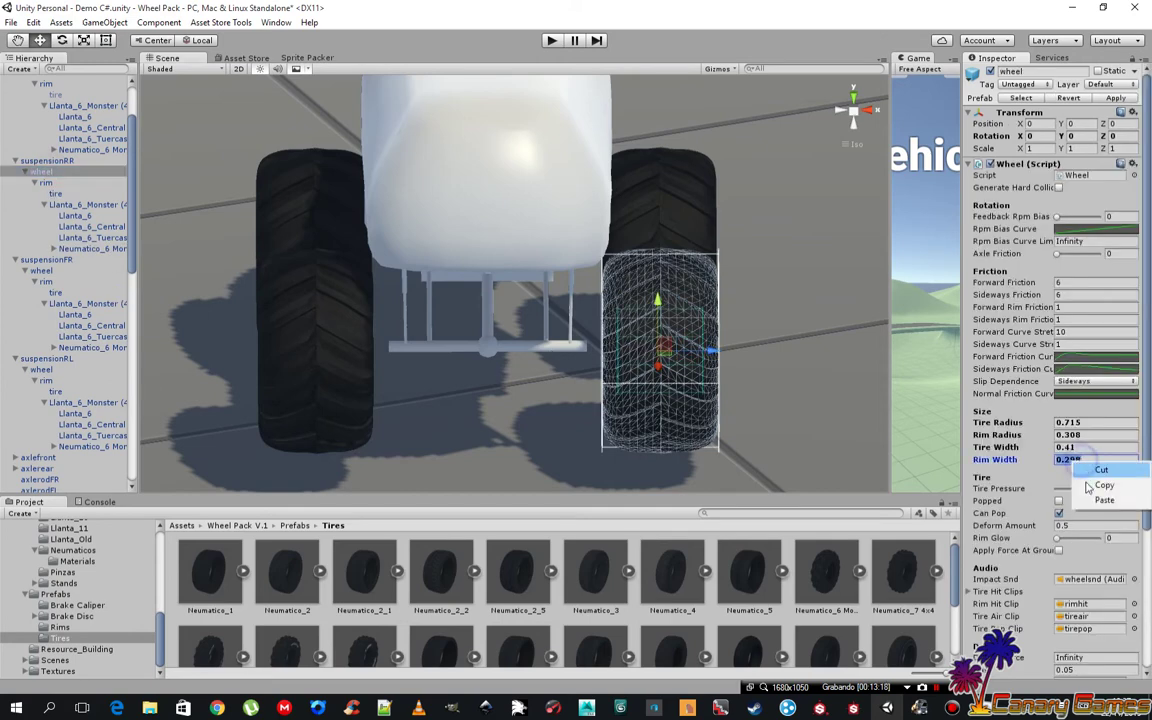
left_click(1102, 487)
left_click(272, 400)
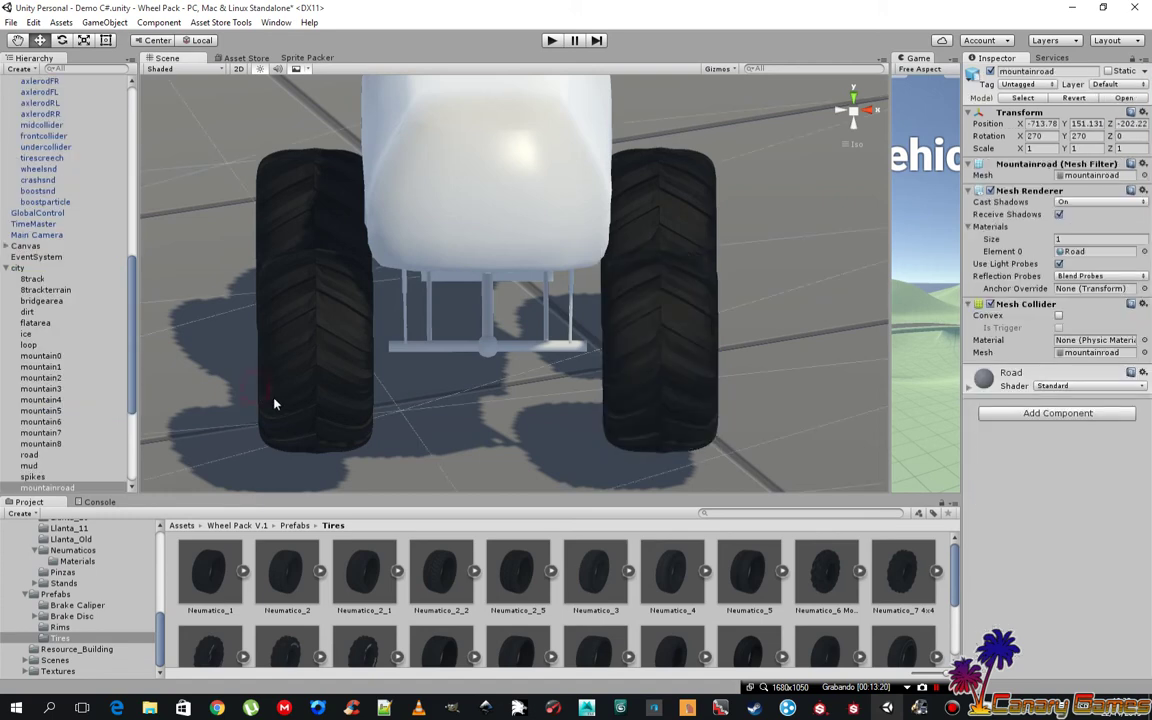
left_click(286, 394)
scroll(50, 255, "up", 5)
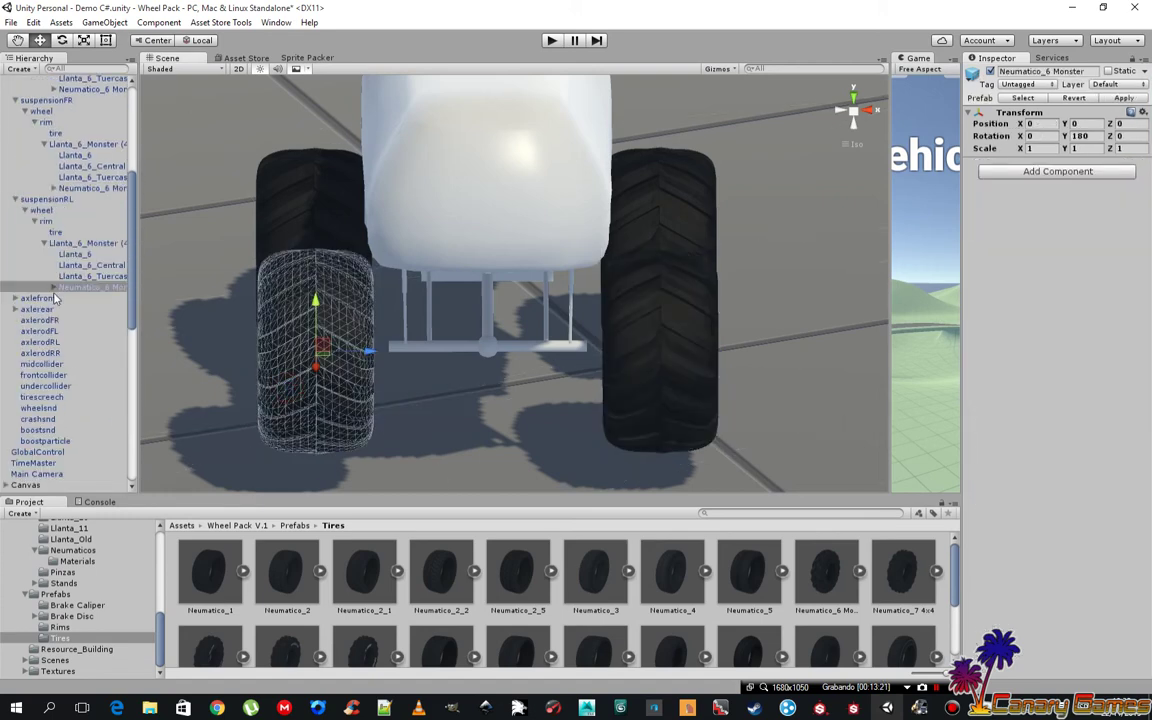
scroll(45, 290, "up", 5)
left_click(42, 335)
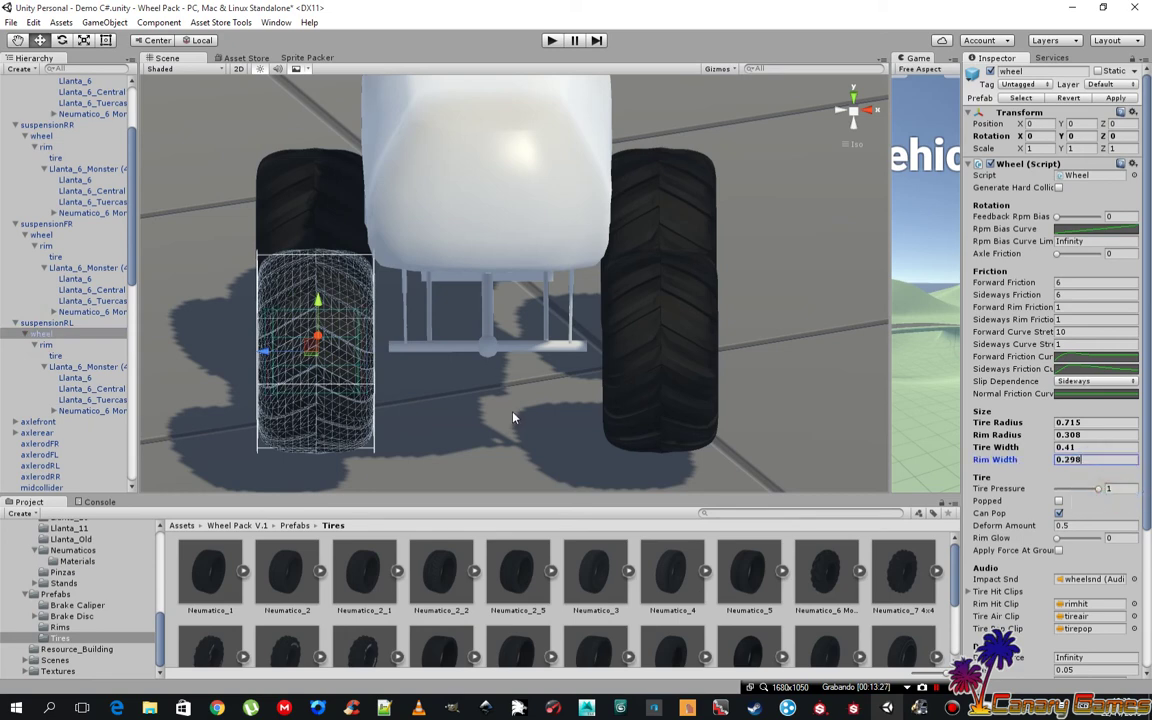
mouse_move(466, 400)
left_mouse_down("alt")
mouse_move(630, 428)
mouse_move(450, 393)
mouse_move(723, 411)
mouse_move(451, 414)
left_mouse_up("alt")
left_click(633, 428)
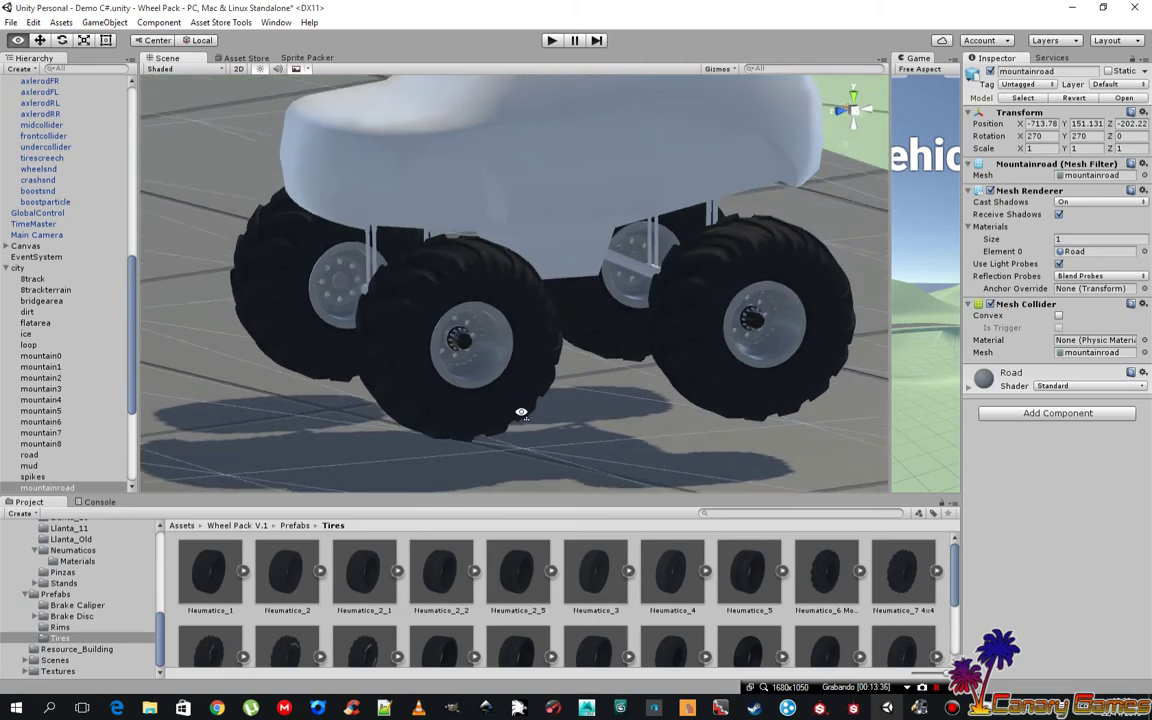
- Zoom out and orbit to view the monster truck on the mountain road
scroll(453, 415, "down", 3)
scroll(455, 405, "down", 3)
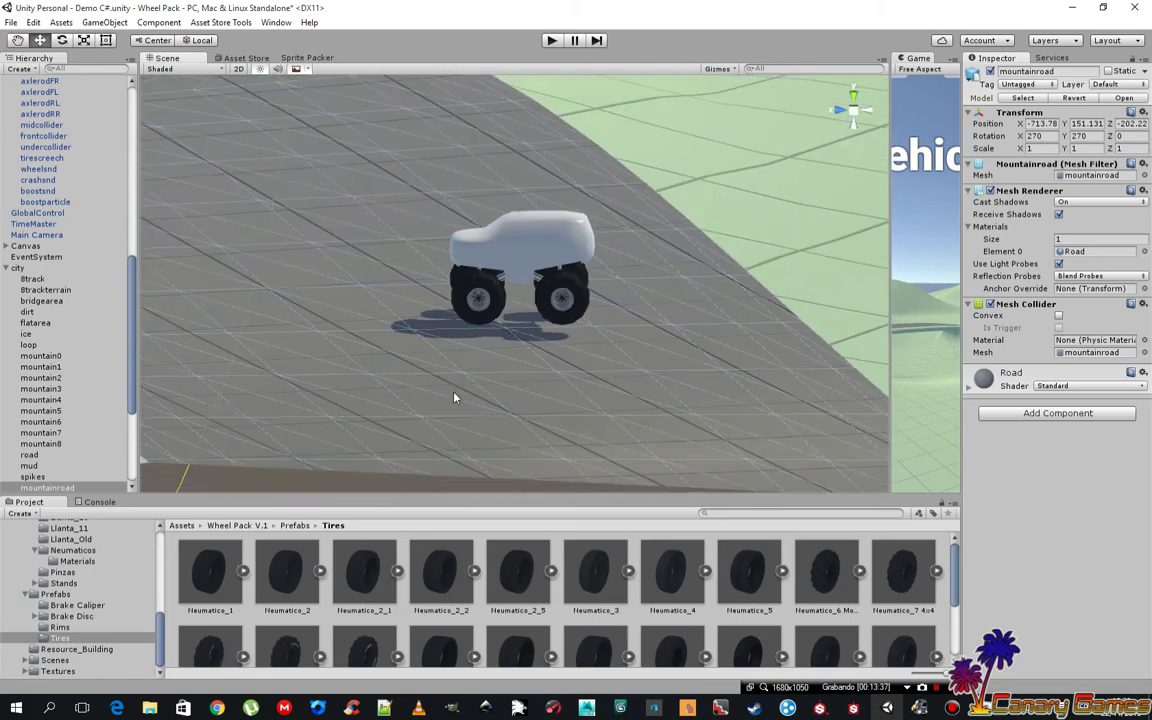
scroll(454, 398, "down", 2)
scroll(454, 398, "down", 3)
mouse_move(454, 398)
left_mouse_down("alt")
mouse_move(429, 291)
mouse_move(406, 342)
mouse_move(407, 385)
left_mouse_up("alt")
scroll(129, 288, "up", 10)
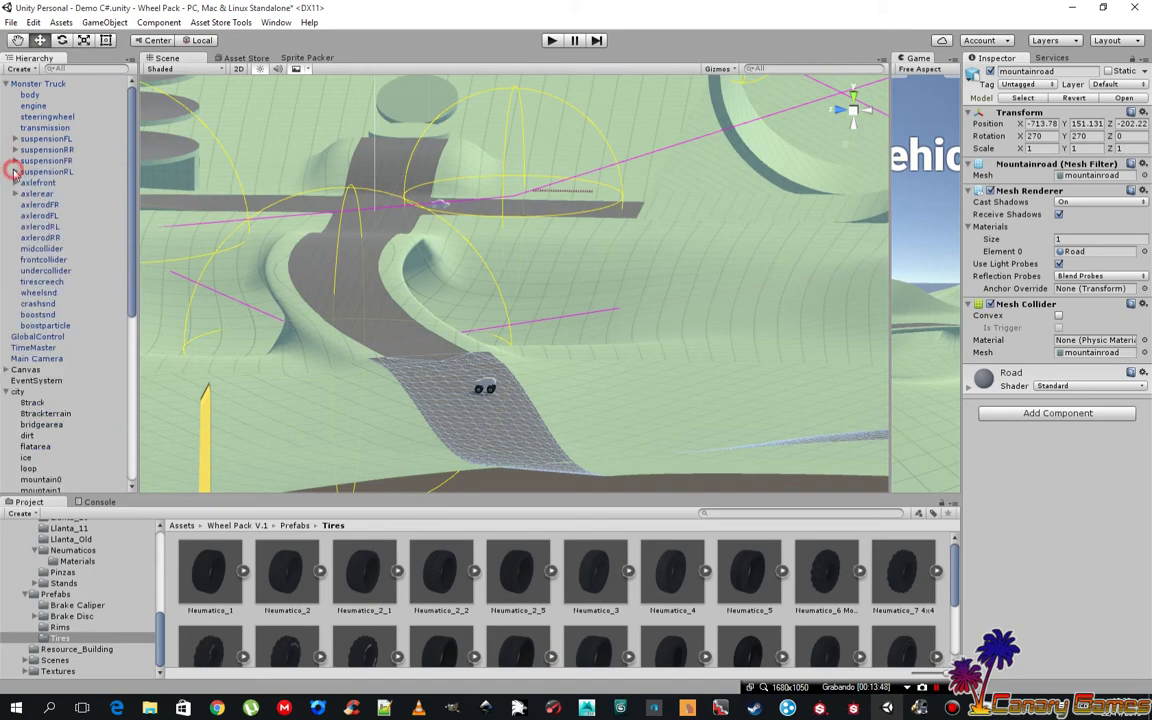
- Frame the Monster Truck and slide it along X to about -130.7 on the road
key("f")
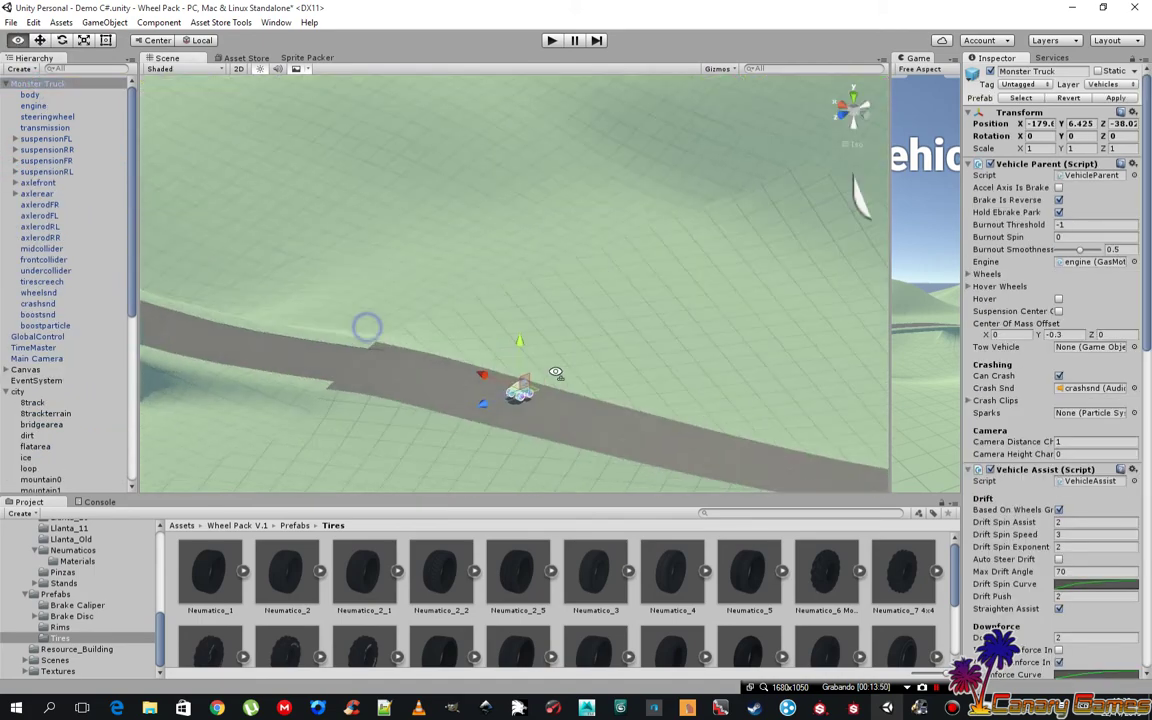
left_click_drag(498, 385, 295, 383)
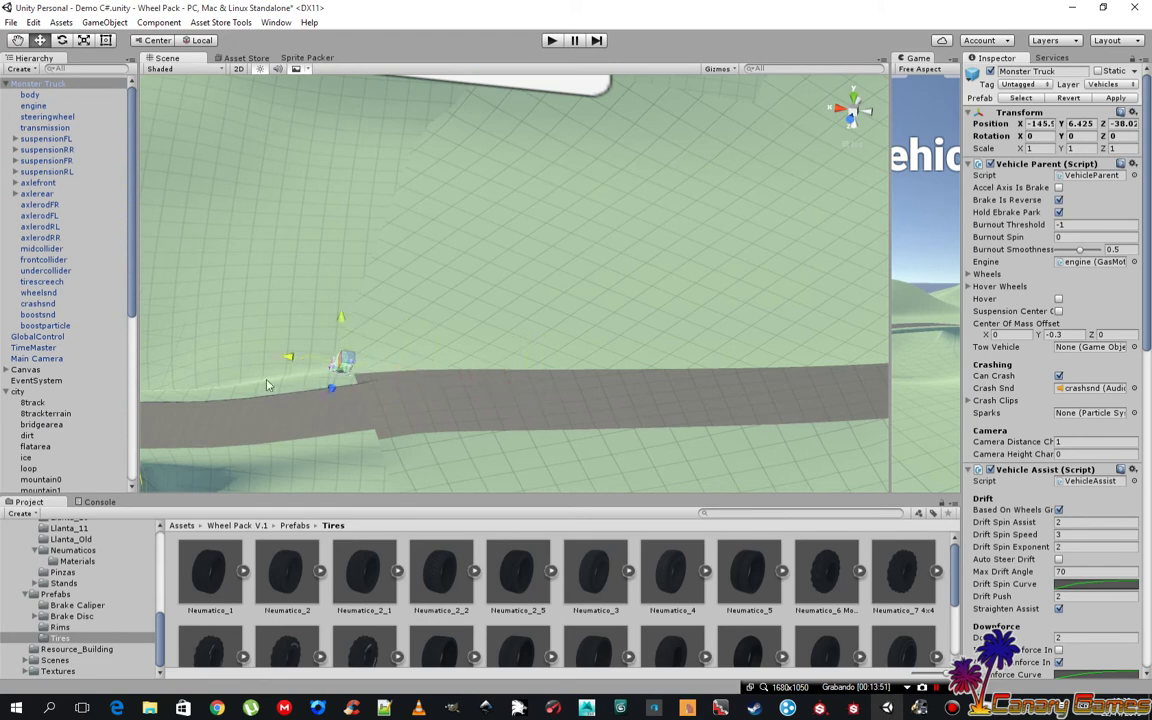
mouse_move(300, 425)
middle_mouse_down()
mouse_move(331, 397)
mouse_move(864, 398)
middle_mouse_up()
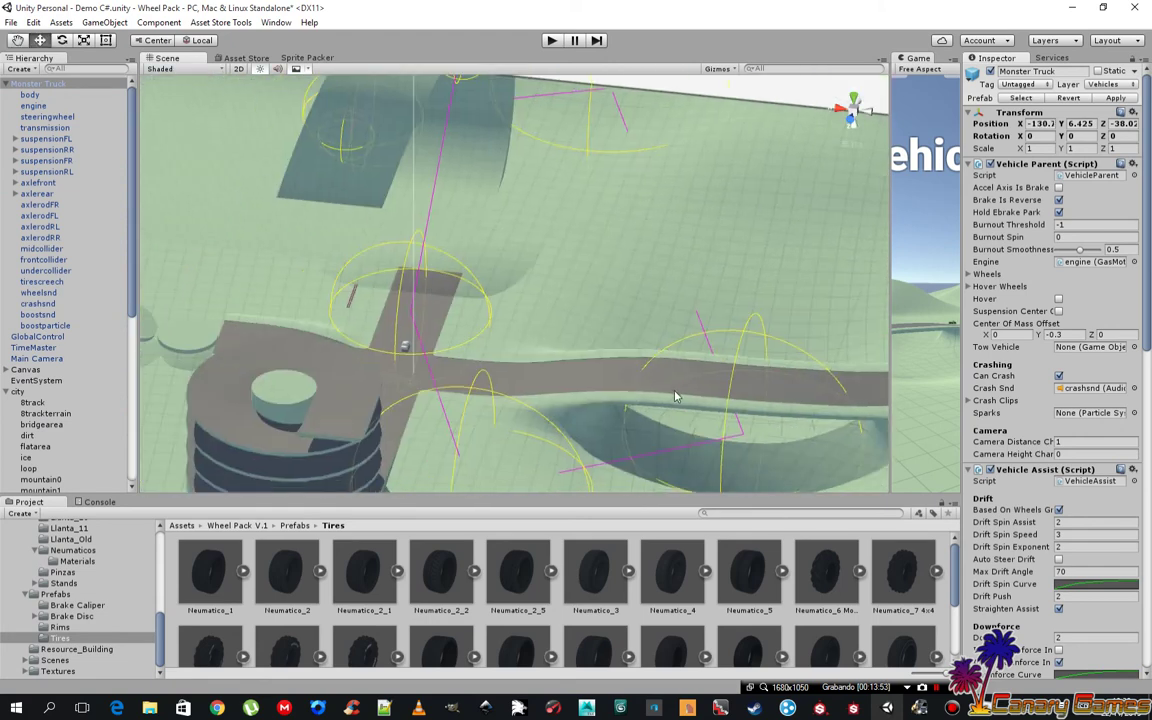
key("Right")
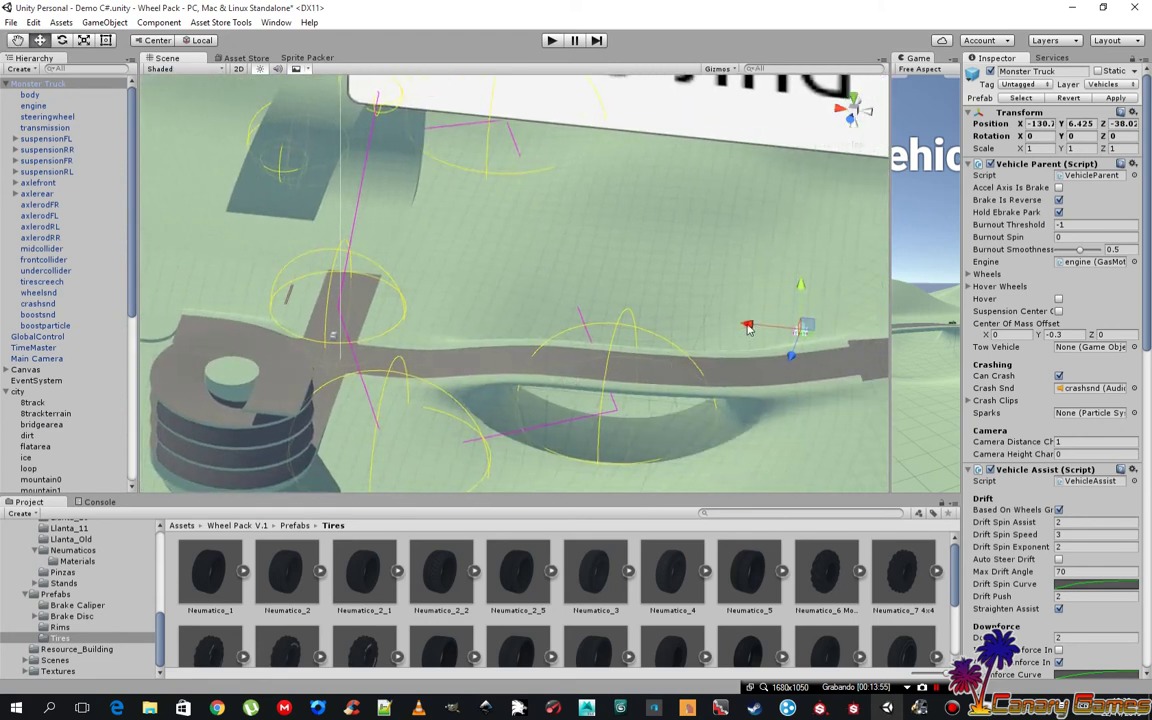
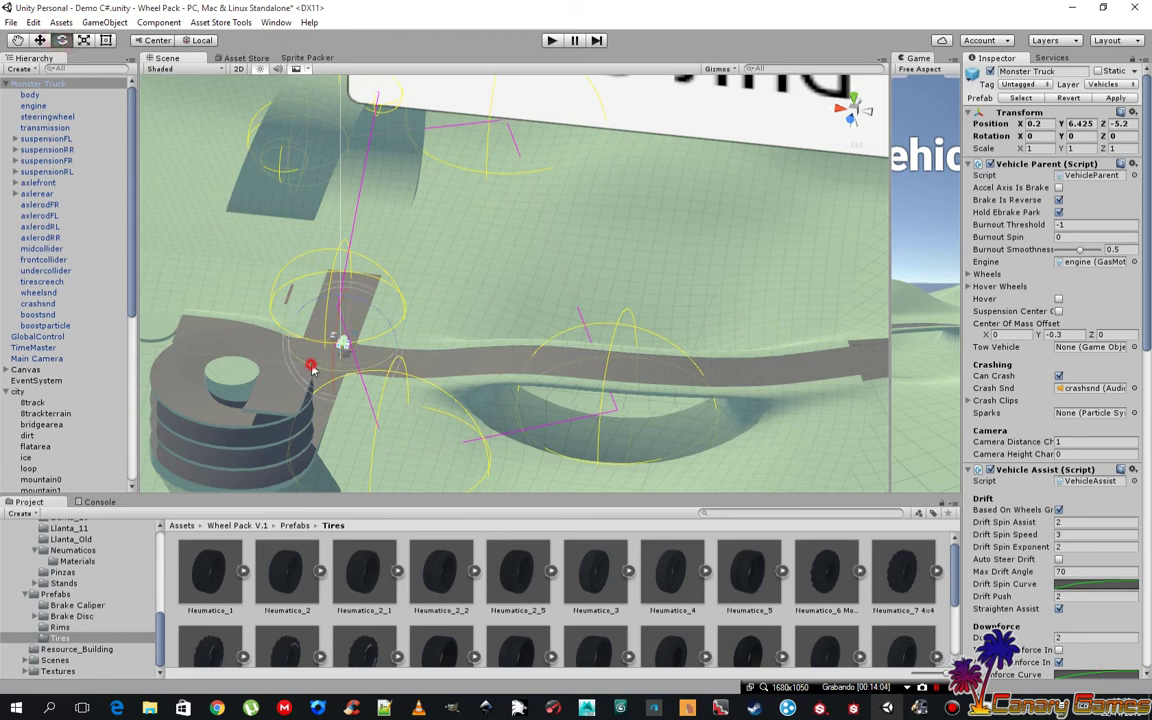
- Turn the Monster Truck to about -89.2 on Y and start Play mode
left_click_drag(463, 345, 470, 338)
left_click(552, 41)
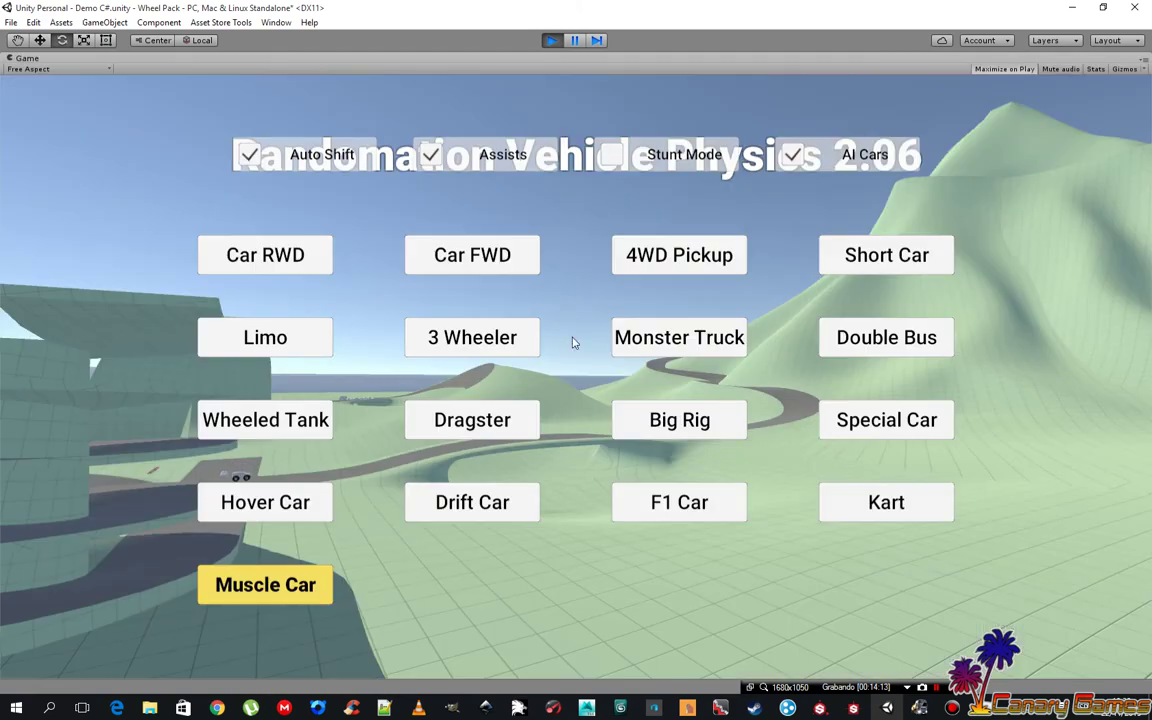
- Choose the Monster Truck and drive it off the road across the hills to 129 MPH
left_click(636, 341)
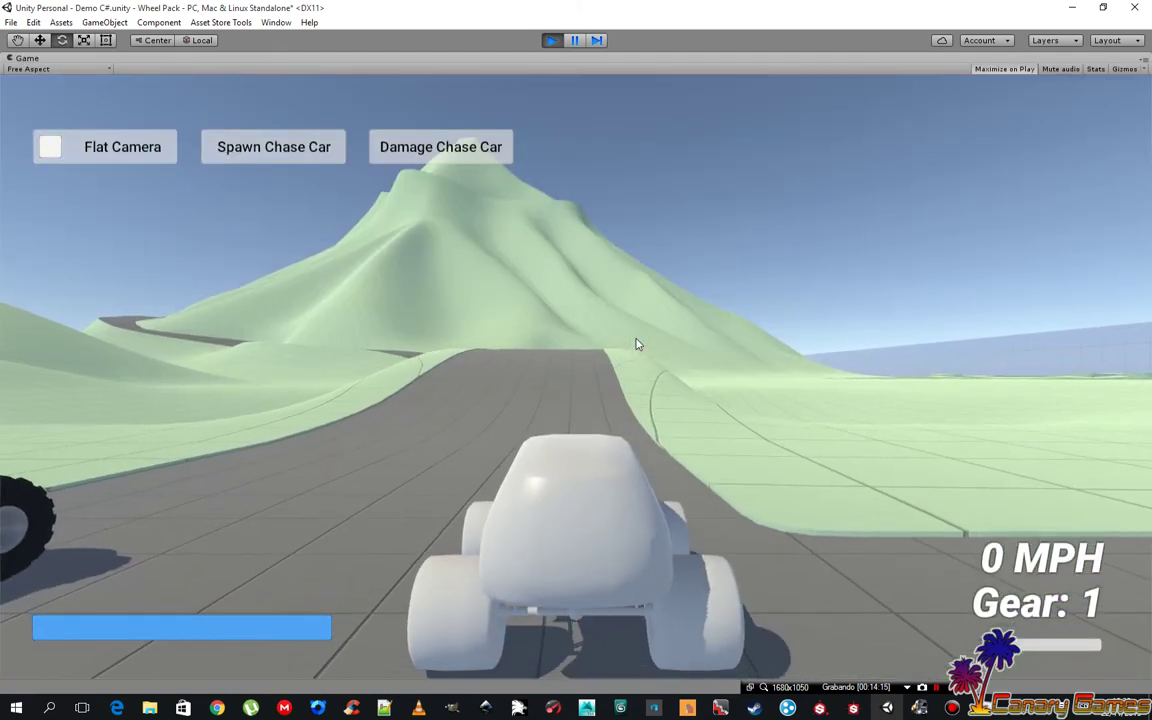
key("w")
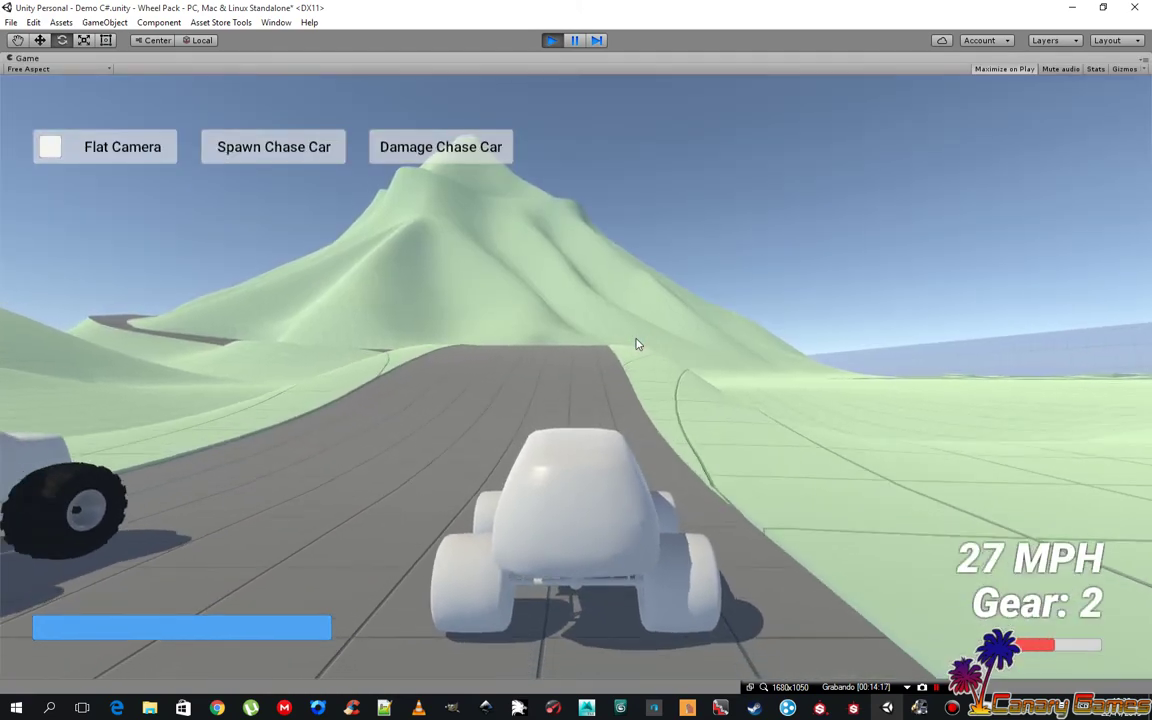
key("w")
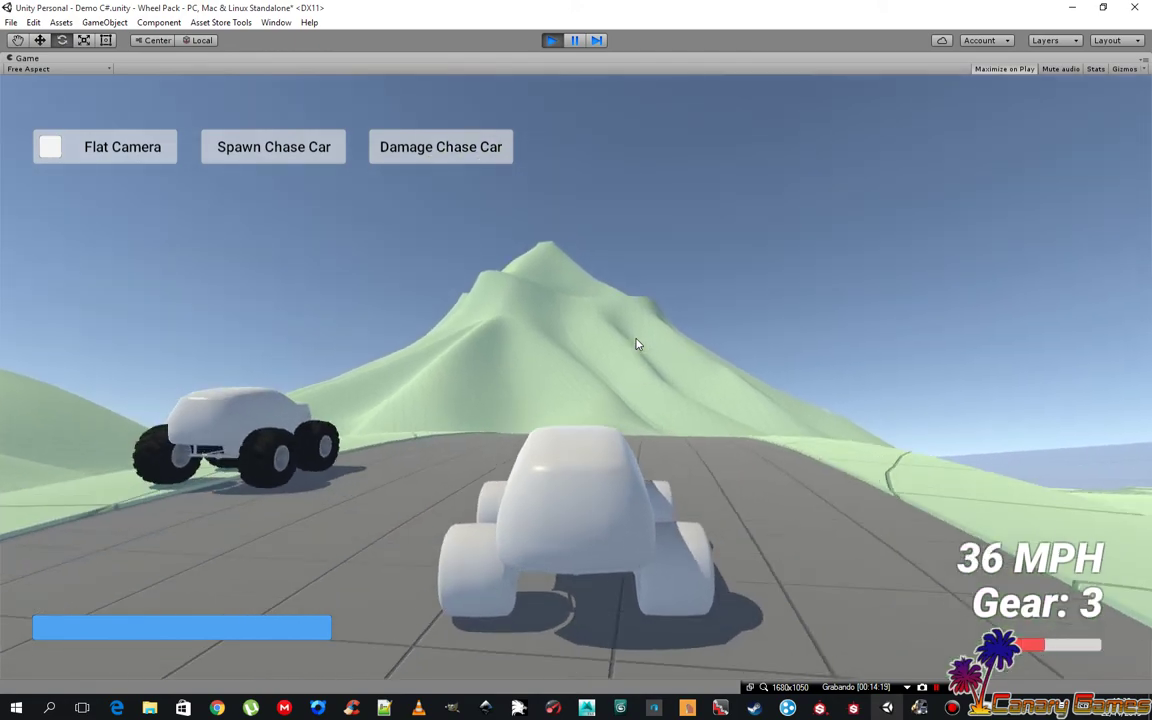
key("w")
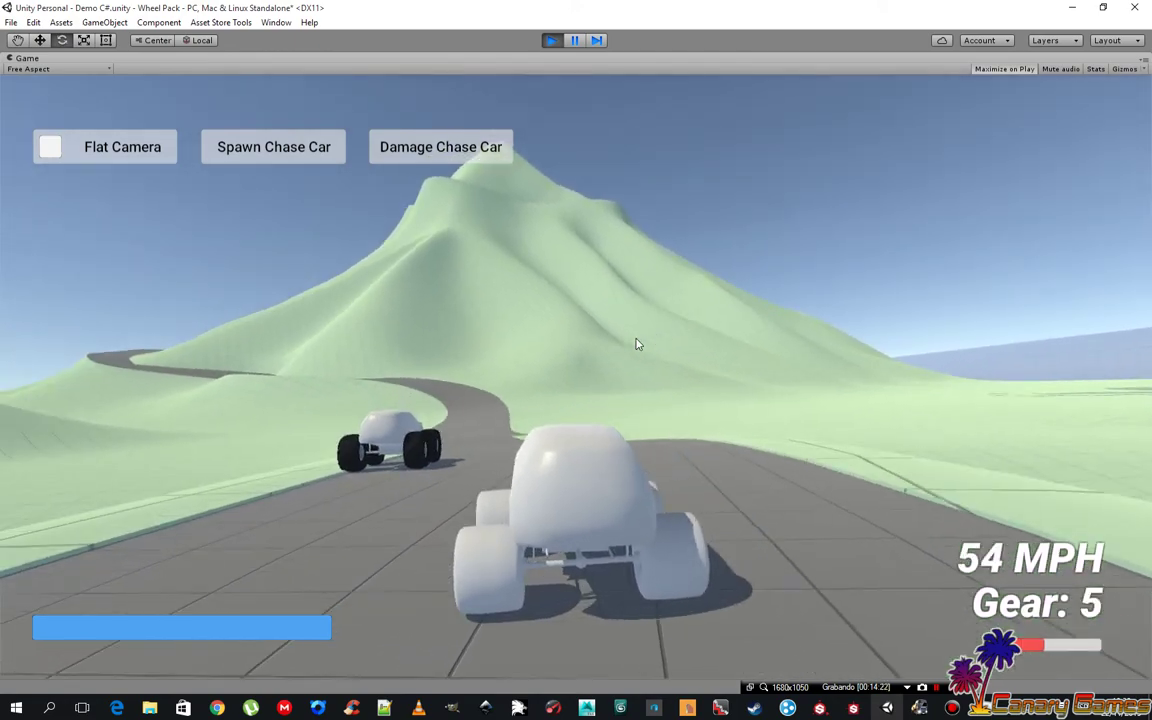
key("w")
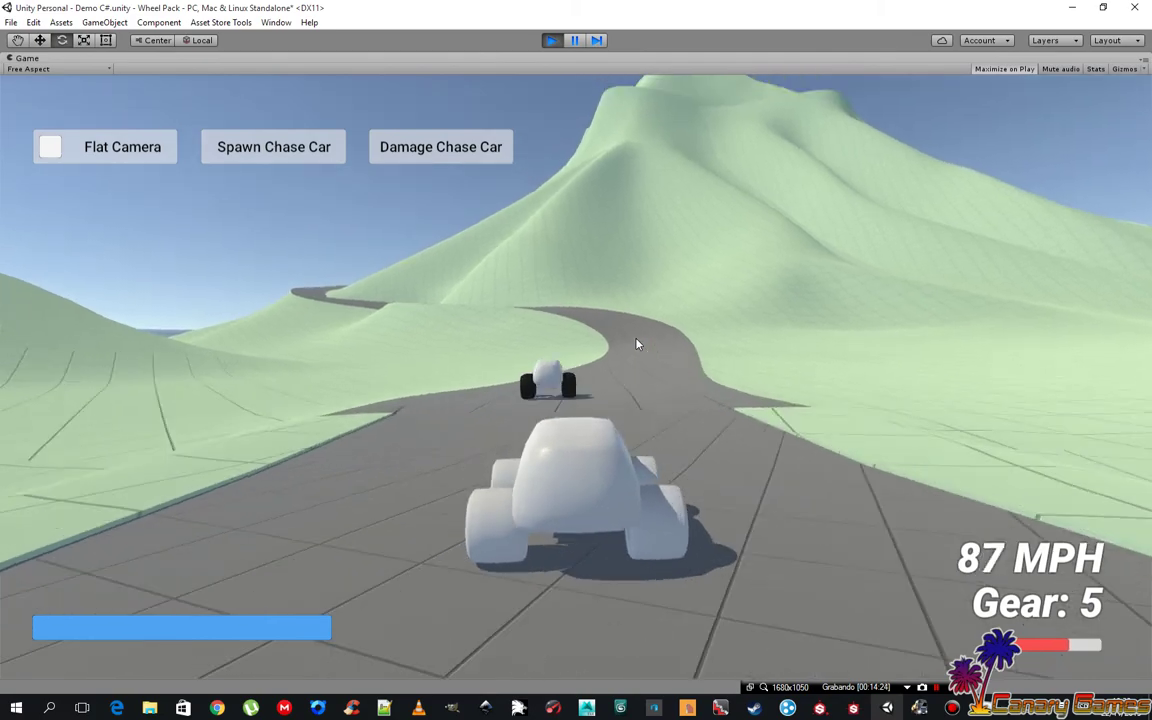
key("w")
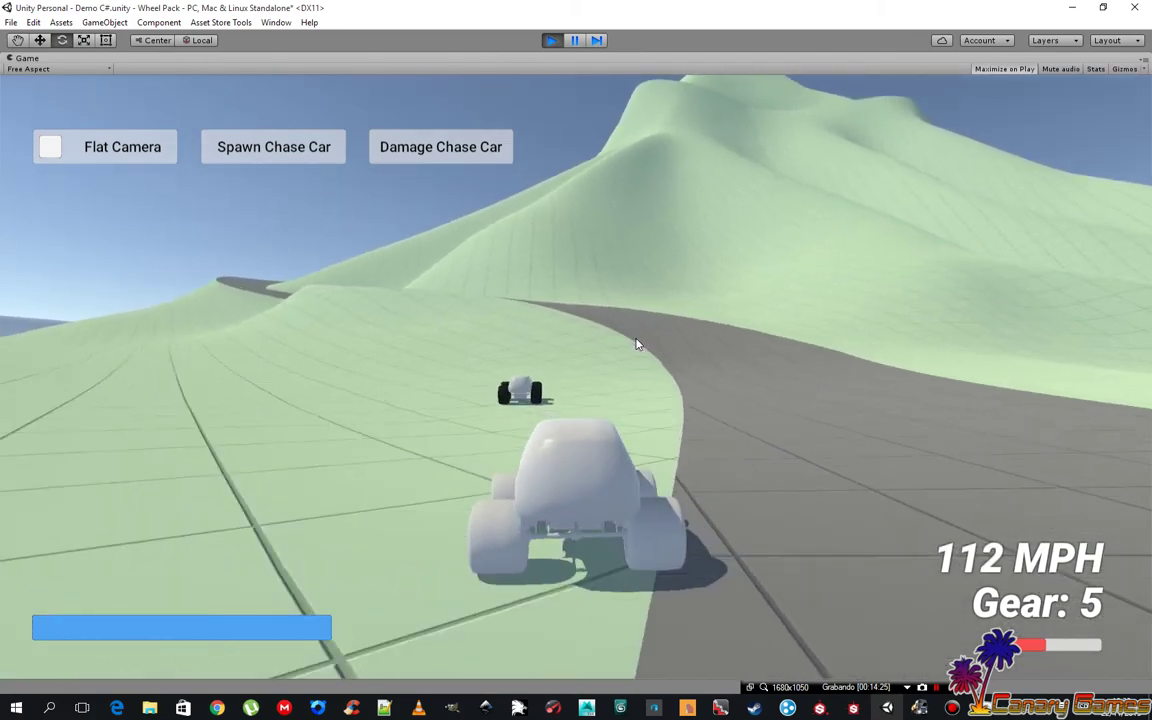
key("w")
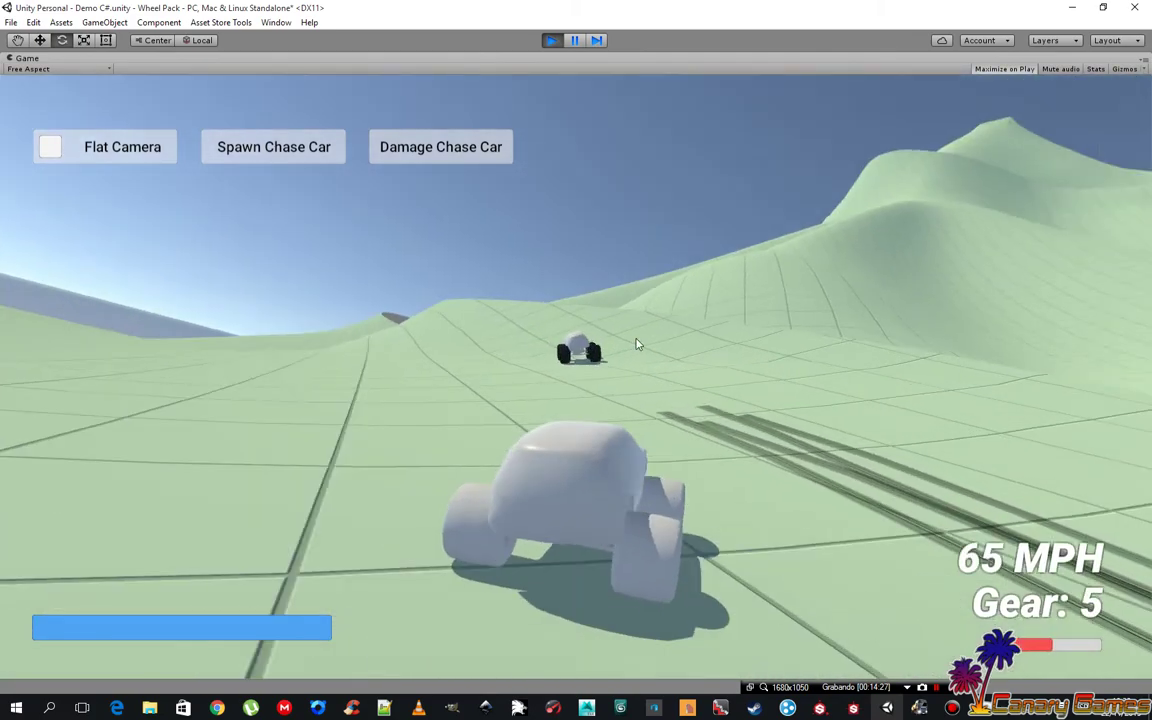
key("w")
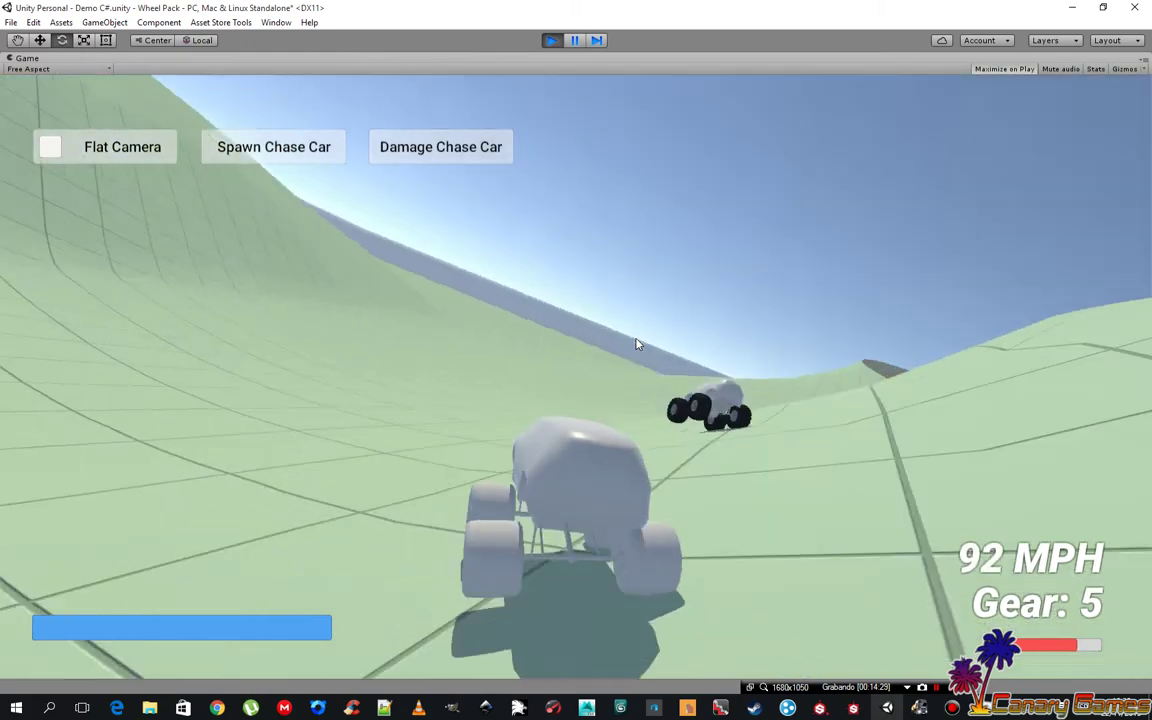
key("w")
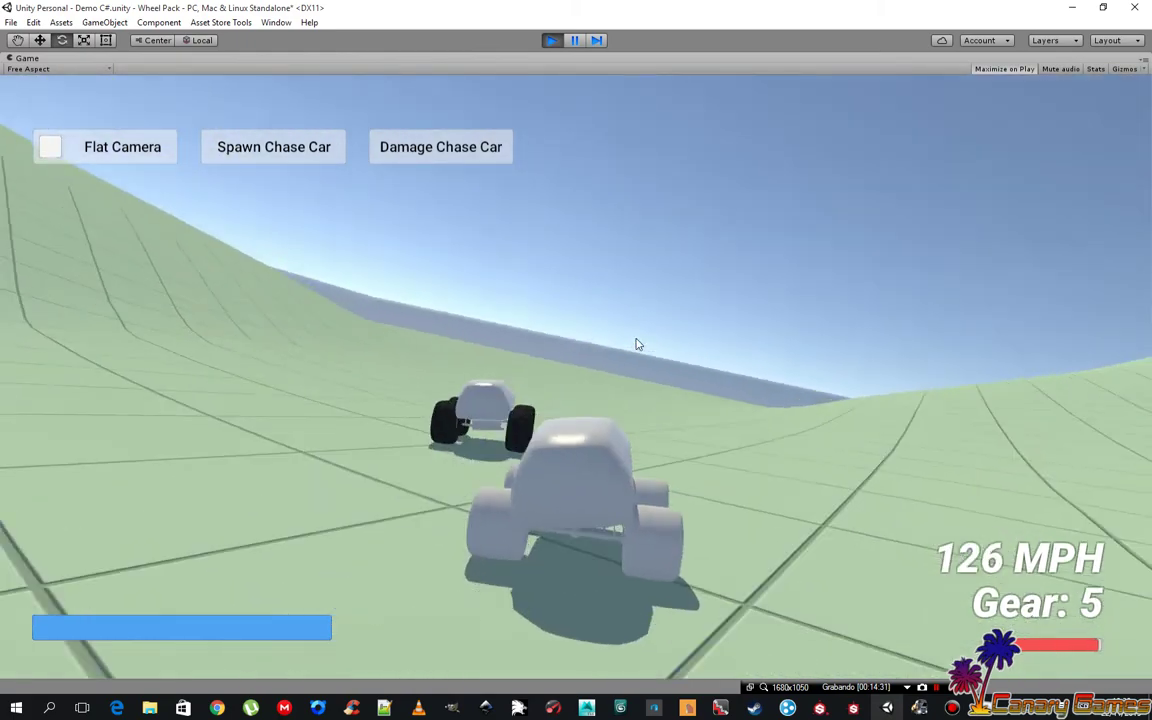
key("w")
key("w")
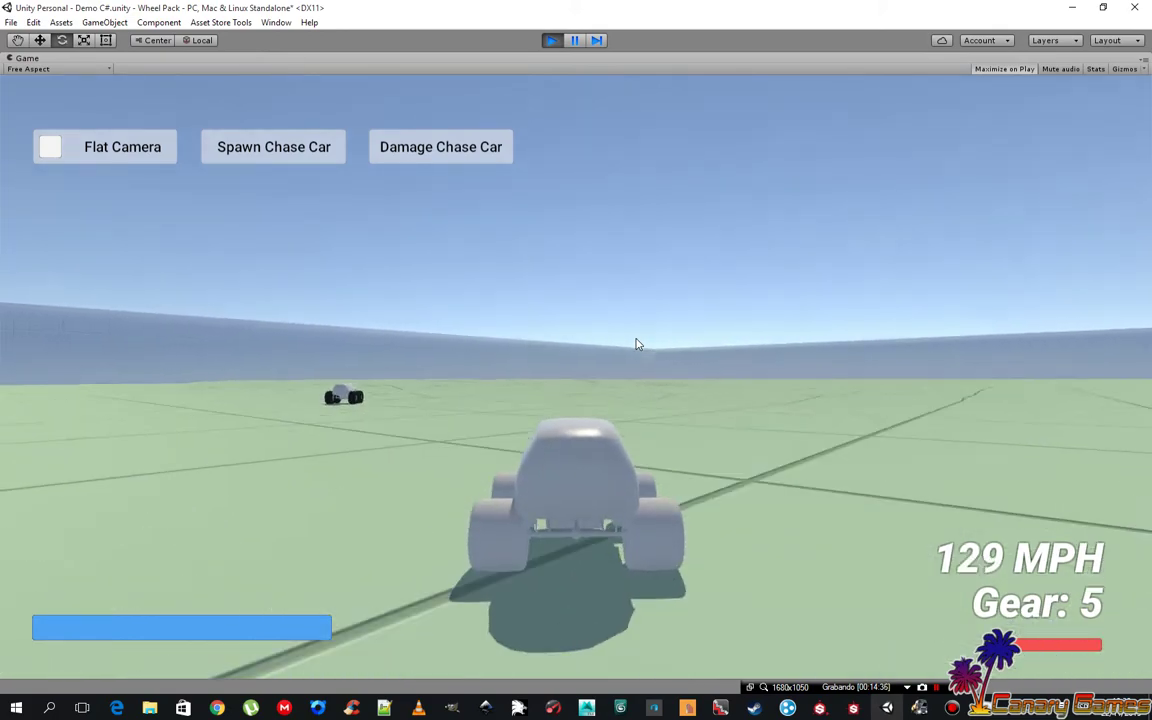
- Drive over bumpy terrain, then rock forward and back to turn into the chase car
key("w")
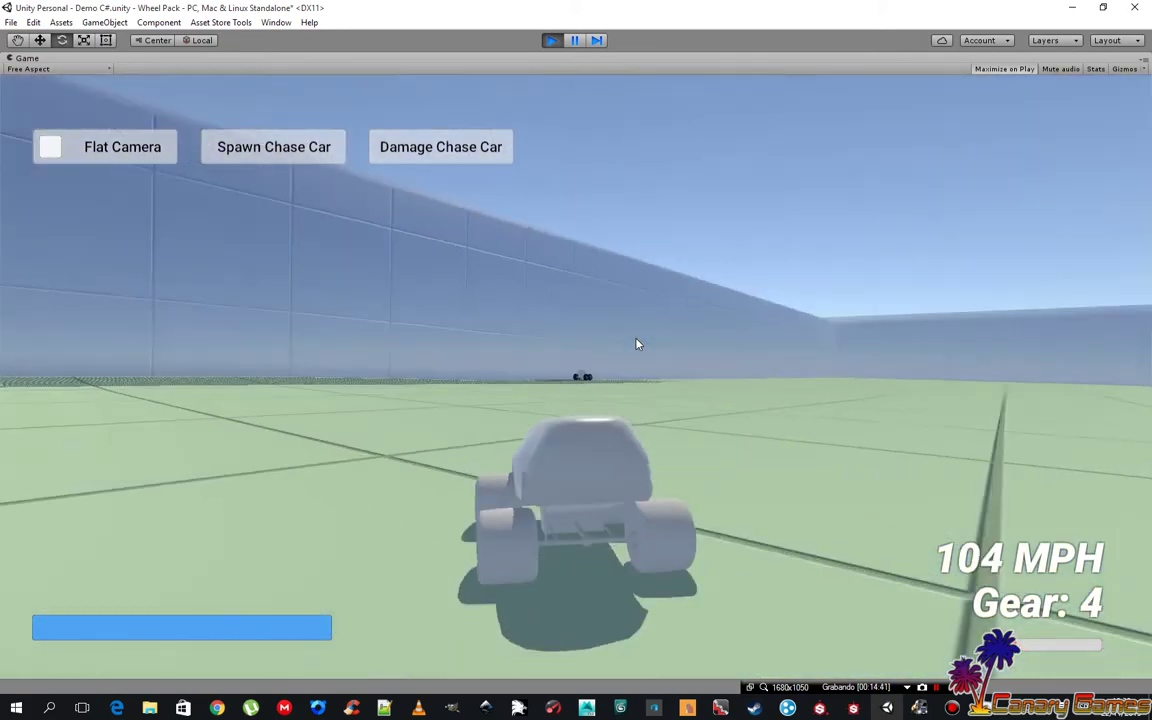
key("w")
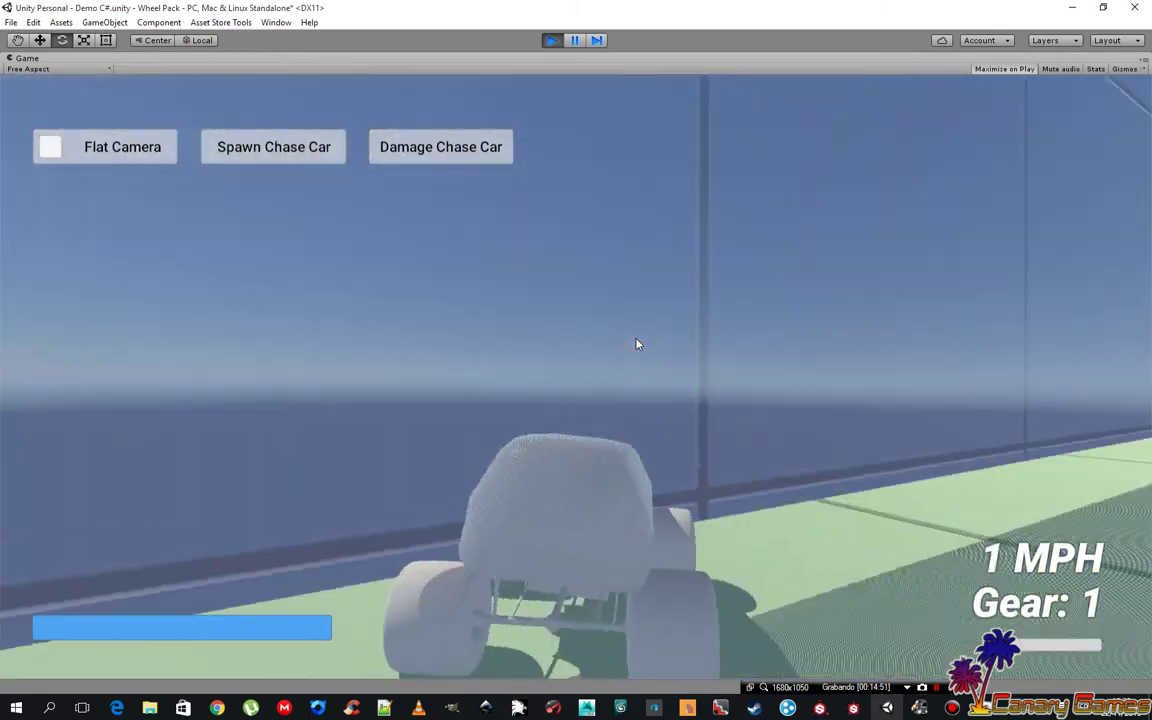
key("Down")
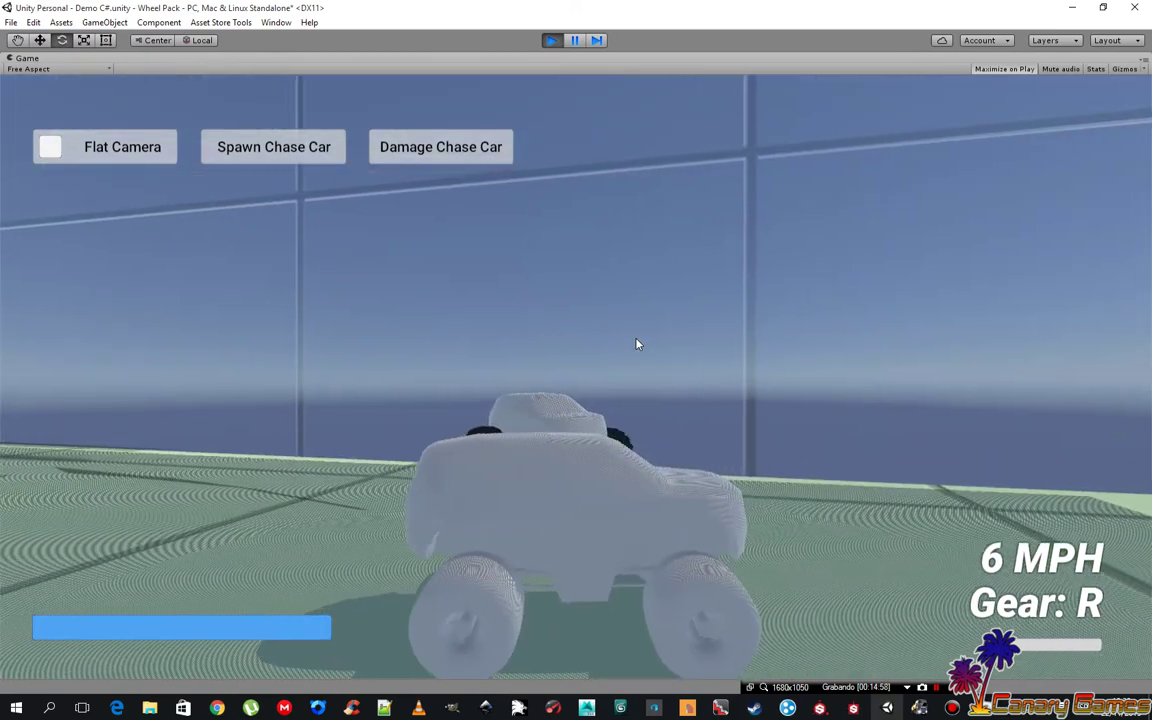
key("Up")
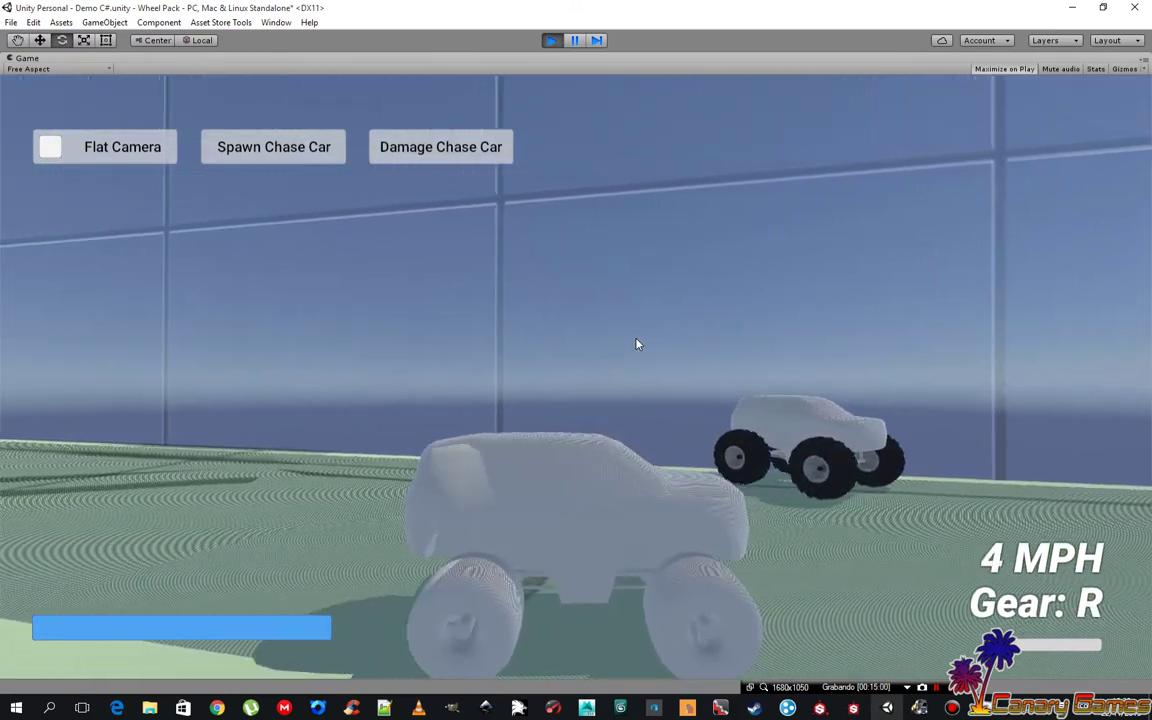
key("Up")
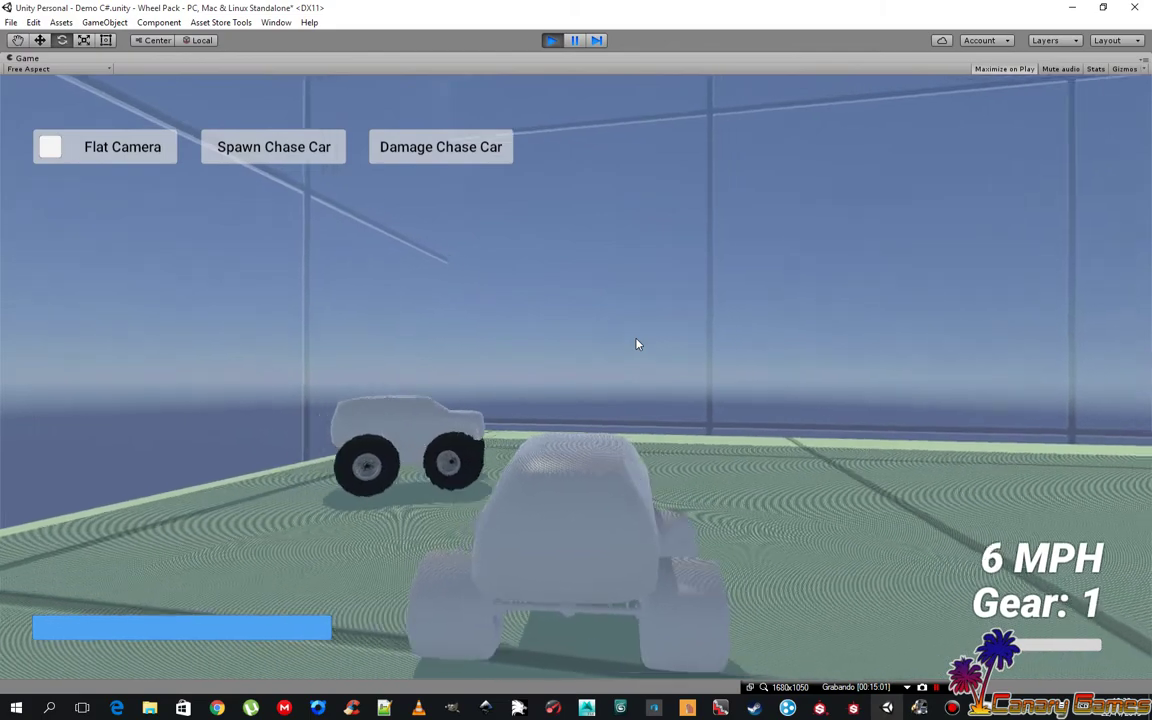
key("Down")
key("Up")
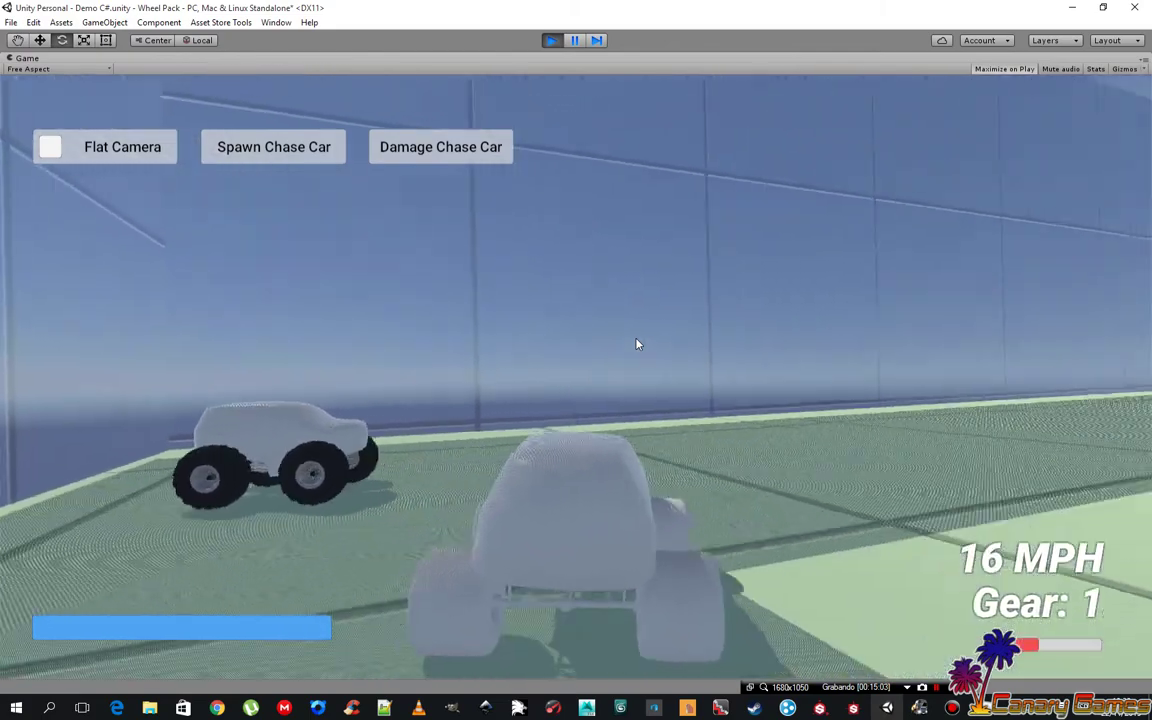
key("Down")
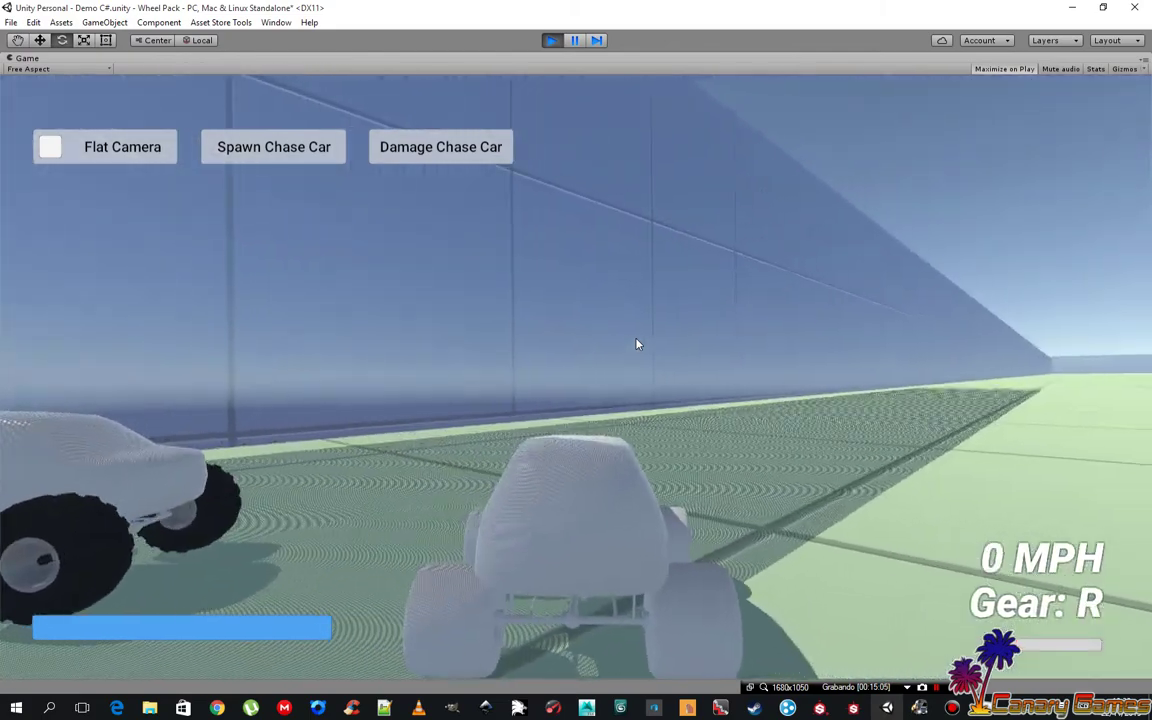
key("Down")
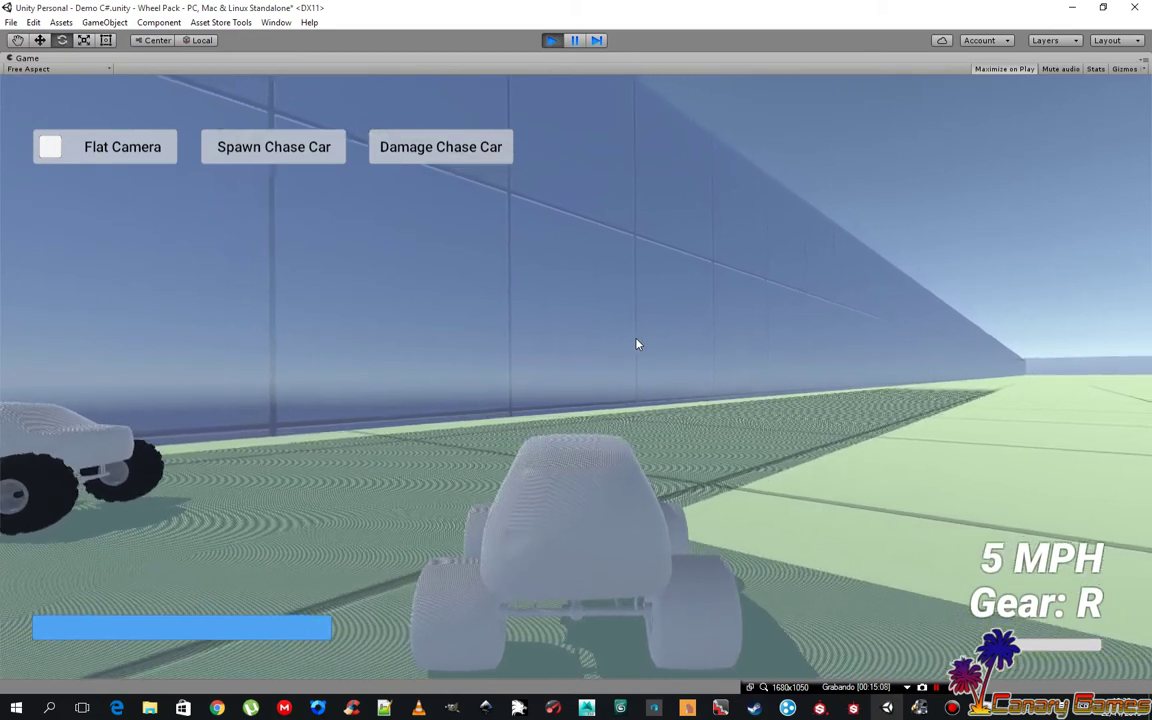
key("Up")
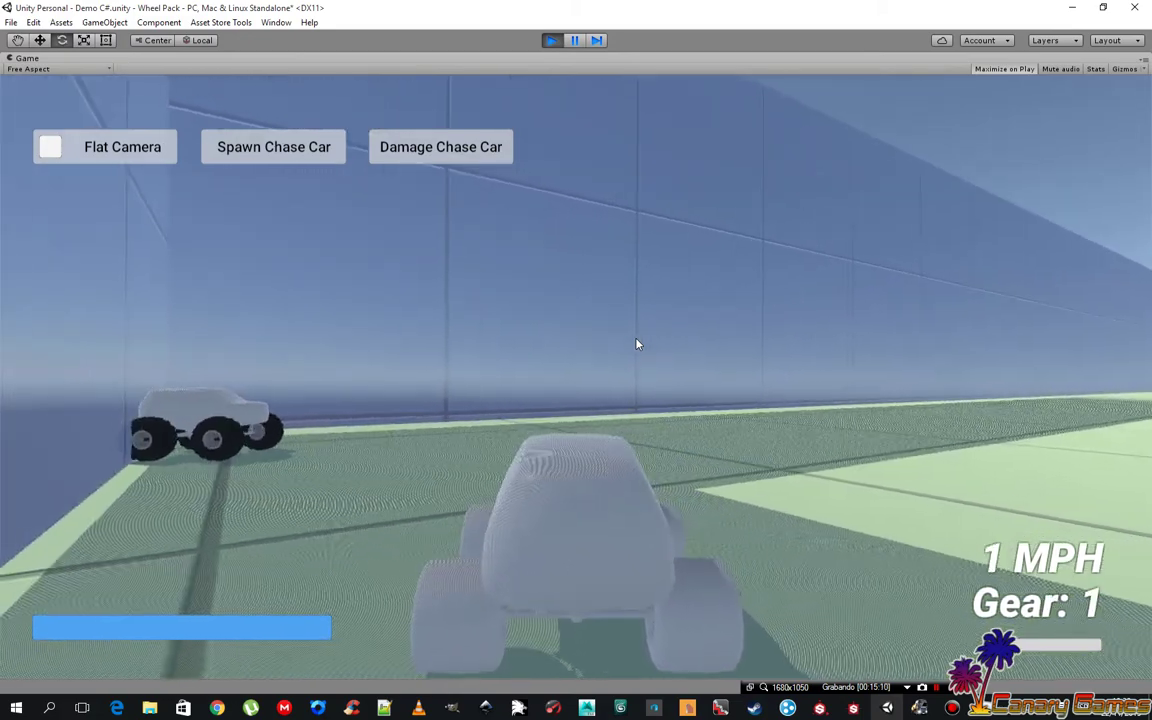
key("Up")
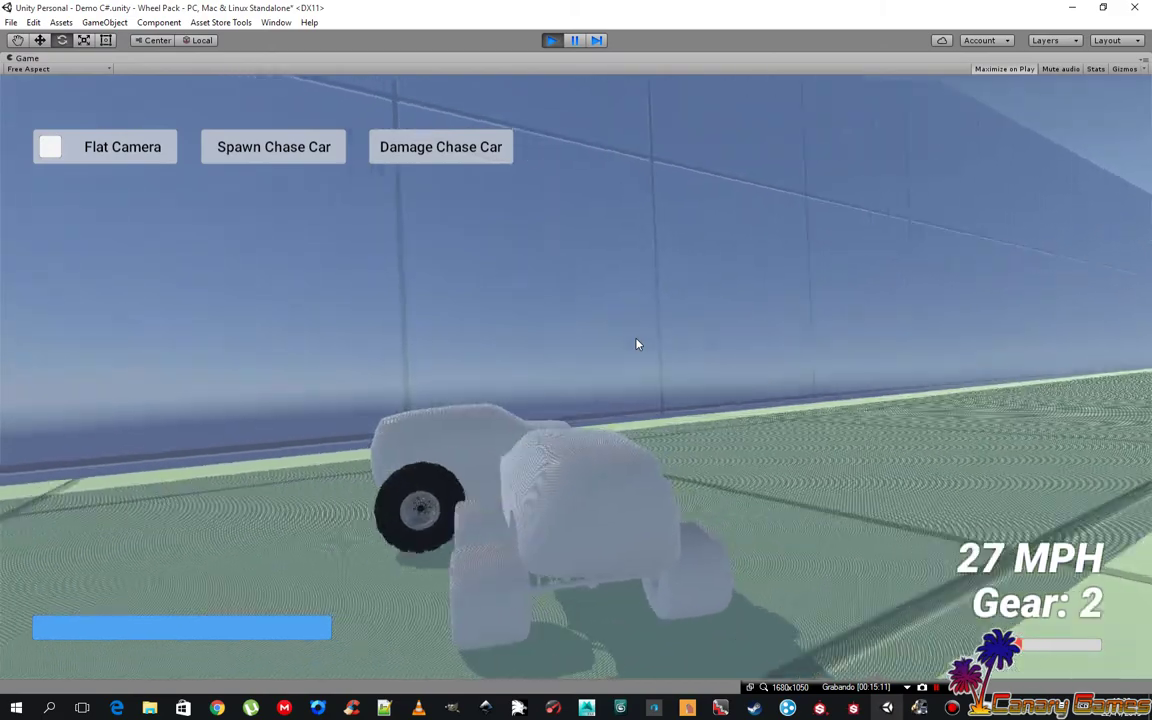
- Pull away from the wall, reverse from the chase car, and steer left to regain speed
key("Right")
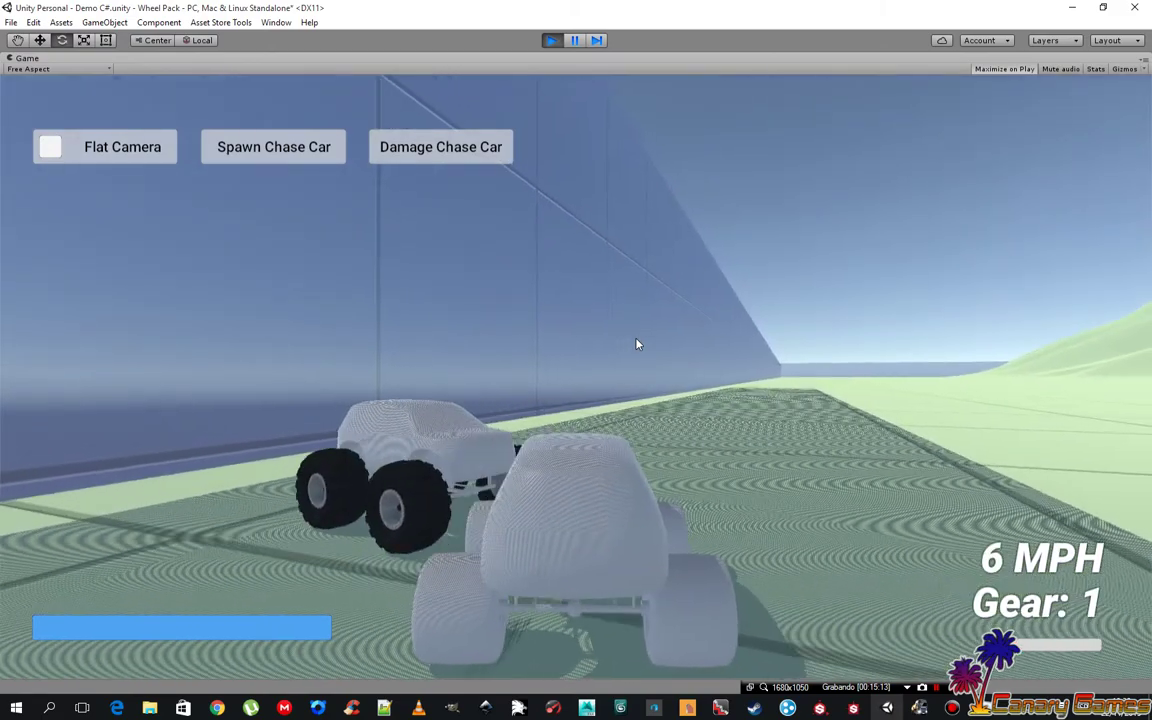
key("Down")
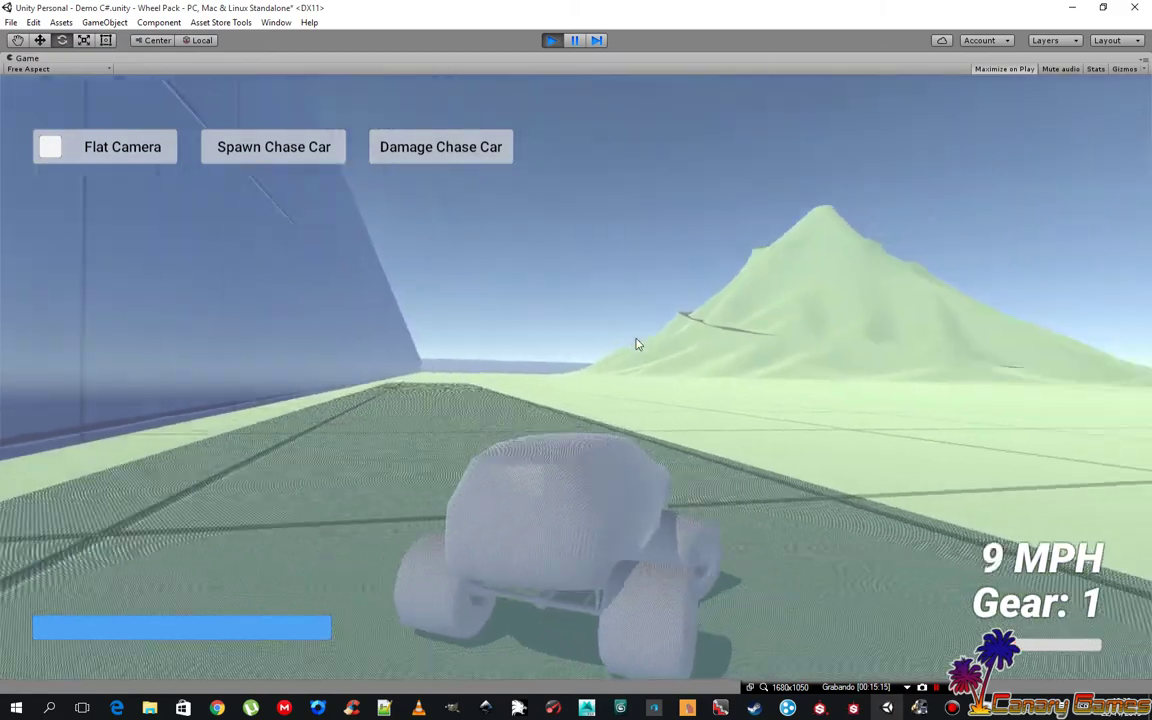
key("Down")
key("Down")
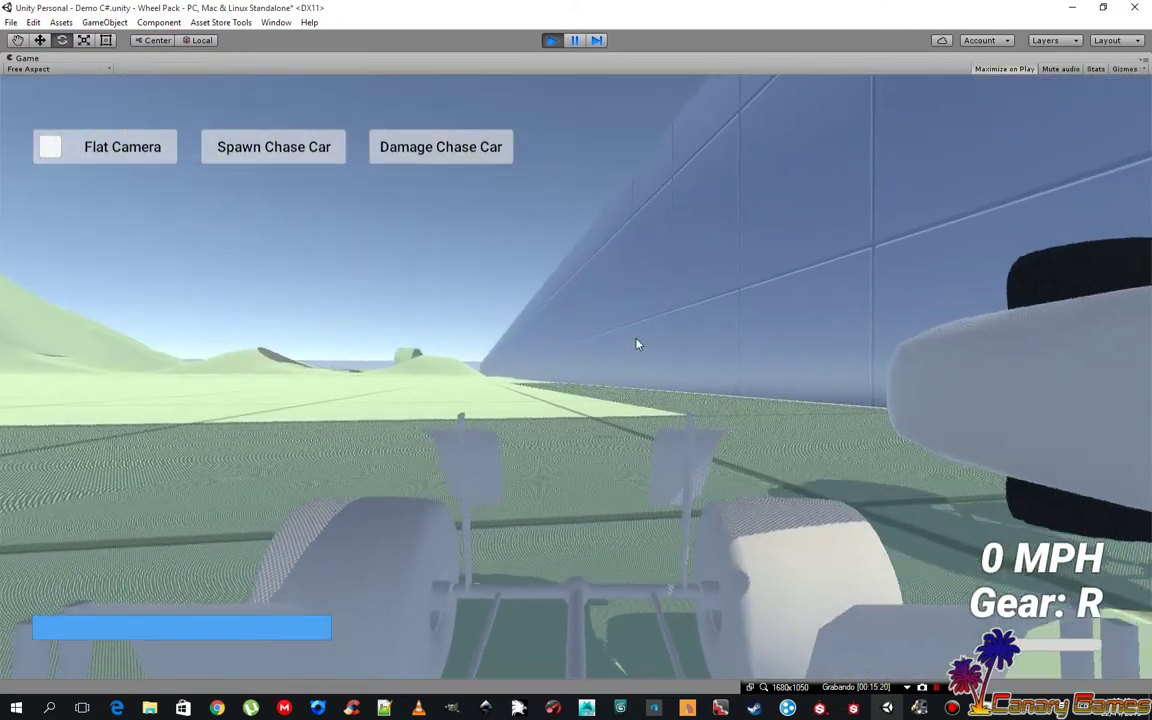
key("Up")
key("Up")
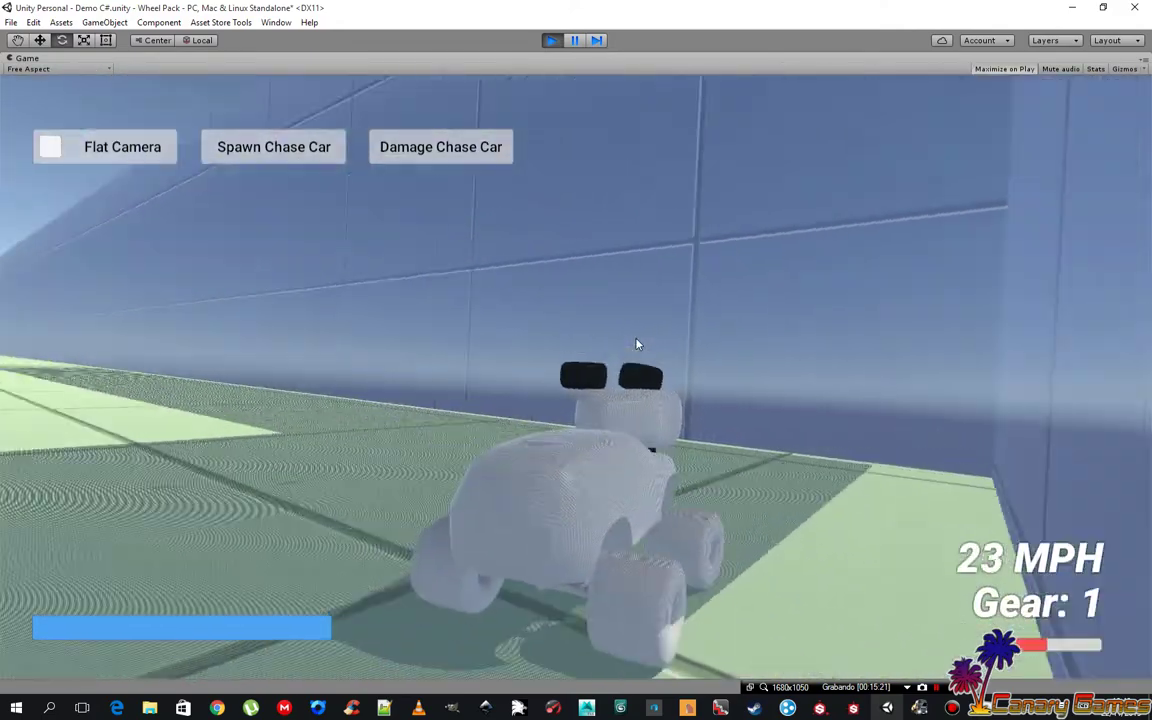
key("Down")
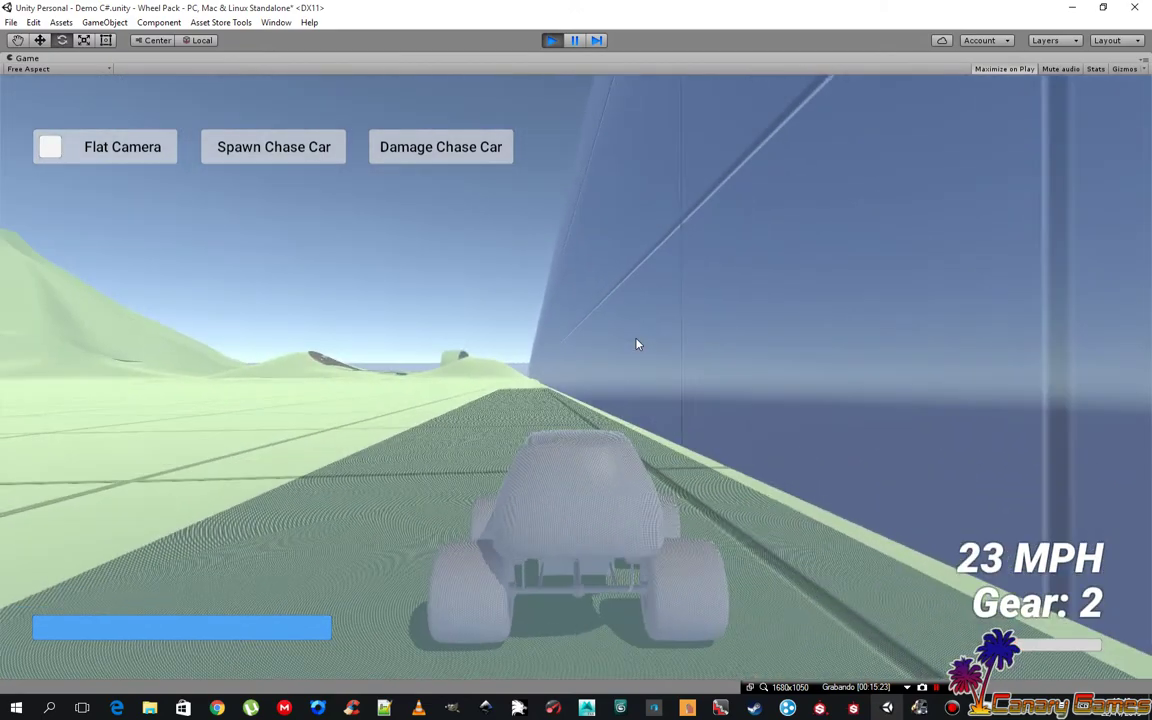
key("Down")
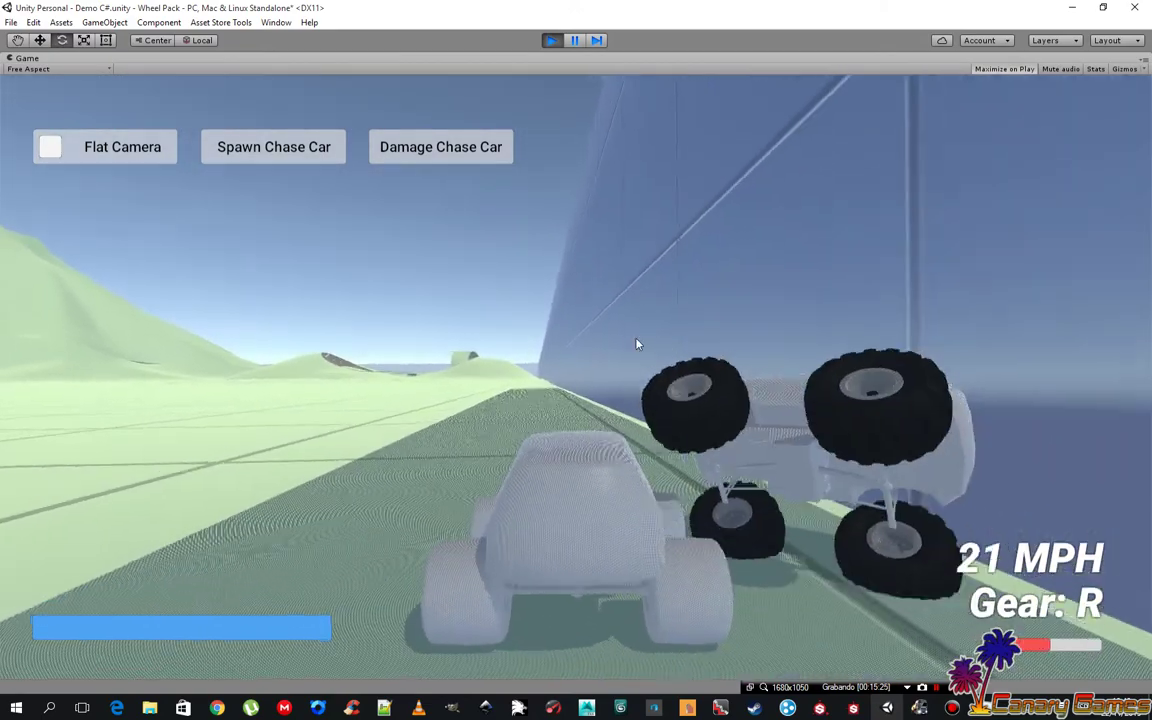
key("Up")
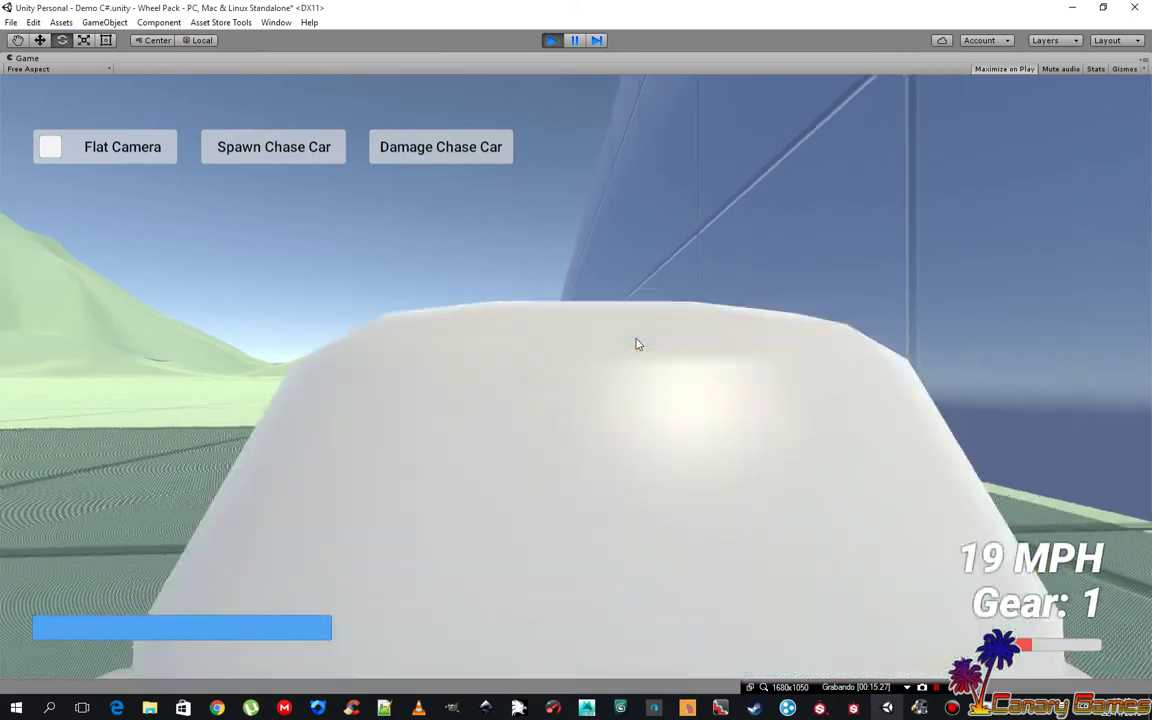
key("Left")
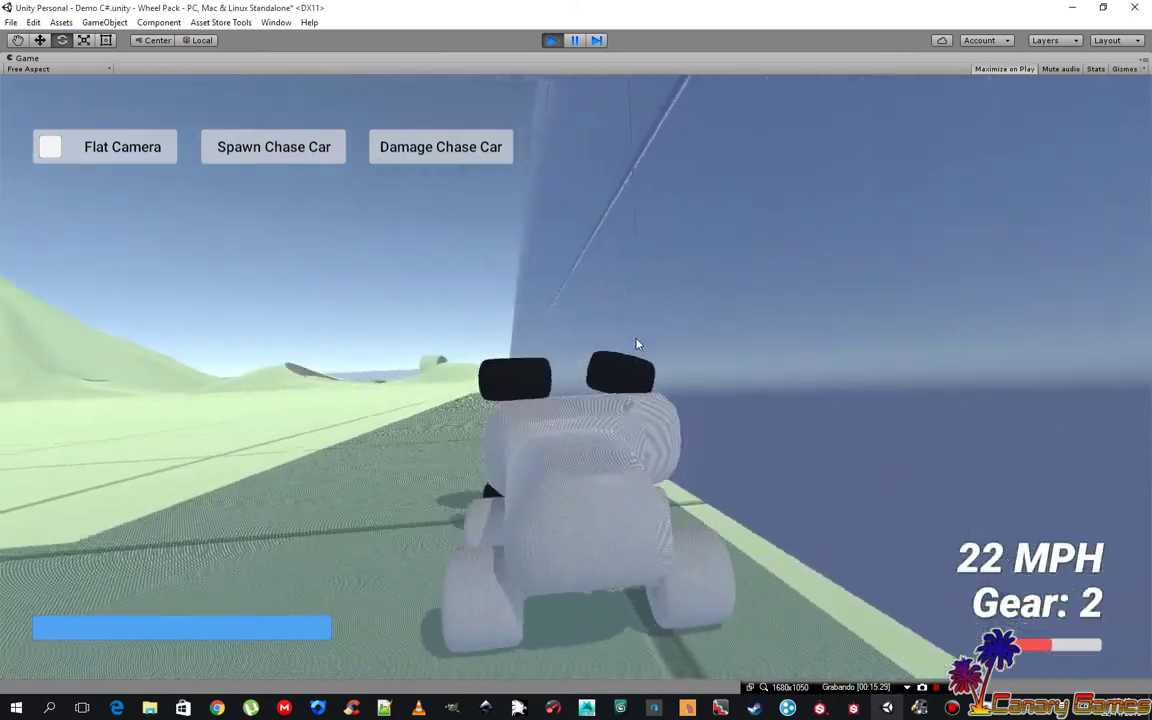
- Accelerate down the road to about 124 MPH, hit the chase car, then slow sharply
key("Up")
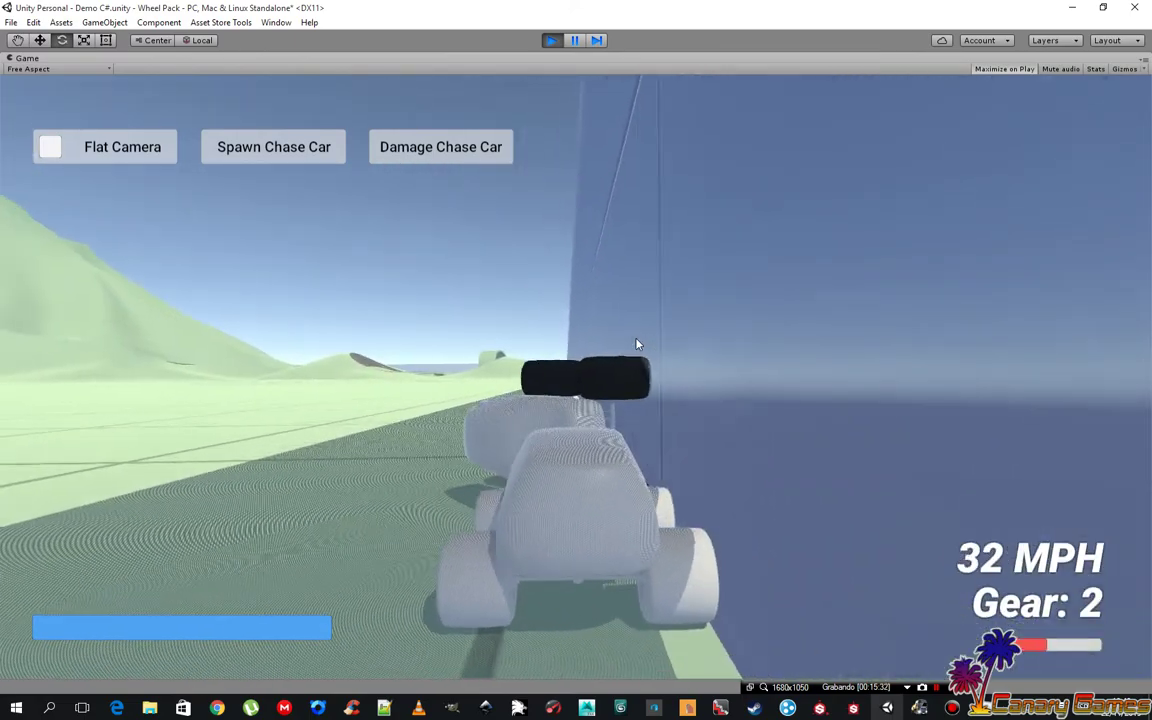
key("Up")
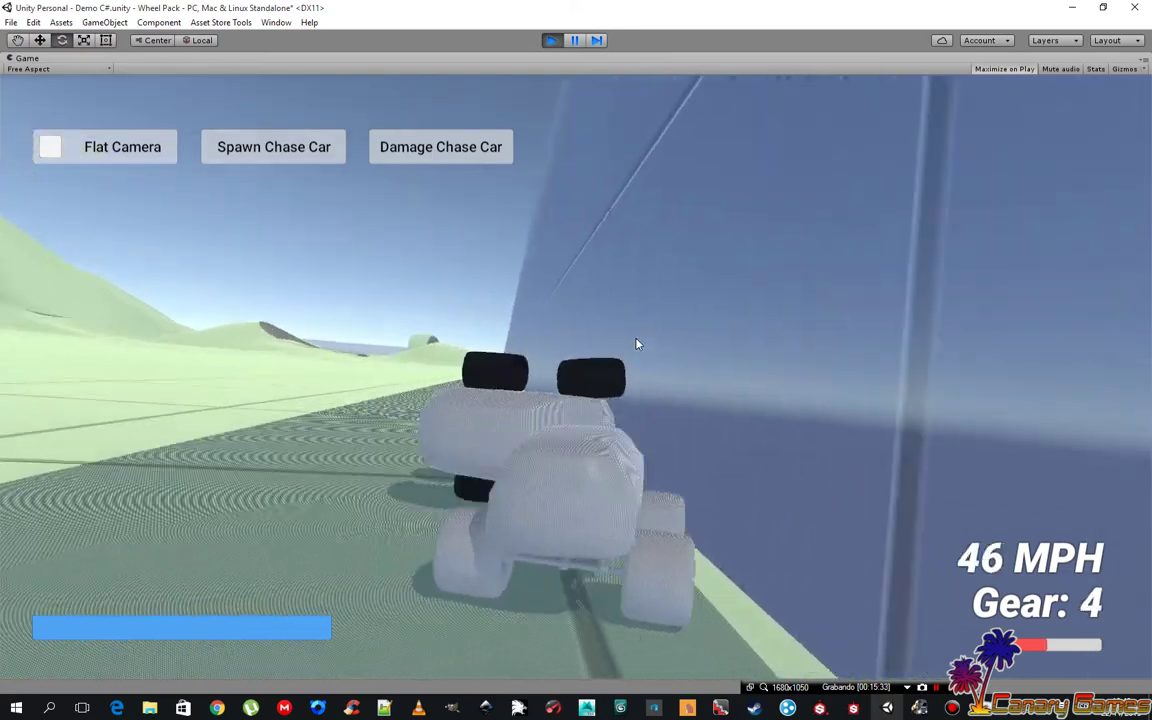
key("Up")
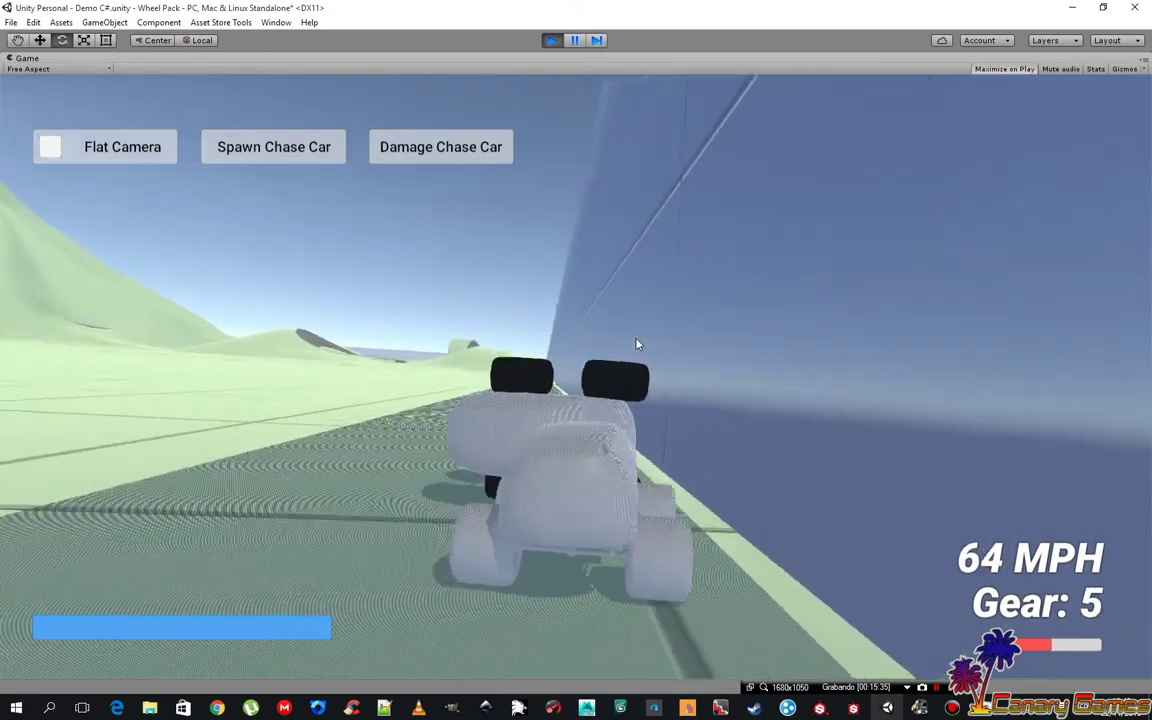
key("Up")
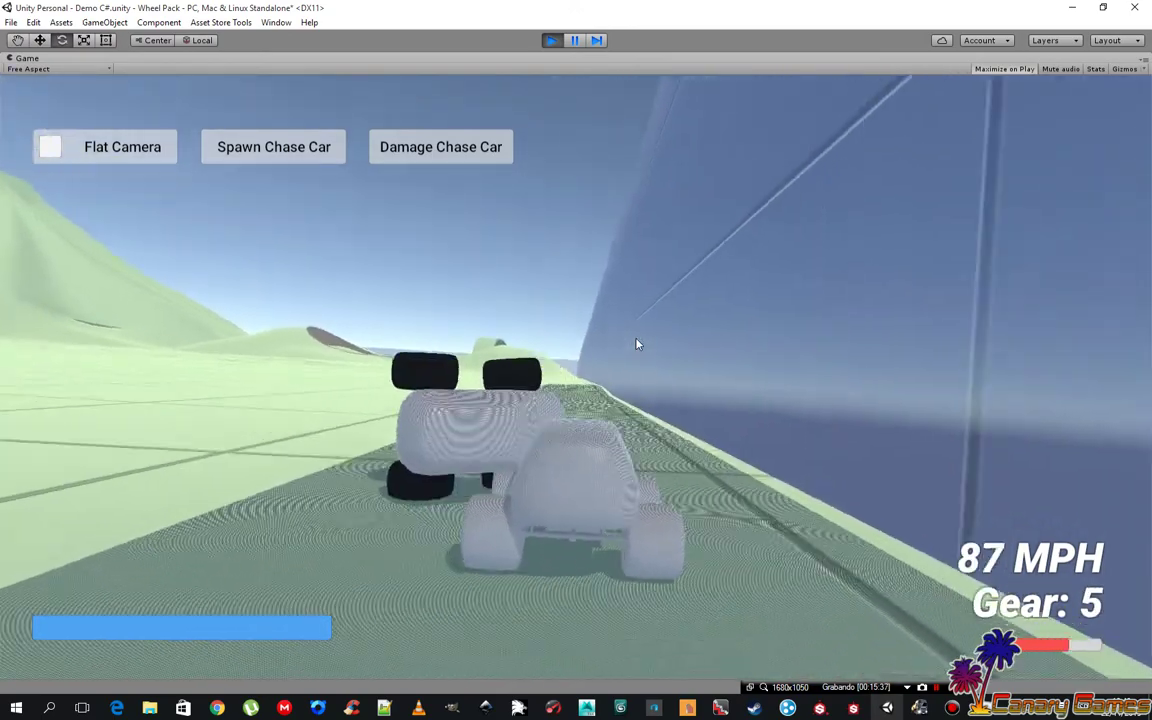
key("Up")
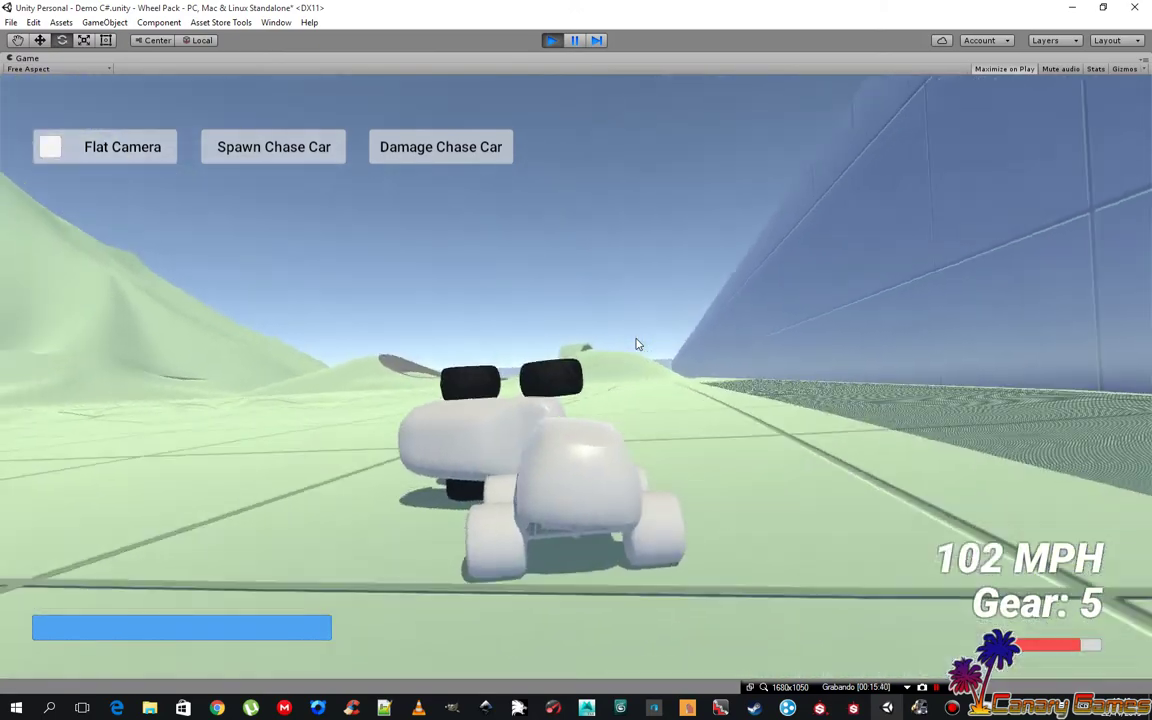
key("Up")
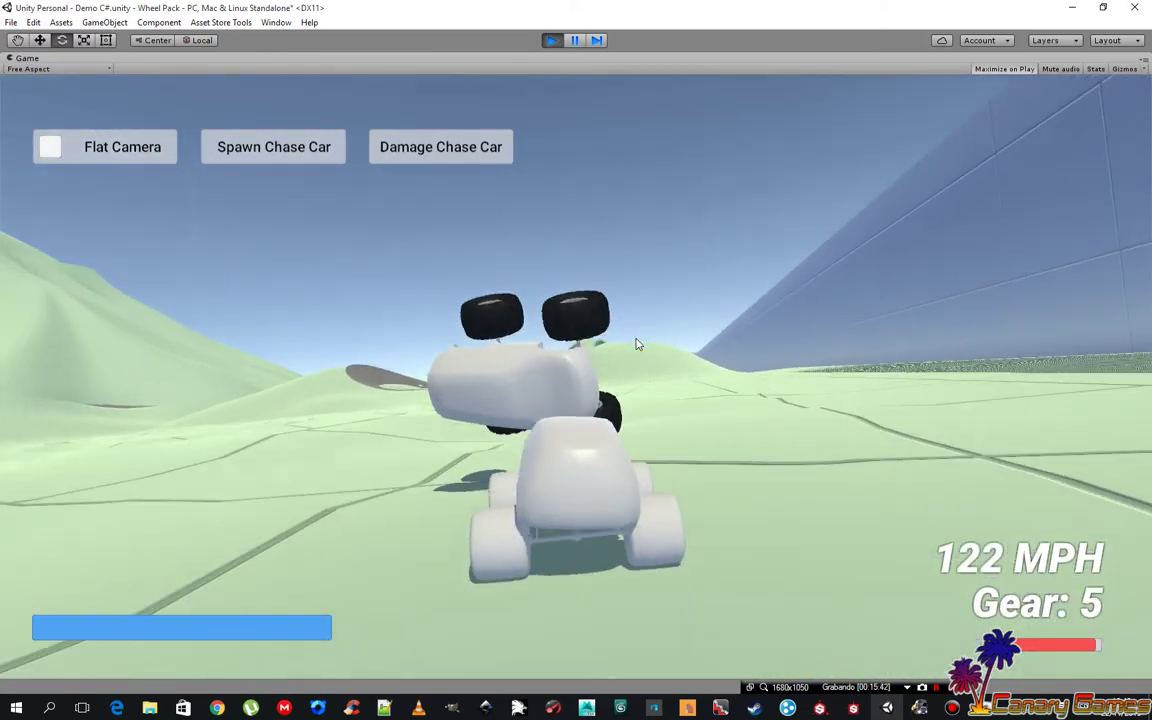
key("Up")
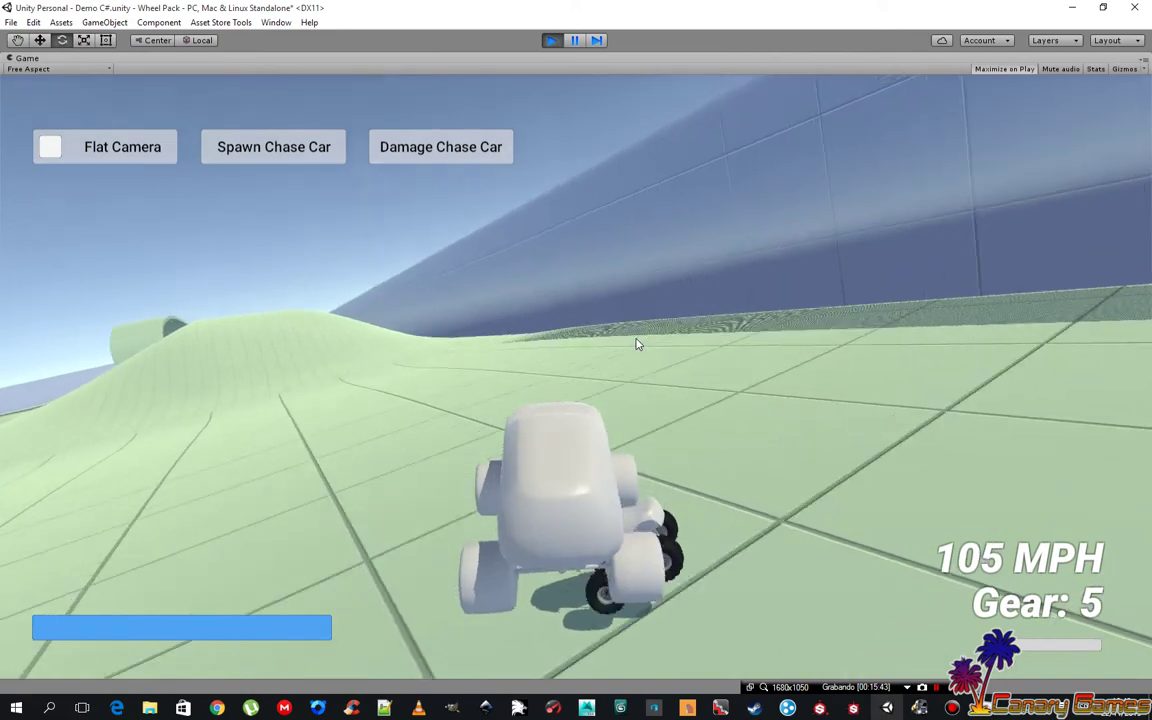
key("Down")
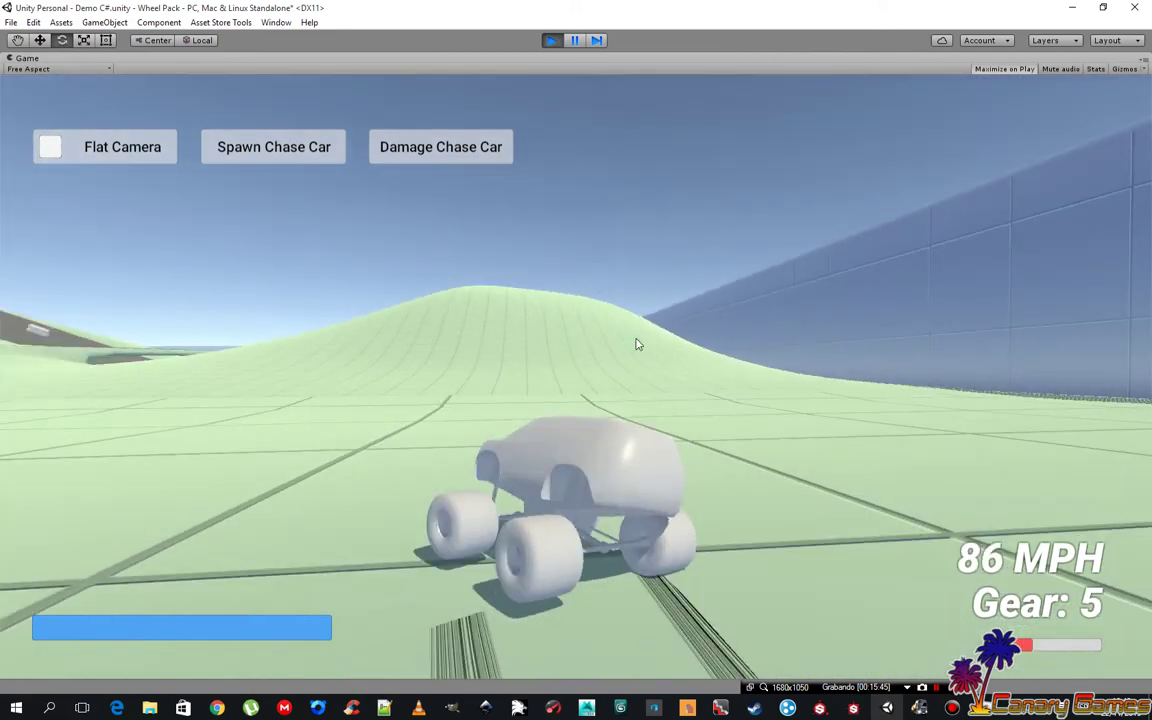
- Steer toward the wall, brake and reverse away, then roll forward in Gear 1 at 8 MPH
key("Down")
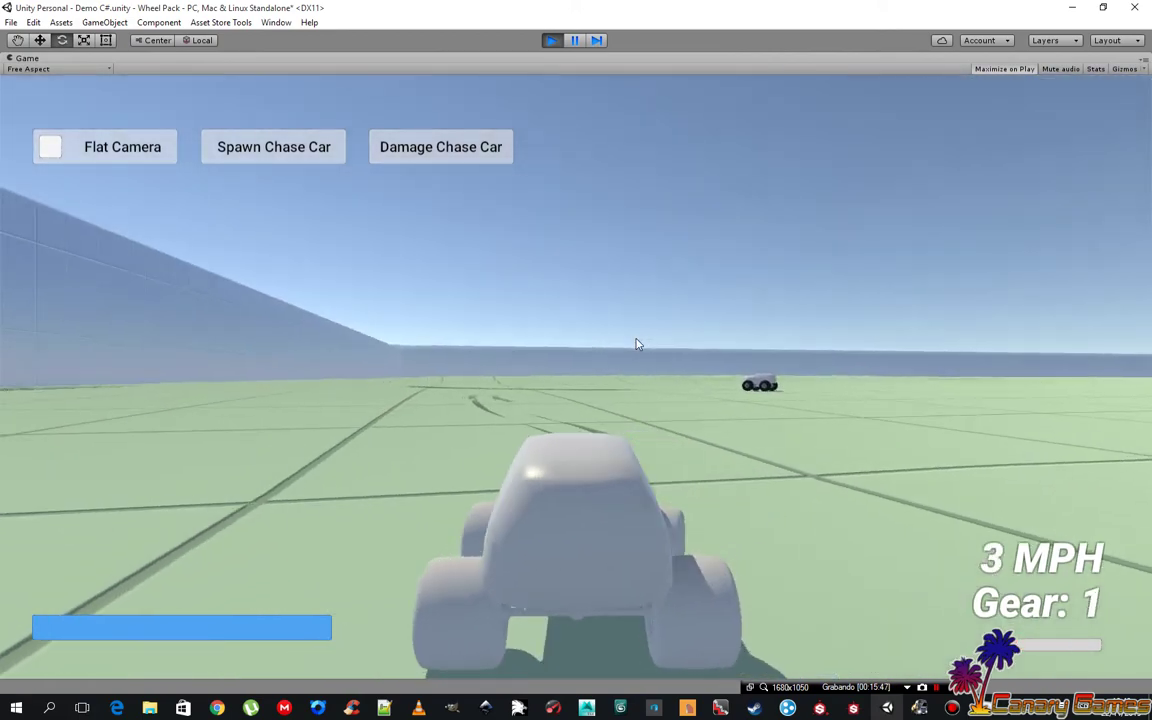
key("Up")
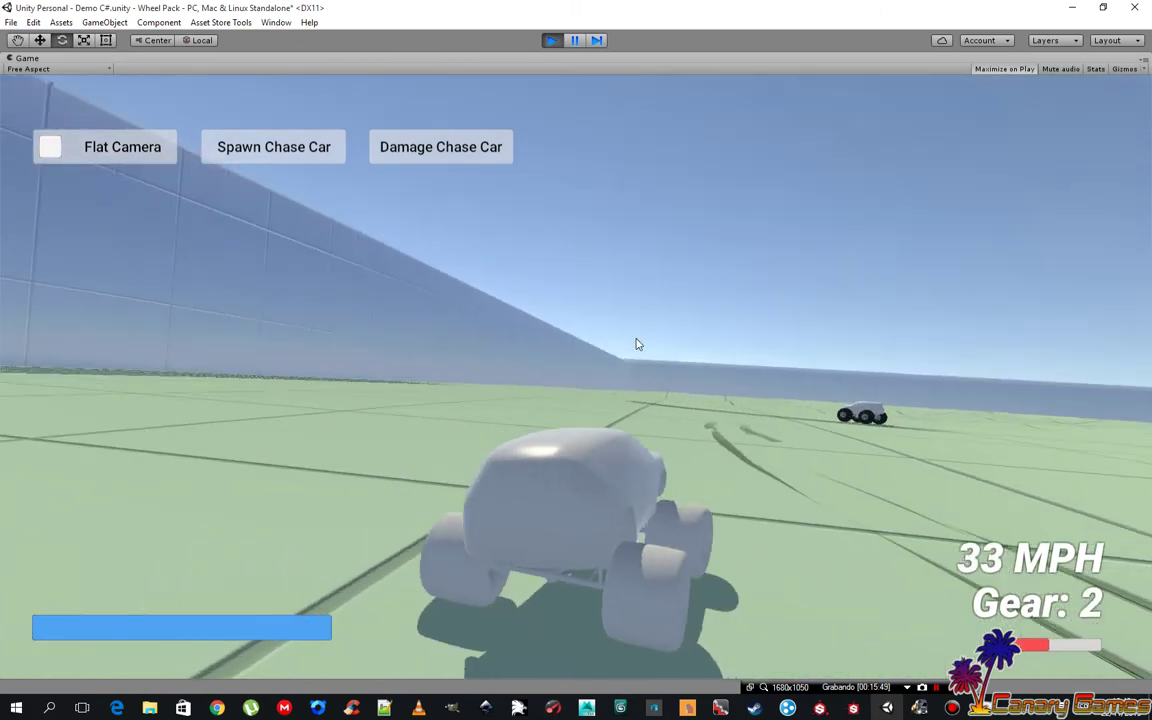
key("Left")
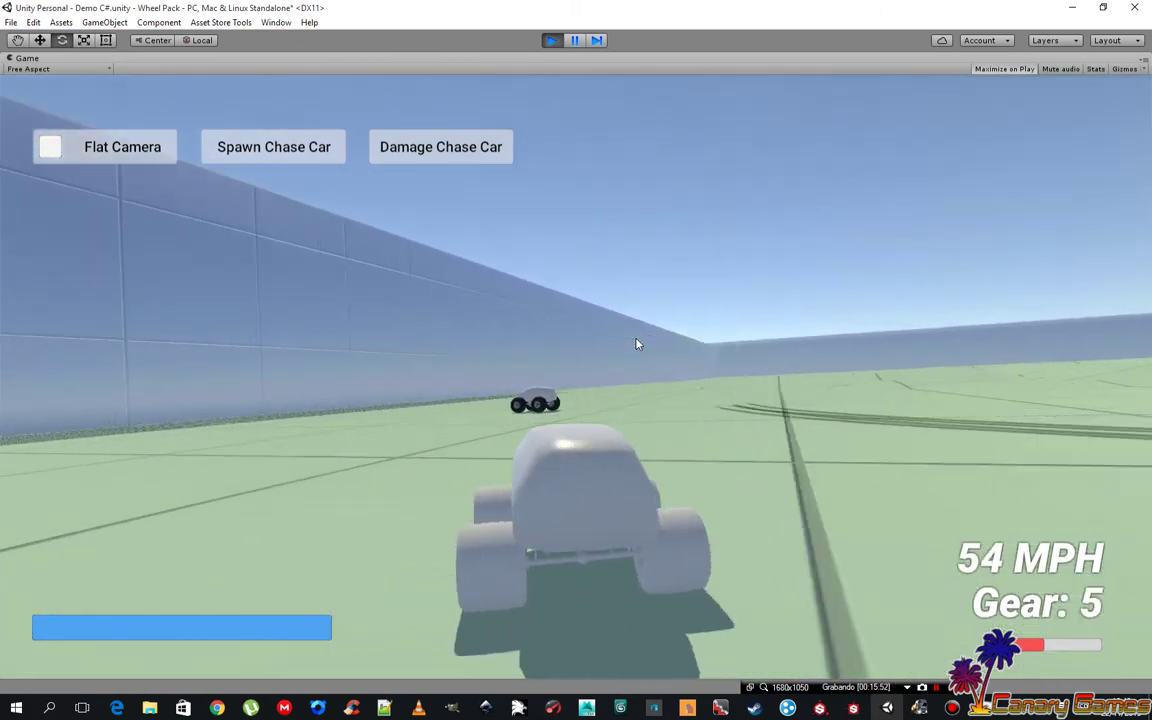
key("Right")
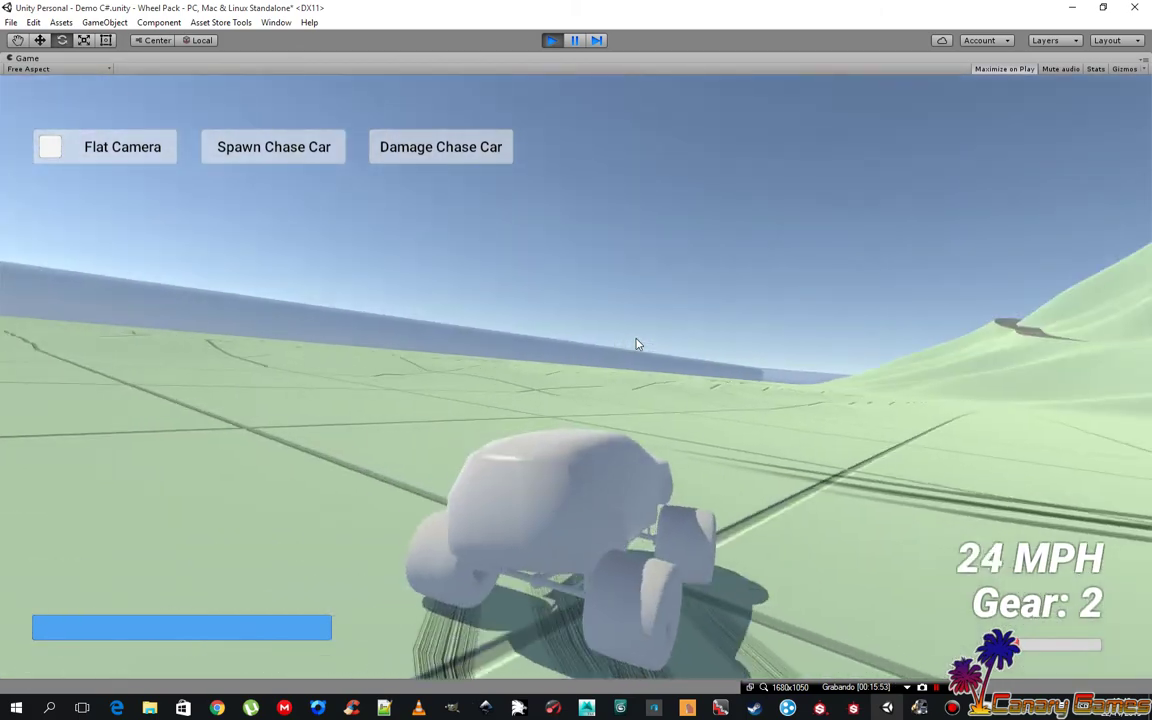
key("Up")
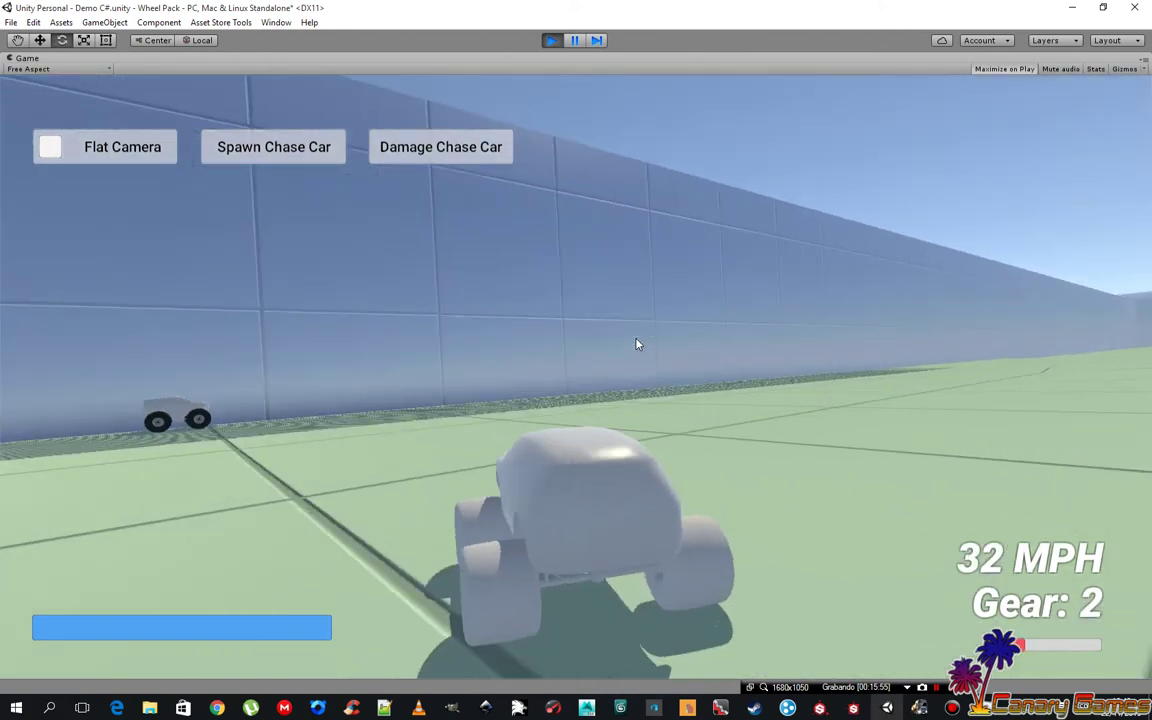
key("Left")
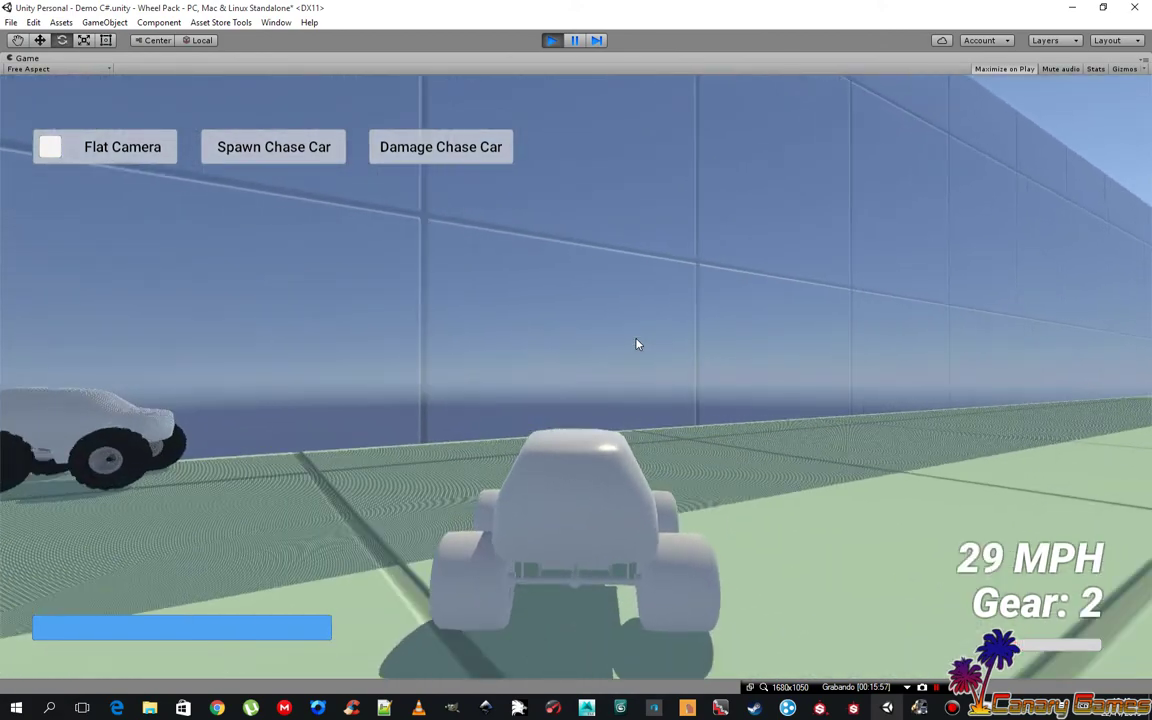
key("Down")
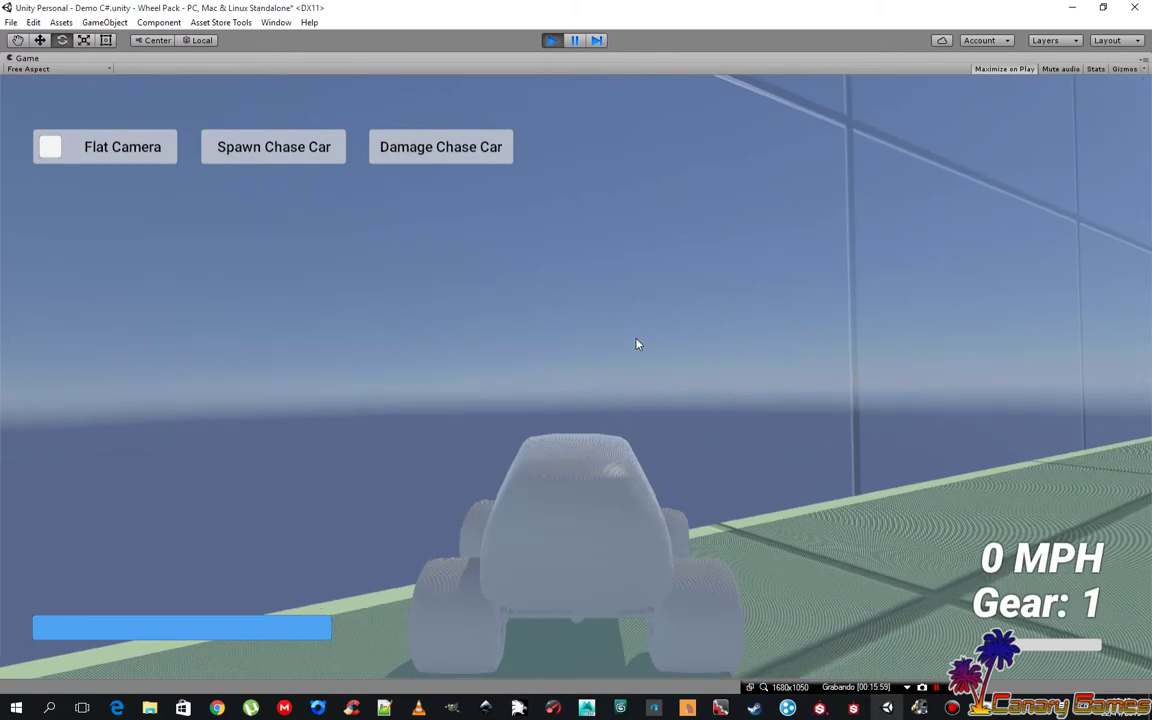
key("Up")
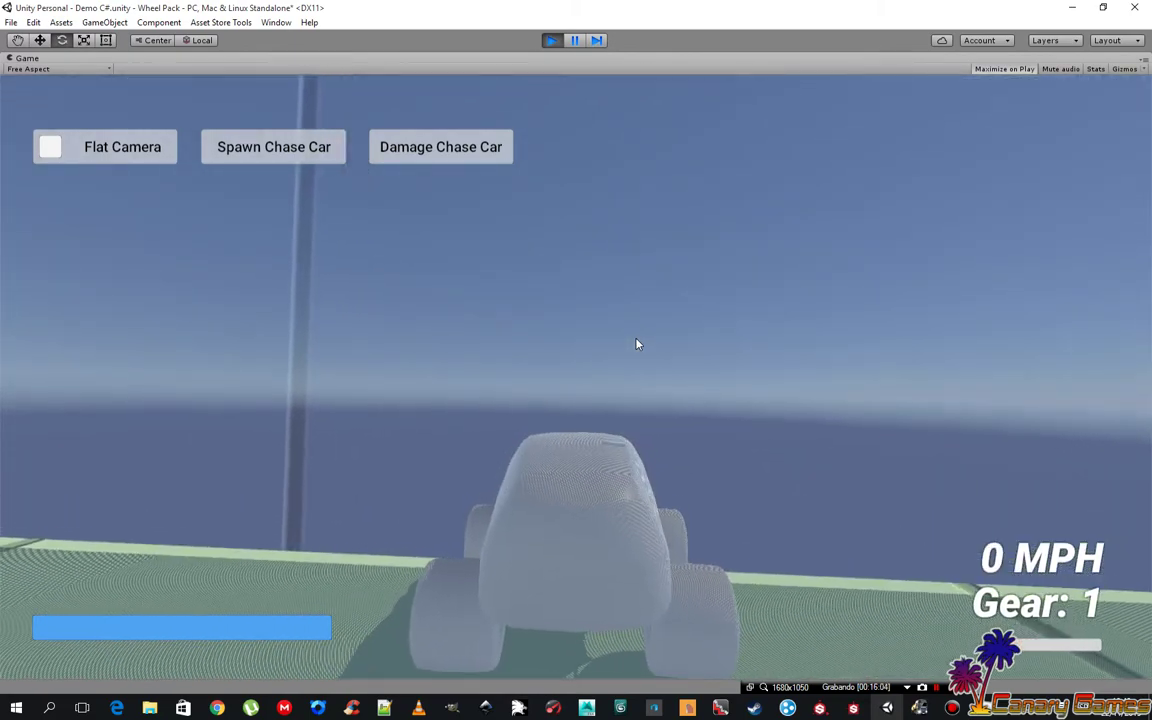
key("Down")
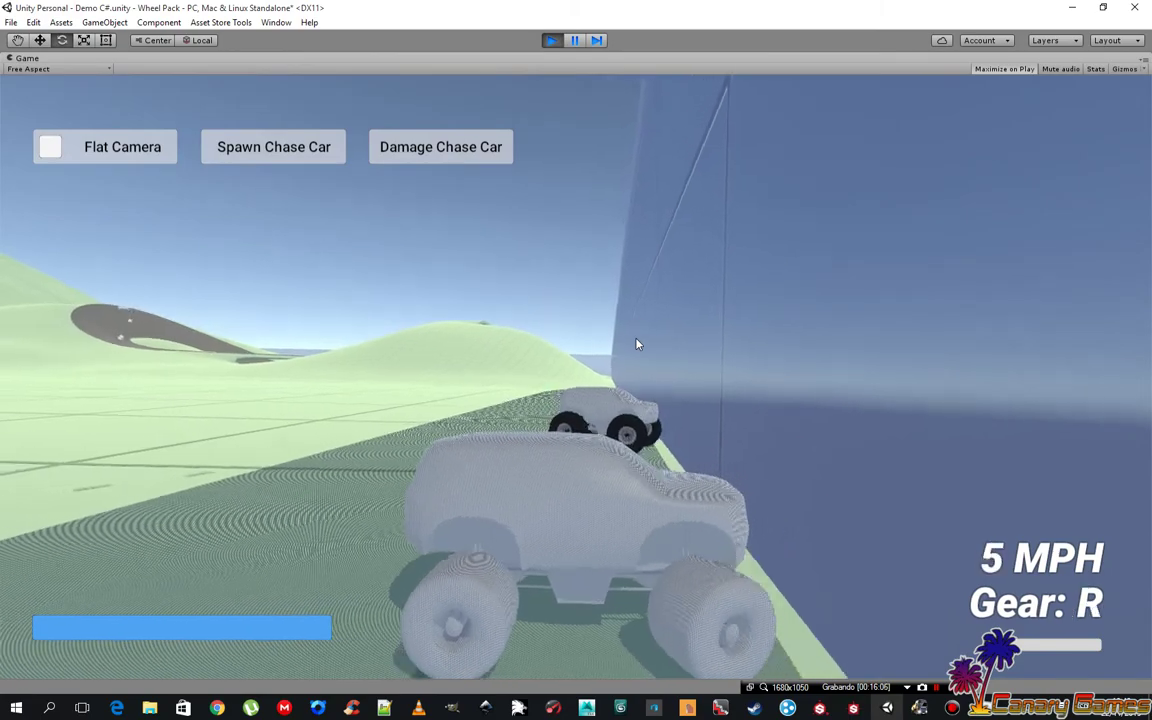
key("Up")
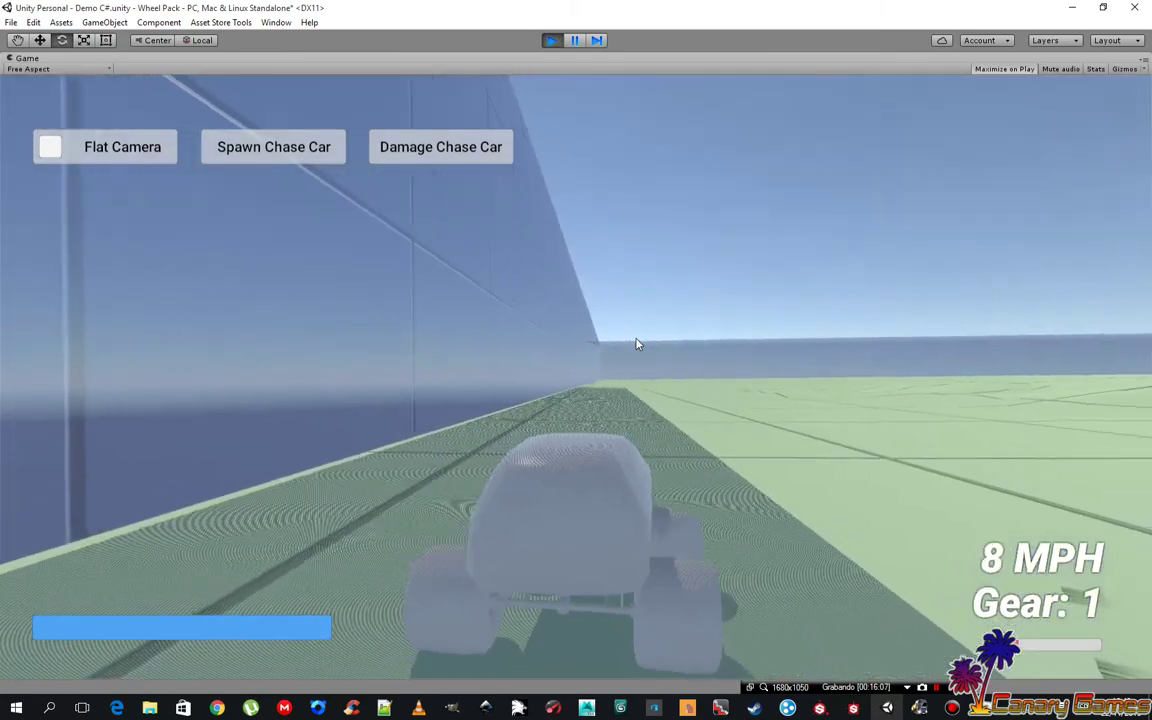
key("Right")
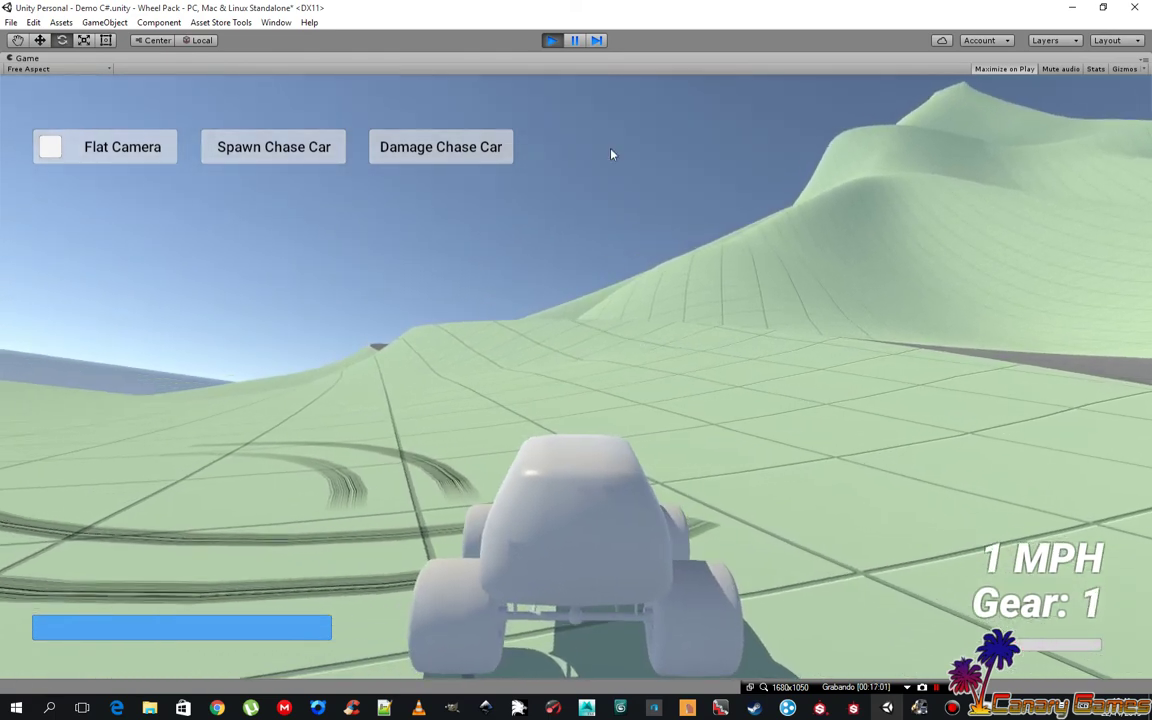
- End the test drive by stopping Play mode from the toolbar
left_click(553, 41)
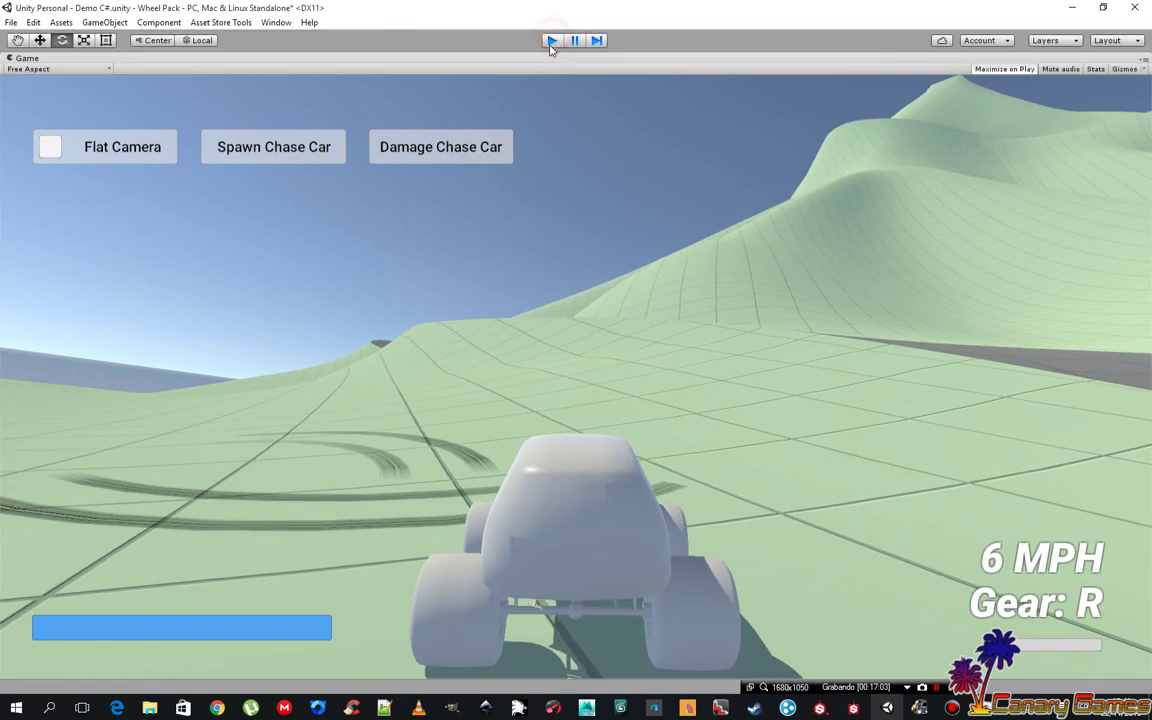